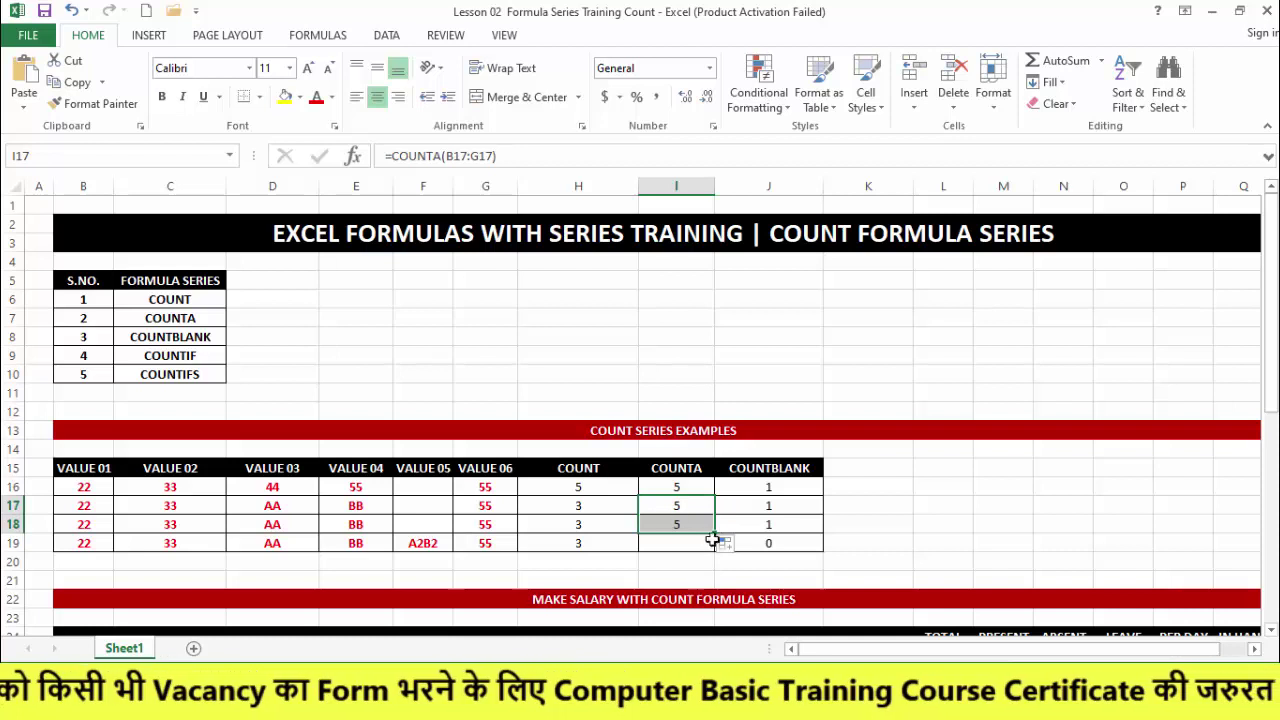
Step: Fill the COUNTA formula down through I19 in the count series examples table
mouse_move(715, 537)
left_mouse_down()
mouse_move(716, 556)
mouse_move(705, 548)
left_mouse_up()
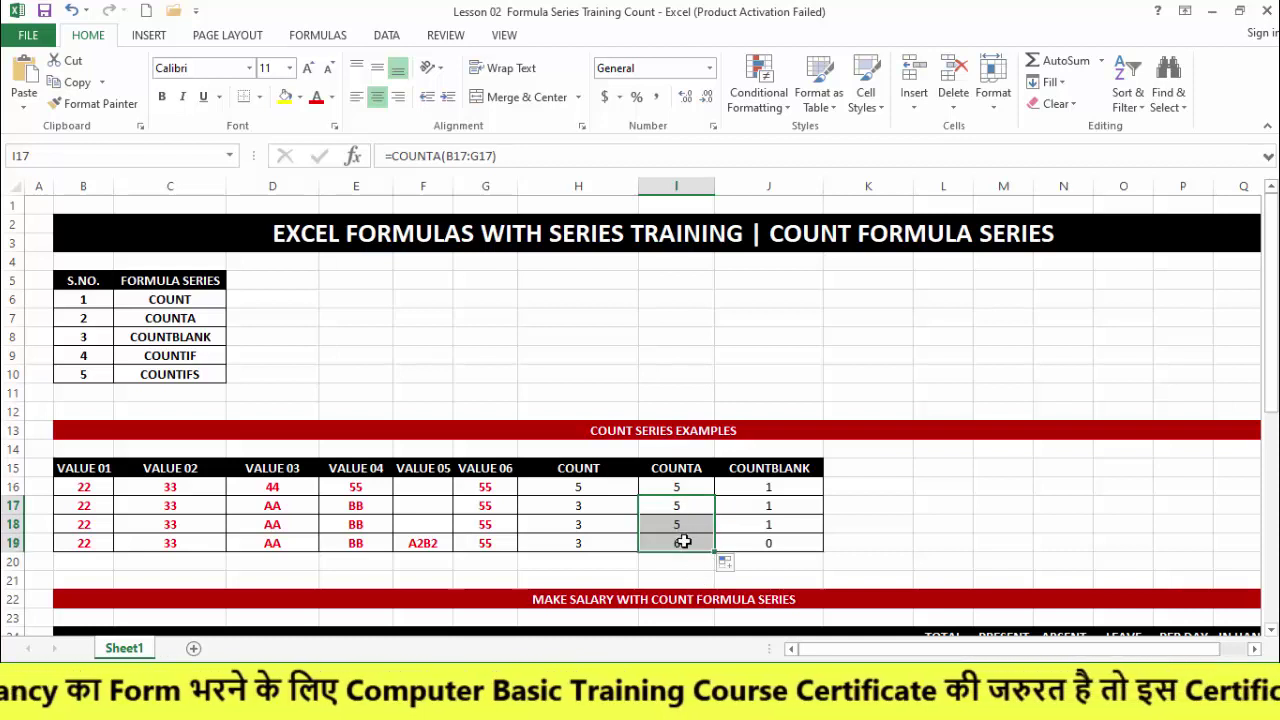
Step: Check the row 19 values in B19:G19, including the text entries in D19:F19, against the COUNTA formula in I19
left_click(80, 543)
left_click(174, 543)
left_click(269, 545)
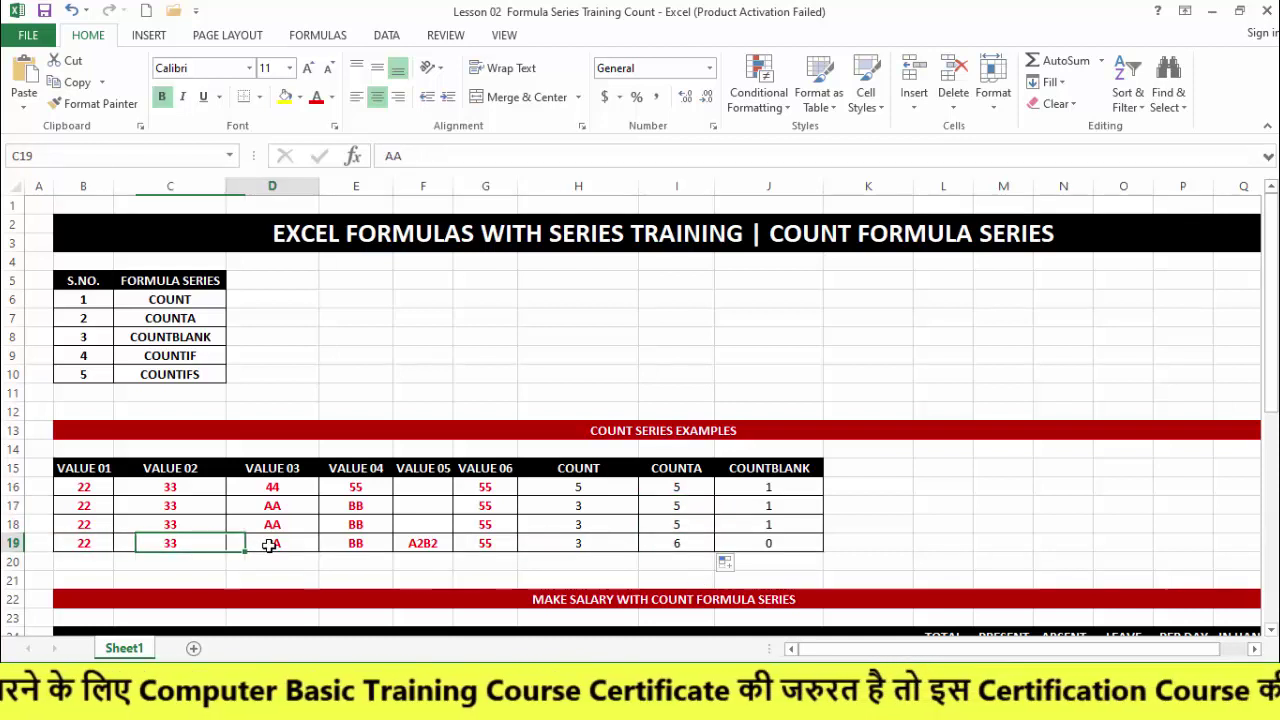
left_click(357, 545)
left_click(421, 545)
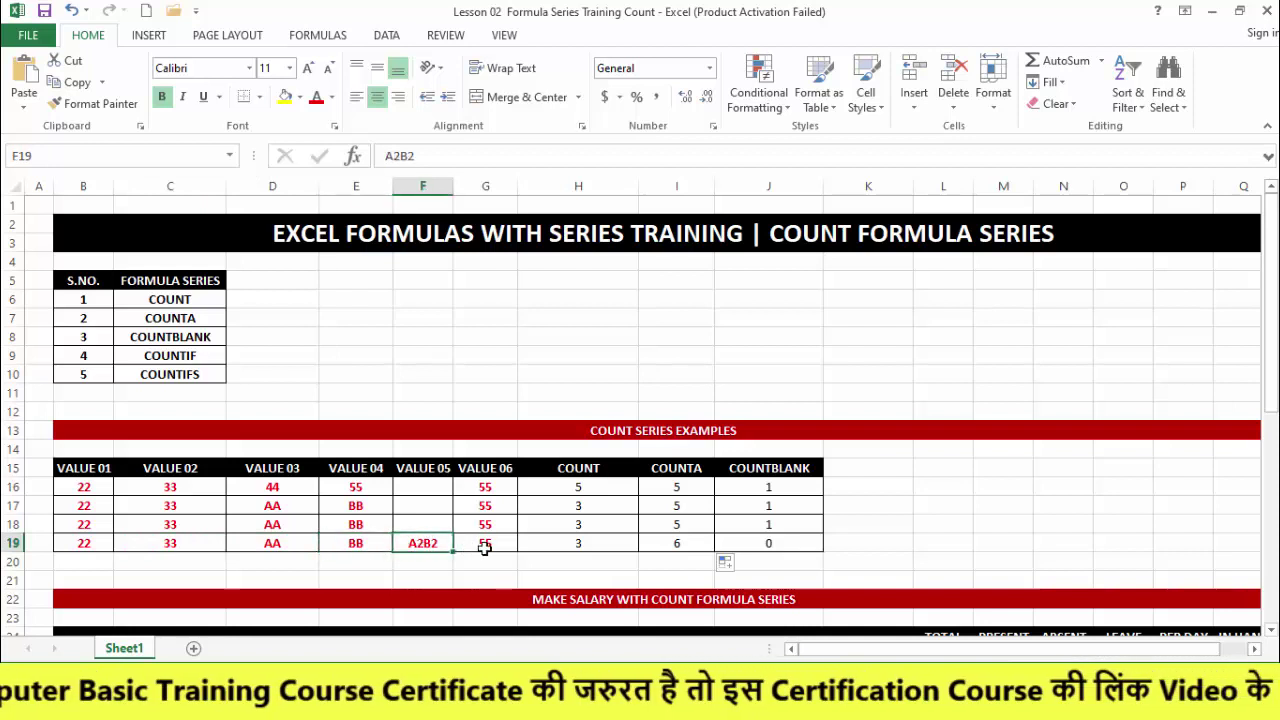
left_click_drag(484, 547, 92, 542)
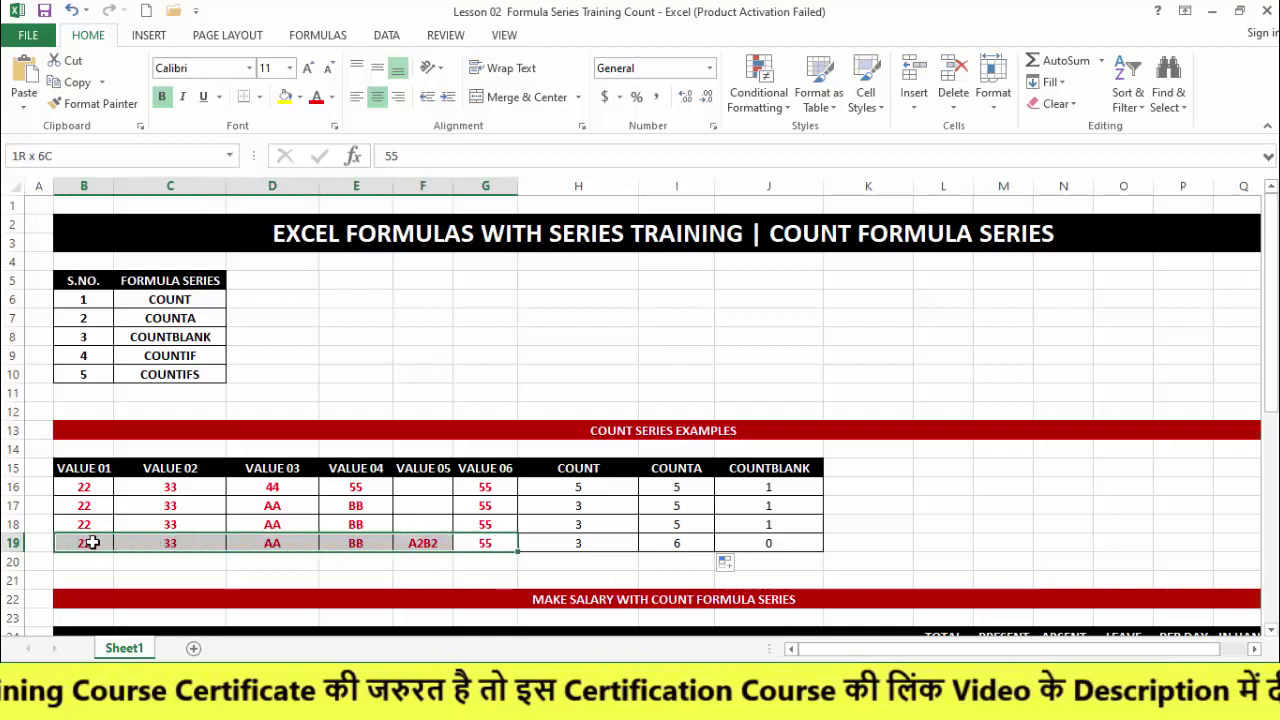
left_click(272, 545)
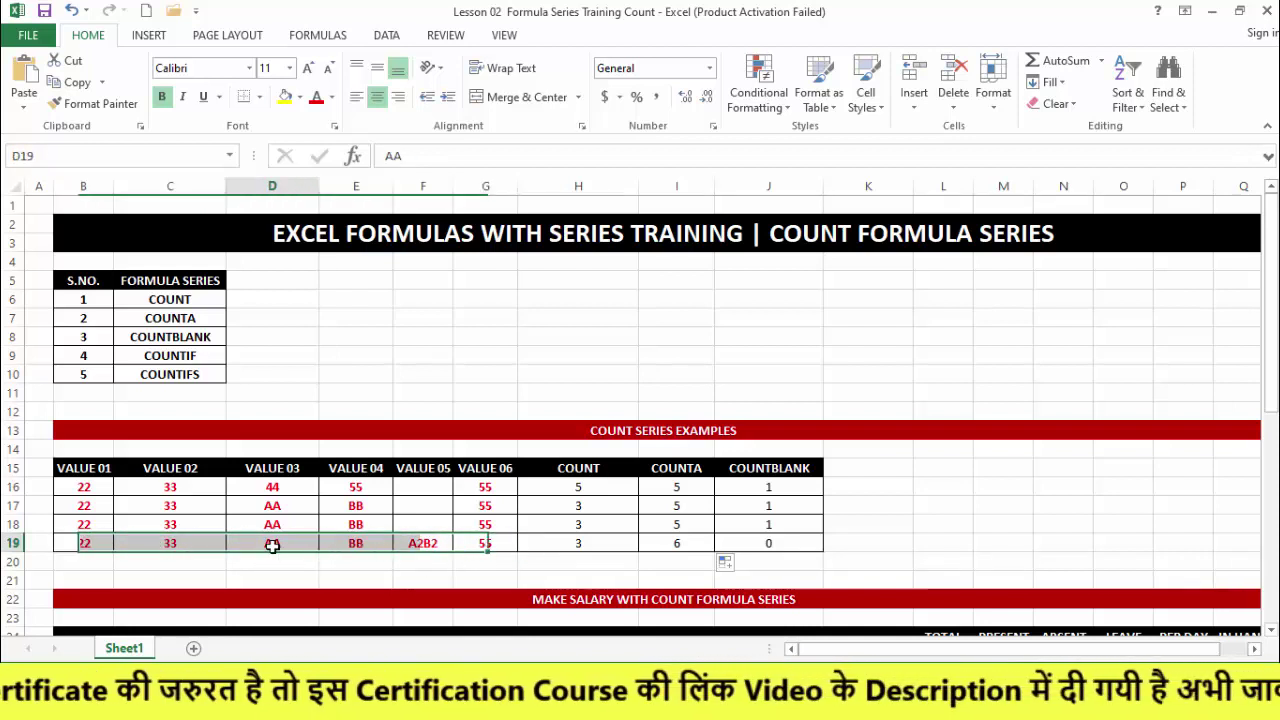
left_click_drag(272, 545, 423, 540)
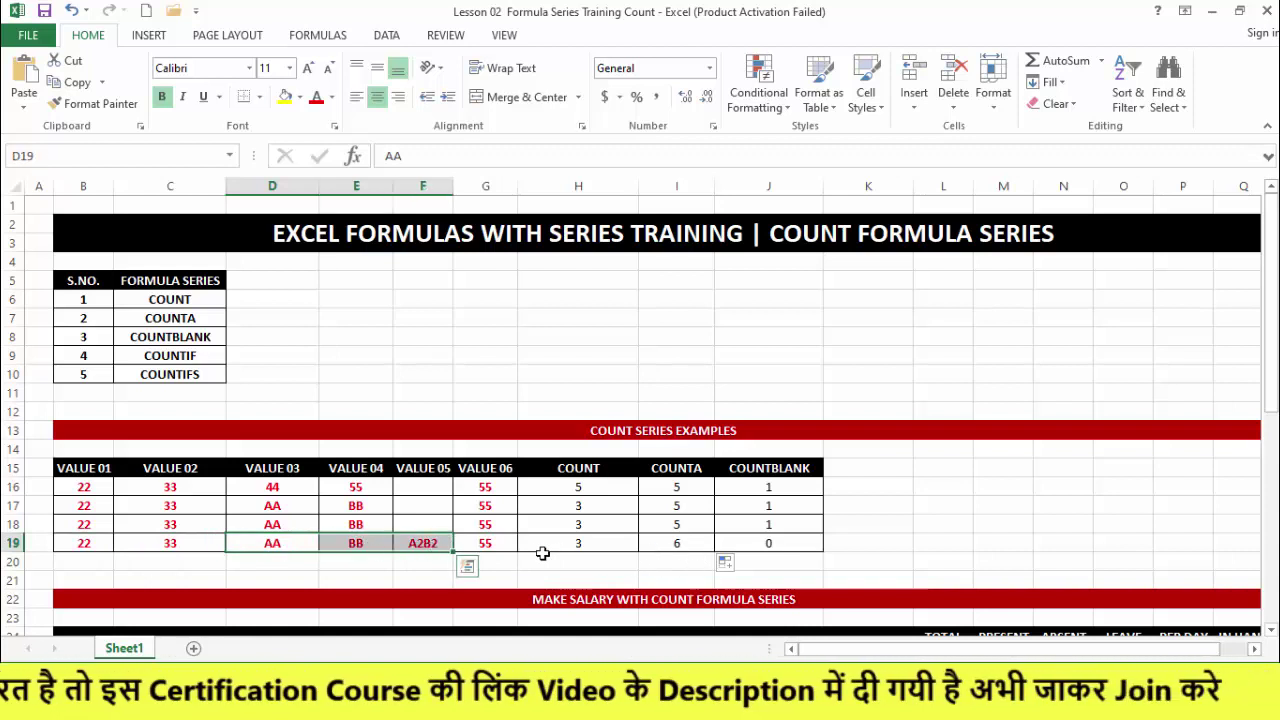
left_click(680, 550)
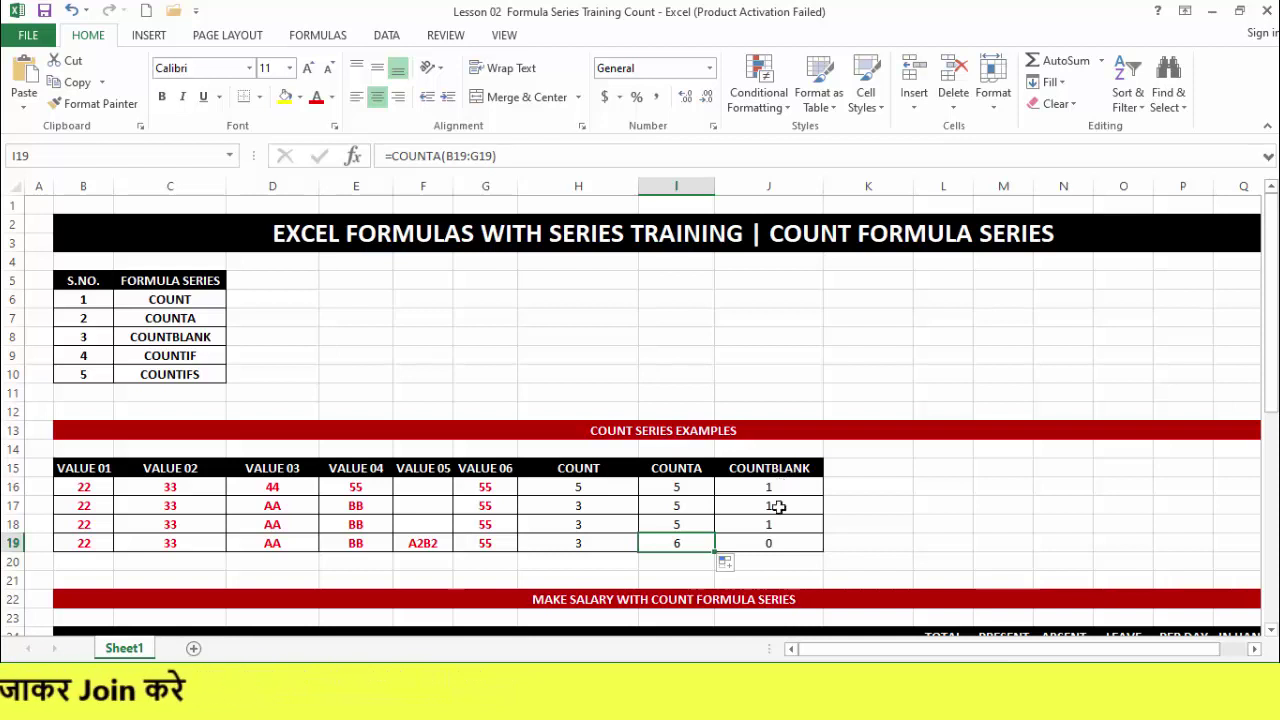
Step: Clear J17:J19 in the COUNTBLANK column and enter =COUNTBLANK(B17:G17) in J17
left_click_drag(777, 508, 771, 543)
key("Delete")
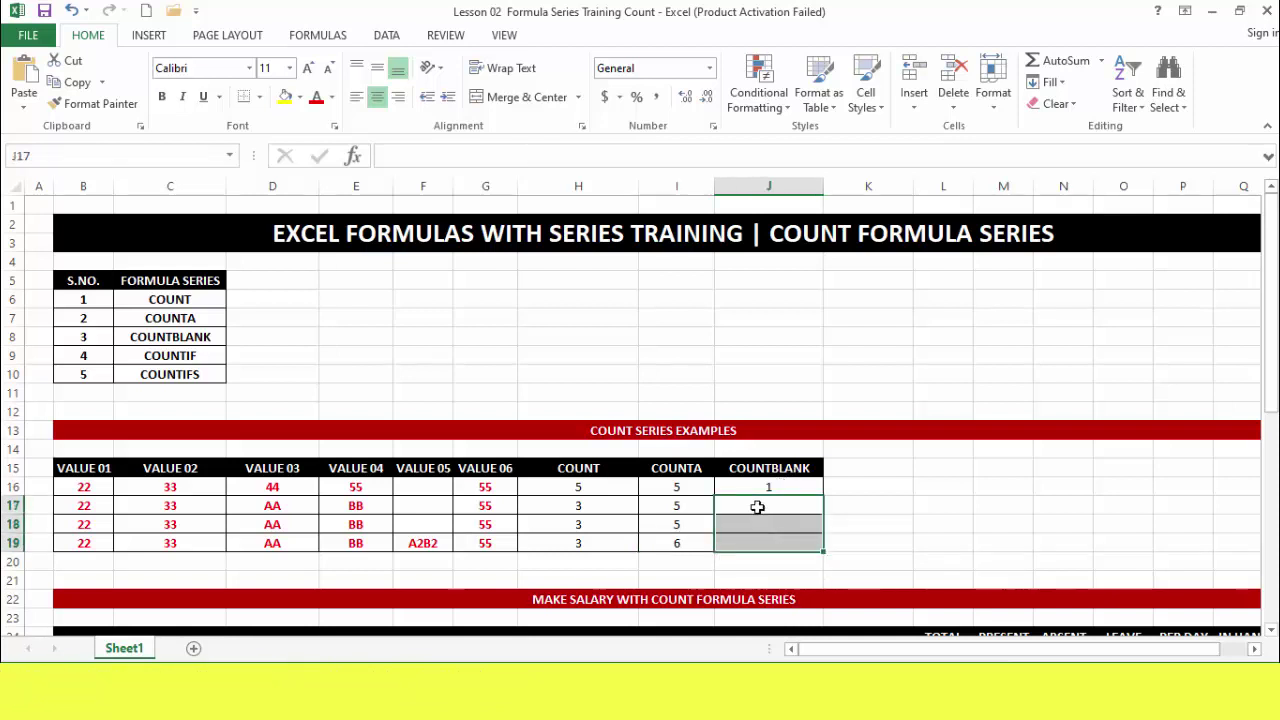
left_click(755, 508)
type("=COUNT")
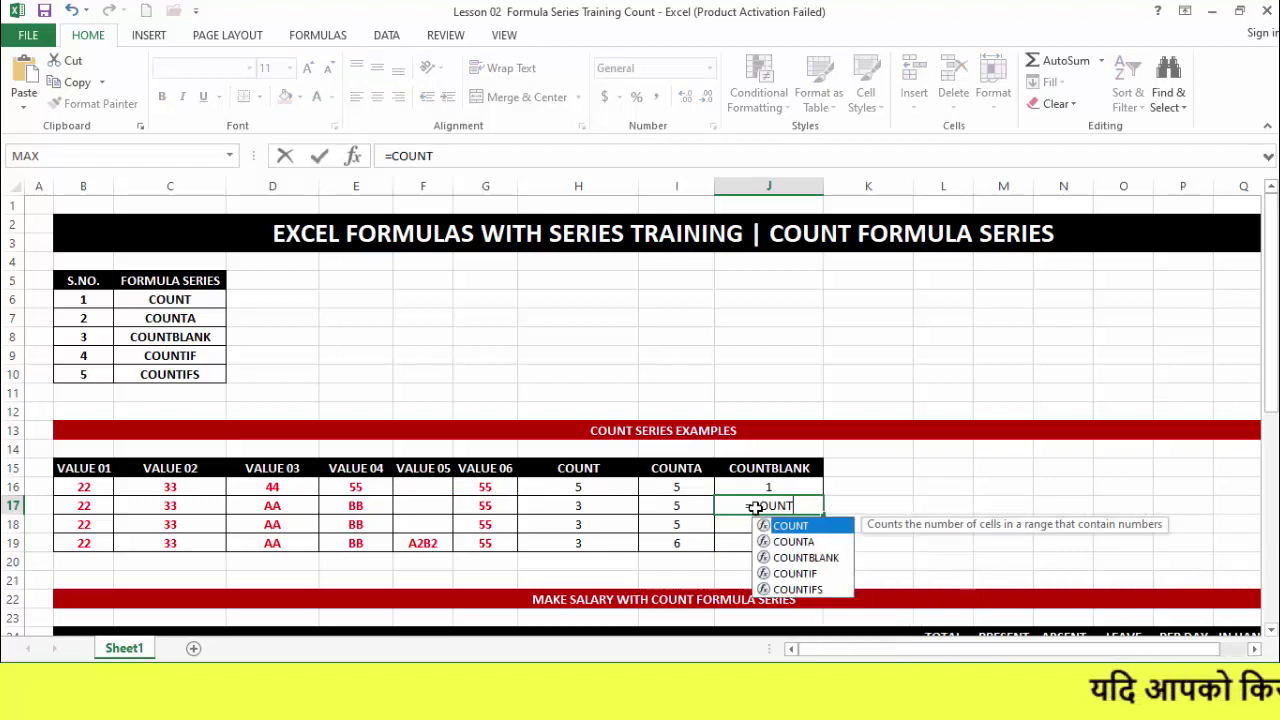
key("Down")
key("Down")
key("Tab")
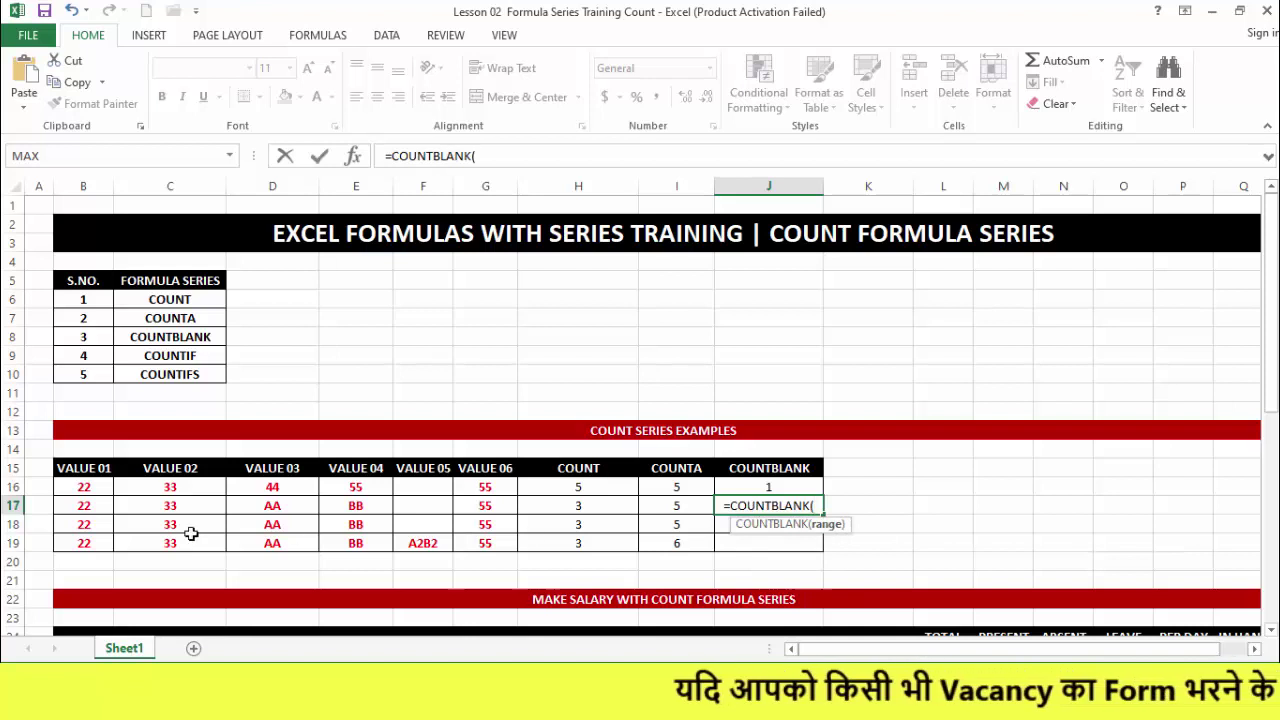
left_click_drag(79, 510, 493, 505)
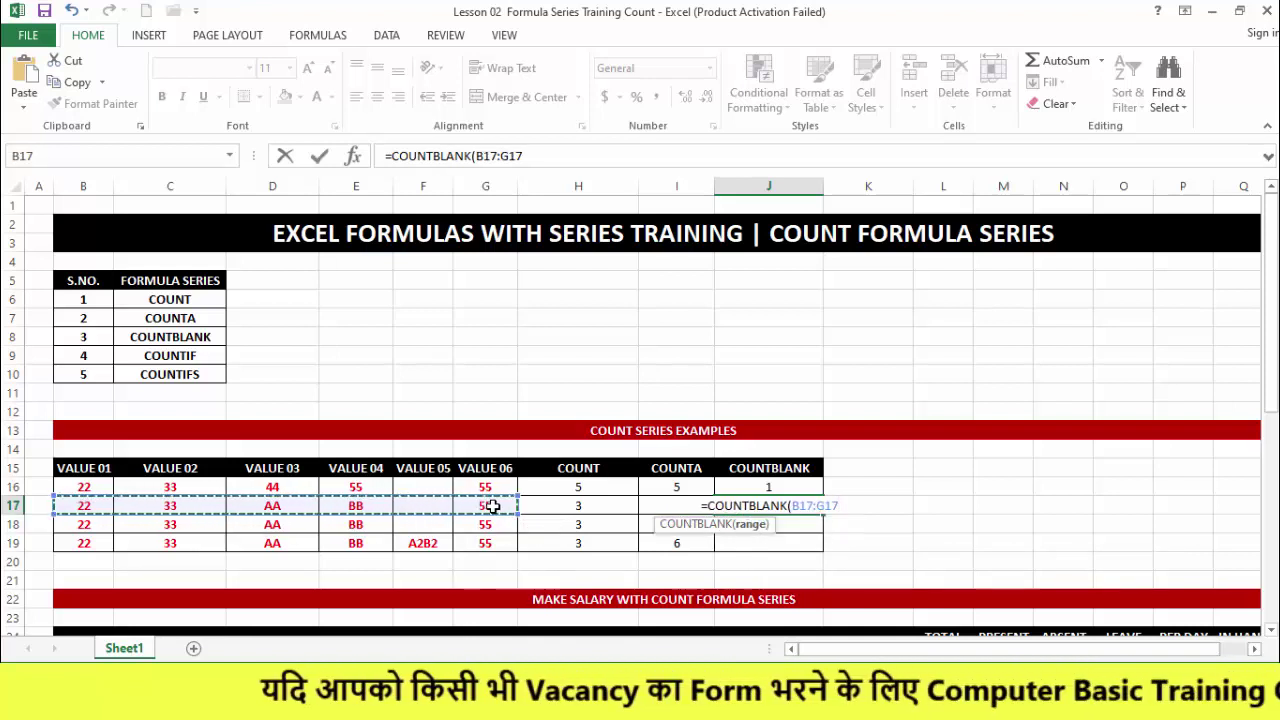
type(")")
key("Return")
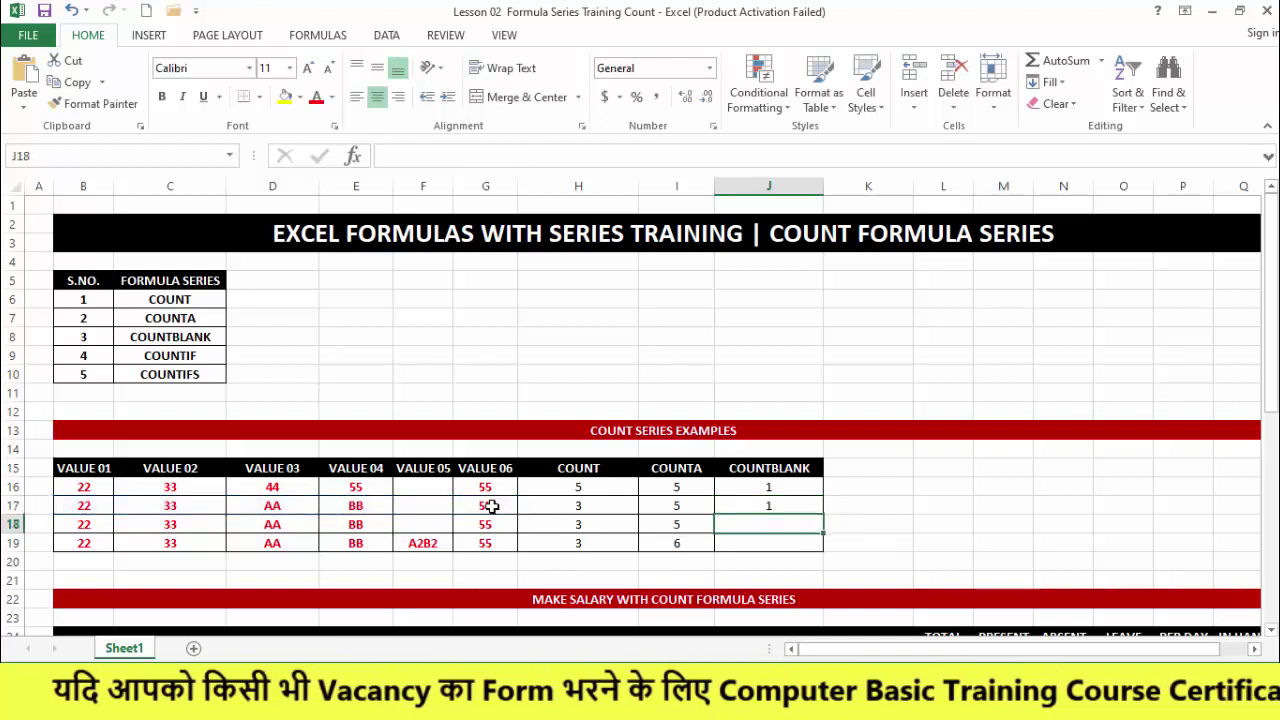
Step: Check row 17 for its blank cell and fill the COUNTBLANK formula from J17 down to J19
left_click_drag(95, 508, 560, 514)
left_click(409, 503)
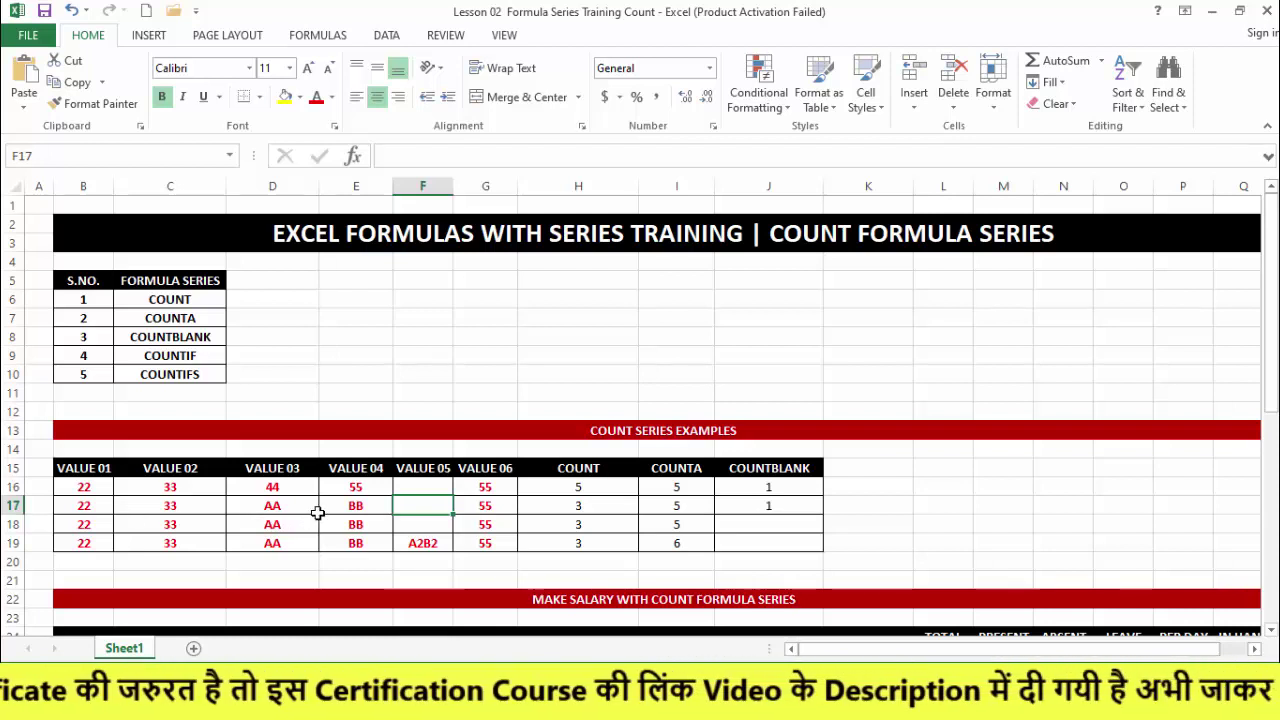
left_click(784, 509)
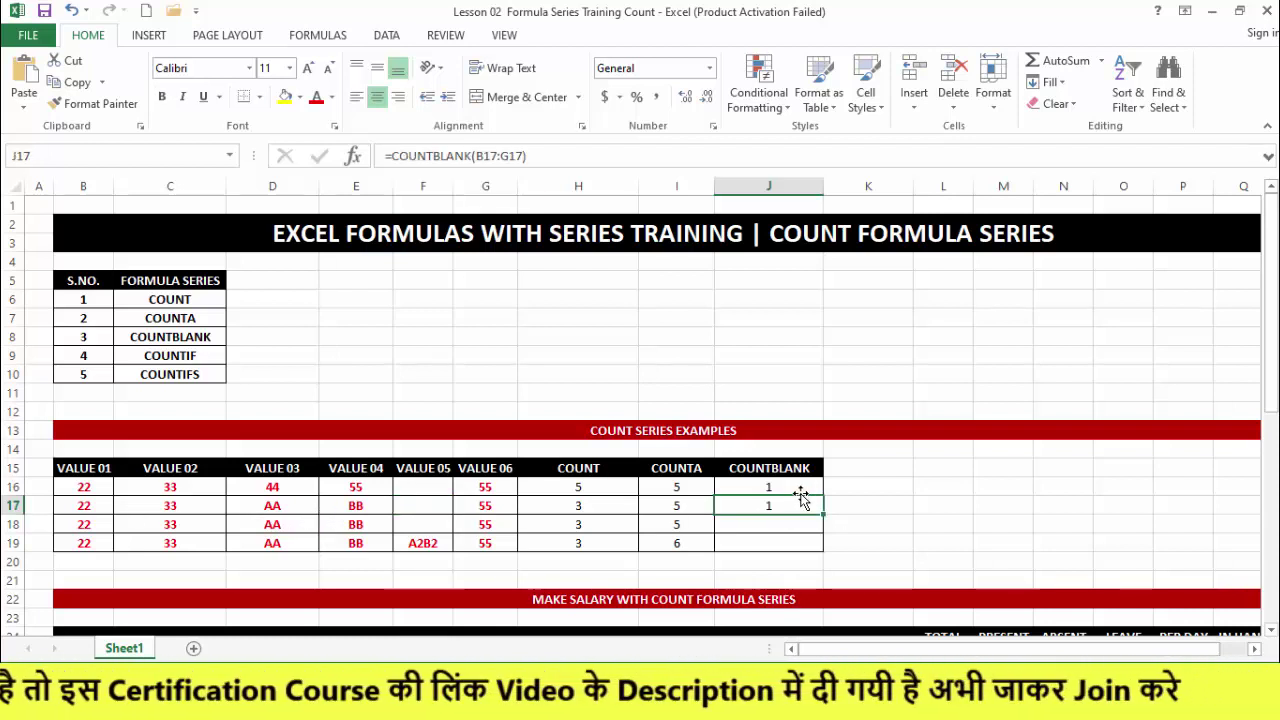
left_click_drag(824, 517, 825, 552)
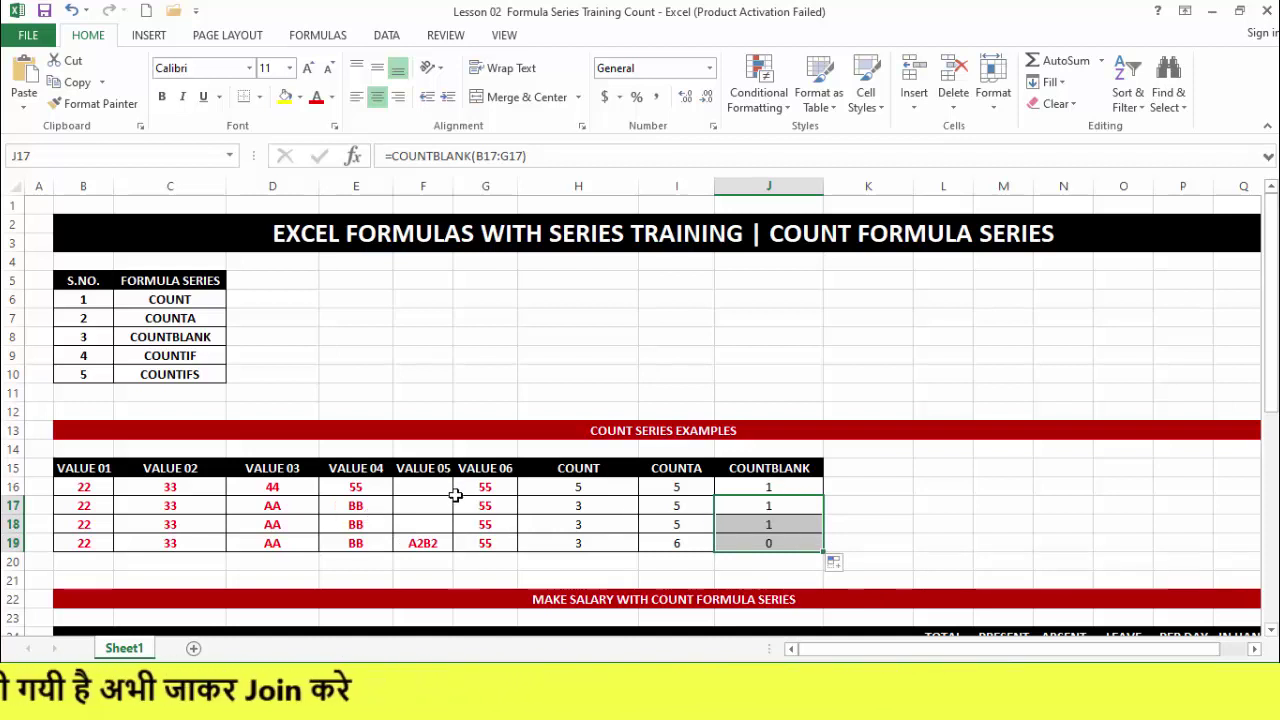
Step: Compare the COUNTBLANK results in J16:J19 with the empty VALUE 05 cells and the entries in row 19
left_click_drag(440, 490, 432, 525)
left_click(815, 489)
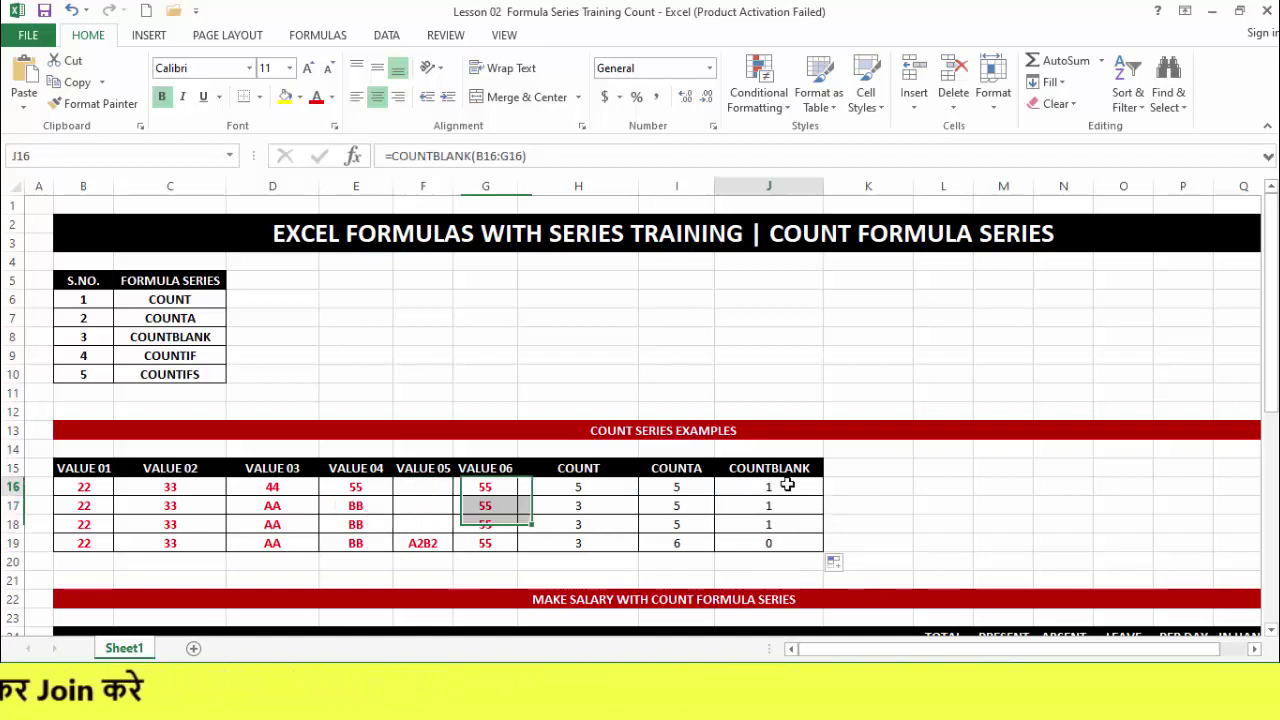
left_click_drag(788, 484, 777, 537)
left_click(772, 542)
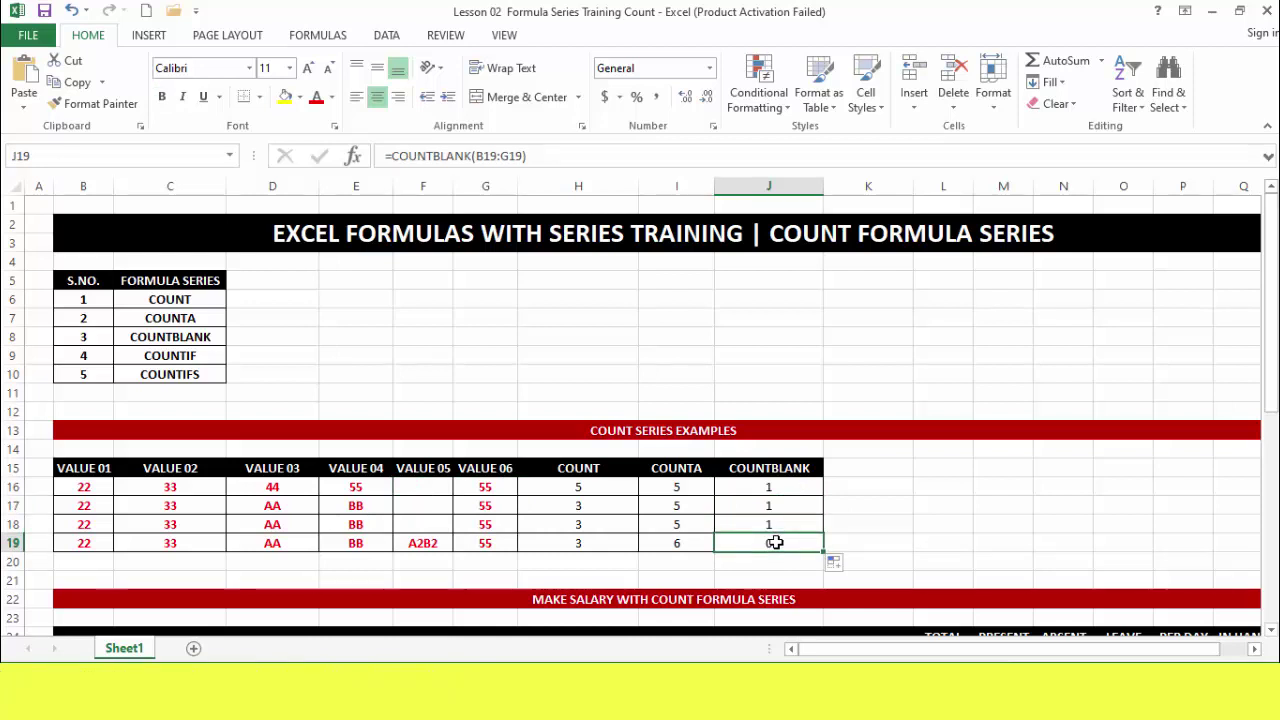
mouse_move(84, 545)
left_mouse_down()
mouse_move(282, 557)
mouse_move(72, 543)
left_mouse_up()
left_click(200, 545)
left_click_drag(265, 550, 491, 543)
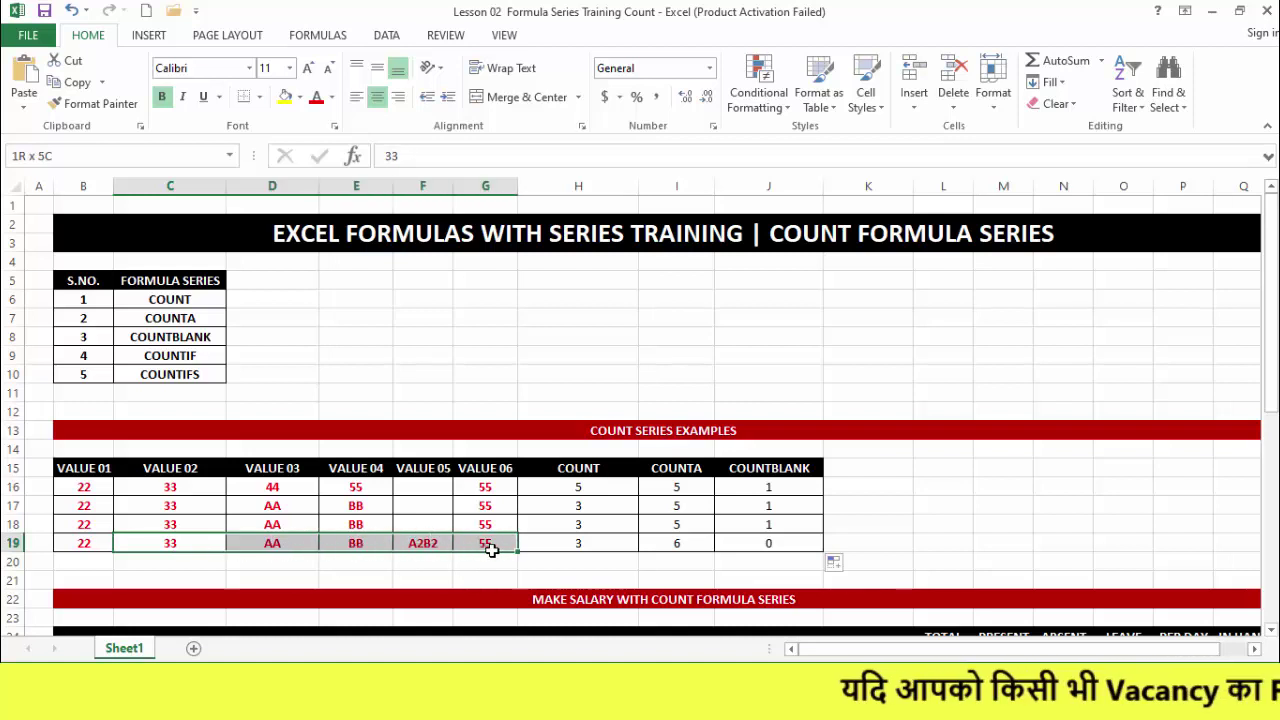
left_click(771, 546)
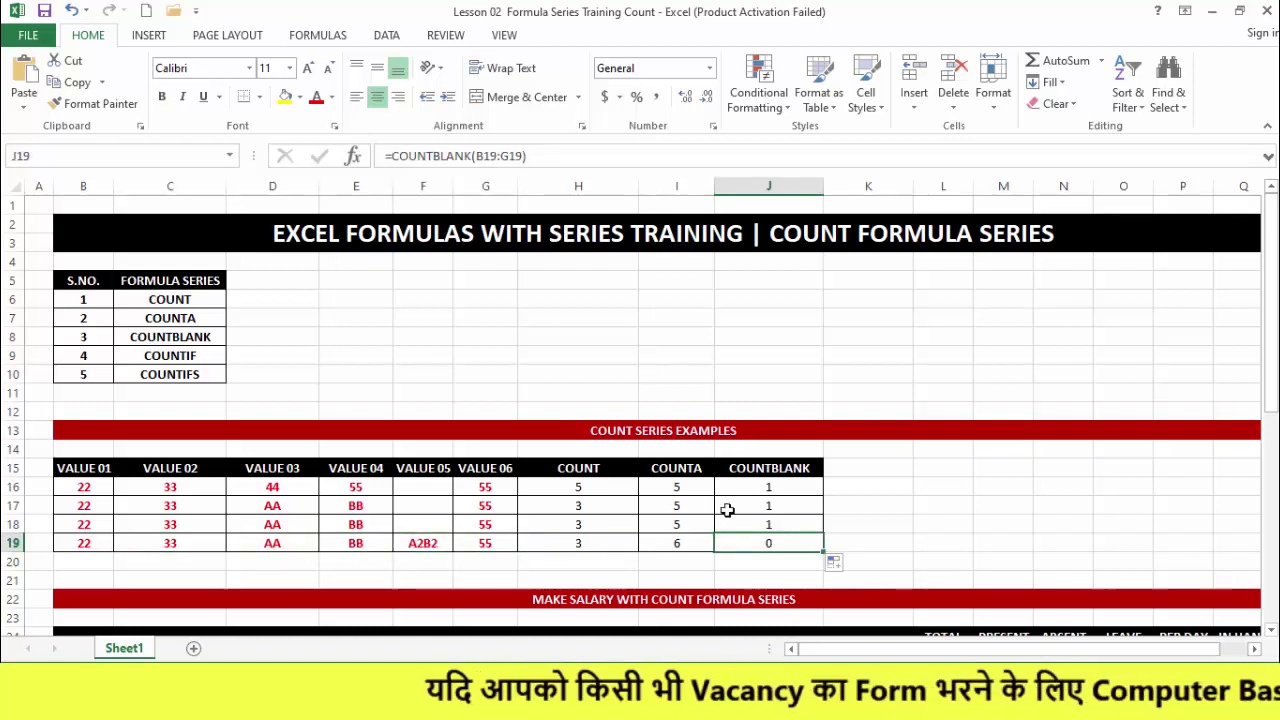
Step: Review the COUNT, COUNTA and COUNTBLANK columns across the whole example table in B15:J19
left_click(583, 468)
left_click(697, 474)
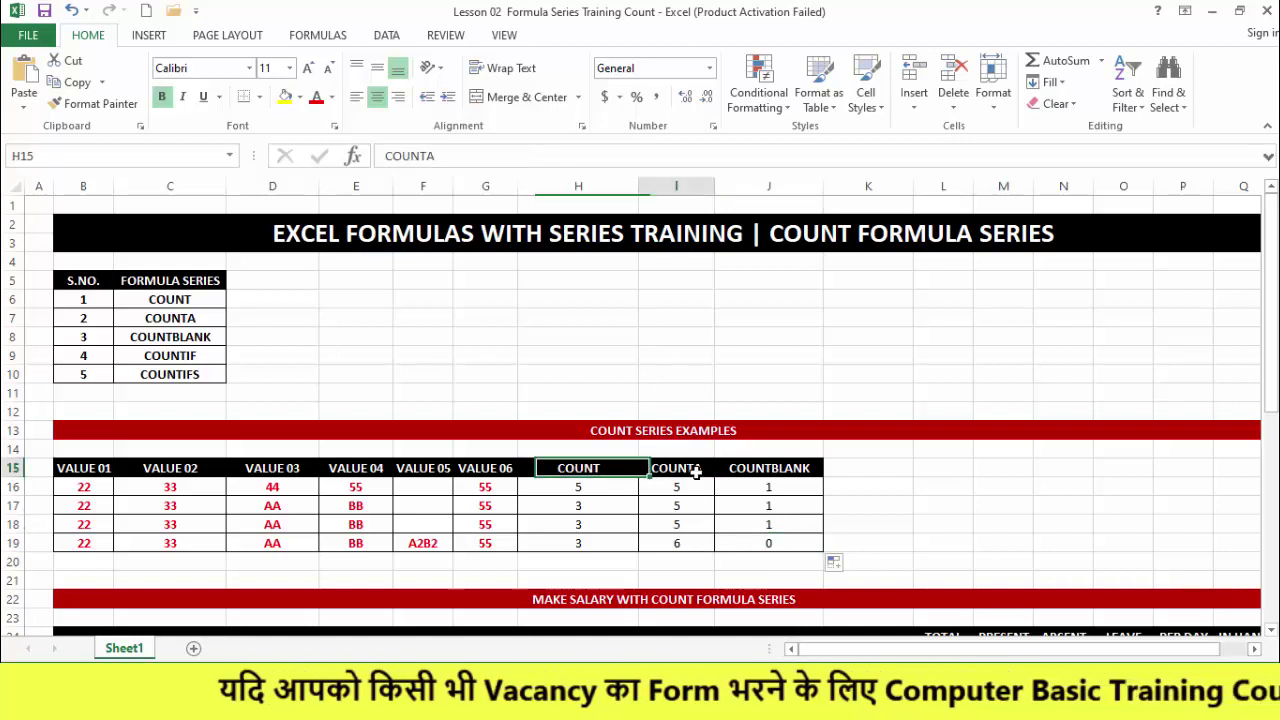
left_click(801, 468)
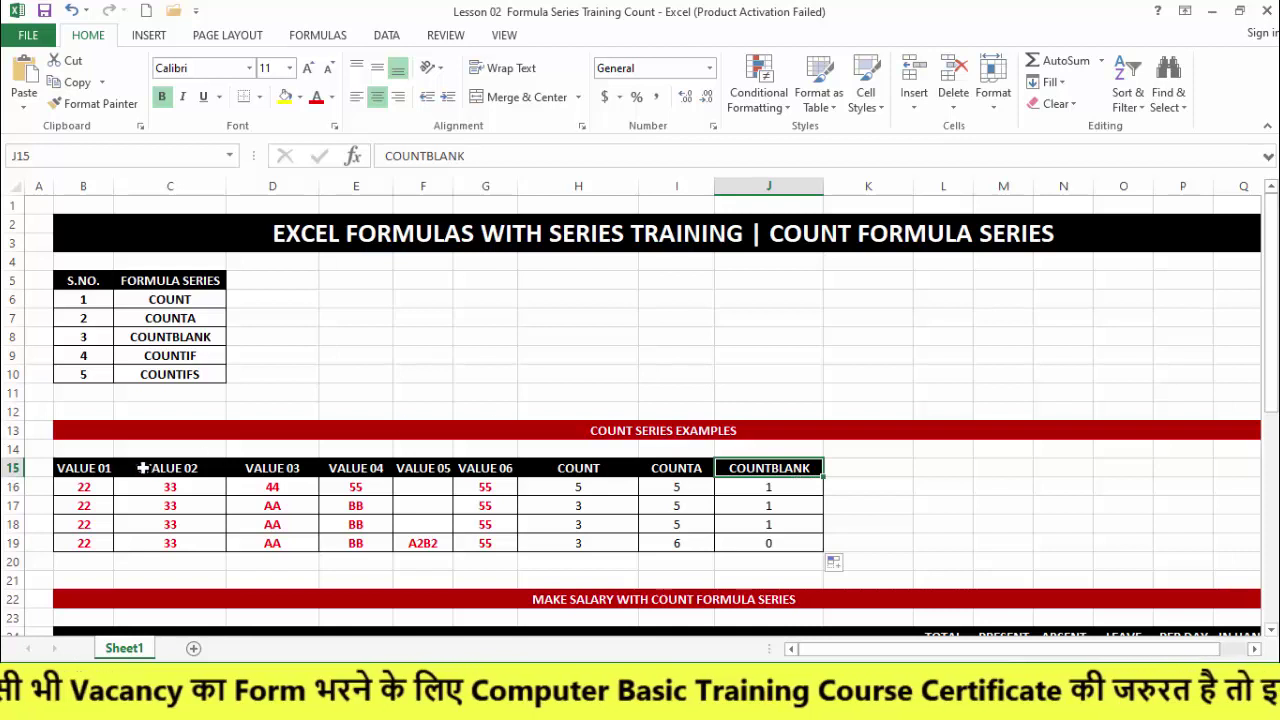
left_click_drag(93, 468, 795, 543)
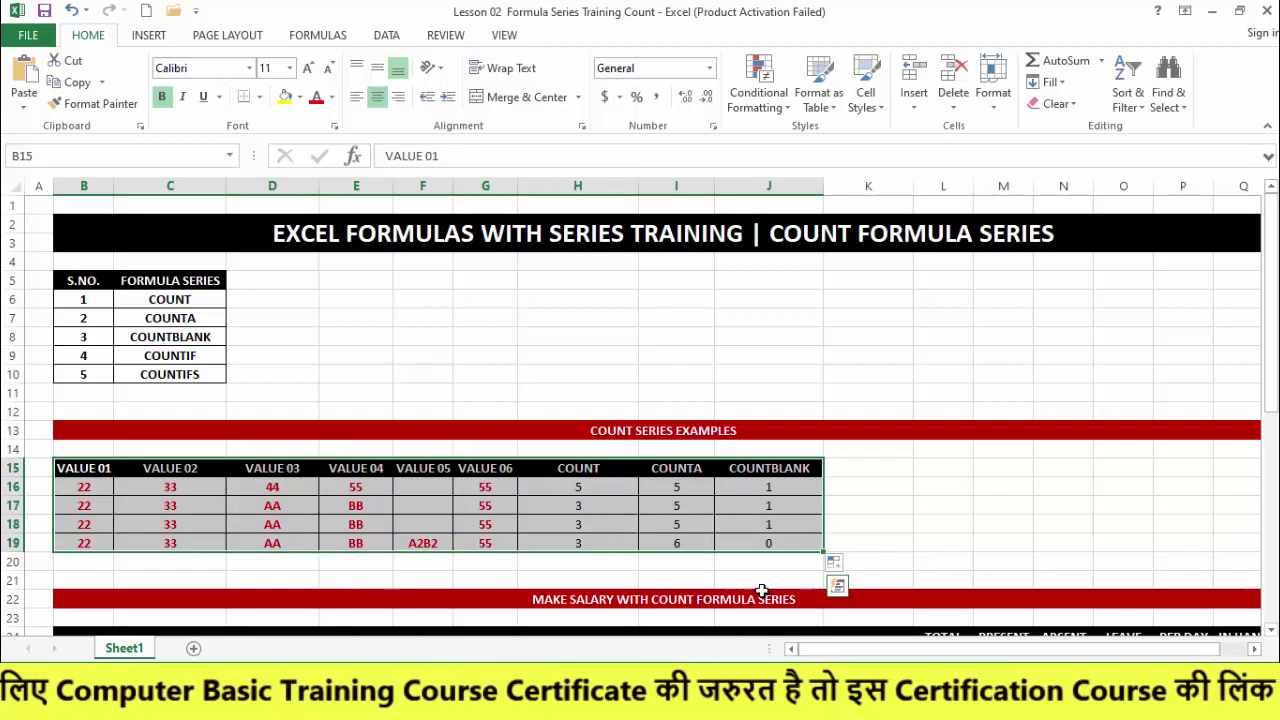
left_click(588, 468)
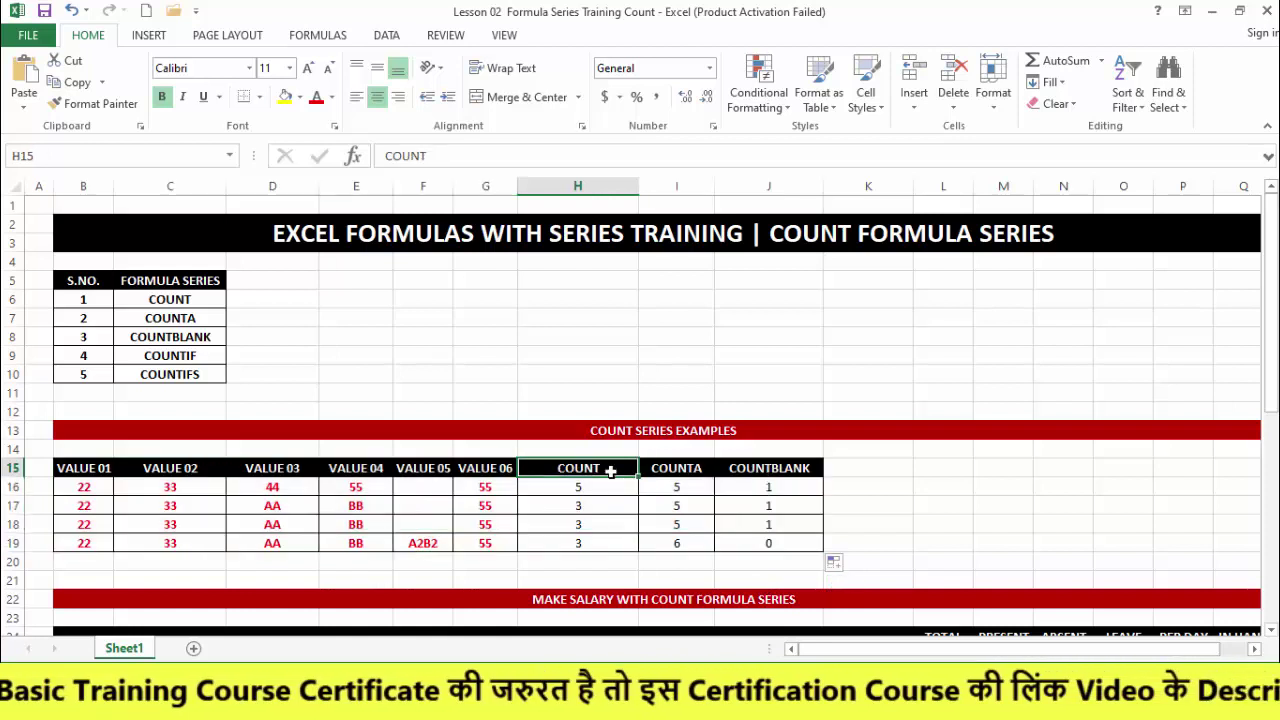
left_click(688, 468)
left_click(760, 468)
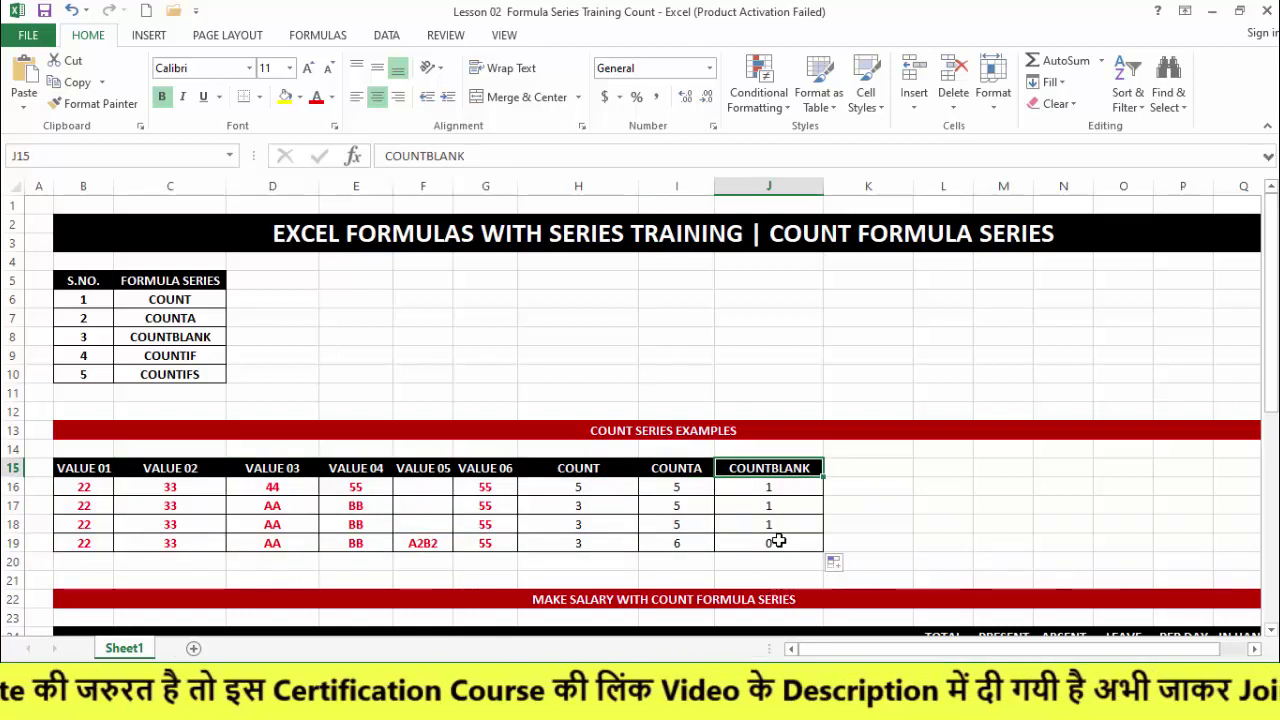
Step: Examine the MAKE SALARY WITH COUNT FORMULA SERIES table, including its serial numbers and the Monday-to-Sunday attendance grid in E26:K30
scroll(778, 540, "down", 3)
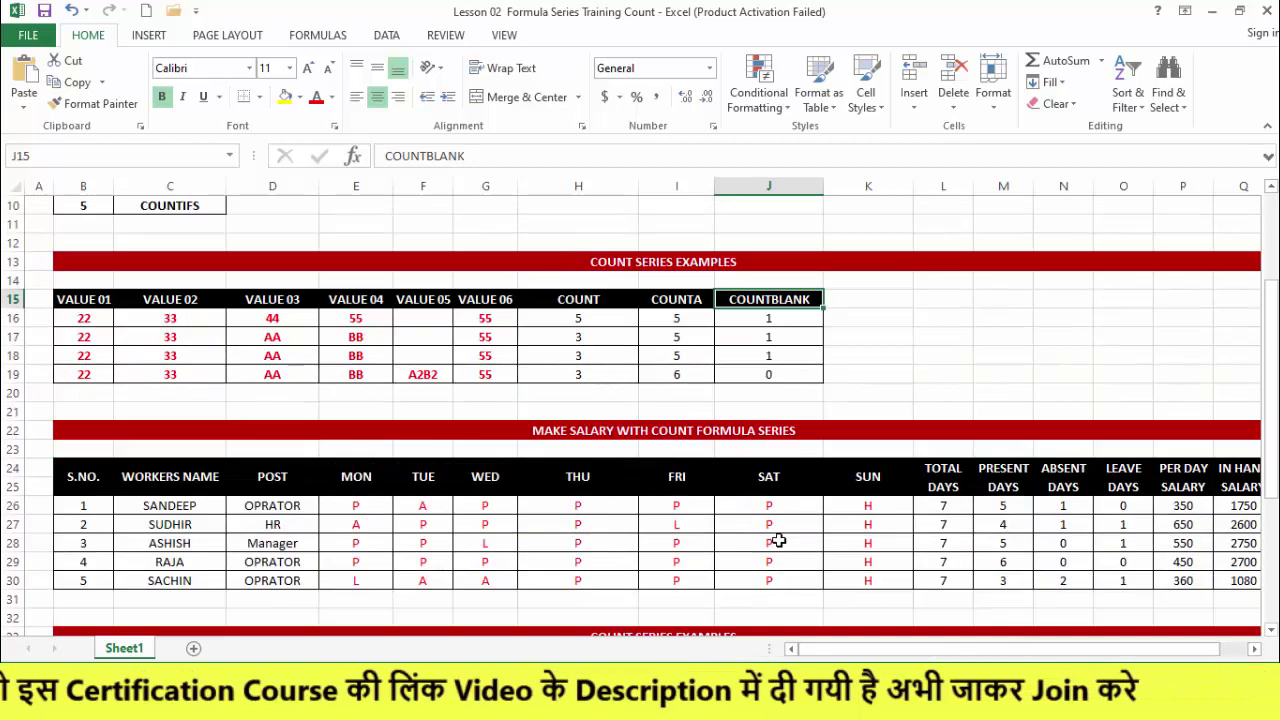
scroll(778, 540, "down", 1)
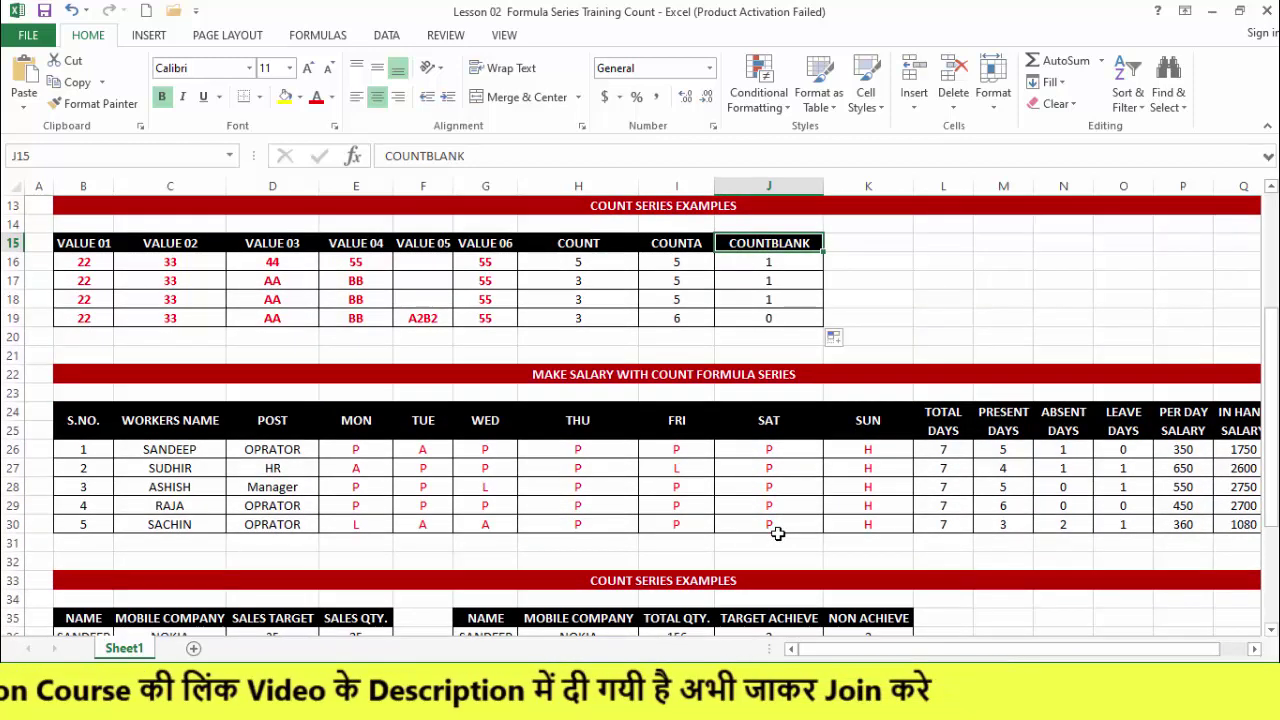
scroll(778, 534, "down", 1)
left_click(663, 321)
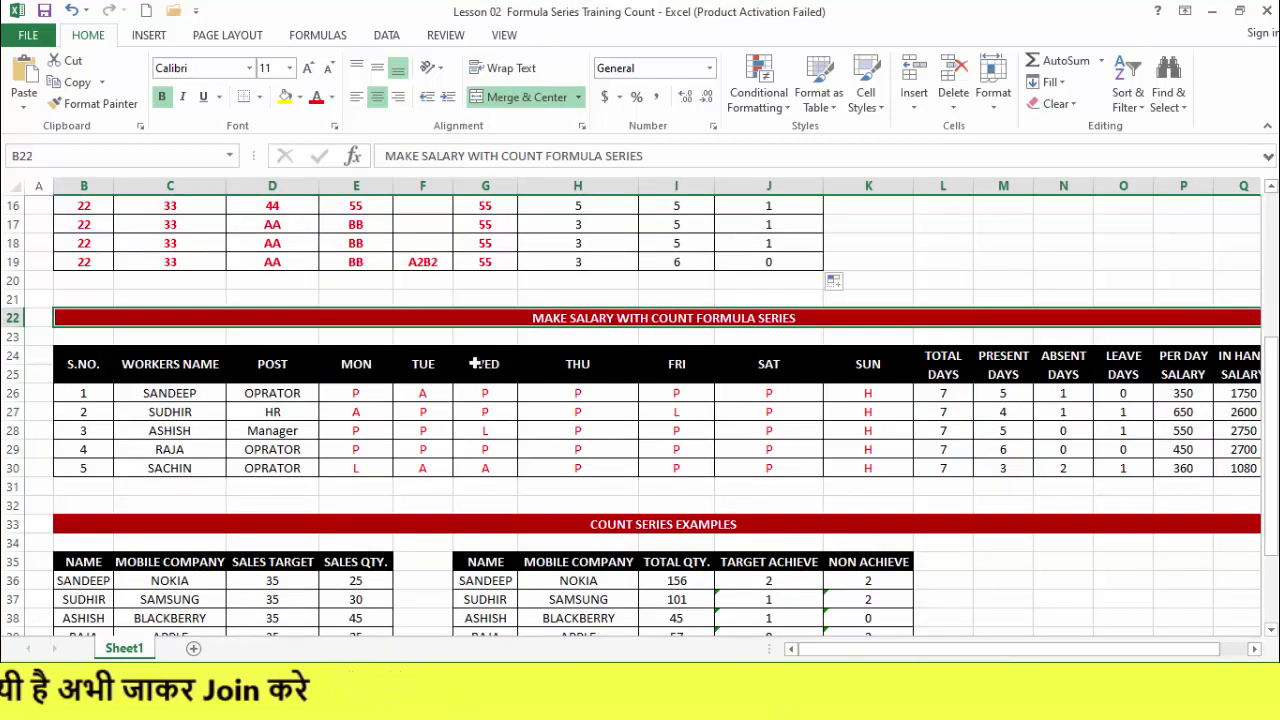
left_click_drag(84, 362, 770, 466)
left_click_drag(608, 466, 108, 463)
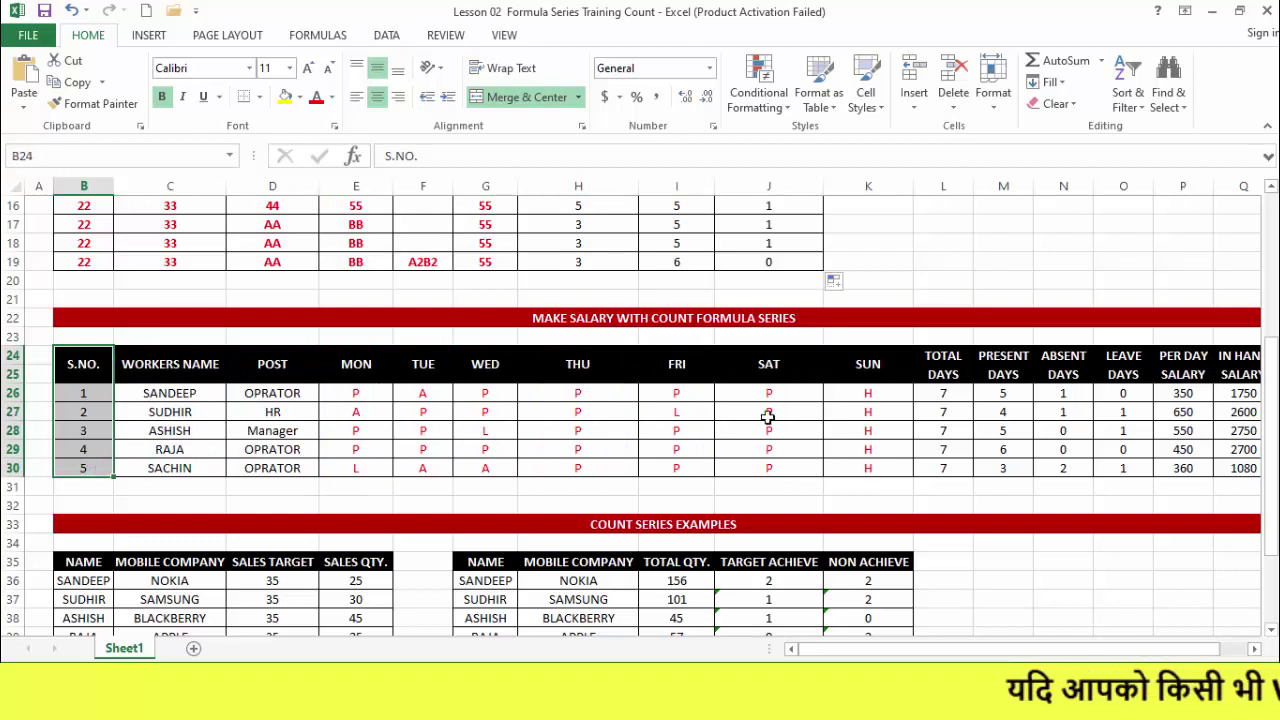
left_click_drag(360, 390, 913, 476)
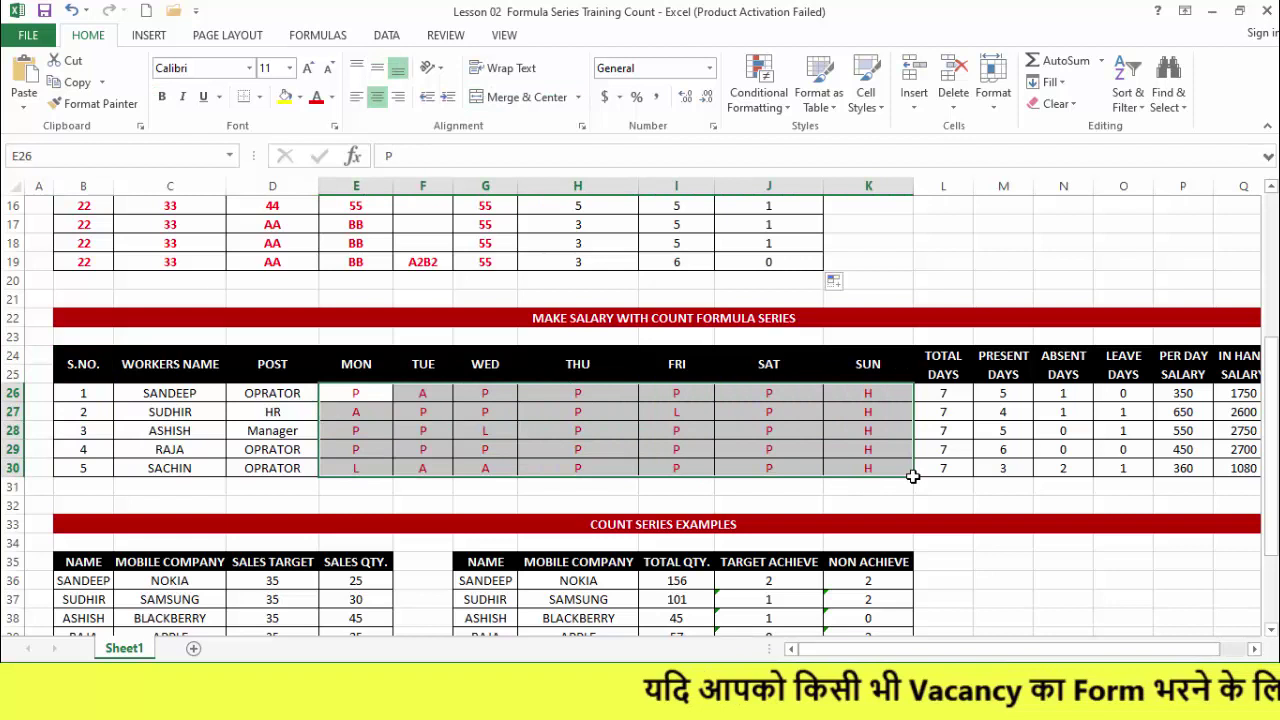
Step: Examine the P, A and L attendance codes in the MON column and the first worker's full week in E26:K26
left_click(365, 394)
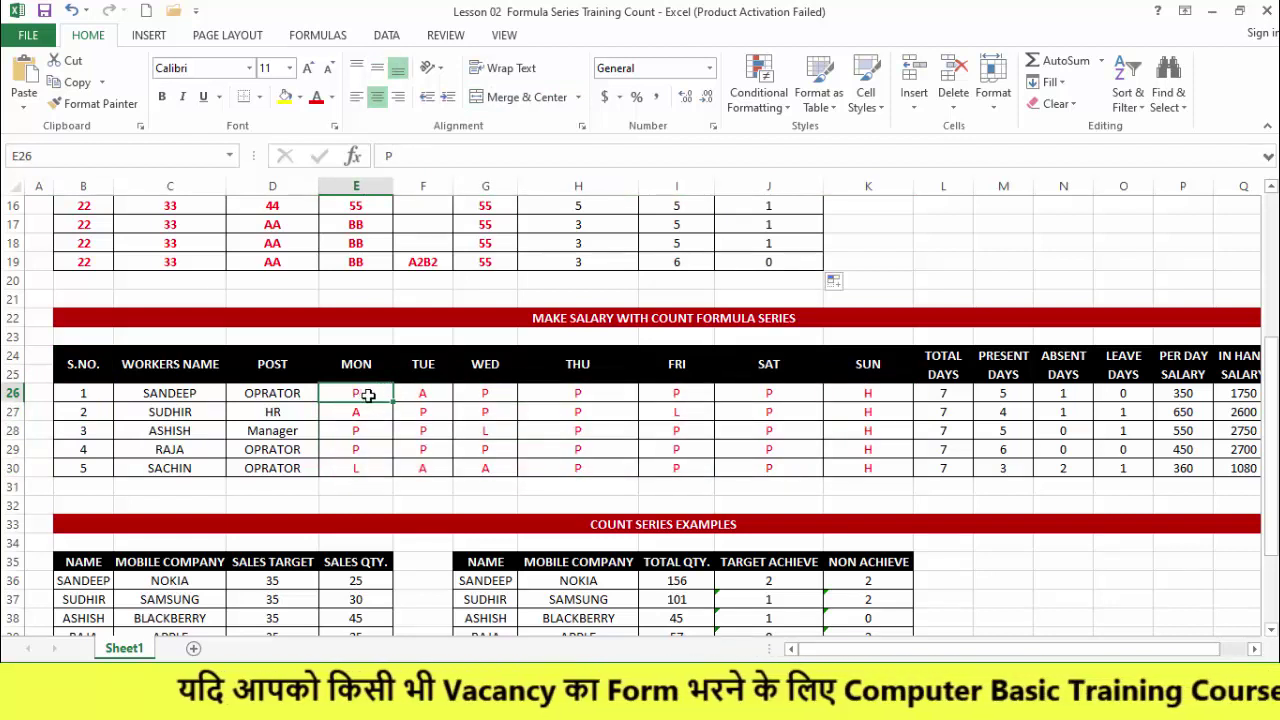
left_click(359, 415)
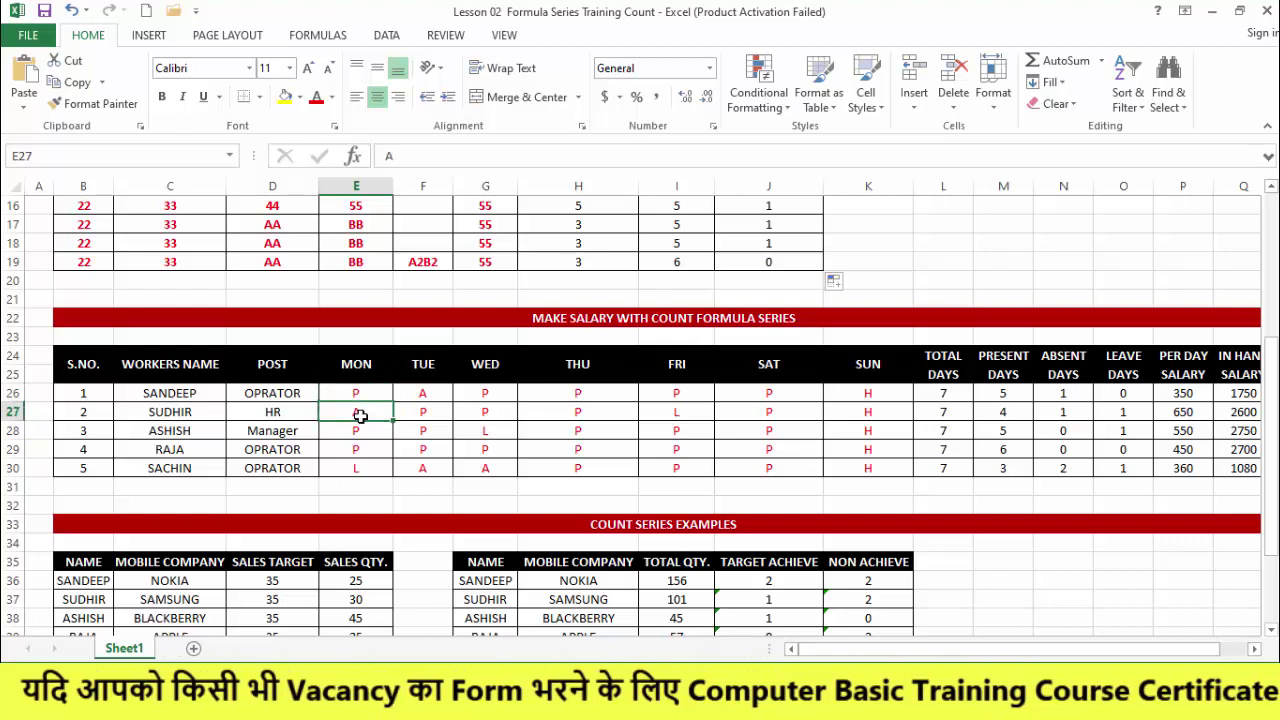
left_click(360, 468)
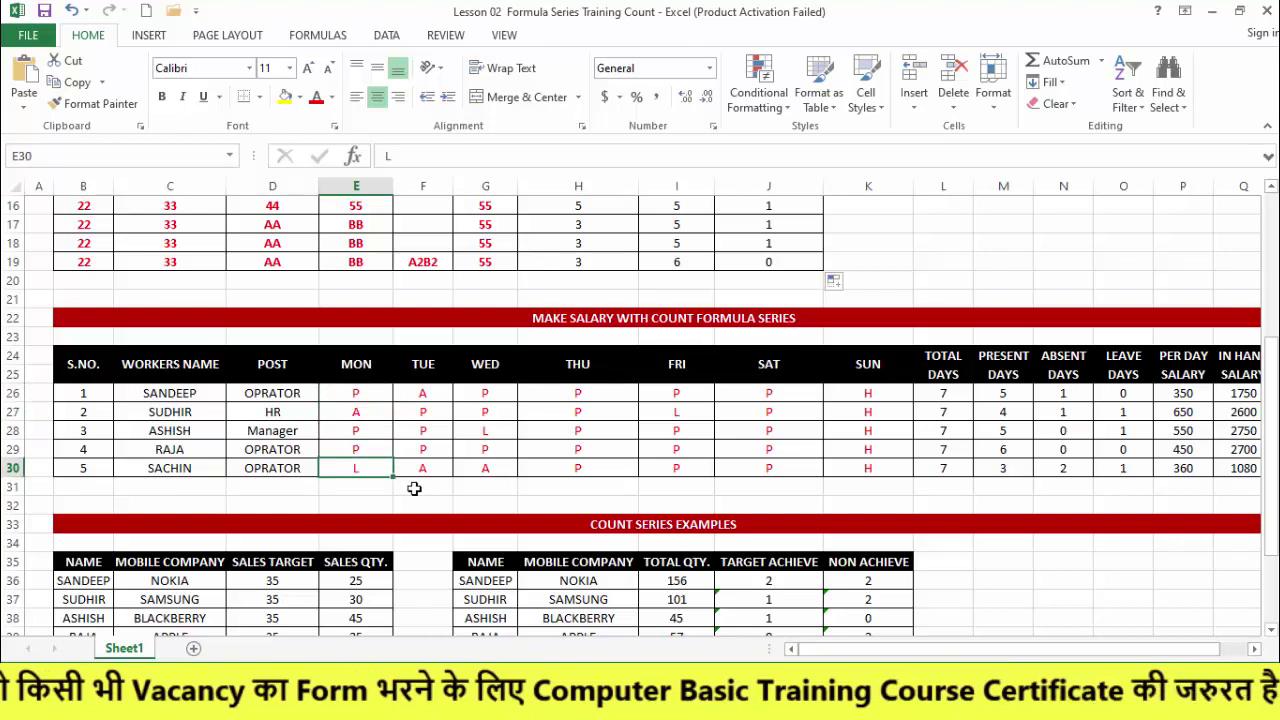
left_click(358, 396)
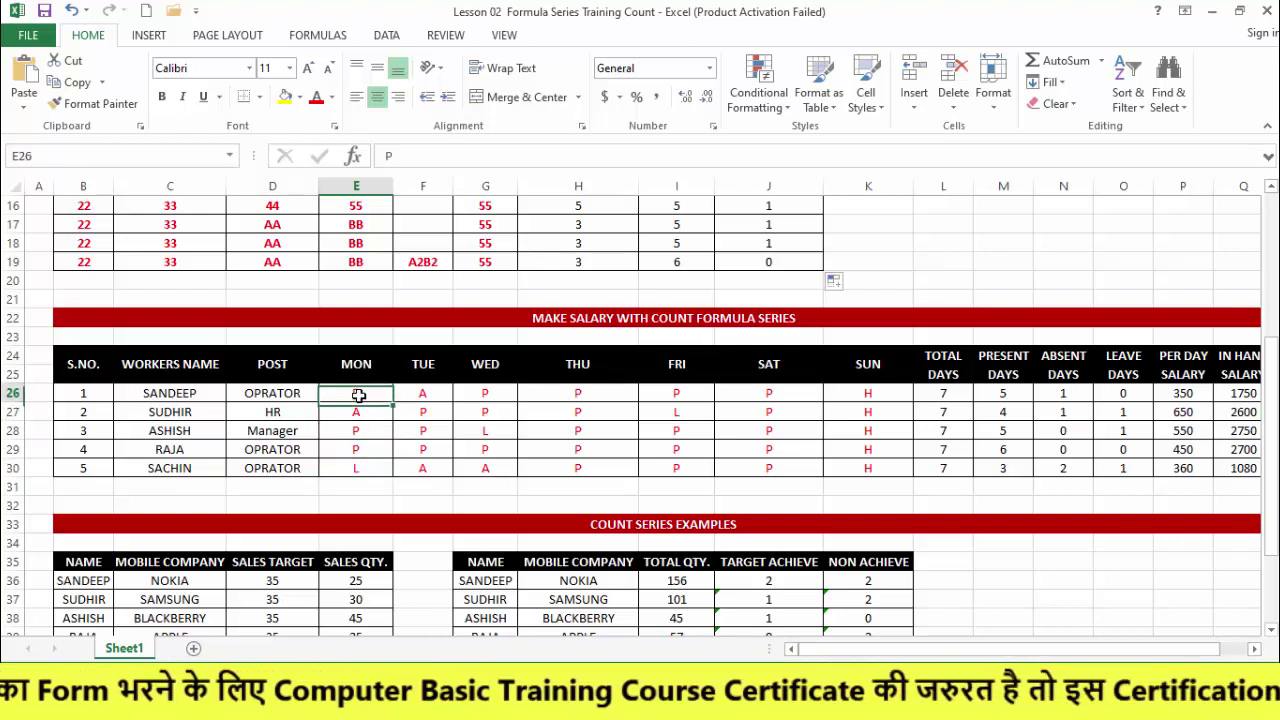
left_click(437, 398)
left_click(515, 399)
left_click(372, 398)
left_click(425, 398)
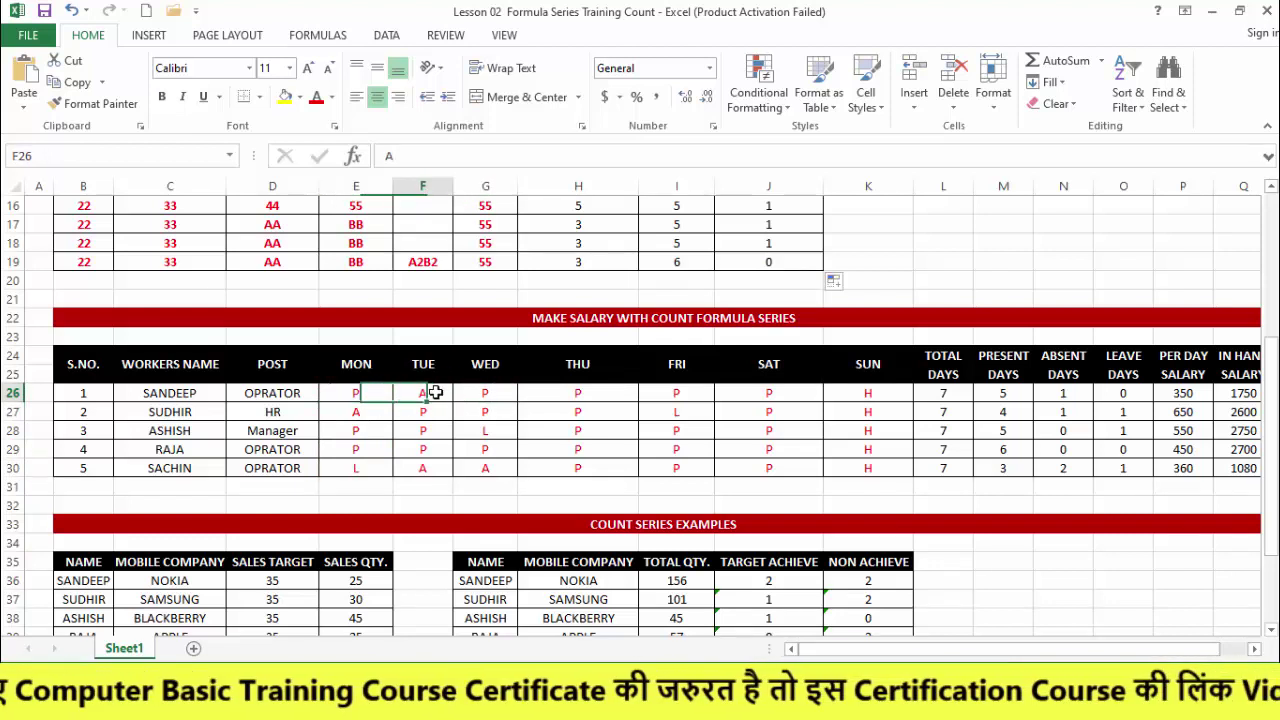
left_click(495, 398)
left_click_drag(362, 396, 870, 399)
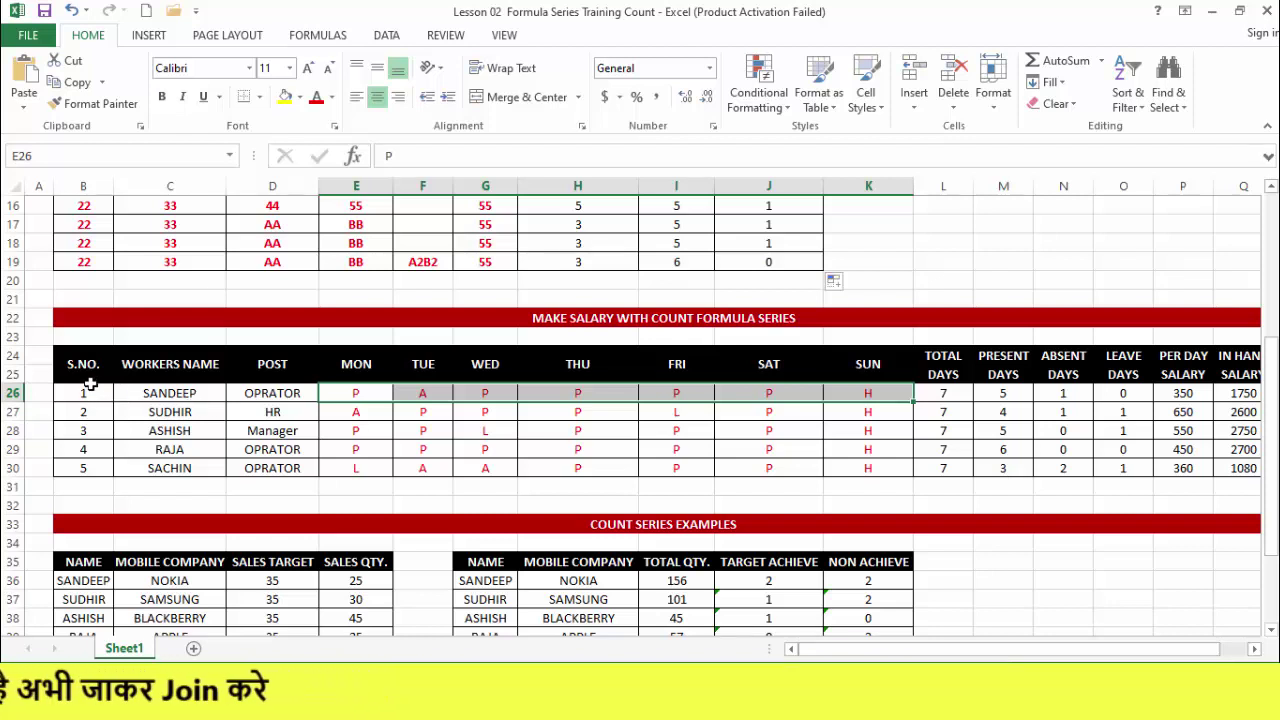
Step: Review the salary table's overall range, its serial numbers, worker names and posts, and the MON-to-SUN day headings
left_click_drag(75, 370, 1236, 461)
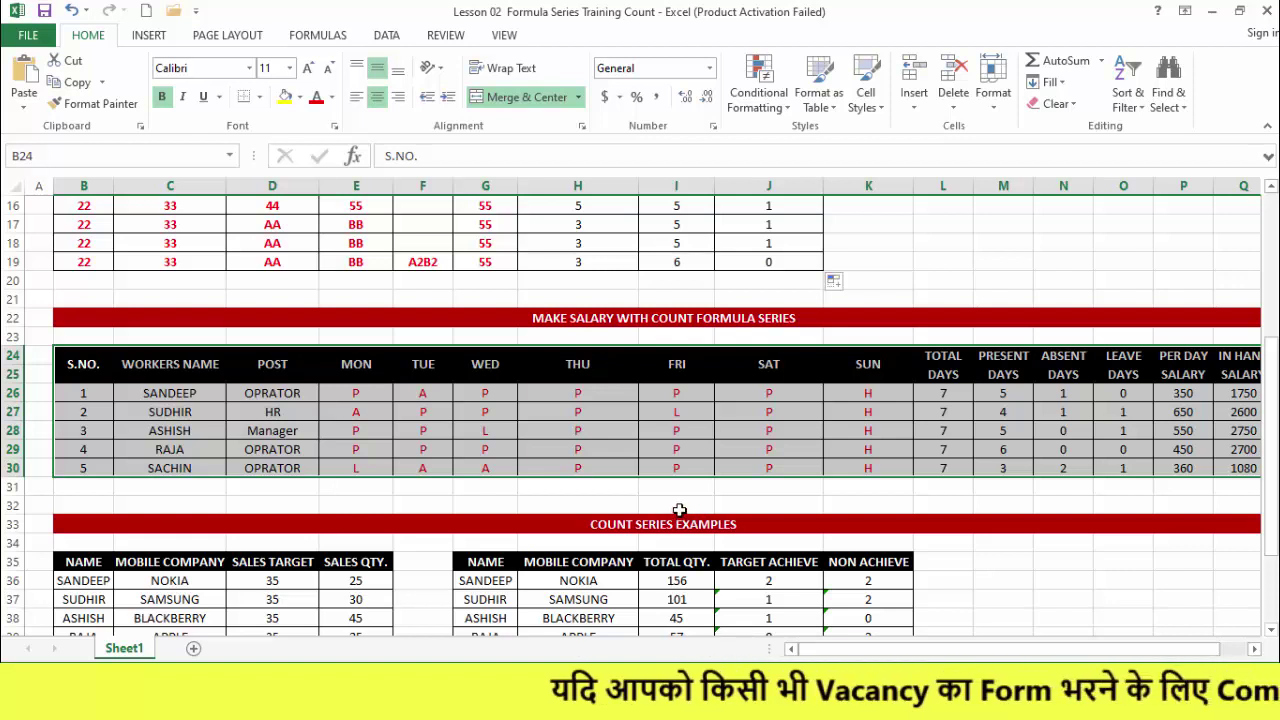
left_click_drag(98, 397, 94, 469)
left_click_drag(177, 397, 175, 468)
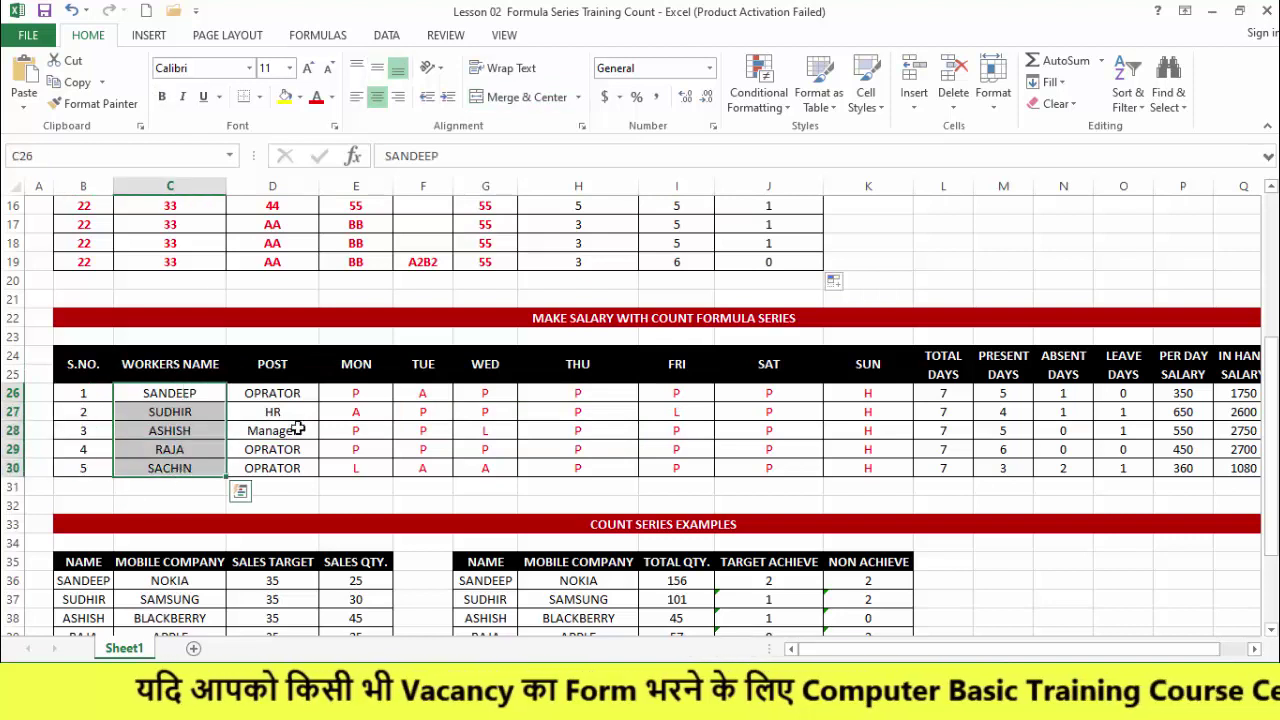
left_click_drag(288, 399, 292, 472)
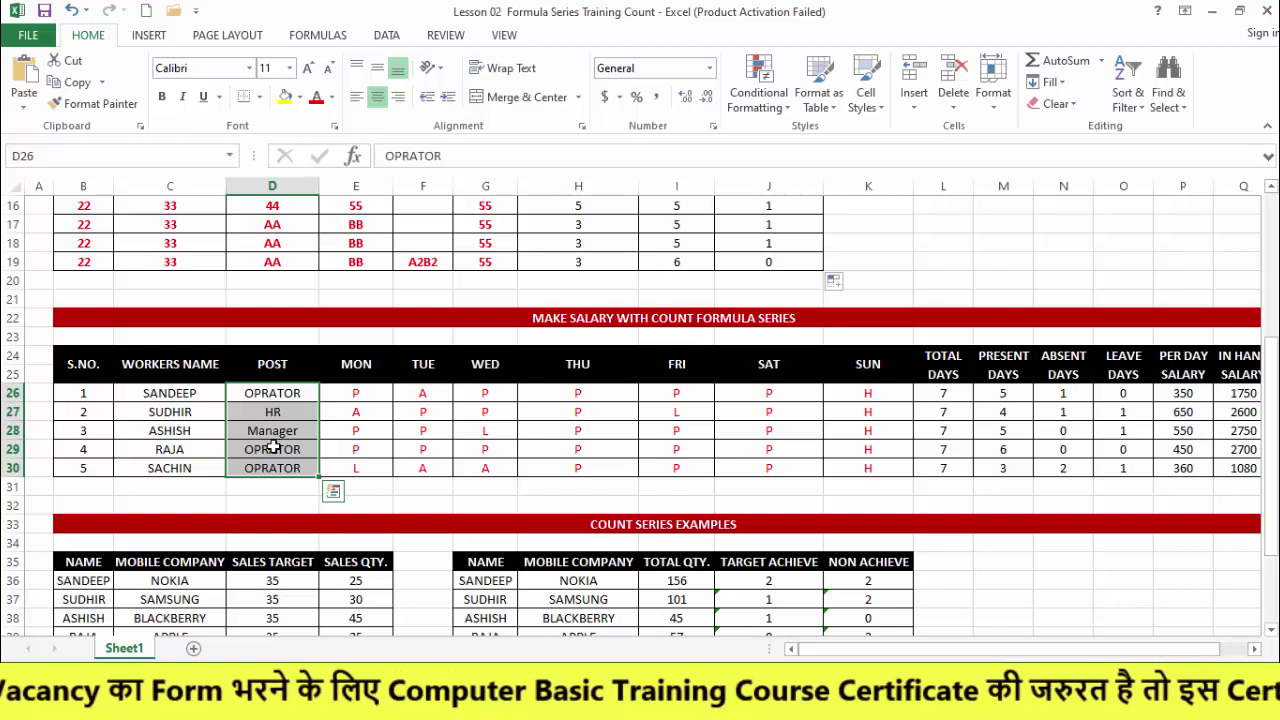
left_click_drag(348, 365, 866, 377)
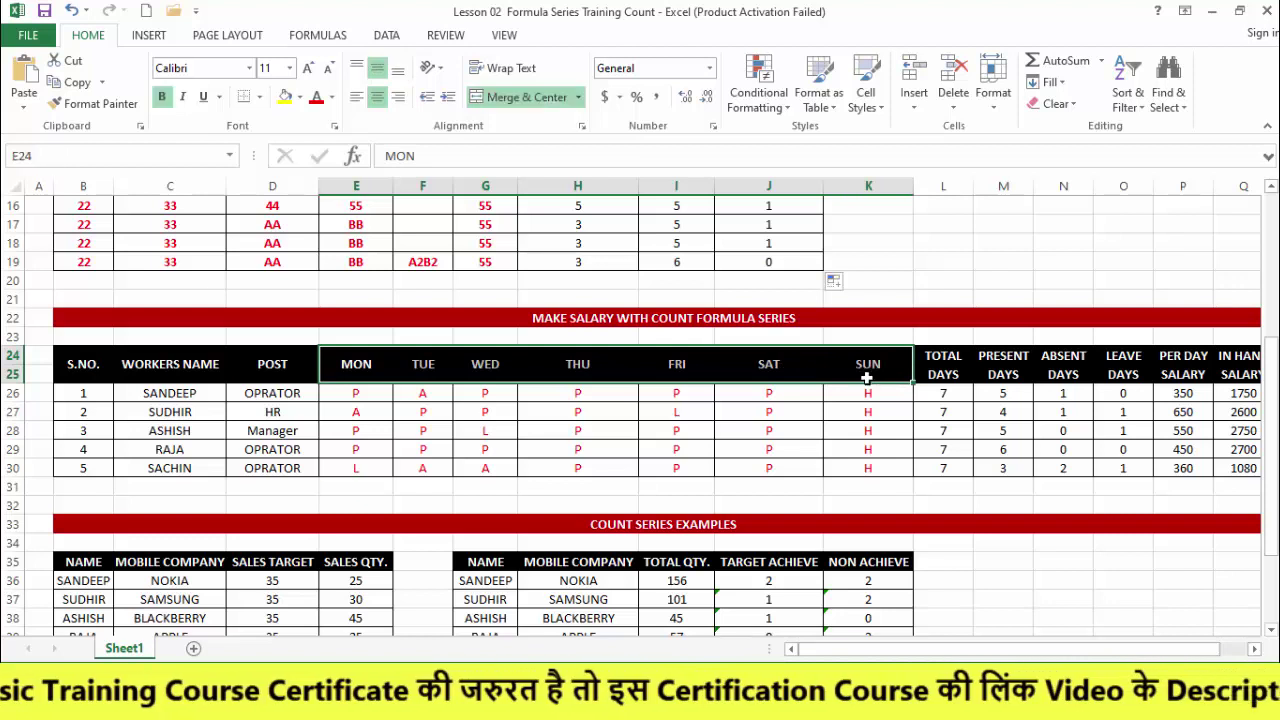
Step: Examine the attendance codes in E26:E30 and across the full weekly grid in E26:K30
left_click(365, 397)
key("shift+Down")
key("shift+Down")
key("shift+Down")
key("shift+Down")
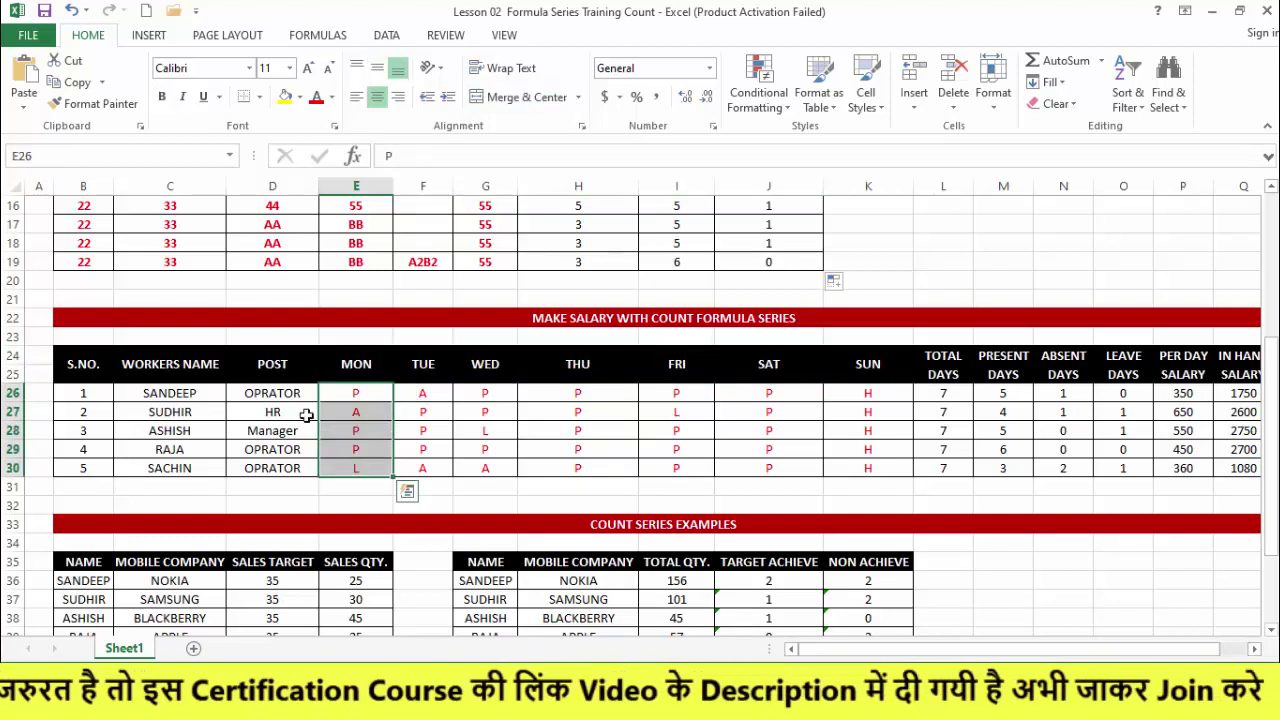
left_click_drag(360, 392, 862, 470)
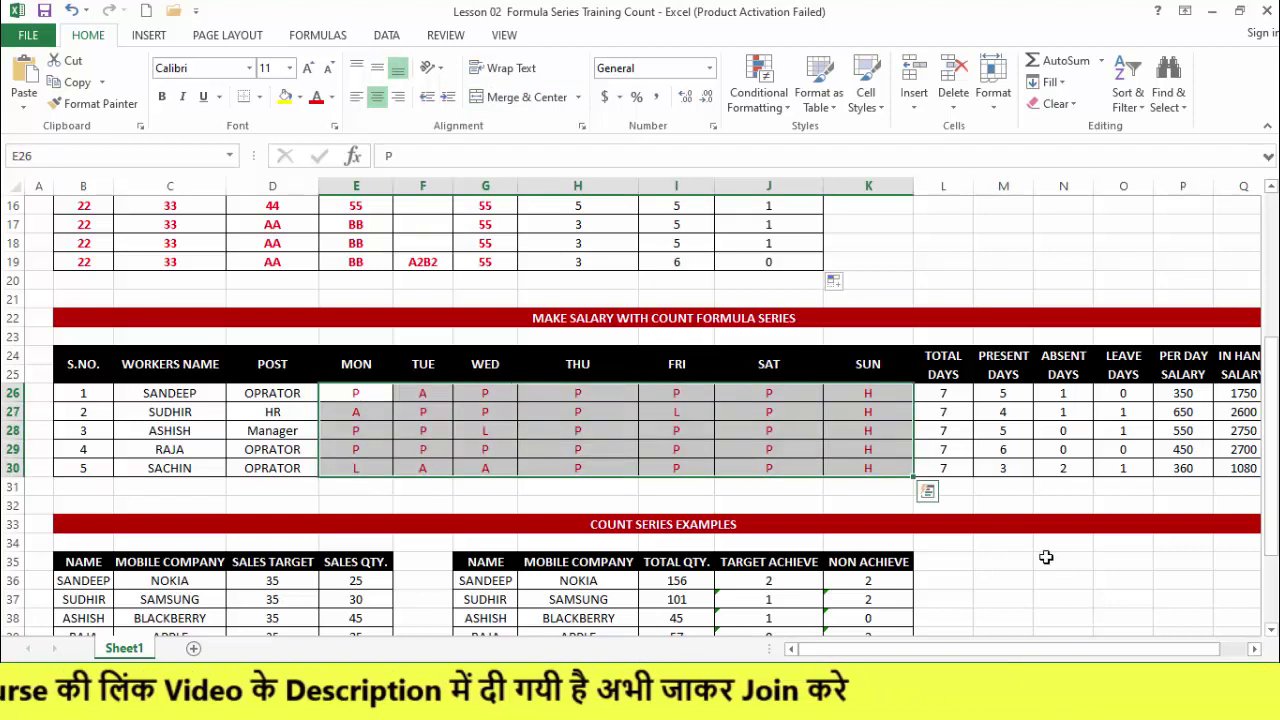
Step: Clear the TOTAL DAYS through IN HAND SALARY results for the second to fifth workers in L27:Q30
left_click_drag(1130, 648, 1136, 648)
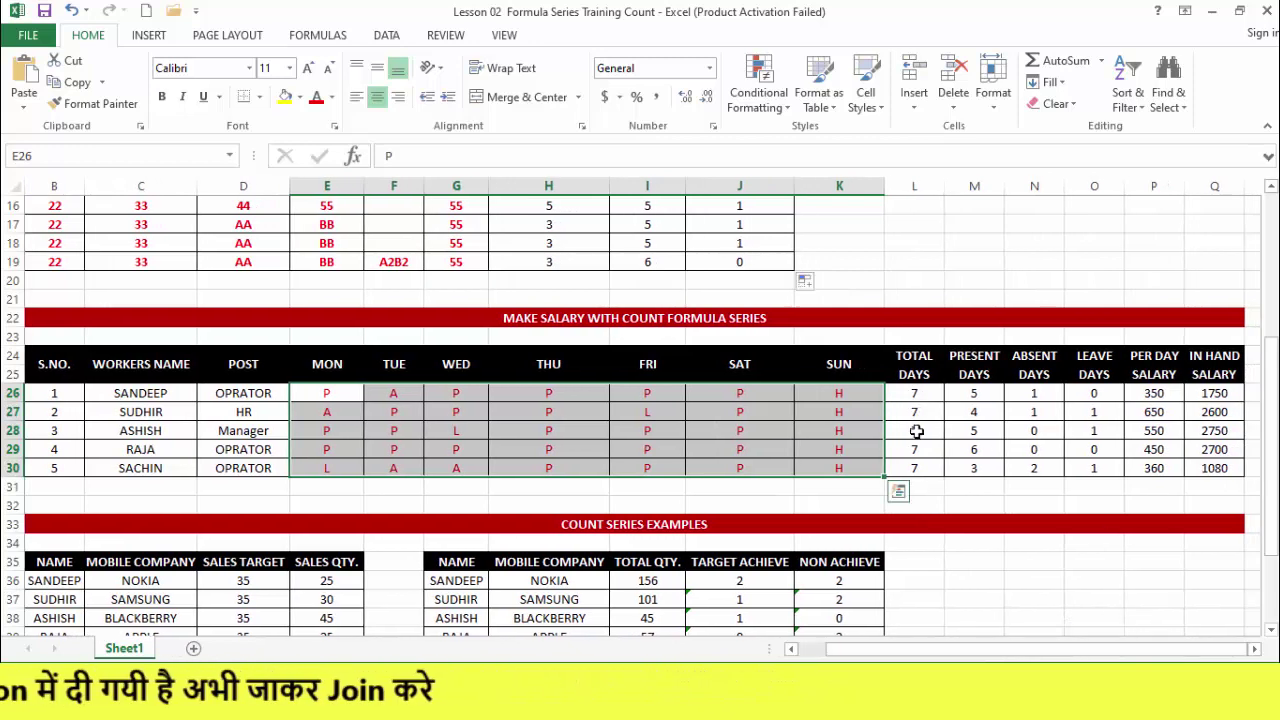
left_click_drag(914, 413, 1214, 474)
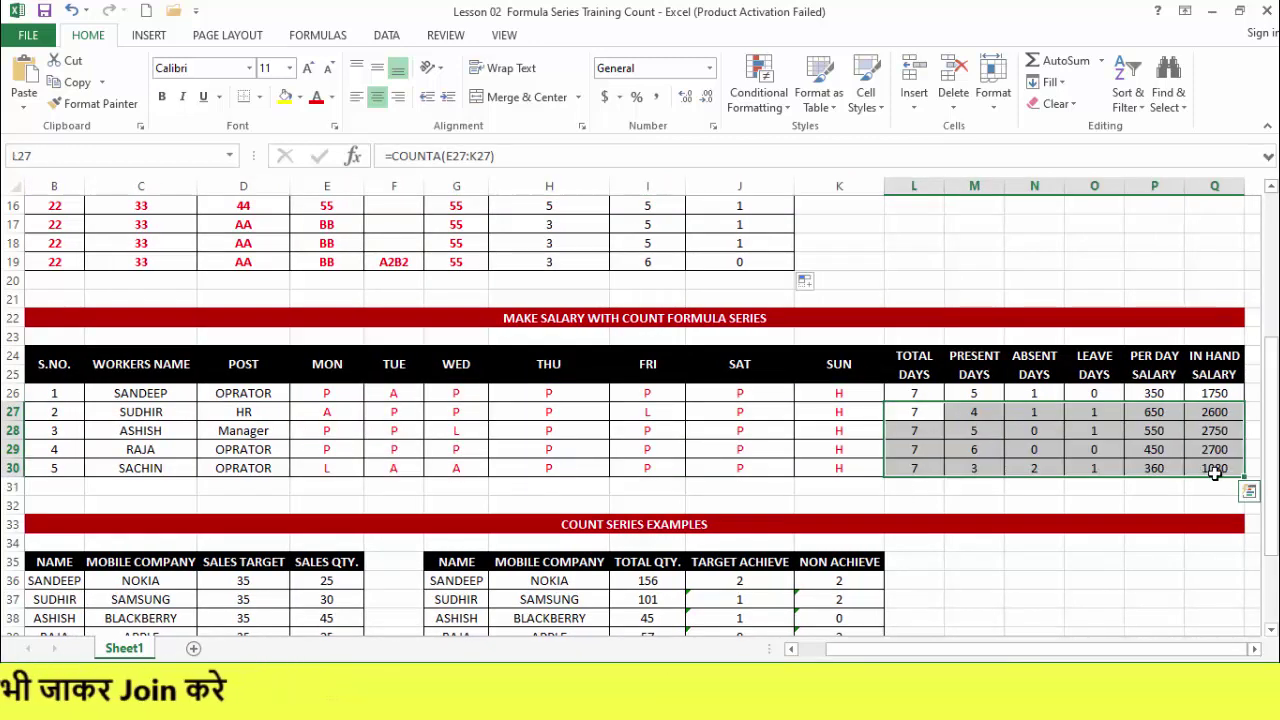
key("Delete")
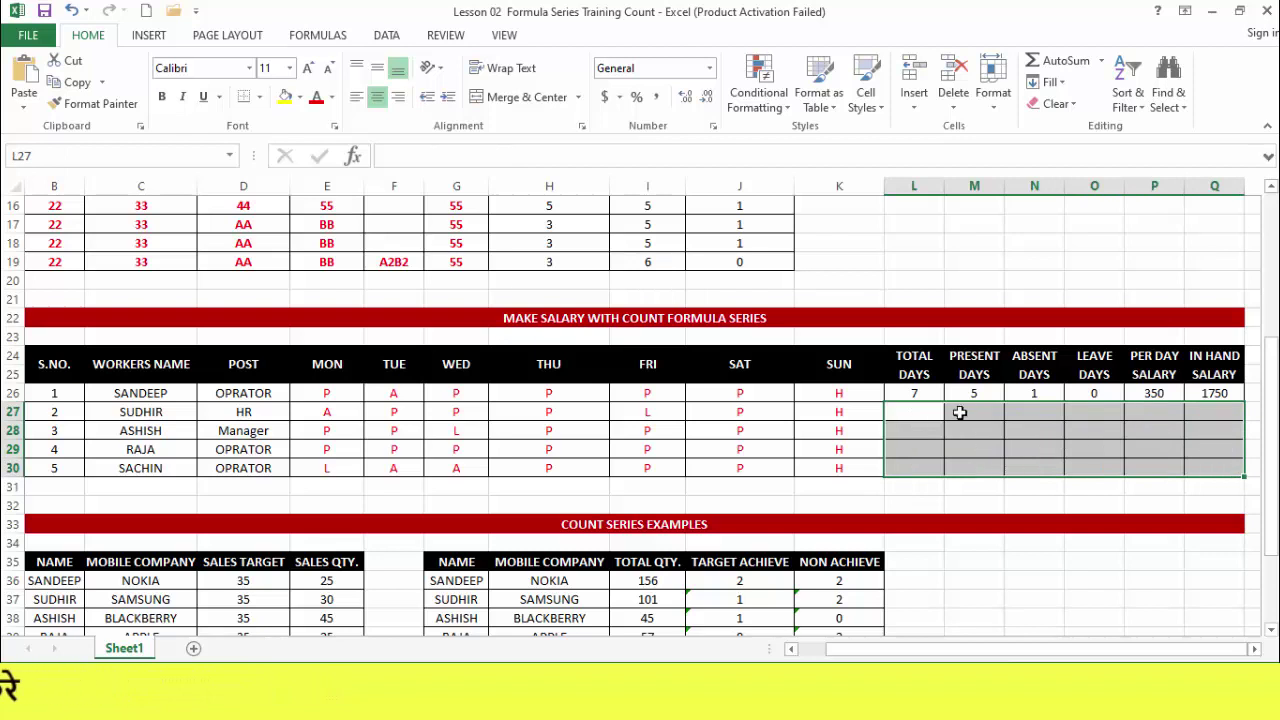
Step: Enter =COUNTA(E27:K27) as the second worker's TOTAL DAYS in L27 and fill the formula down to L30
left_click(914, 412)
left_click(920, 394)
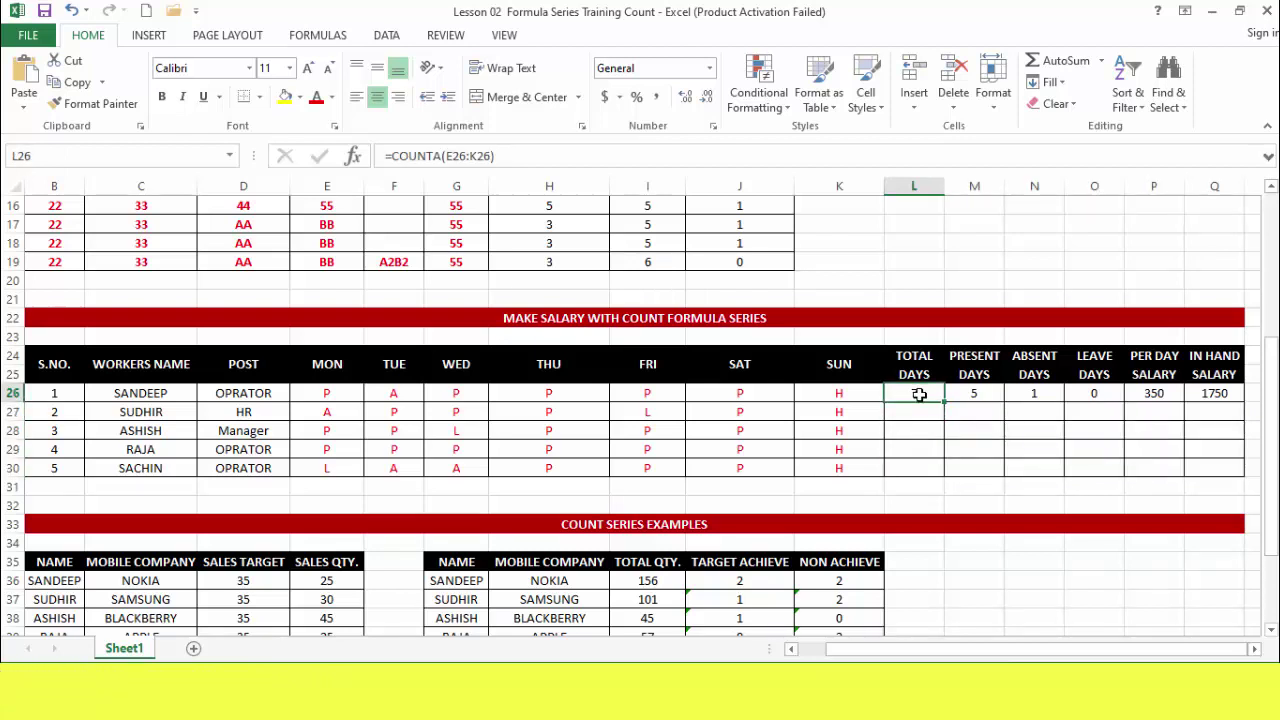
left_click(918, 411)
left_click(918, 393)
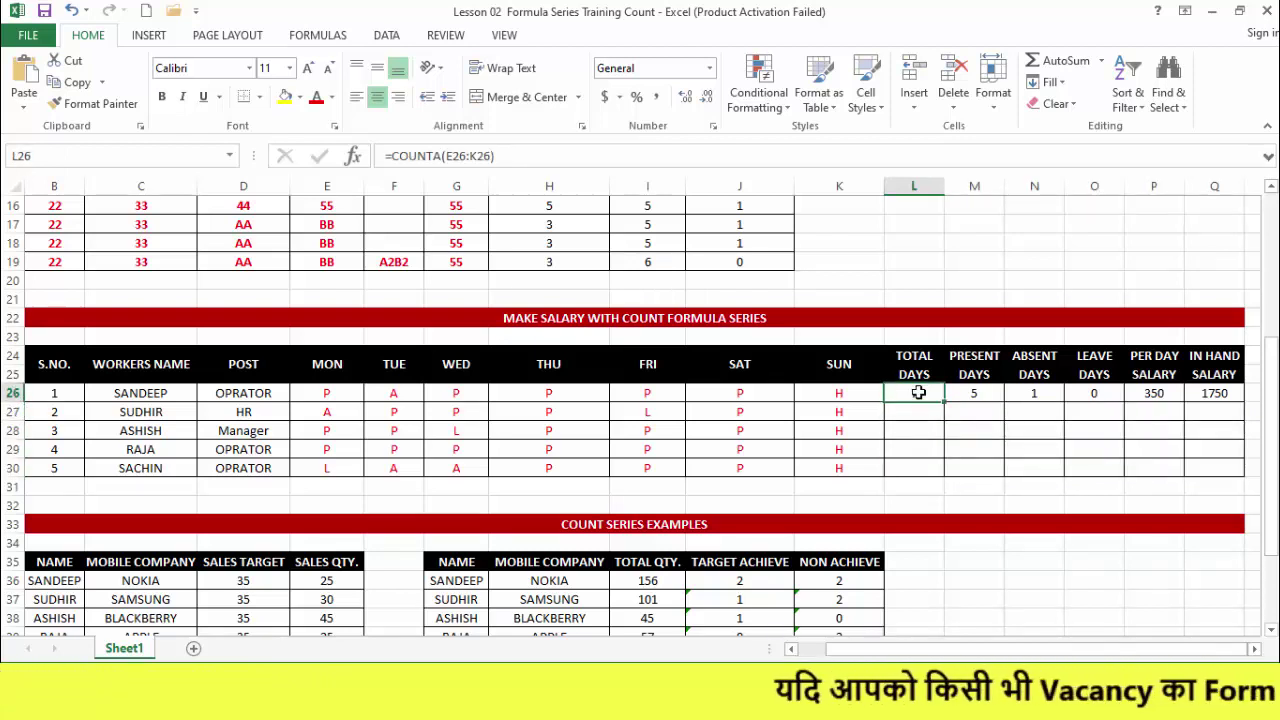
left_click(914, 412)
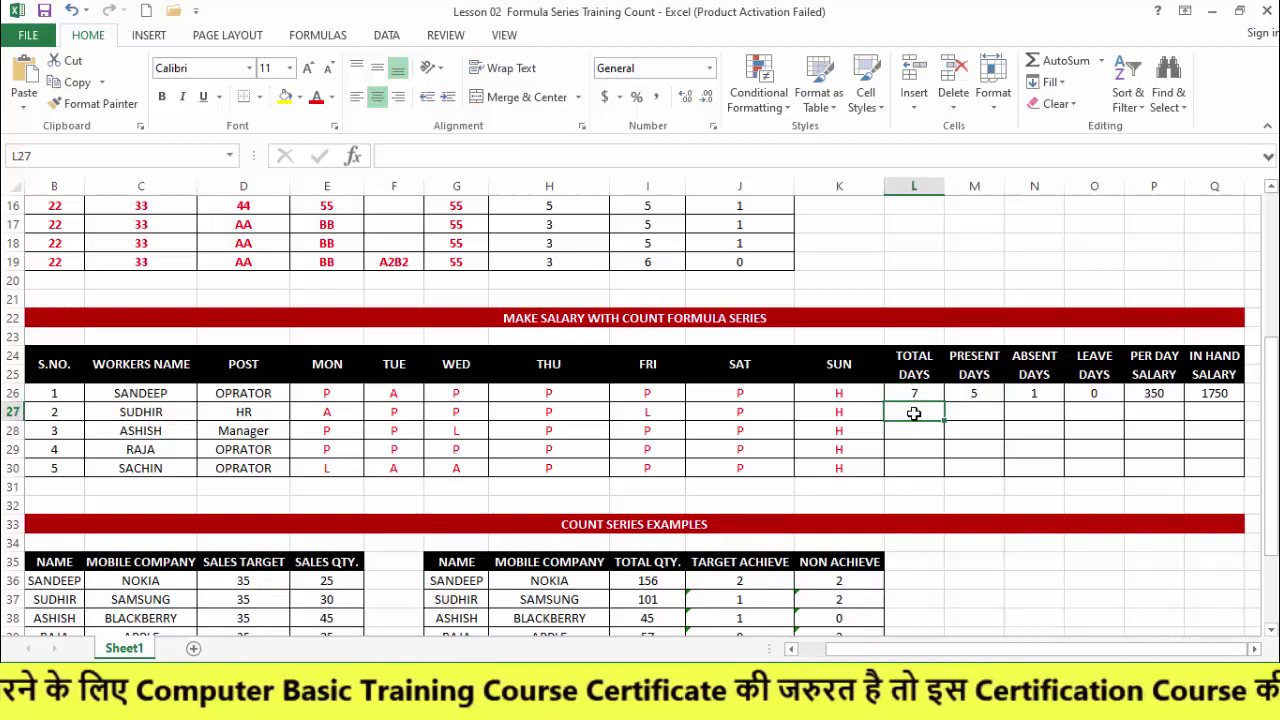
type("=co")
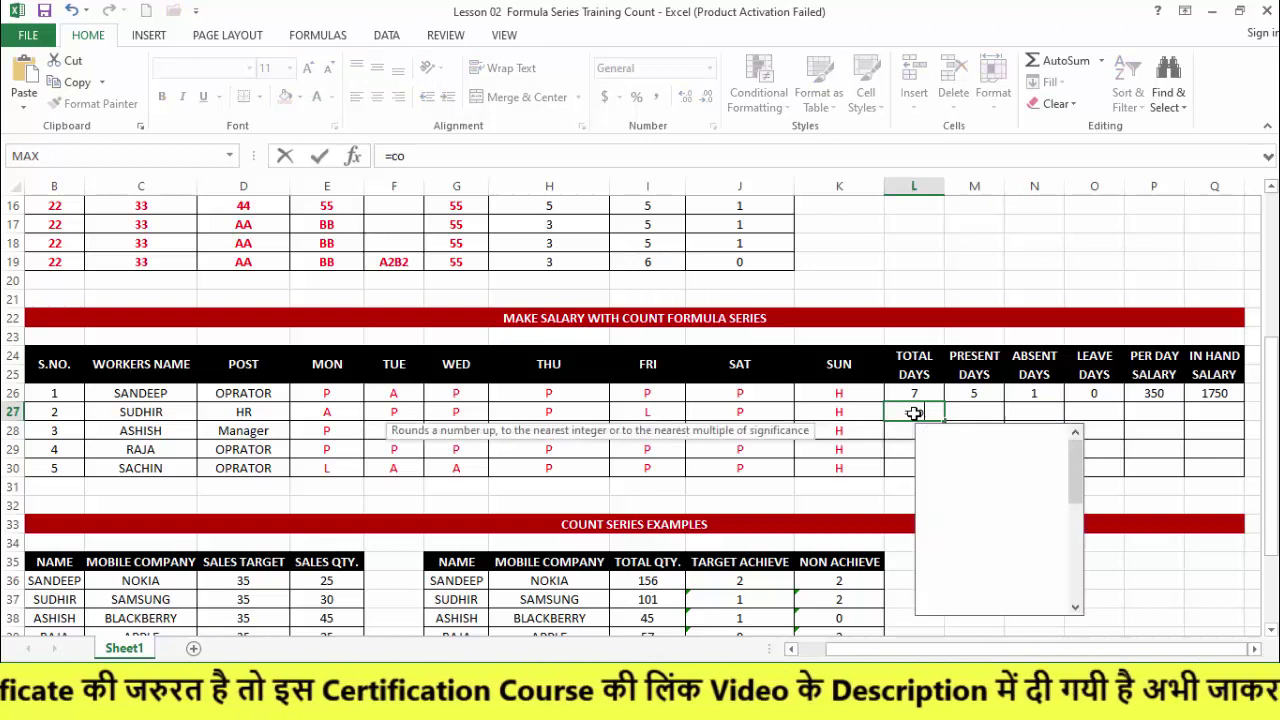
type("unt")
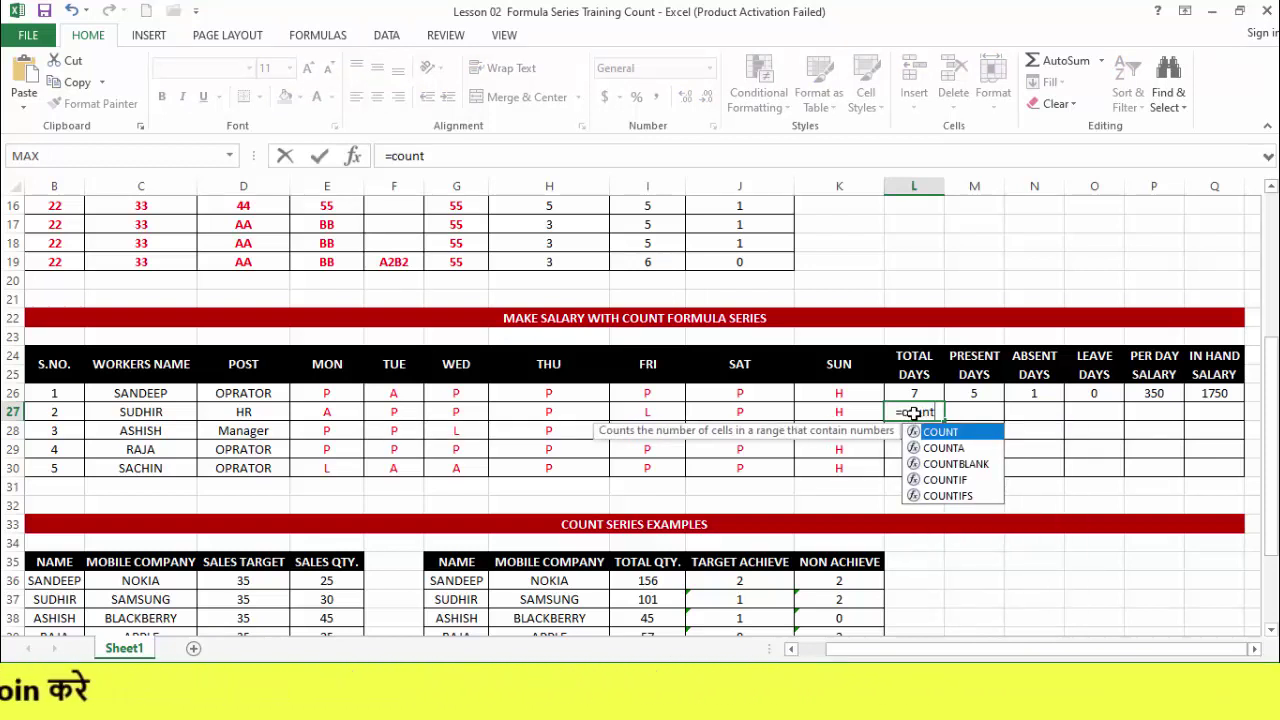
key("Down")
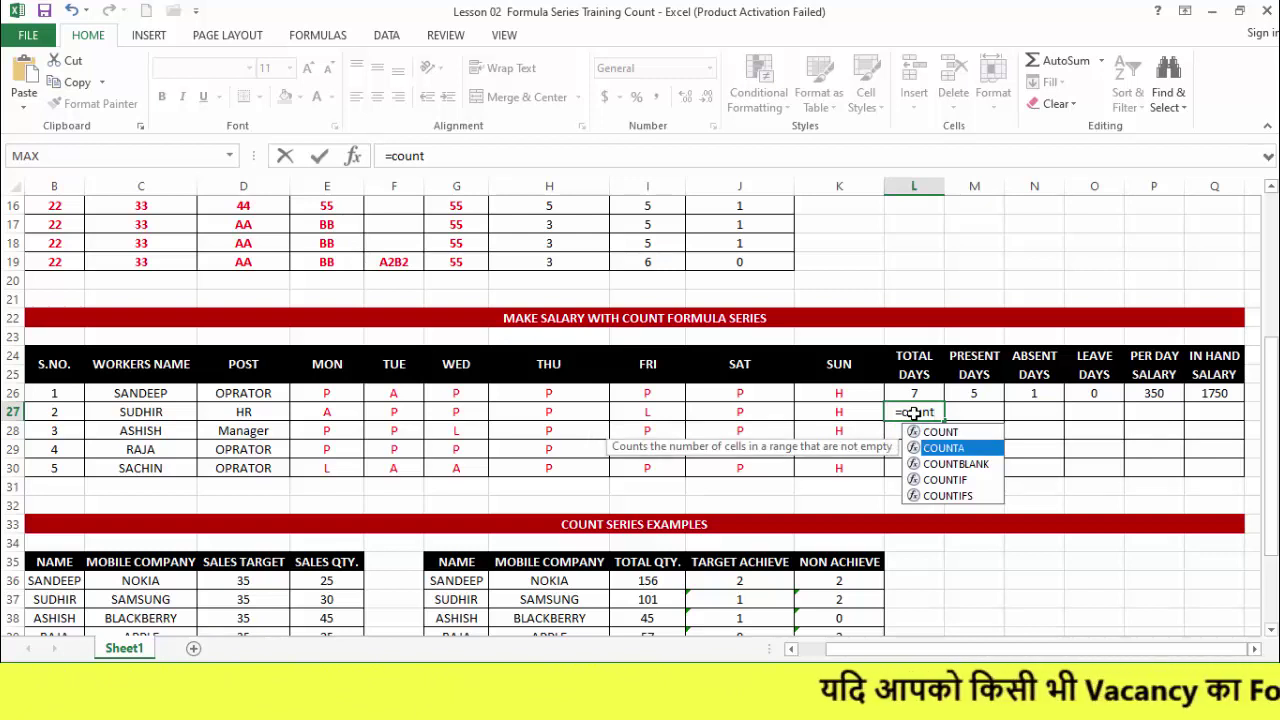
key("Tab")
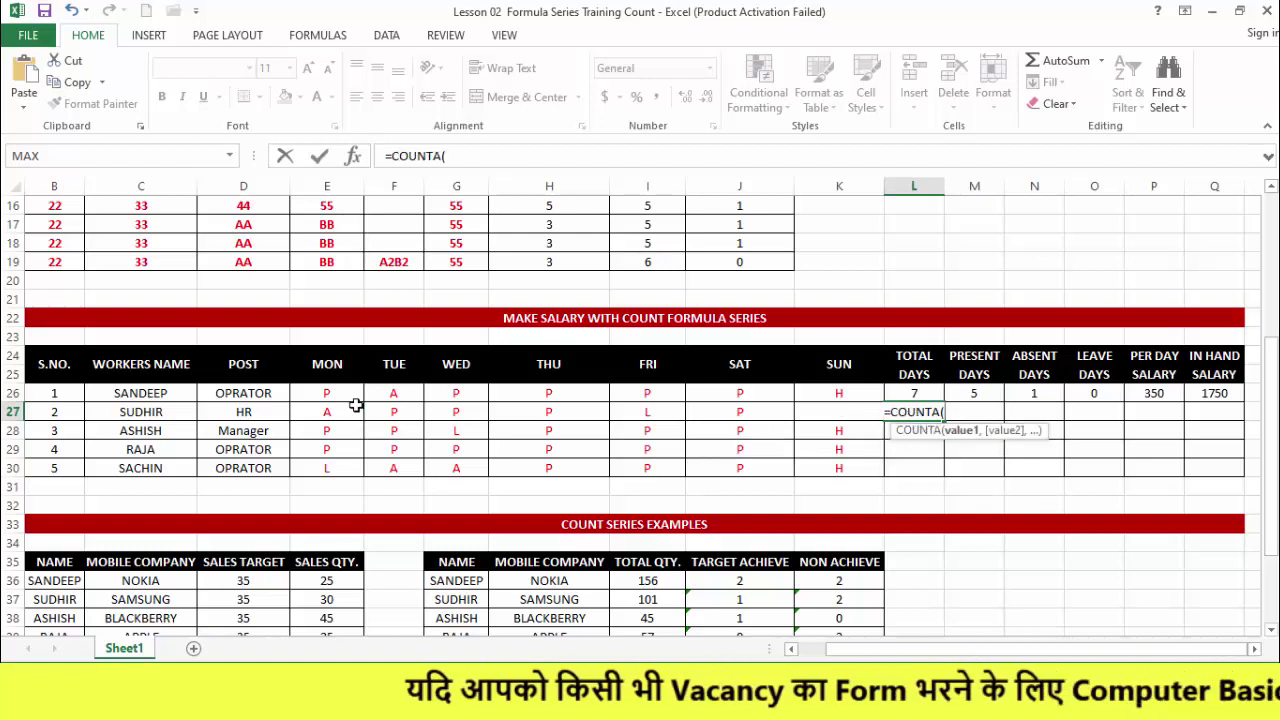
left_click_drag(334, 414, 823, 416)
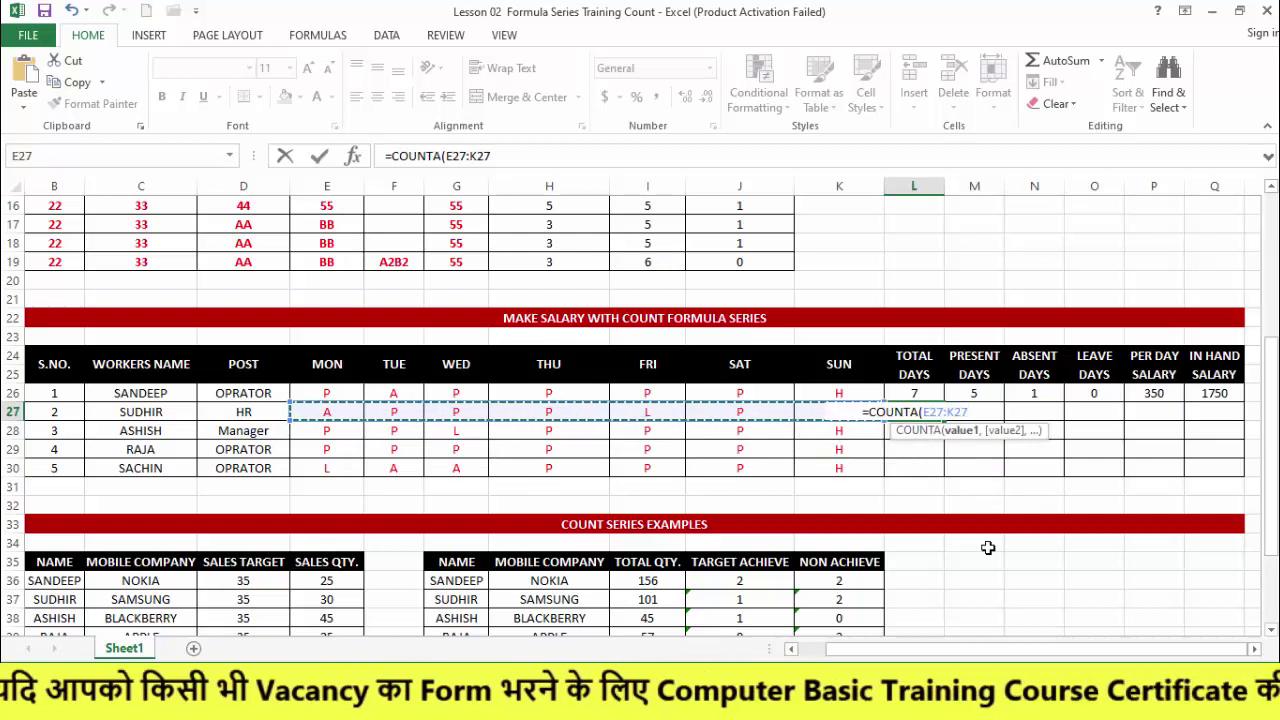
key("Return")
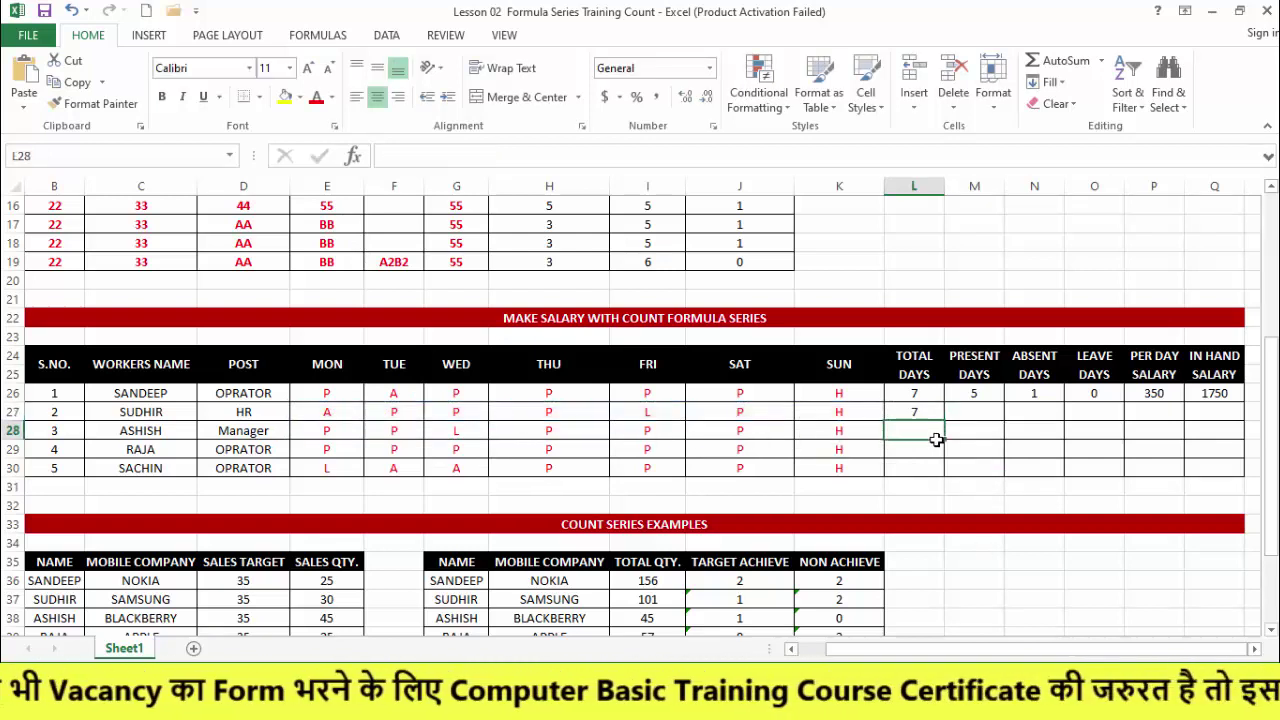
left_click(924, 408)
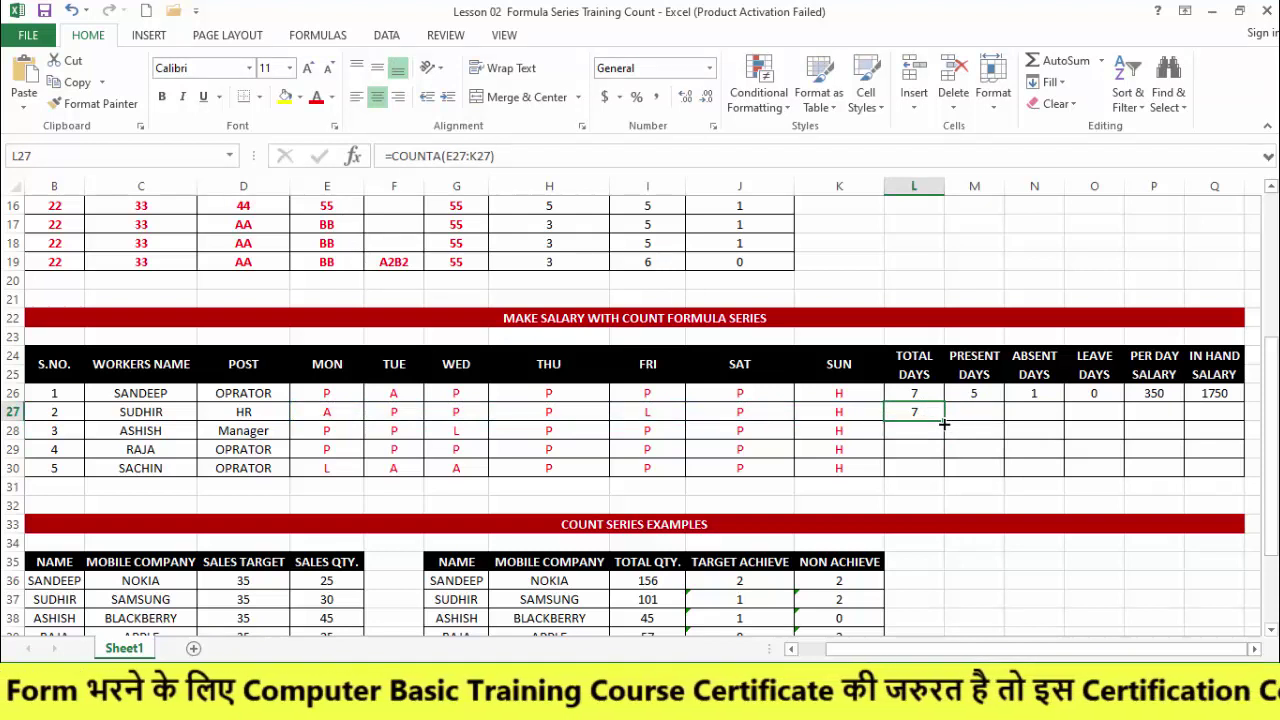
left_click_drag(944, 424, 944, 476)
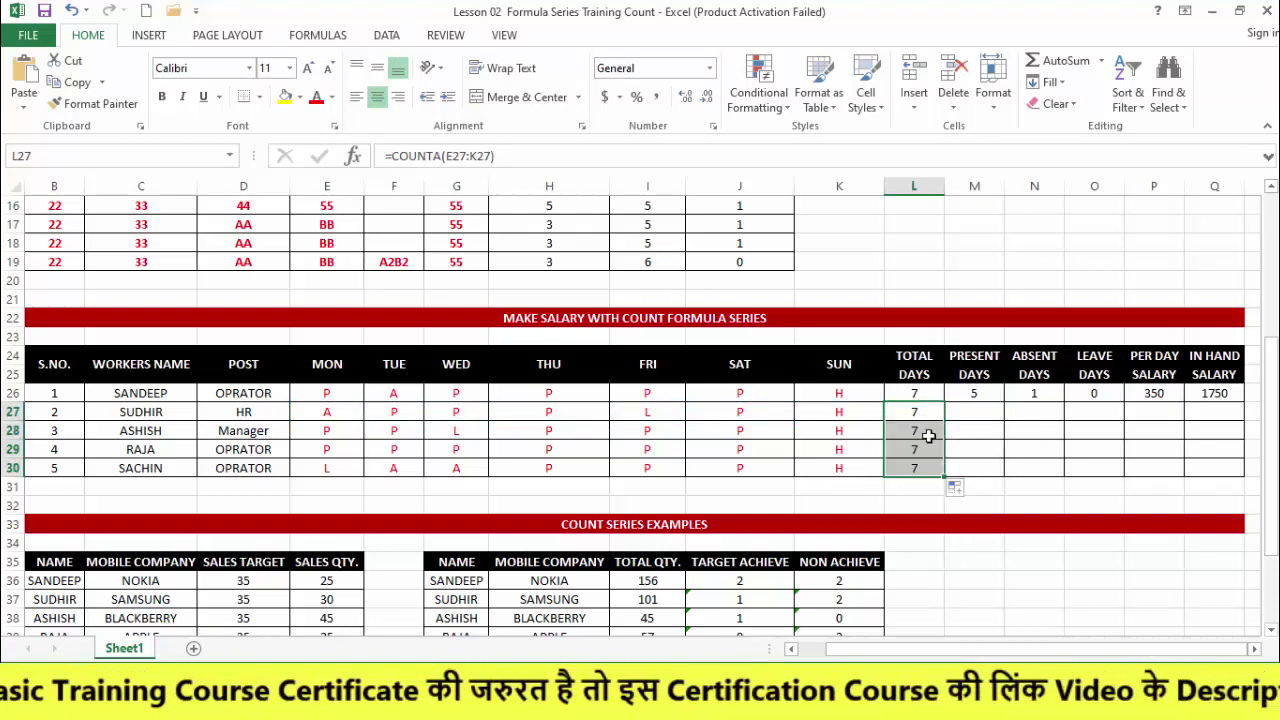
Step: Enter =COUNTIF(E27:K27,"") as the second worker's PRESENT DAYS in M27
left_click(969, 412)
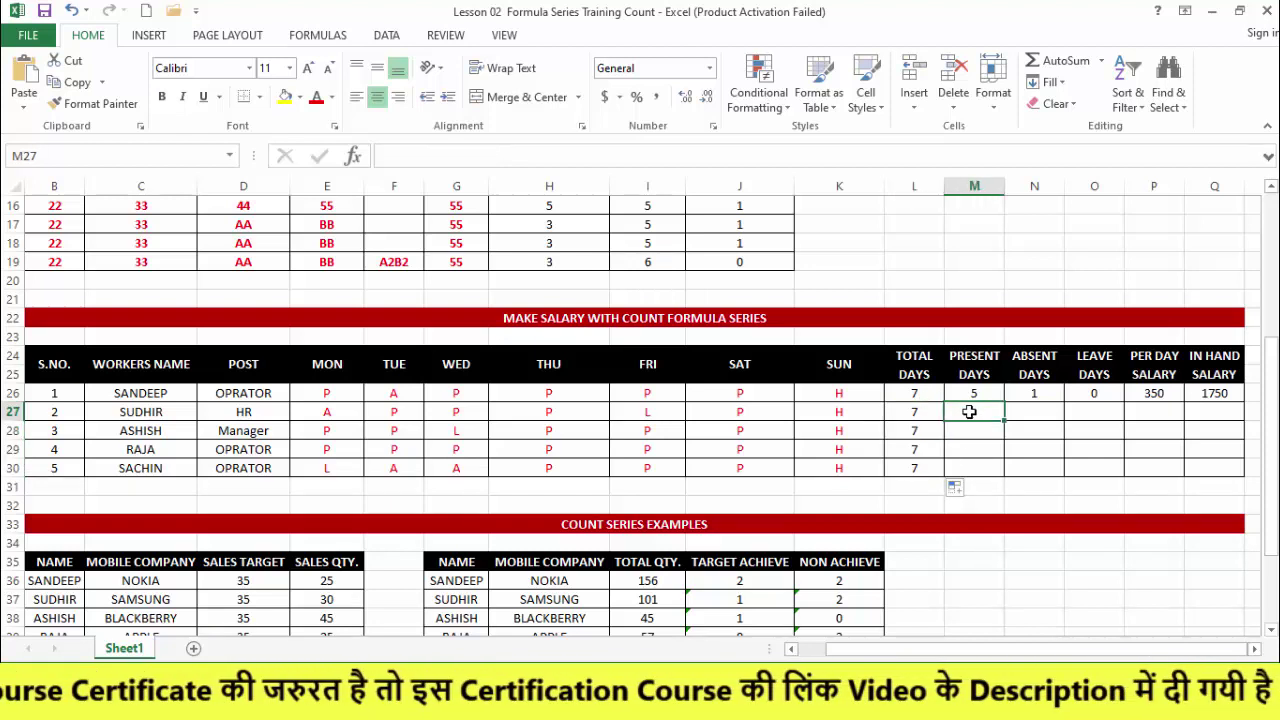
left_click(969, 393)
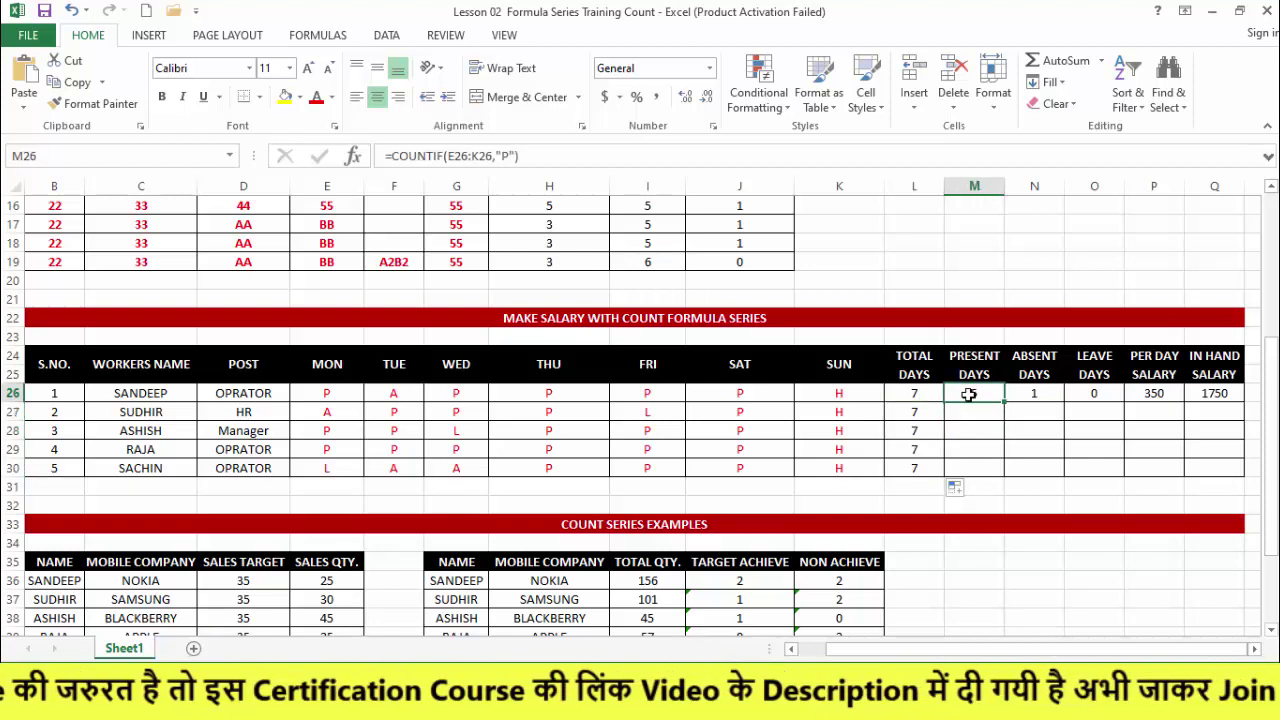
left_click(970, 412)
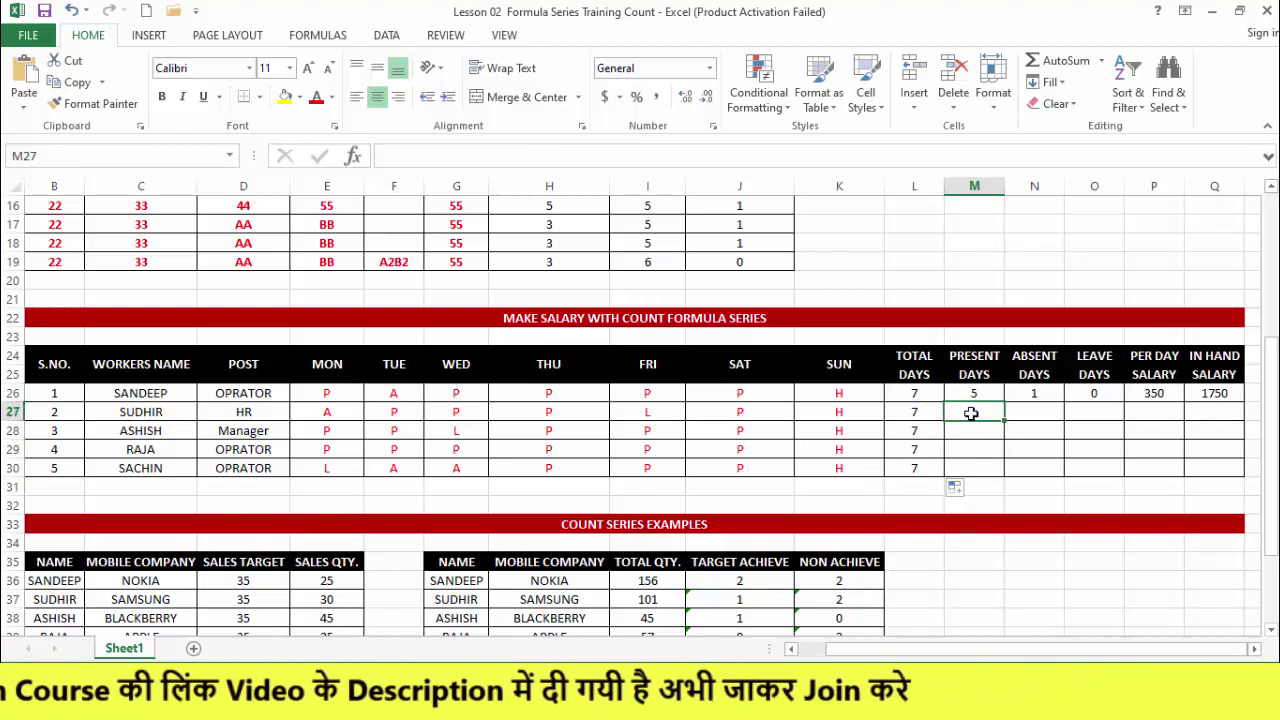
type("=countif")
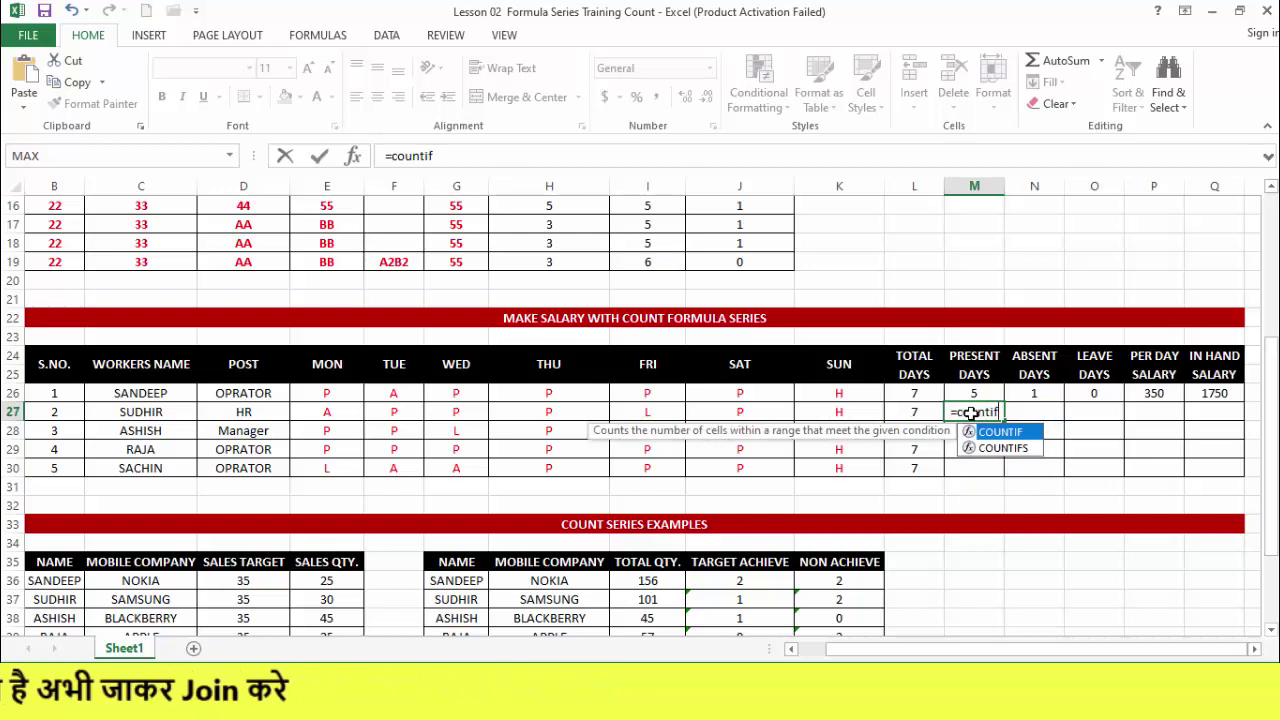
key("Tab")
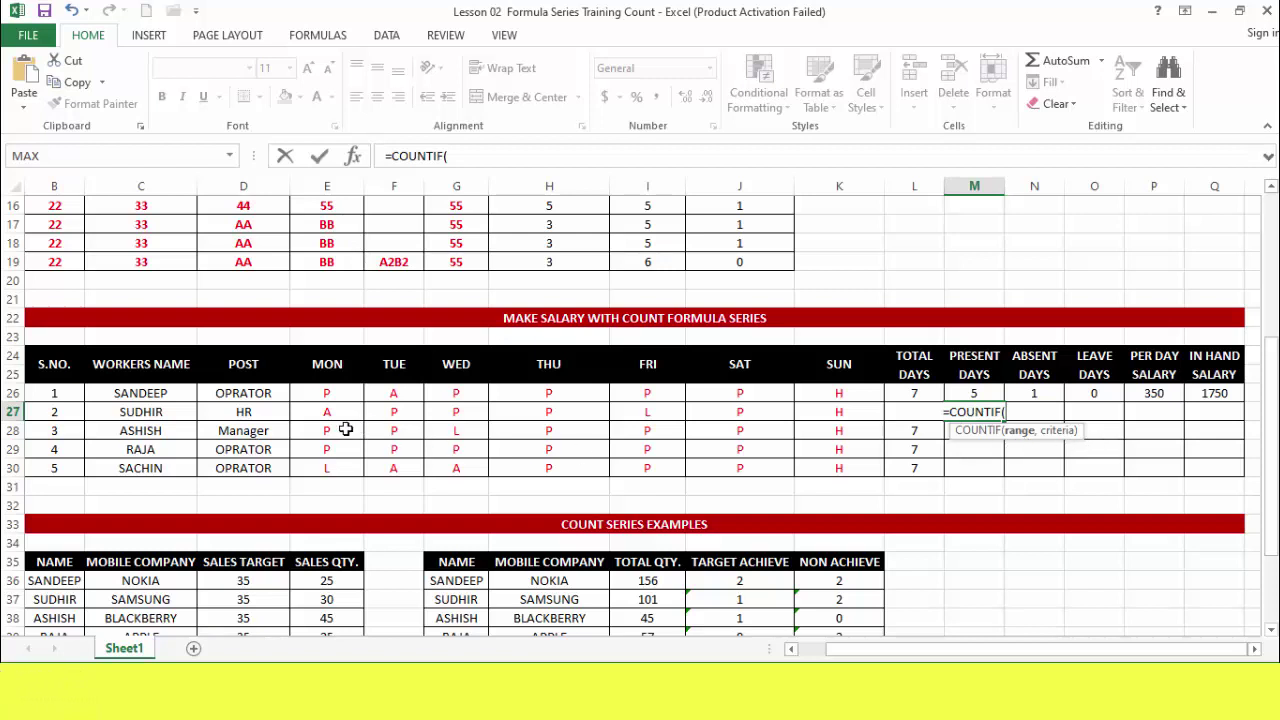
left_click_drag(327, 413, 838, 413)
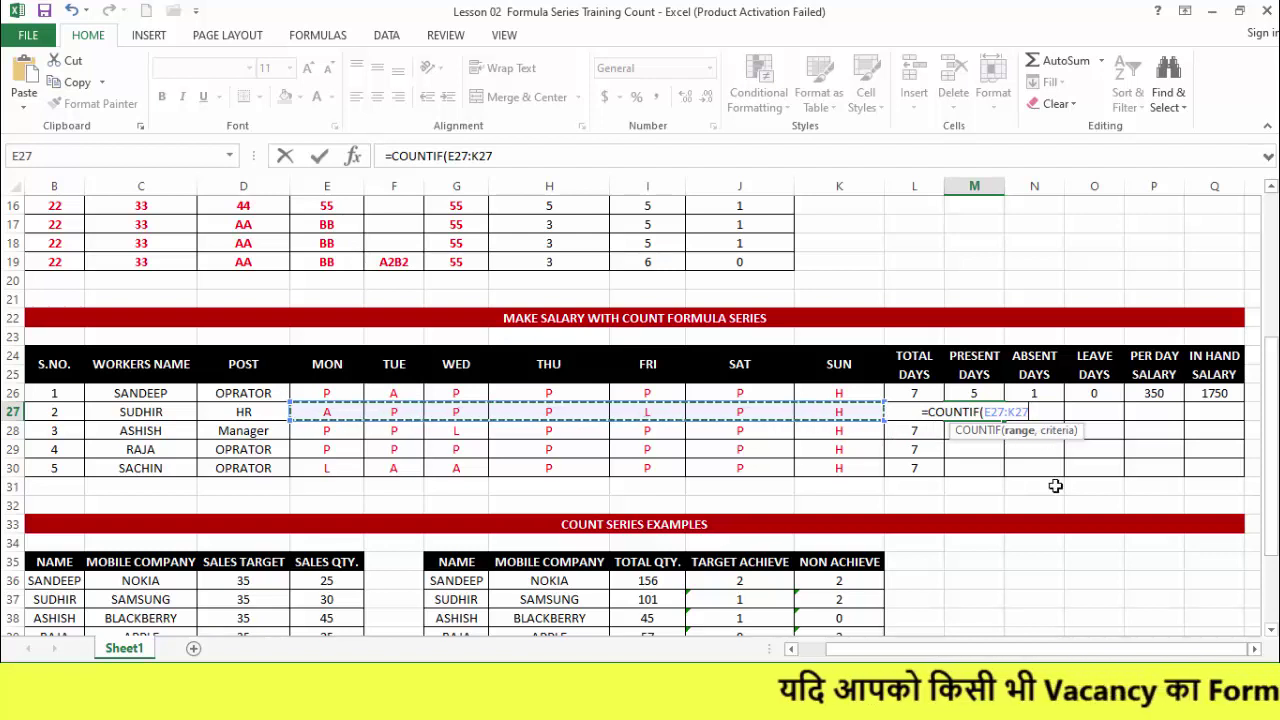
type(",")
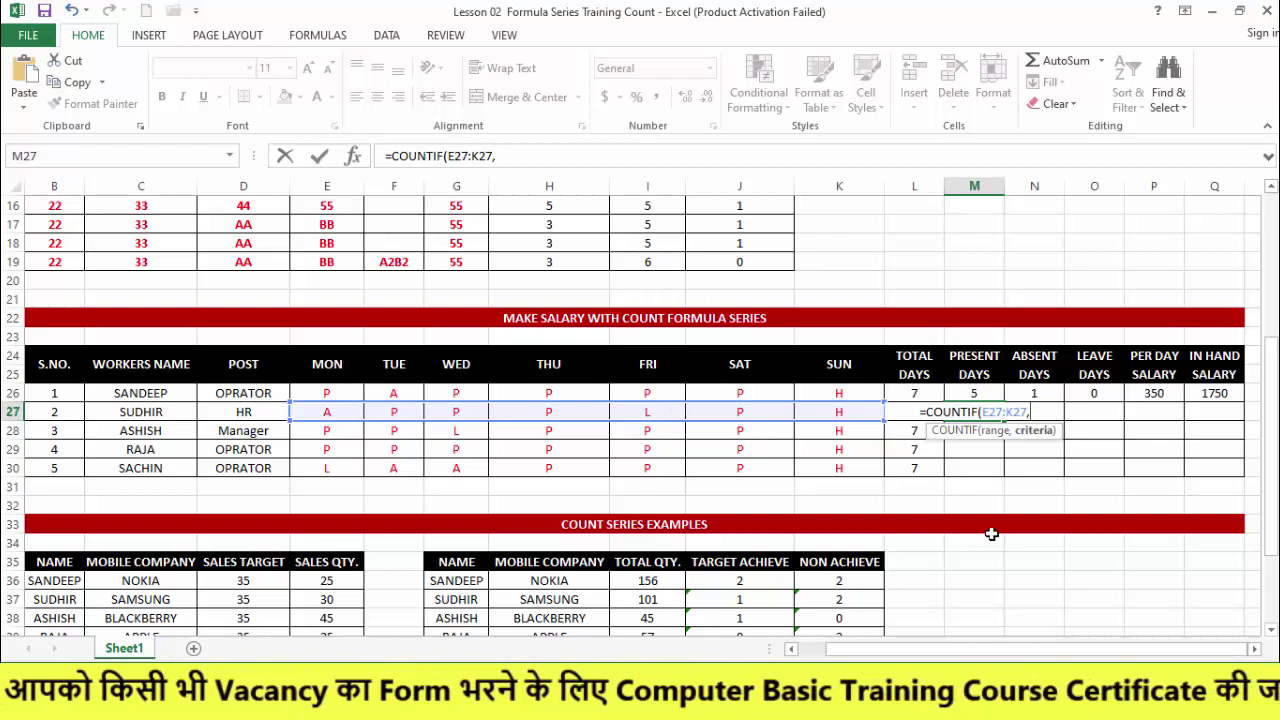
type("\"\"")
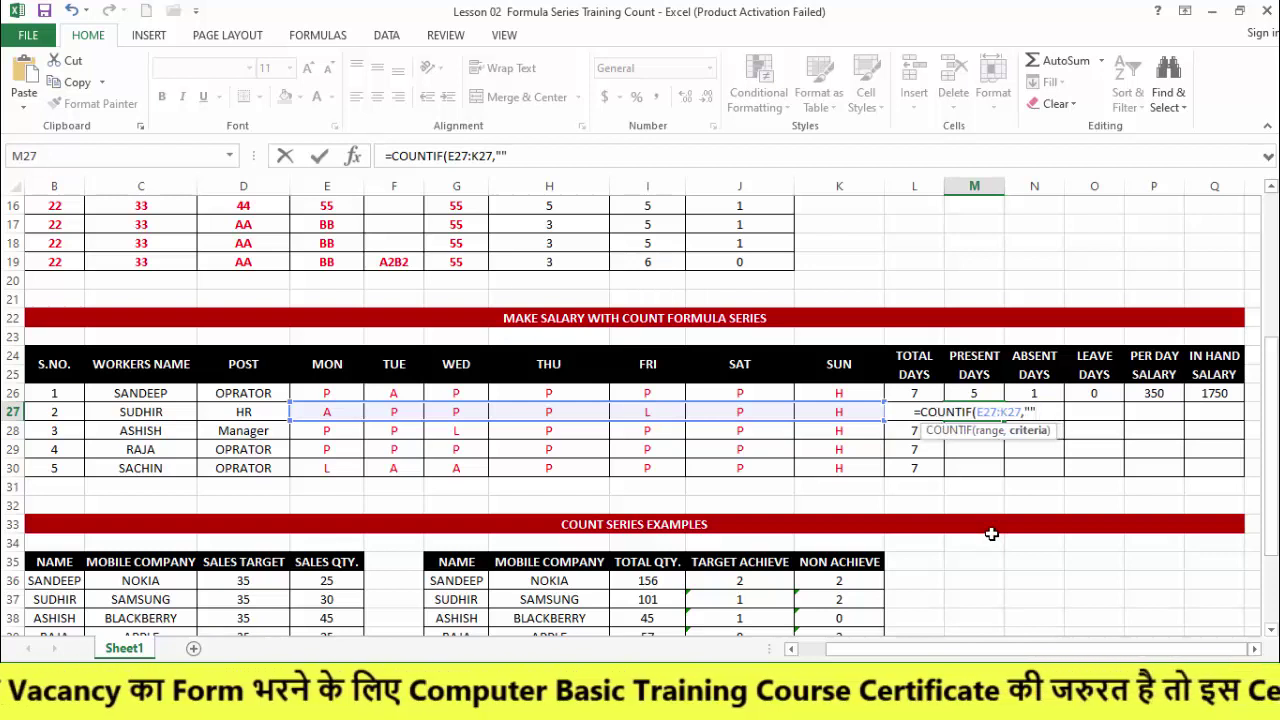
key("ctrl+Return")
key("Left")
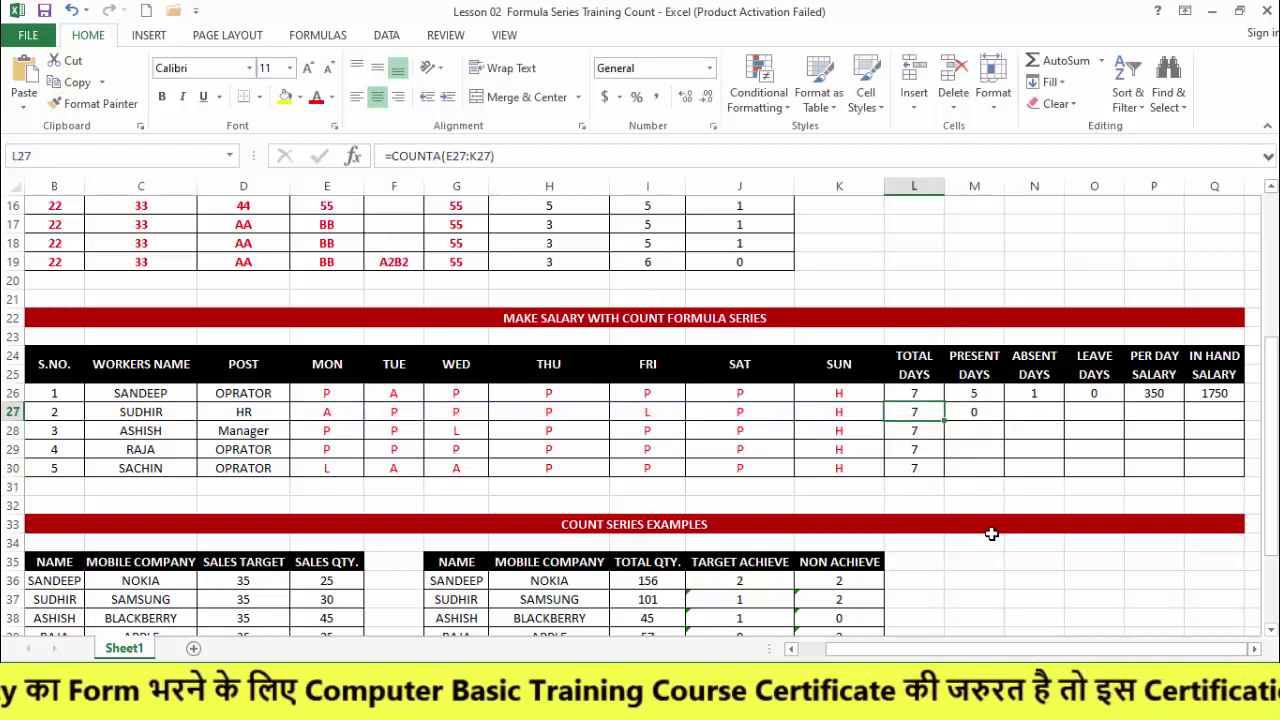
Step: Change the COUNTIF criteria in M27 to "P" so the formula reads =COUNTIF(E27:K27,"P")
left_click(981, 413)
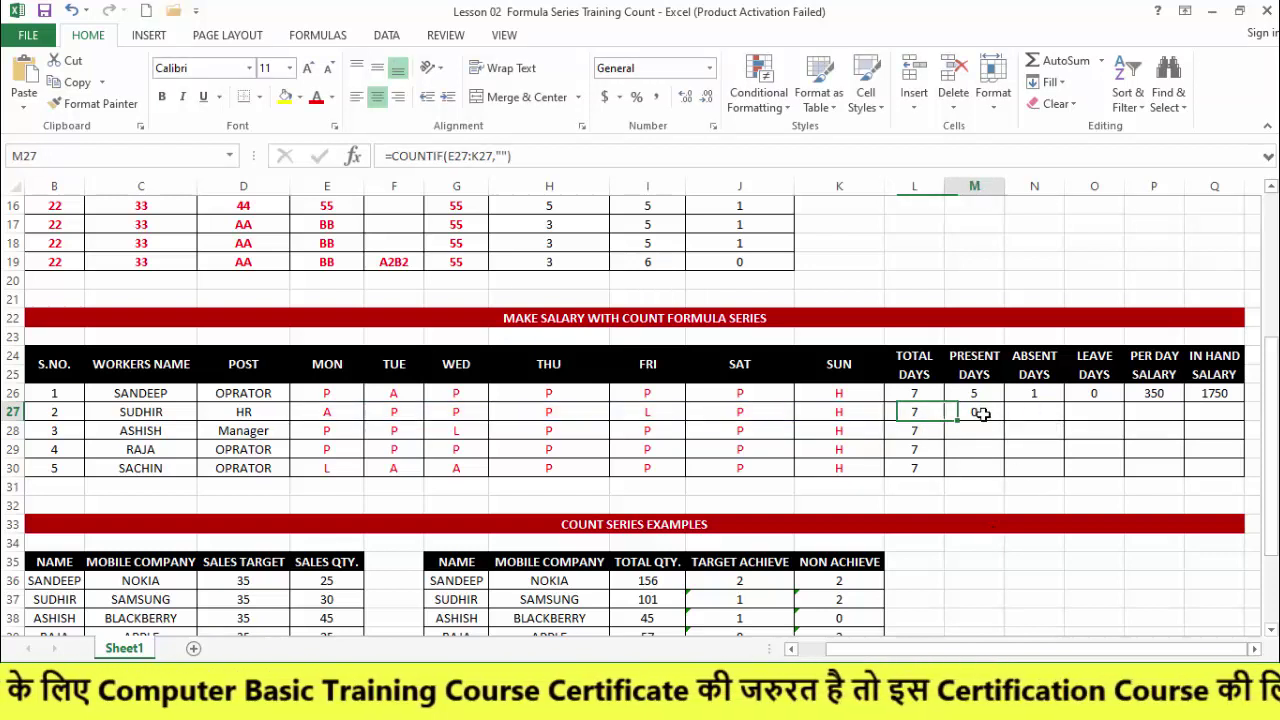
left_click(501, 156)
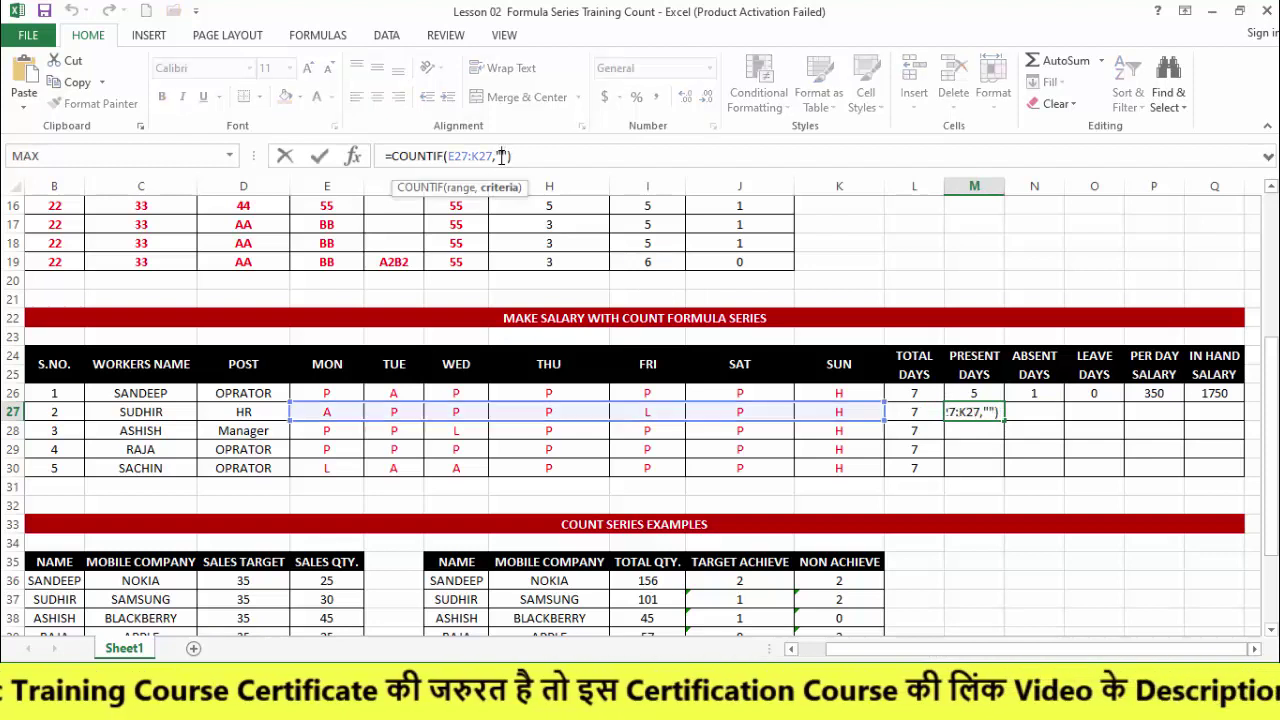
type("P")
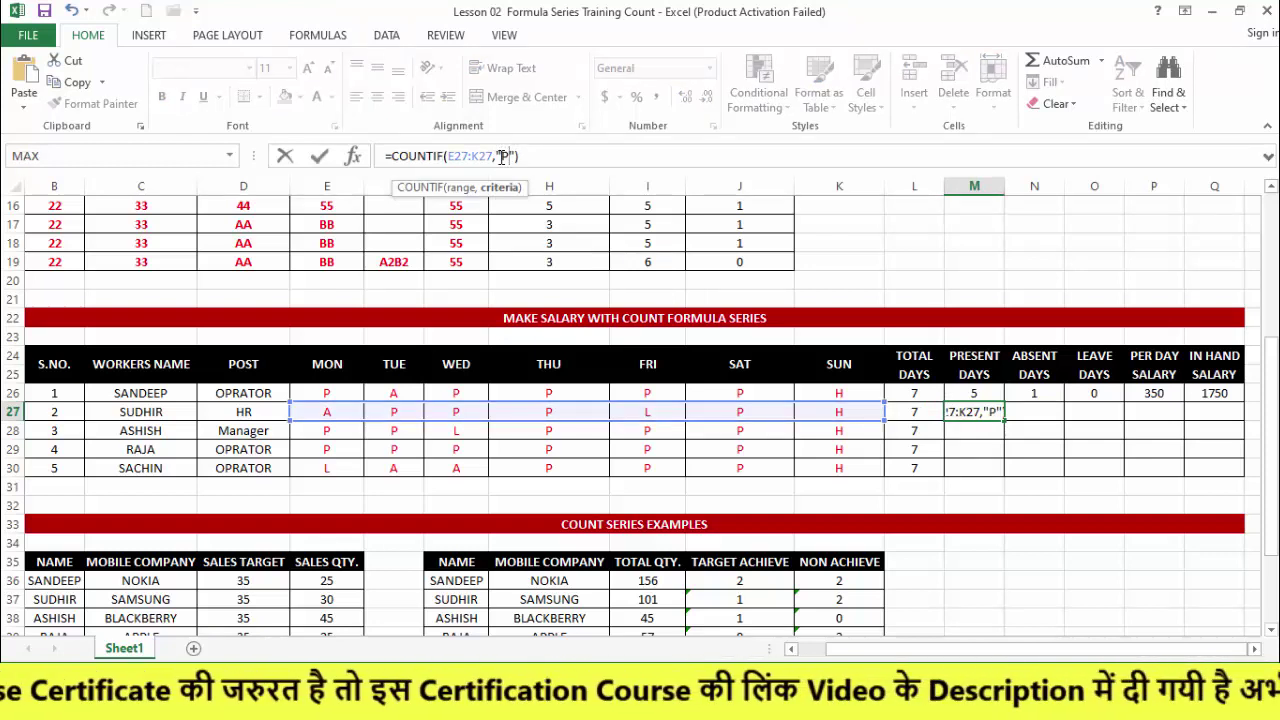
key("Return")
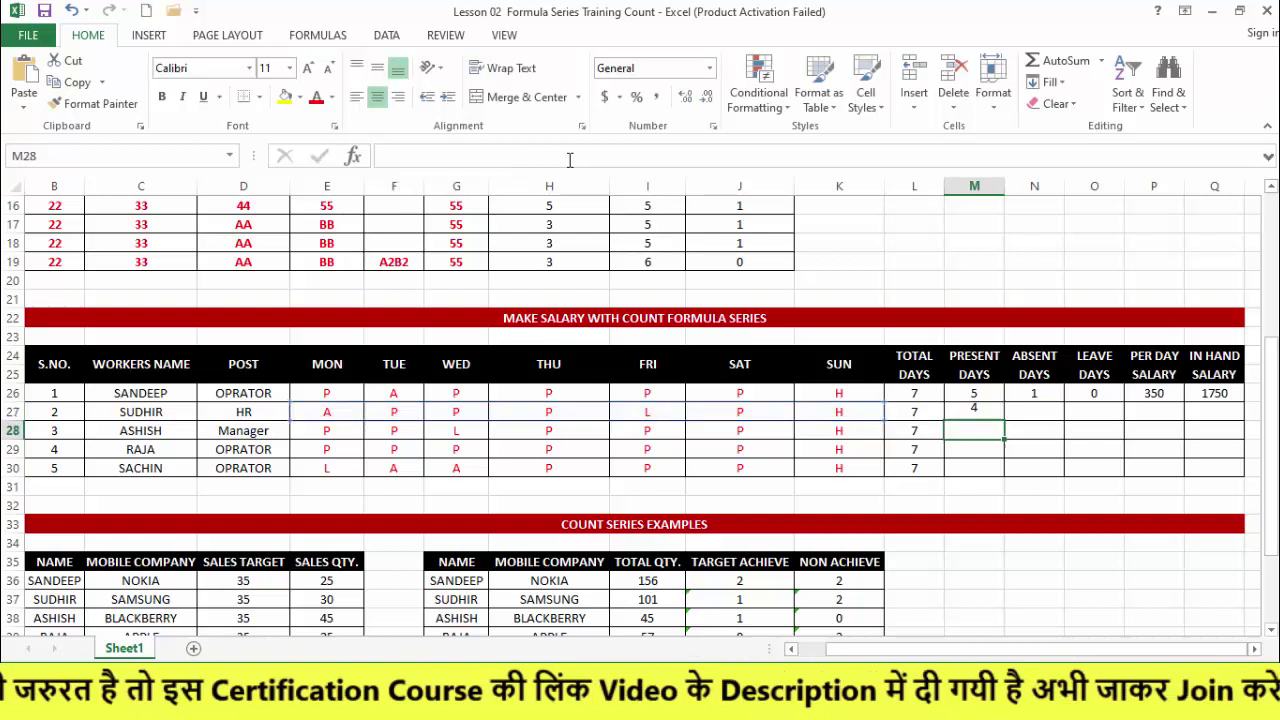
Step: Check the second worker's attendance marks in row 27 against the PRESENT DAYS formula in M27
left_click(966, 411)
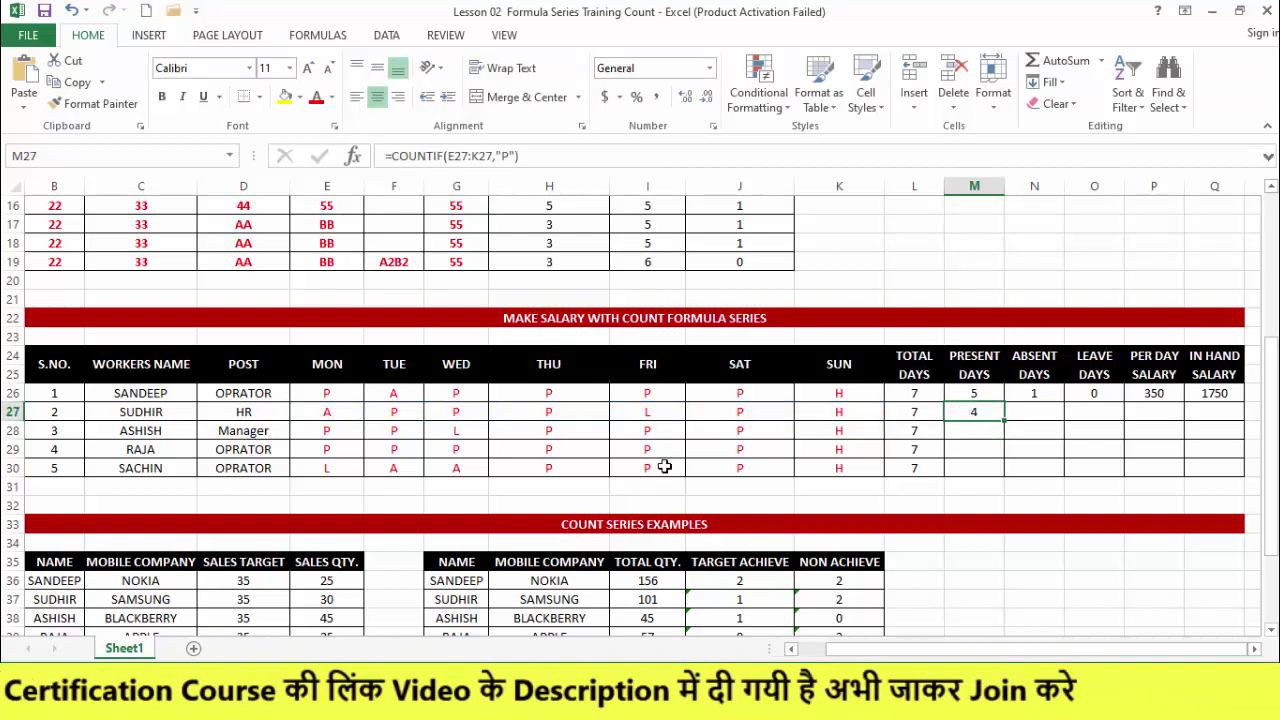
left_click(398, 414)
left_click(455, 414)
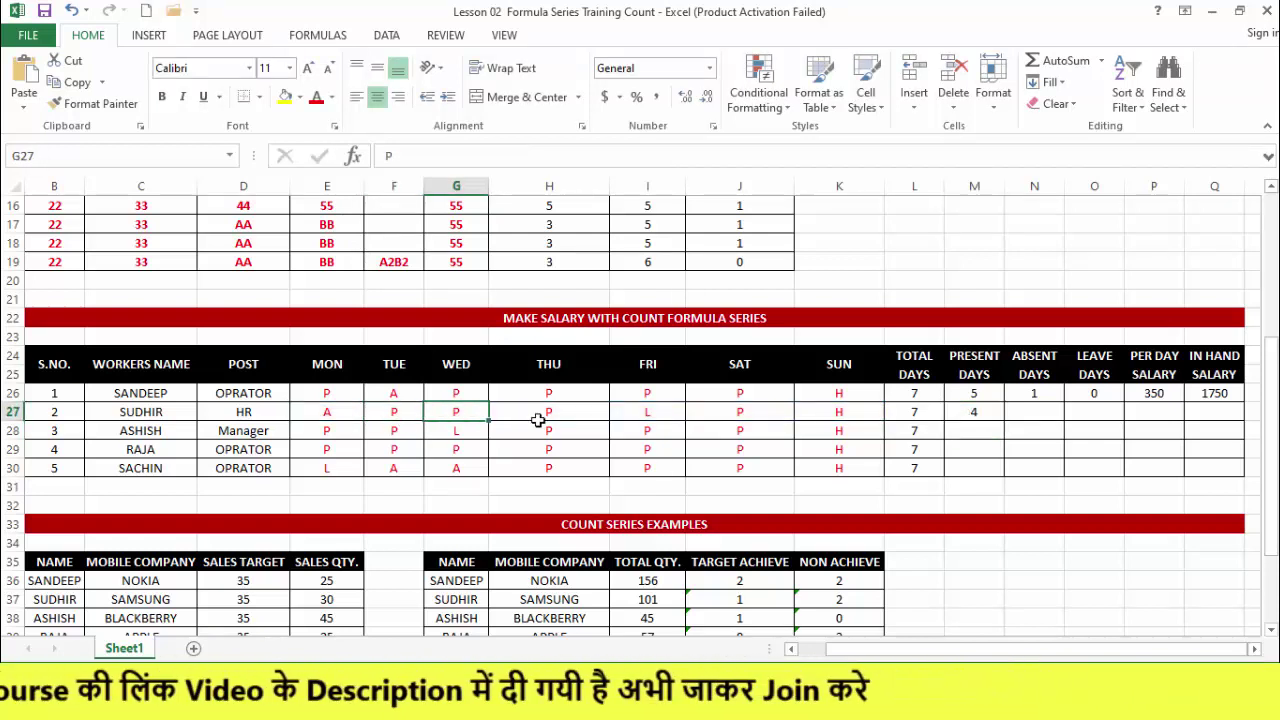
left_click(575, 417)
left_click(741, 414)
left_click(971, 417)
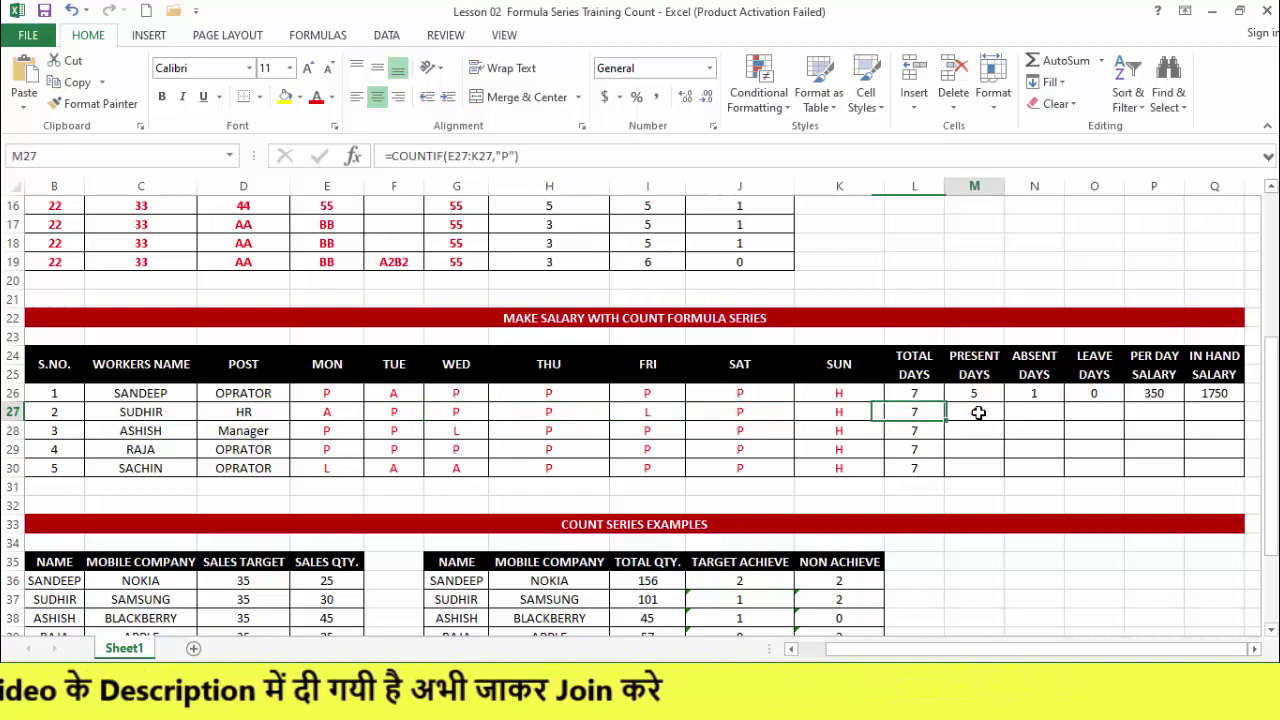
Step: Enter =COUNTIF(E28:K28,"P") as the third worker's PRESENT DAYS in M28
left_click(978, 433)
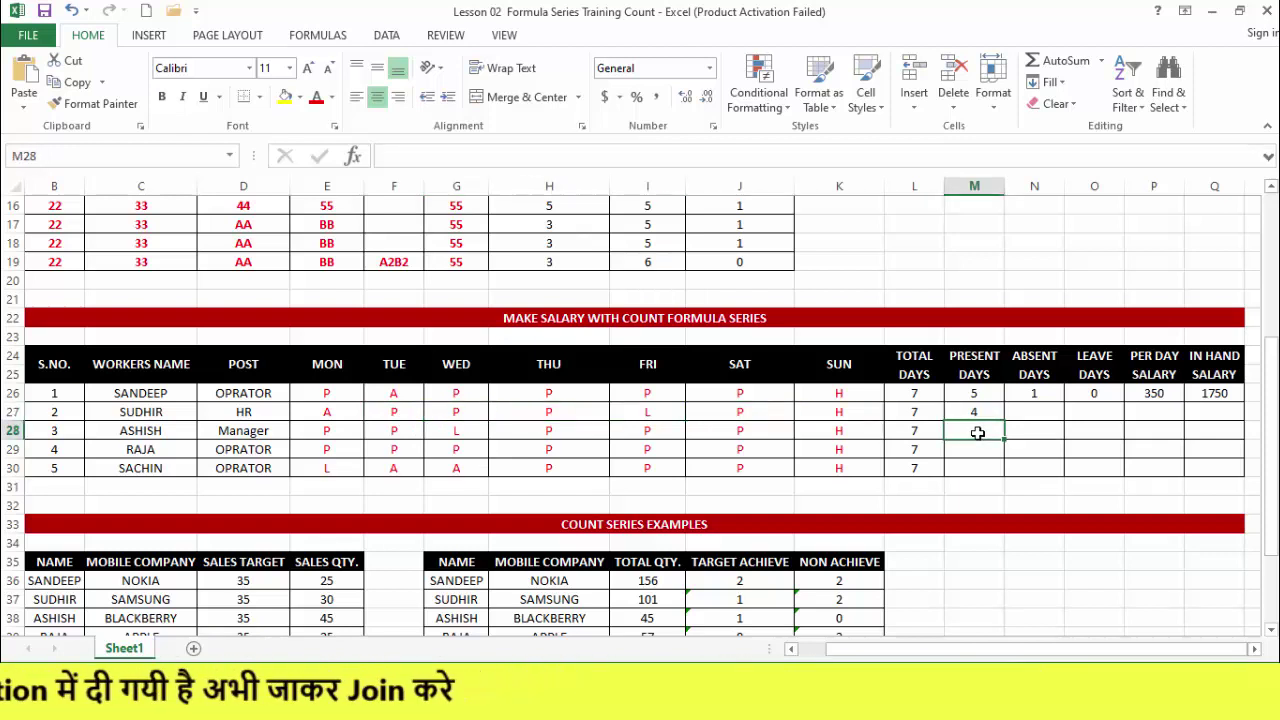
type("=count")
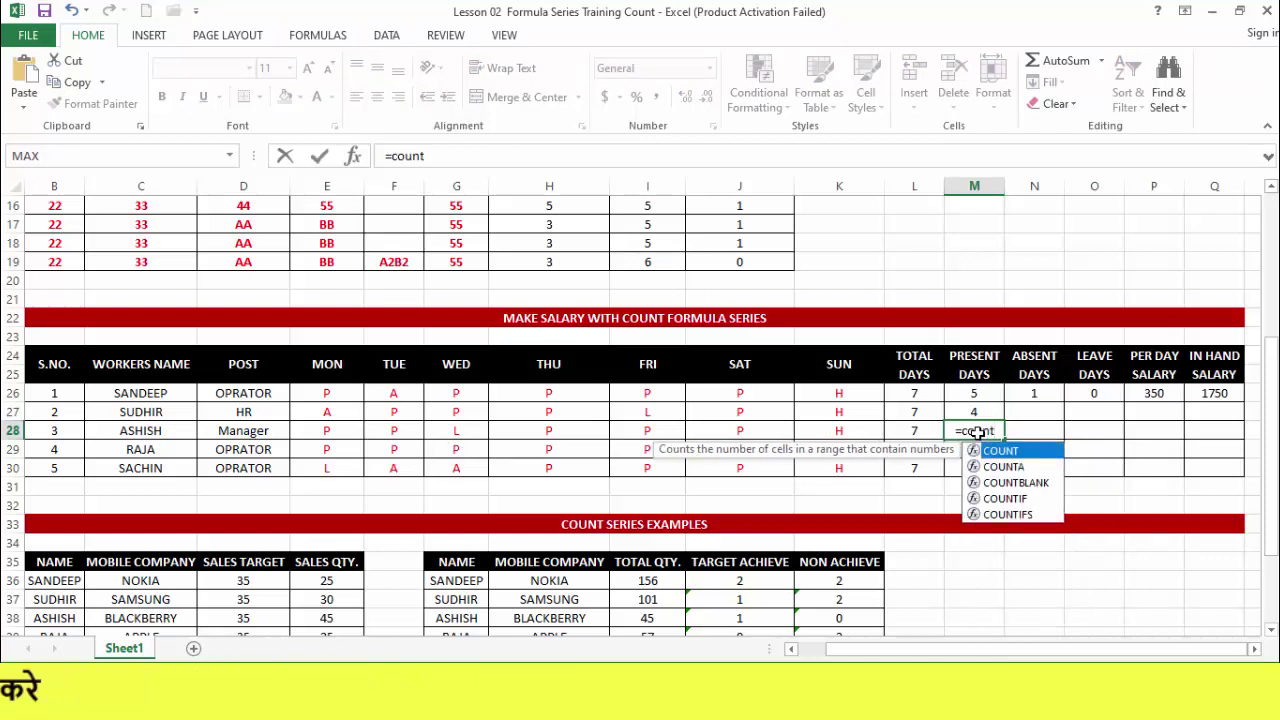
key("Down")
key("Down")
key("Down")
key("Tab")
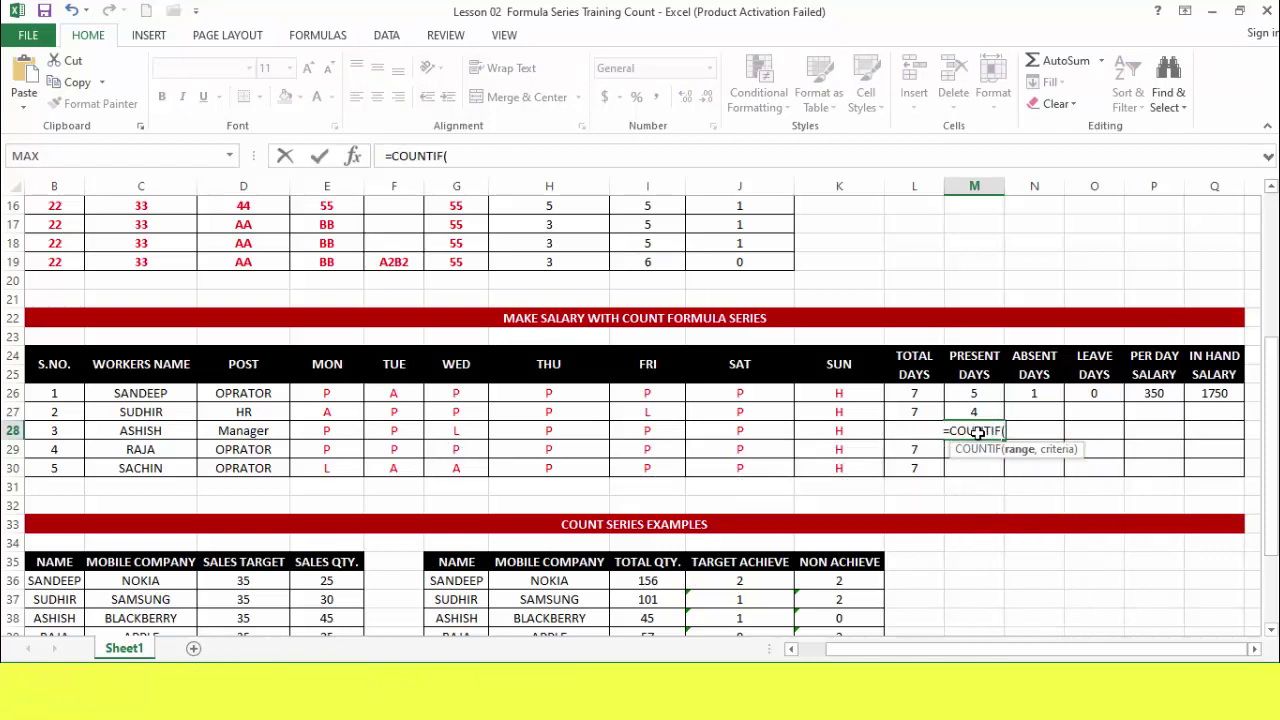
left_click_drag(336, 432, 830, 437)
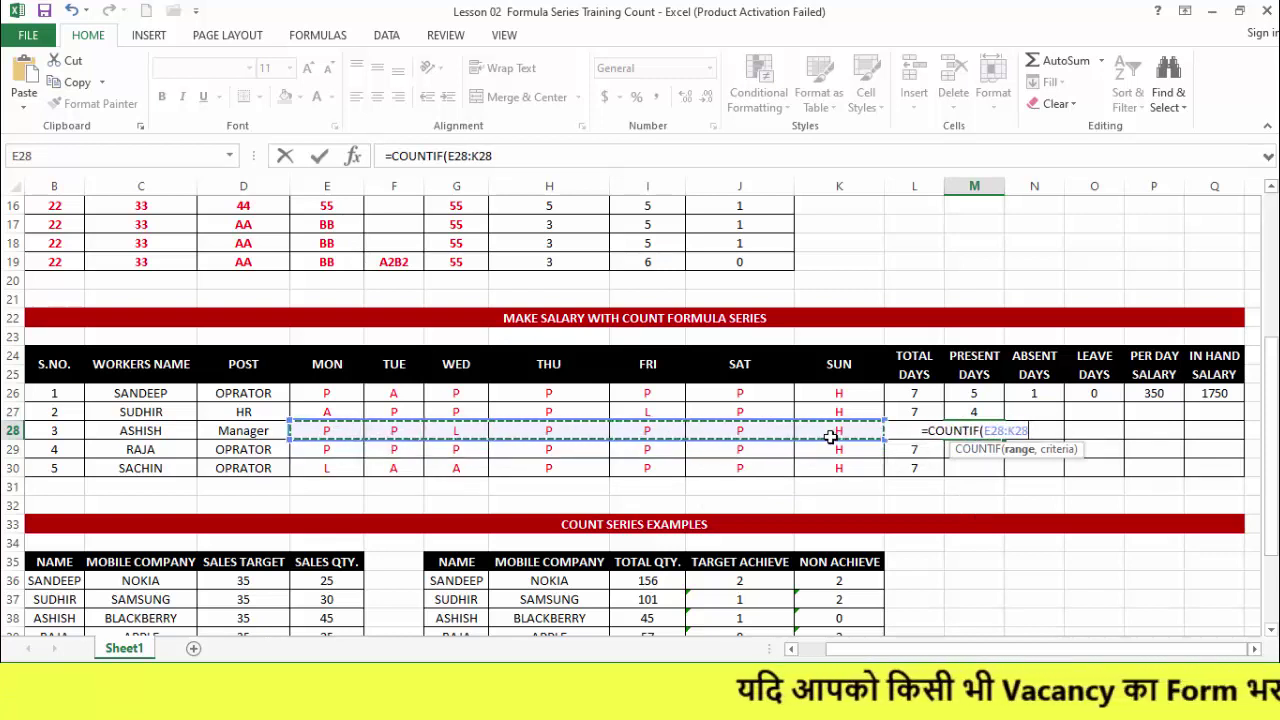
type(",")
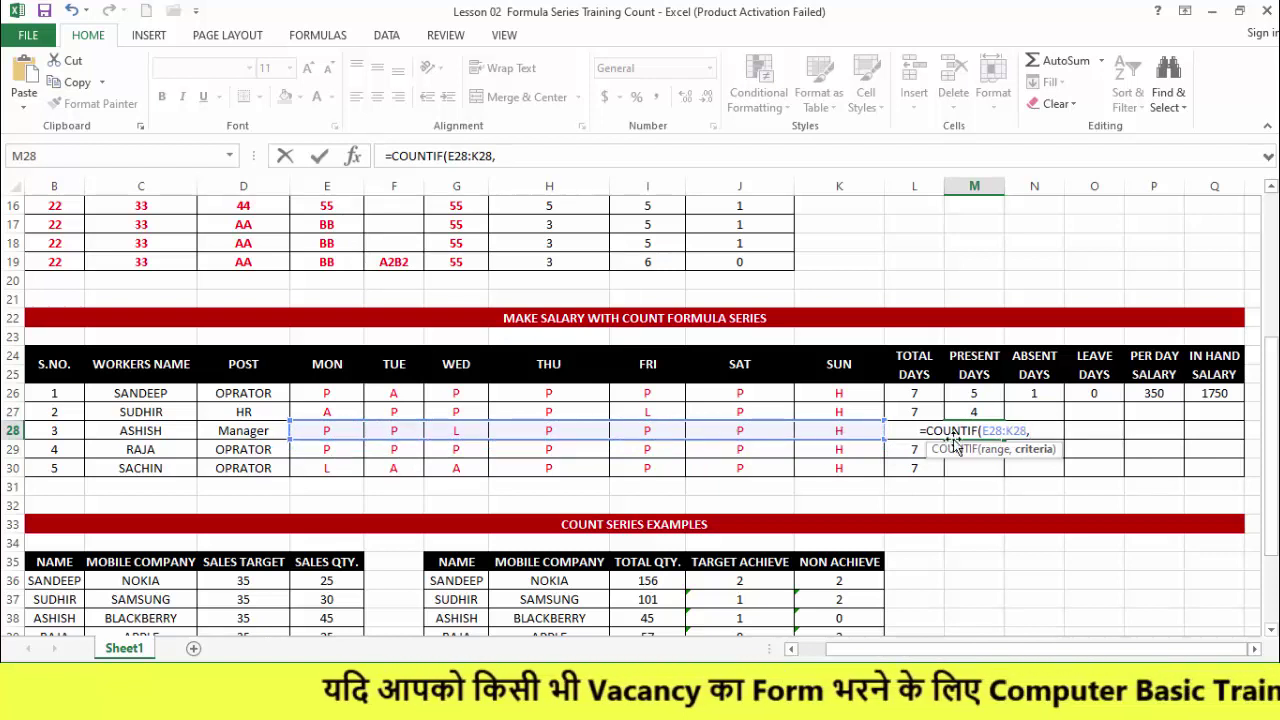
type("\"\"")
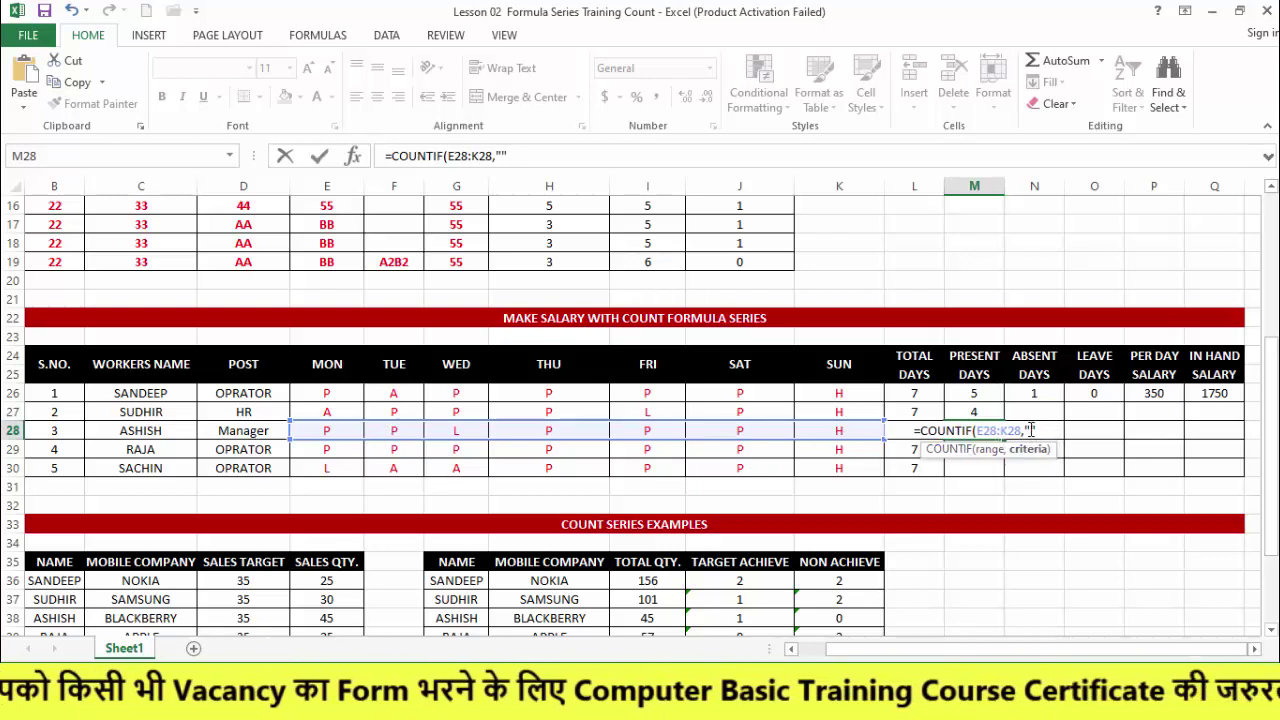
type("P")
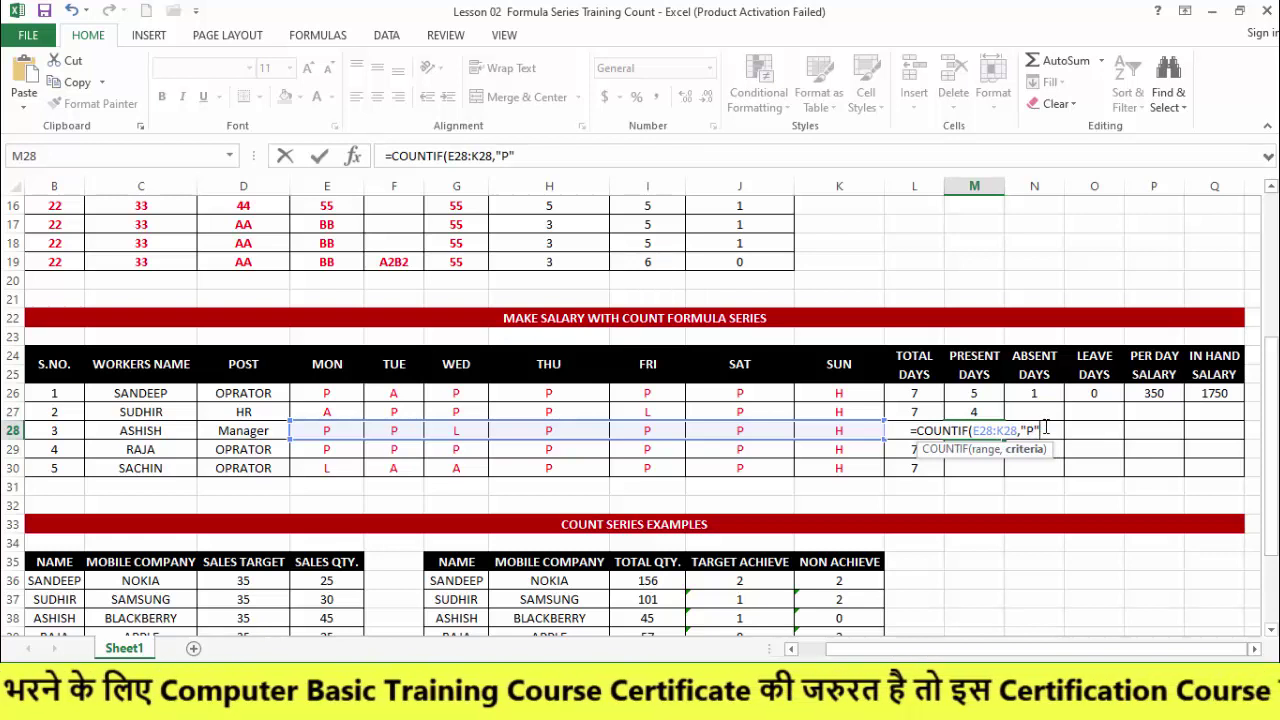
type(")")
key("Return")
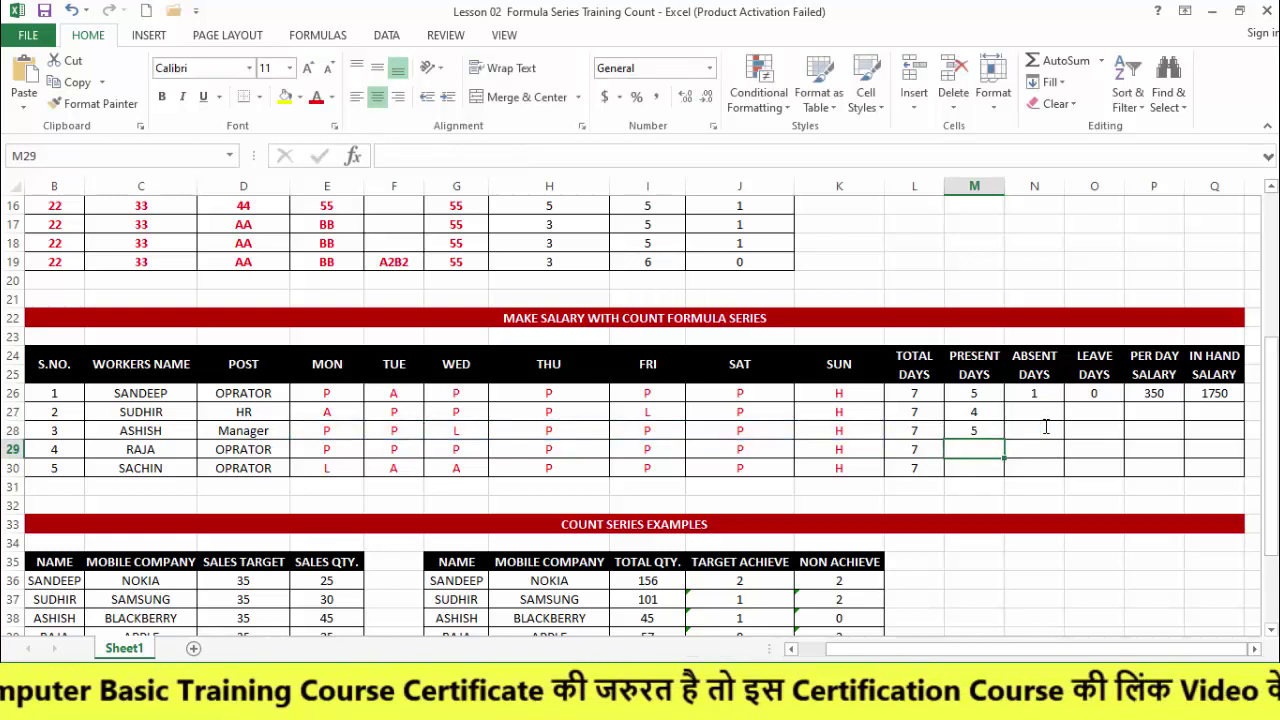
Step: Review the third worker's daily attendance marks in row 28 against the PRESENT DAYS formula in M28
left_click(971, 431)
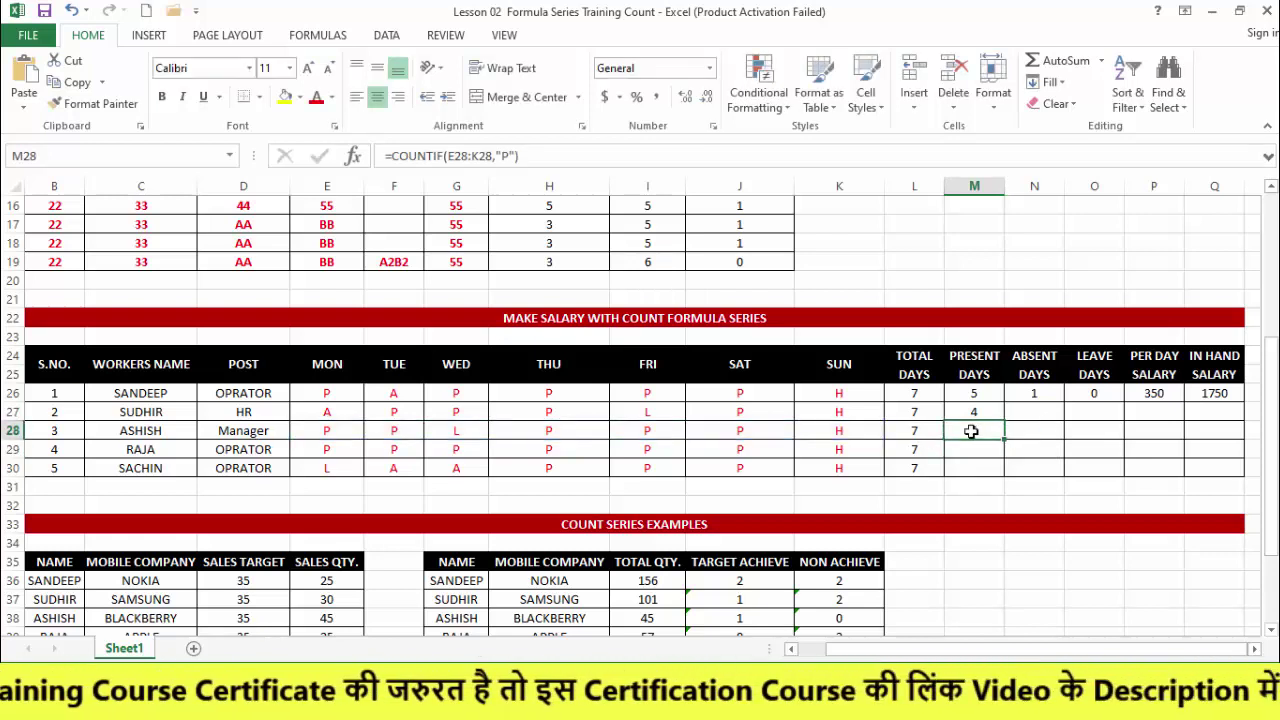
left_click(338, 430)
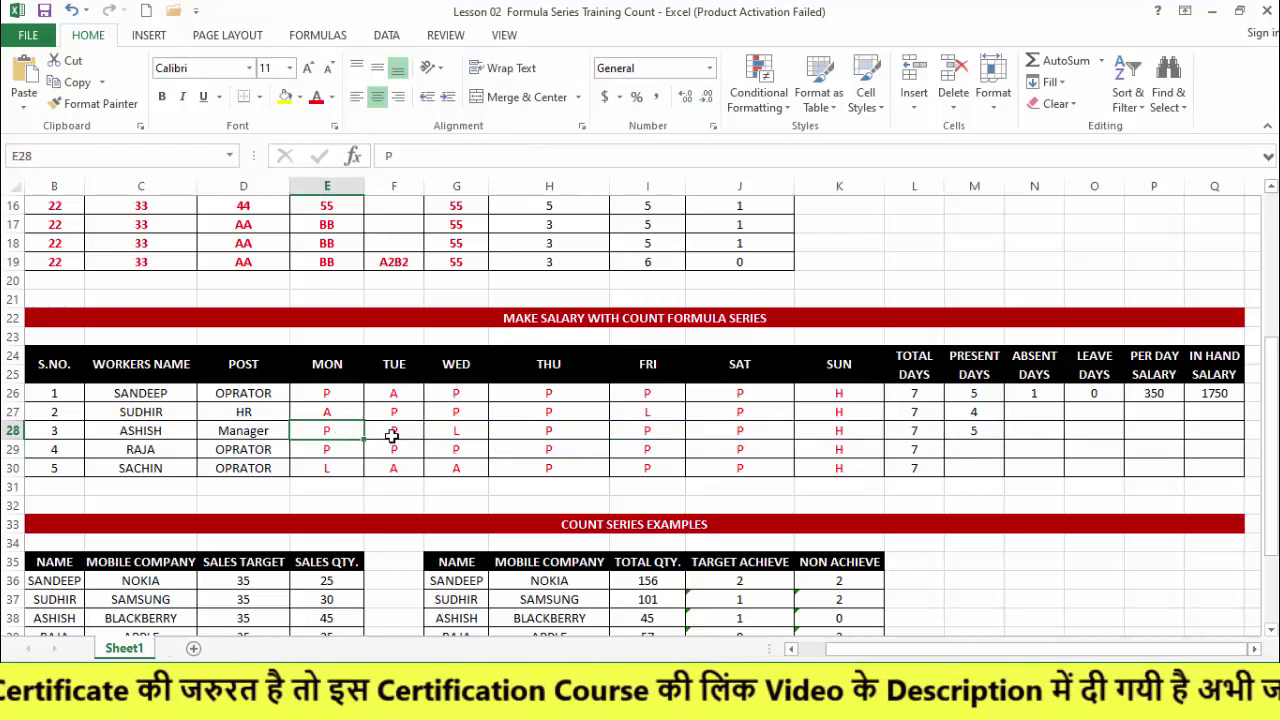
left_click(385, 430)
left_click(462, 432)
type("L")
left_click(528, 431)
left_click(628, 431)
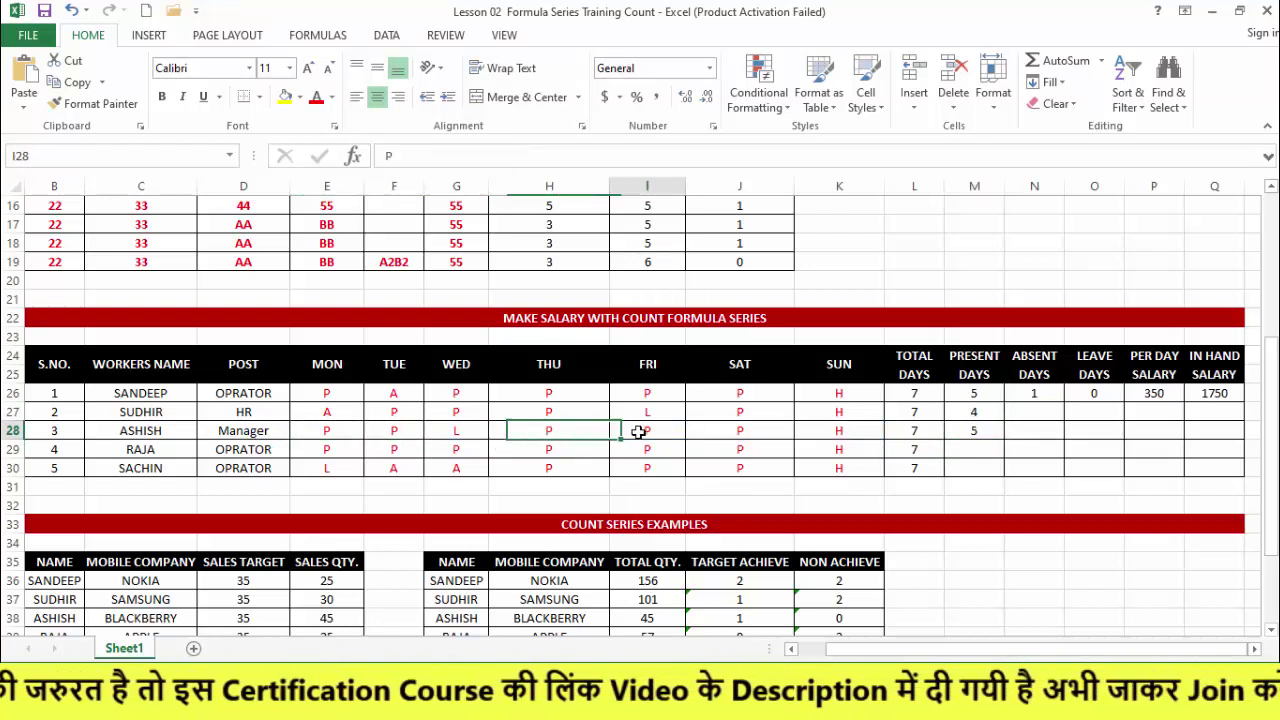
left_click(737, 432)
Step: Change the third worker's WED mark in G28 to P and fill the PRESENT DAYS formula from M28 down to M30
left_click(461, 436)
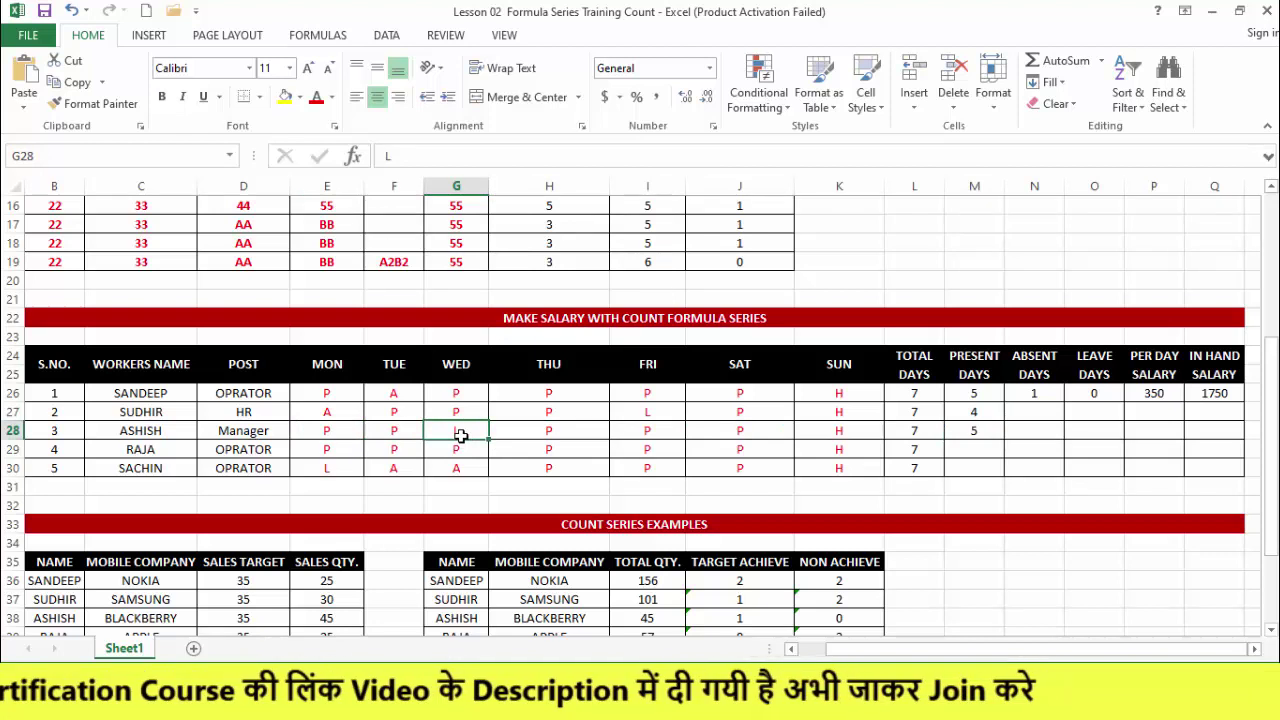
type("P")
key("Return")
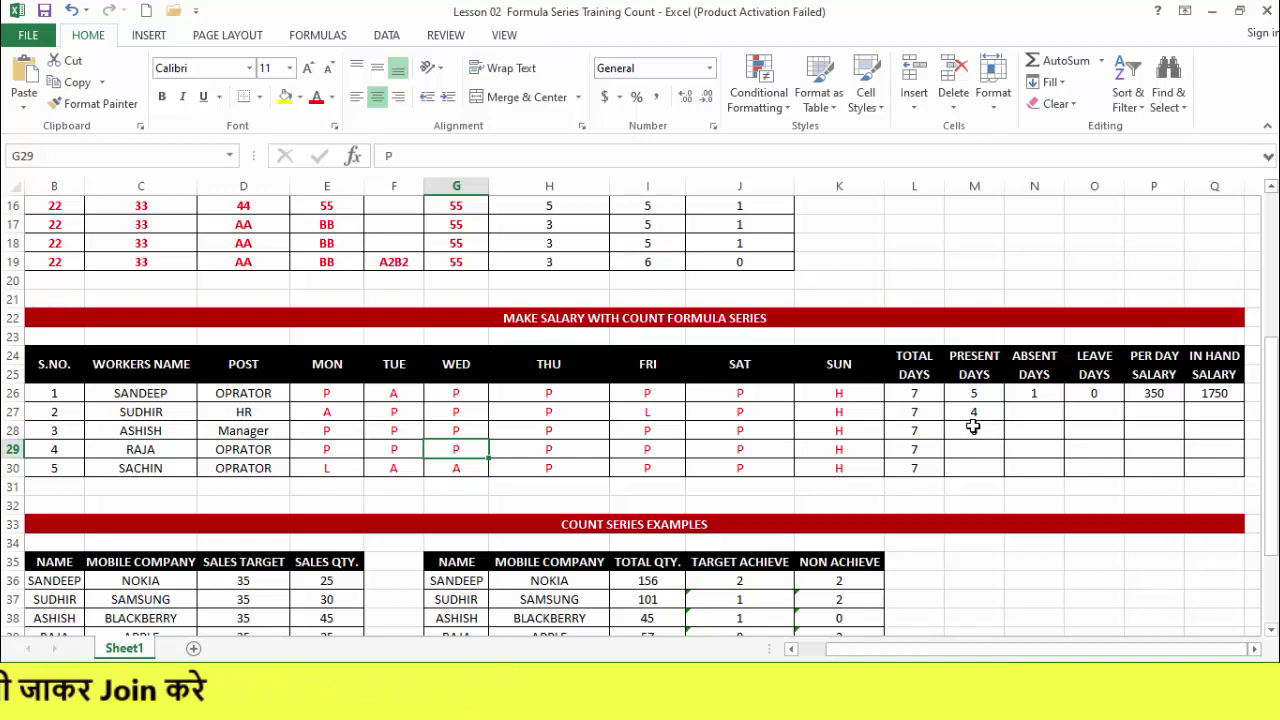
left_click(968, 432)
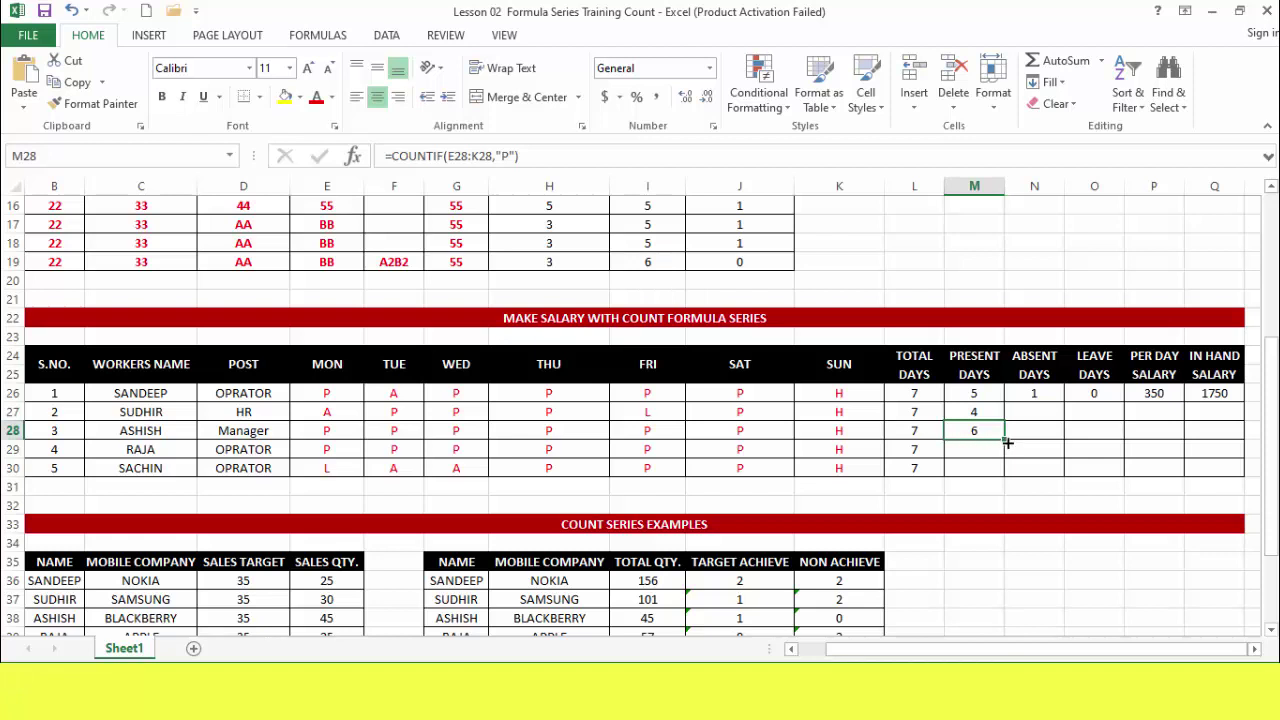
left_click_drag(1006, 442, 1006, 474)
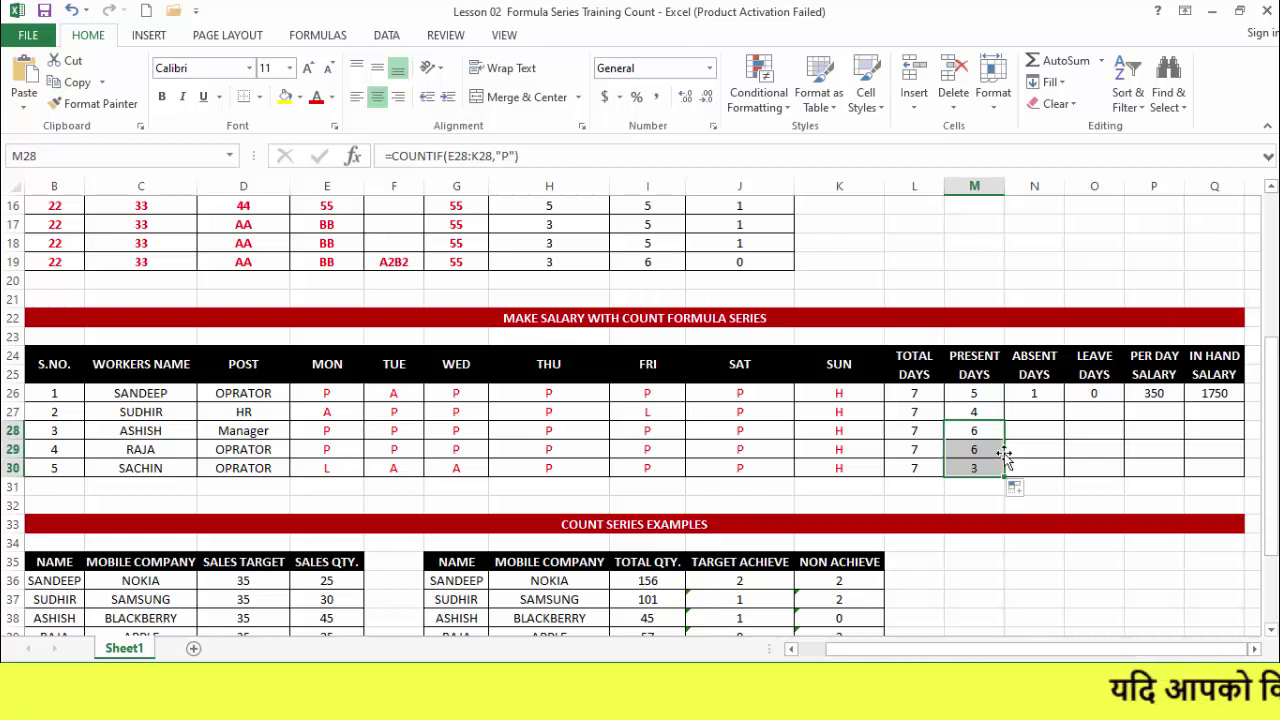
Step: Enter =COUNTIF(E27:L27,"A") as the second worker's ABSENT DAYS in N27
left_click(1038, 411)
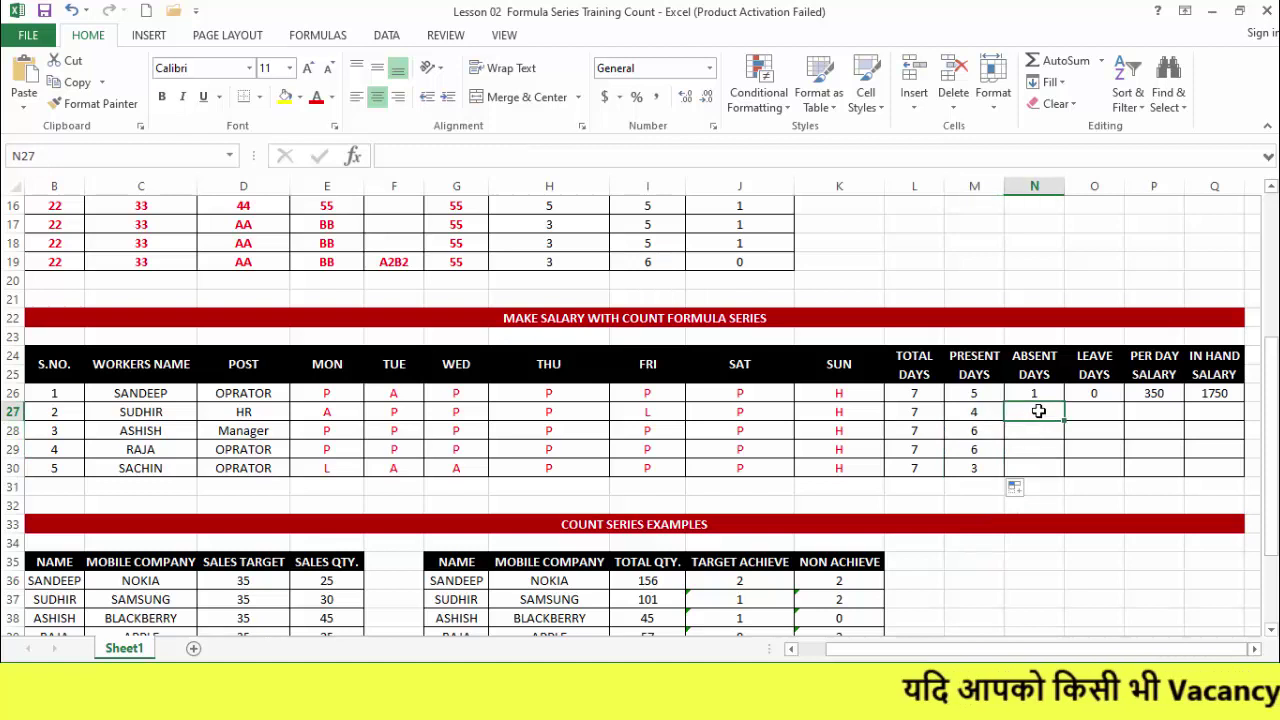
type("=count")
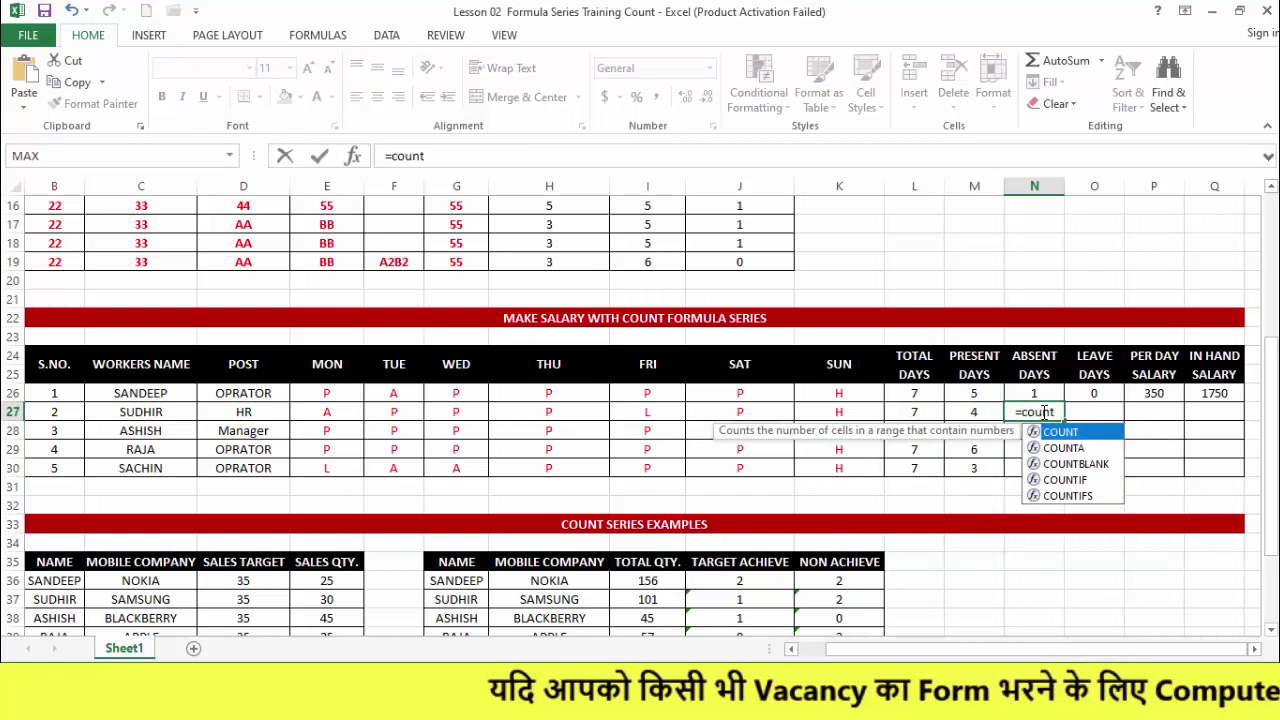
key("Down")
key("Down")
key("Down")
key("Tab")
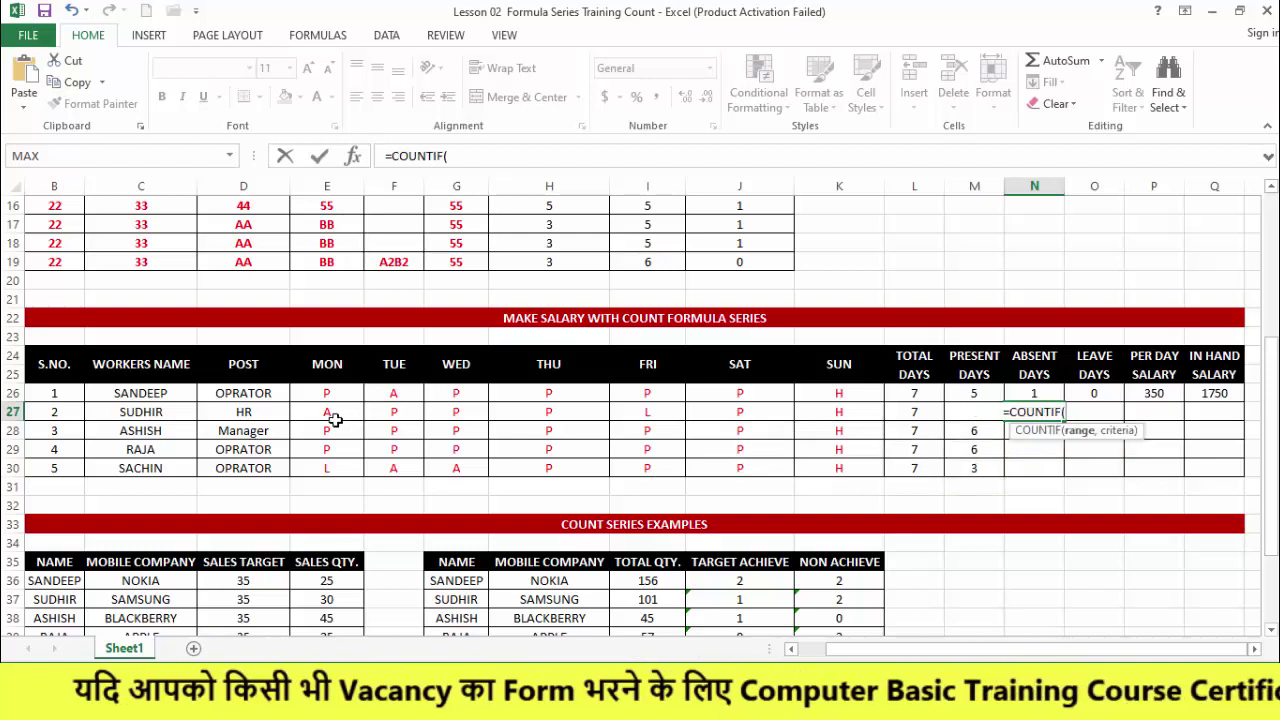
left_click_drag(330, 418, 929, 415)
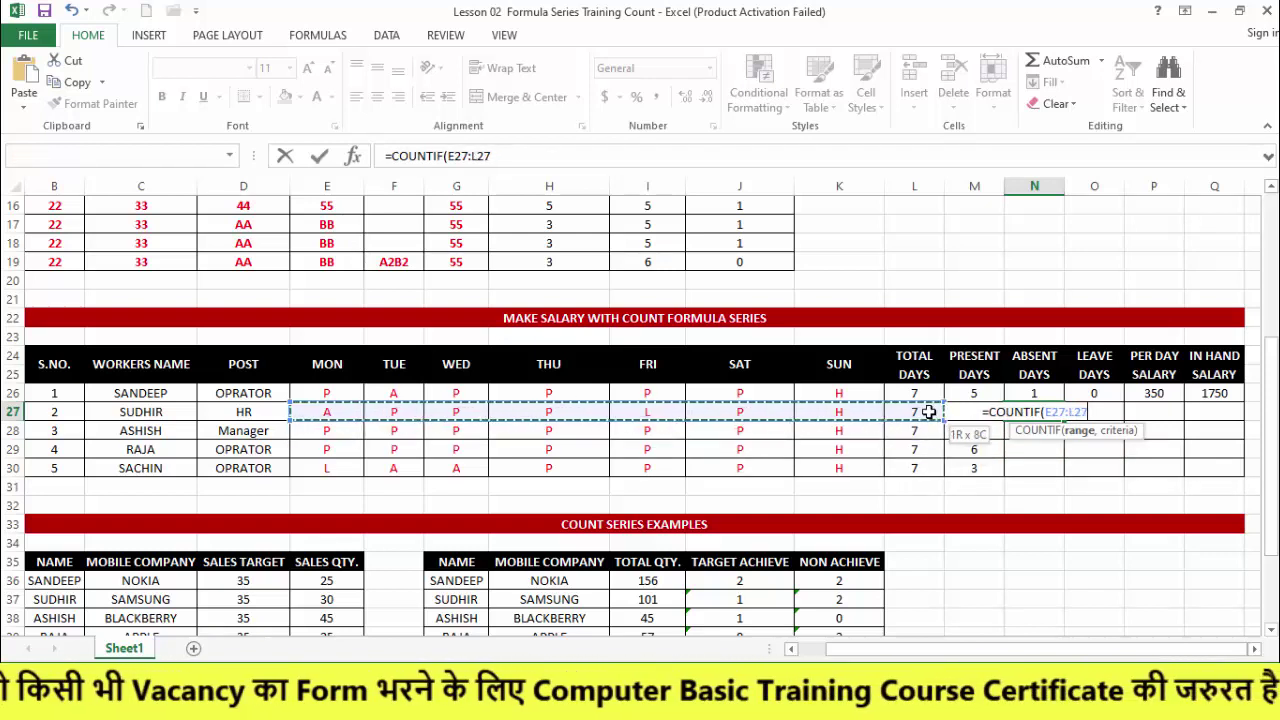
type(",")
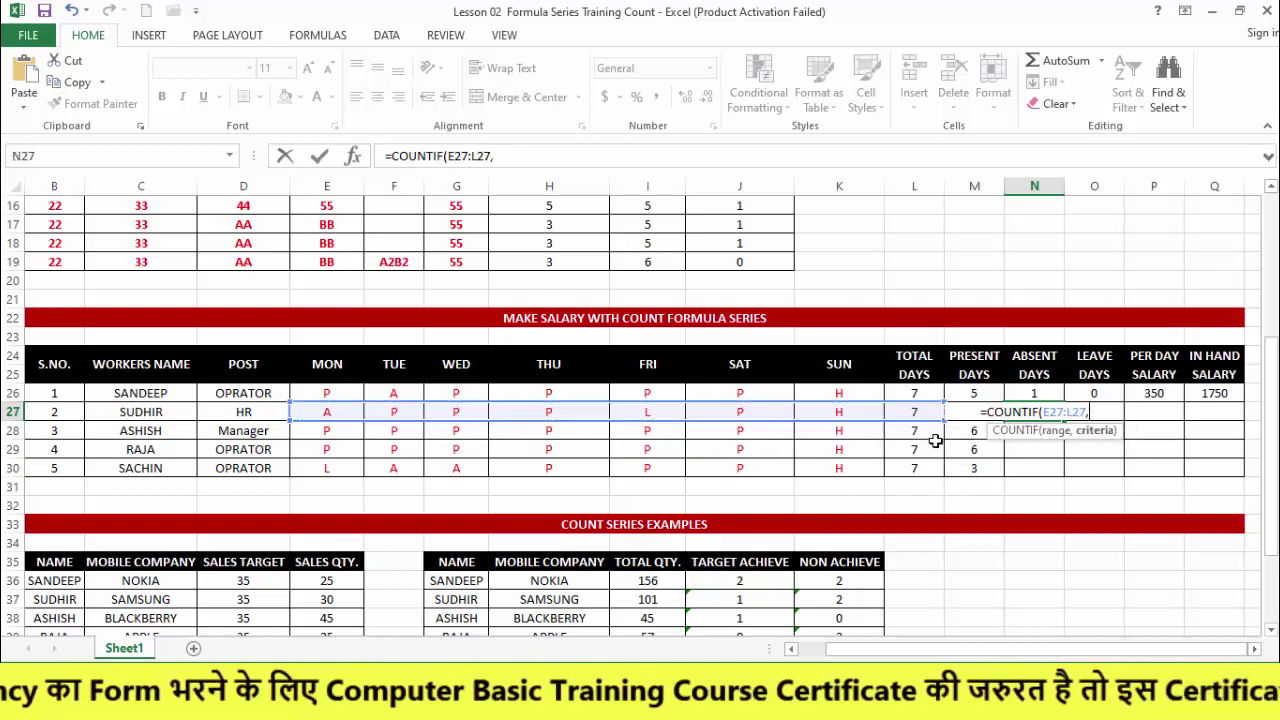
type("\"\"")
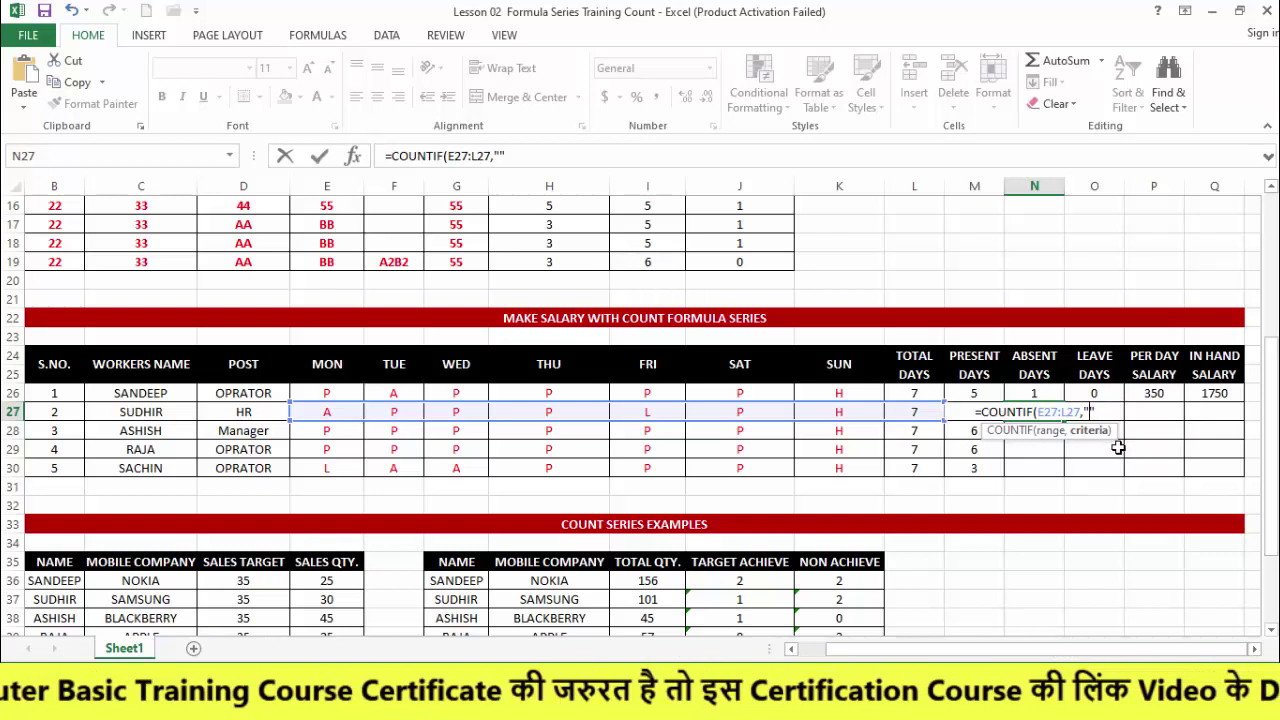
key("Left")
type("A")
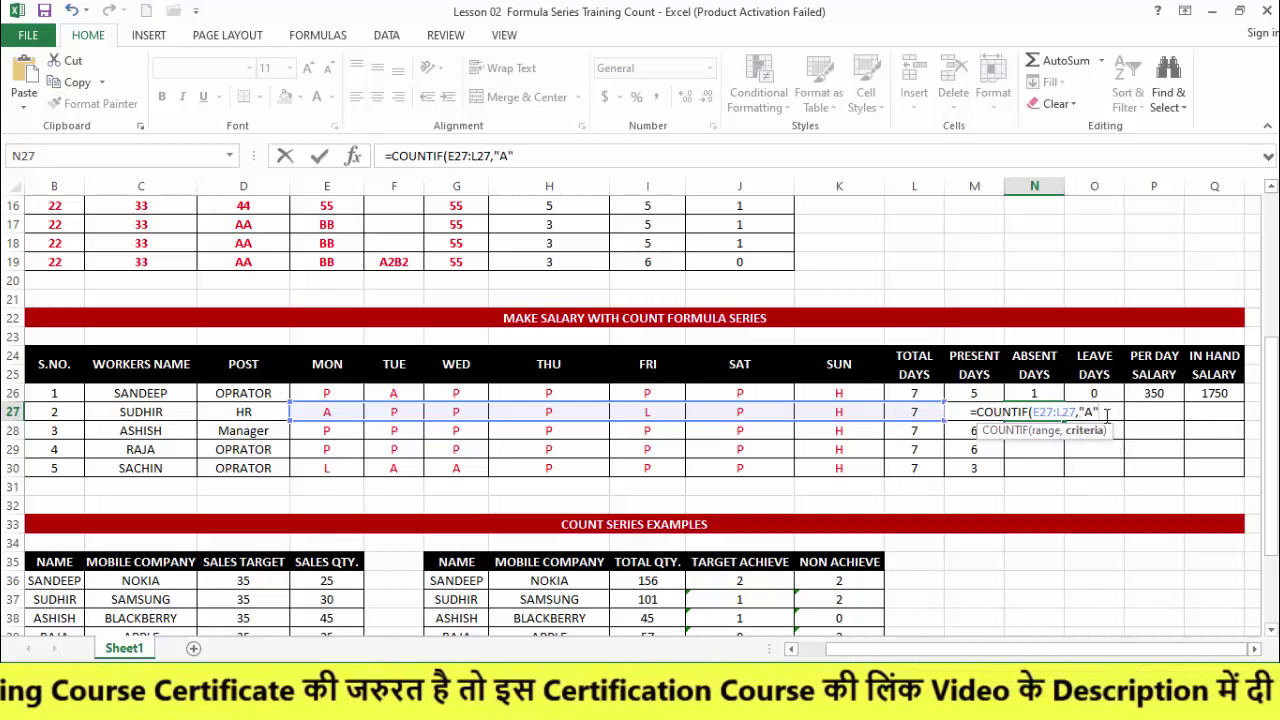
type(")")
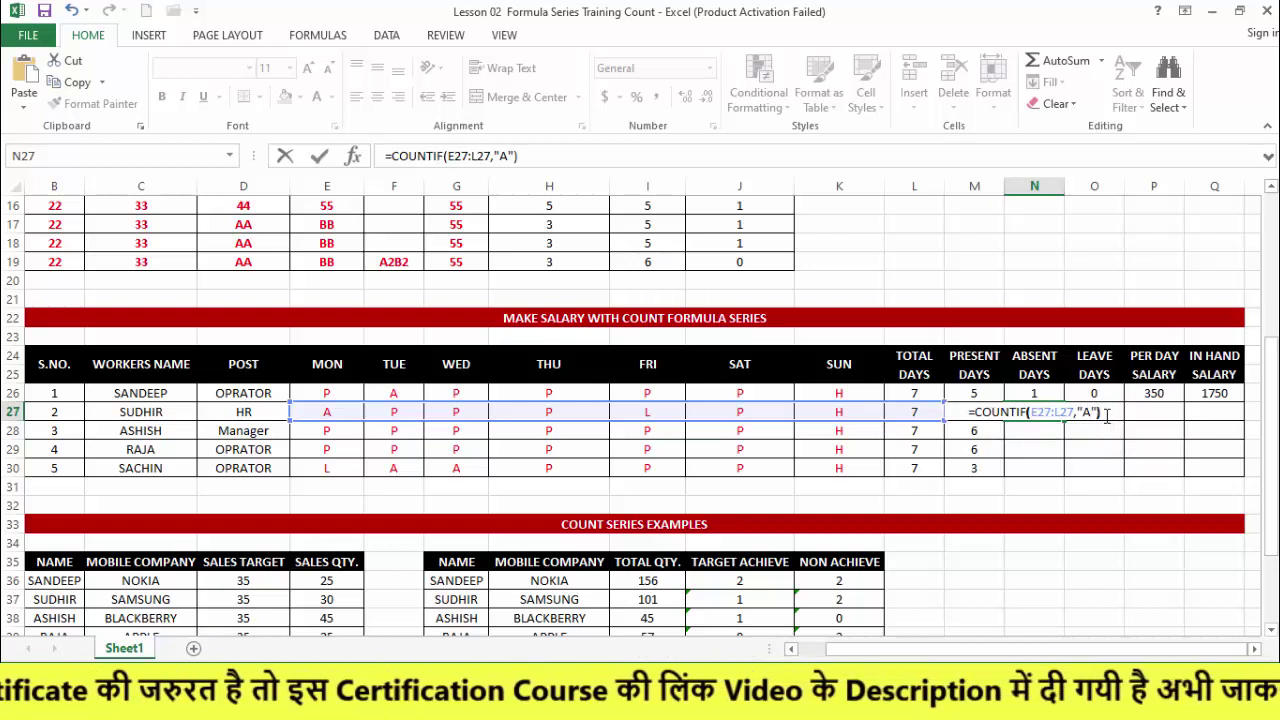
key("Return")
Step: Fill the ABSENT DAYS formula from N27 down to N30 and check it against the attendance marks
left_click(1028, 412)
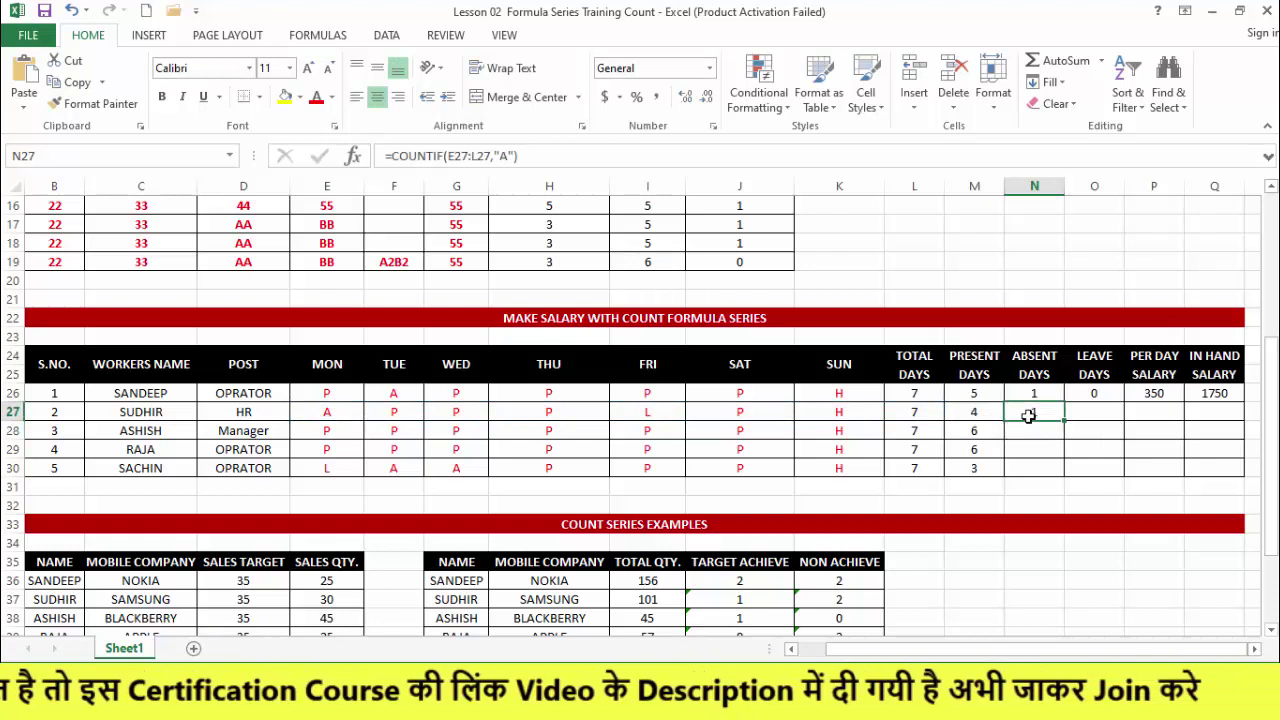
left_click(353, 420)
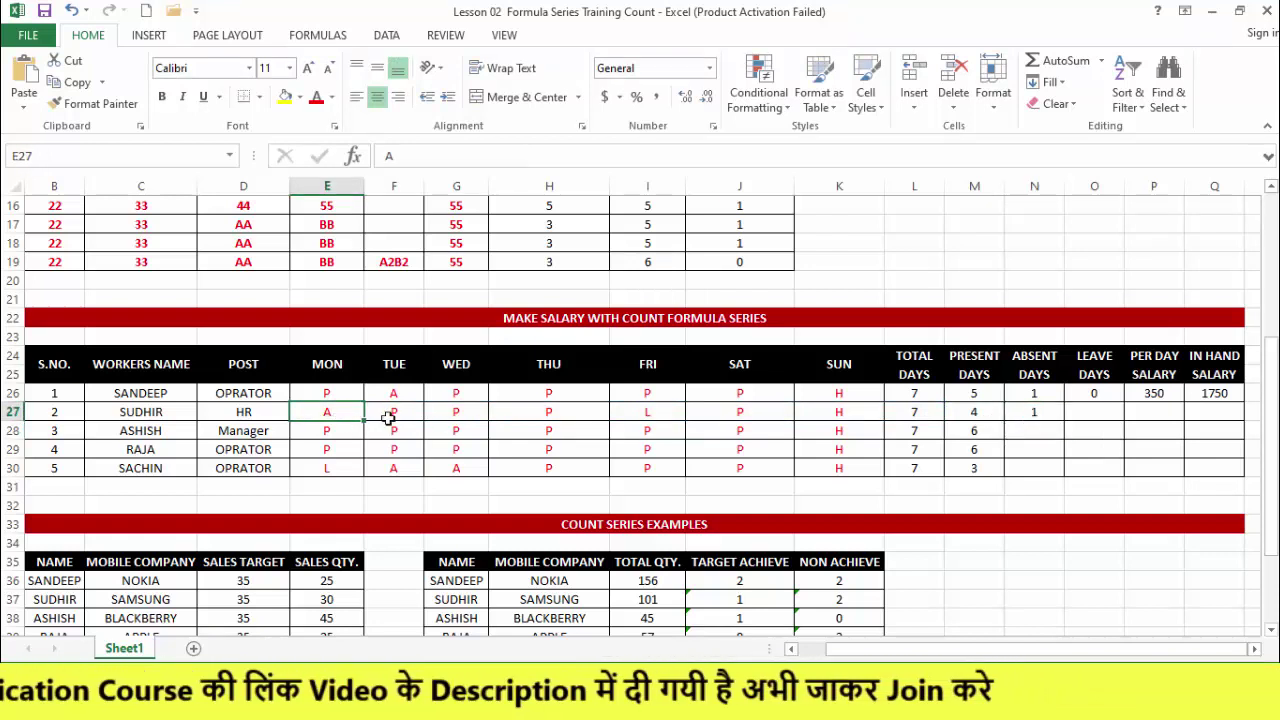
left_click(1048, 409)
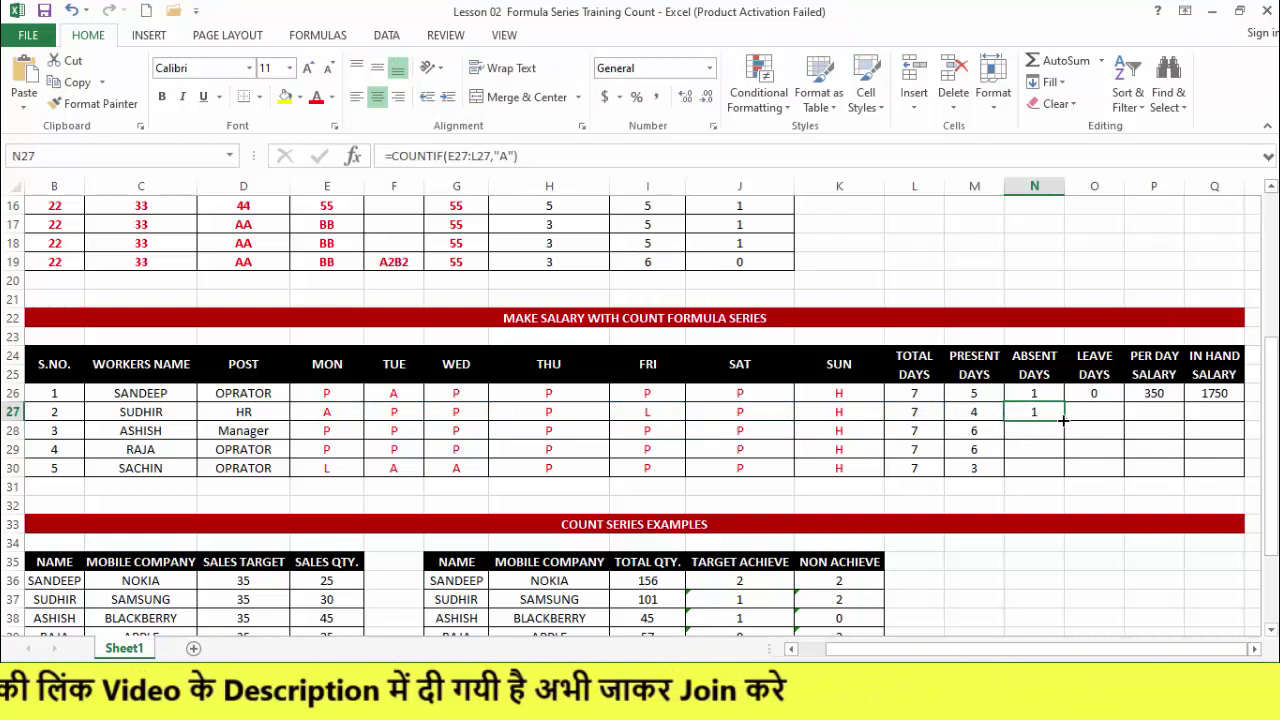
left_click_drag(1063, 420, 1063, 478)
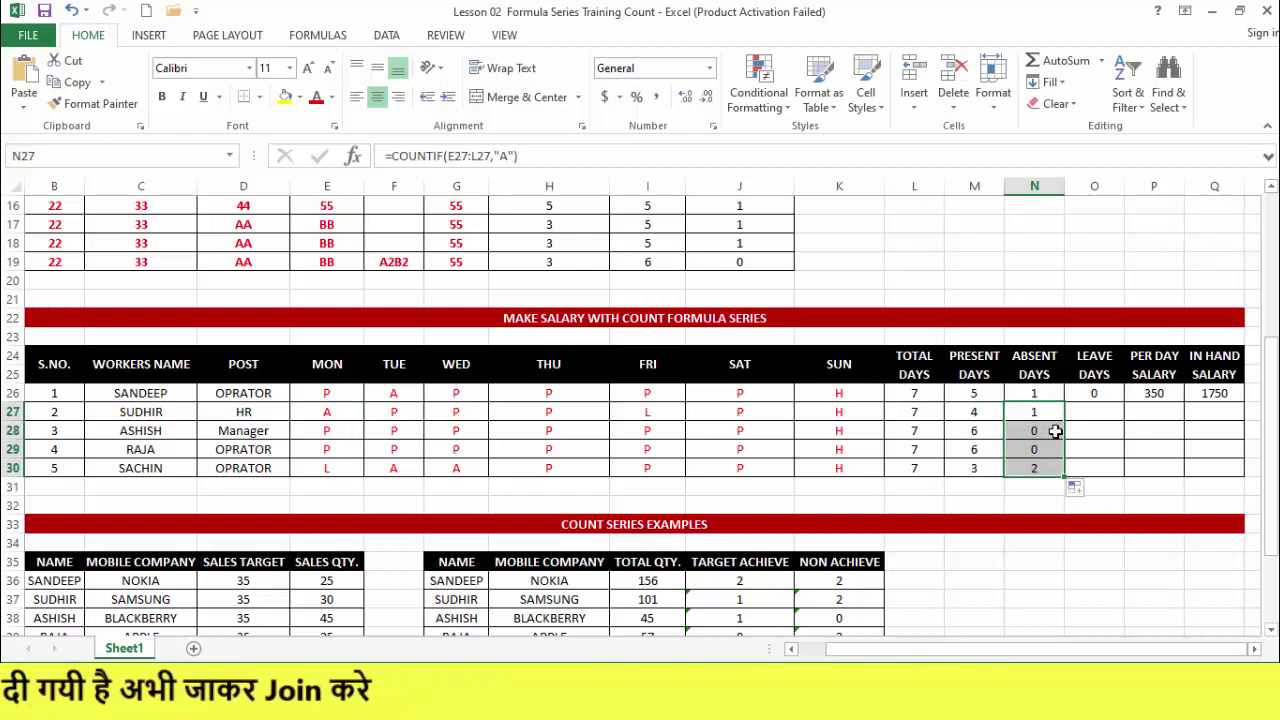
left_click(1055, 430)
left_click(412, 471)
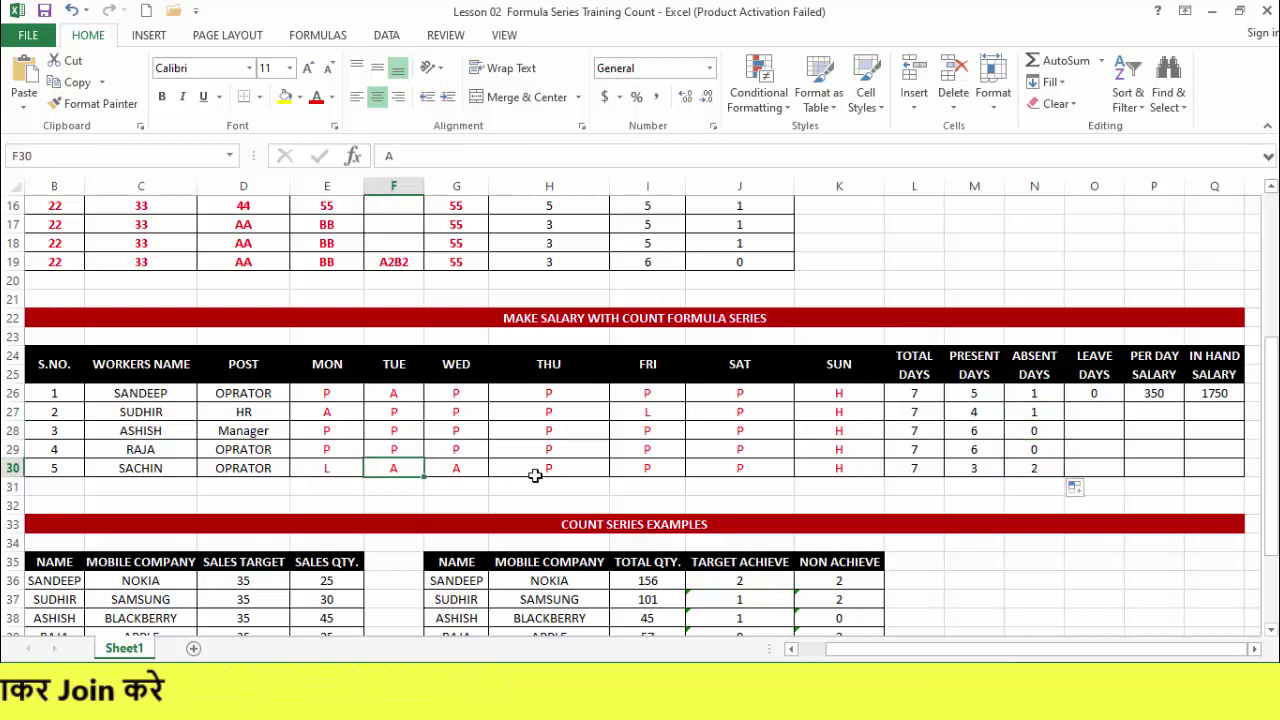
left_click(1034, 470)
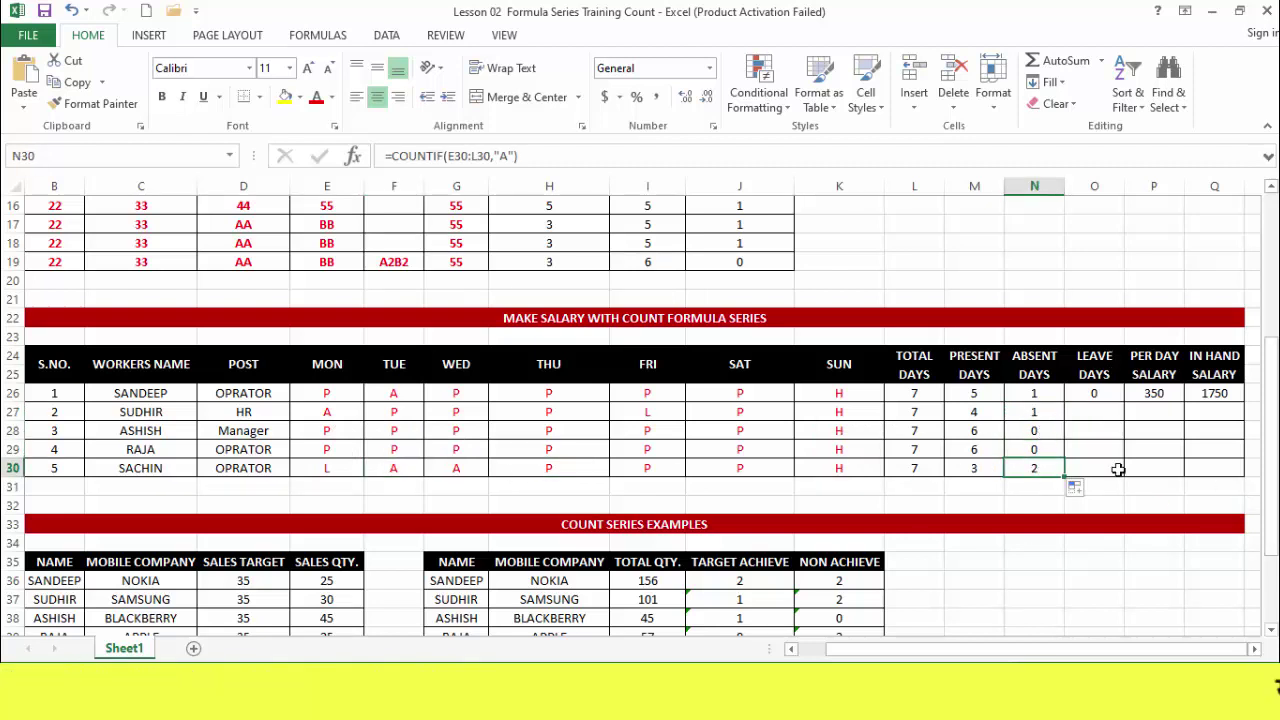
Step: Enter =COUNTIF(E27:K27,"") in O27 as the second worker's LEAVE DAYS formula
left_click(1096, 412)
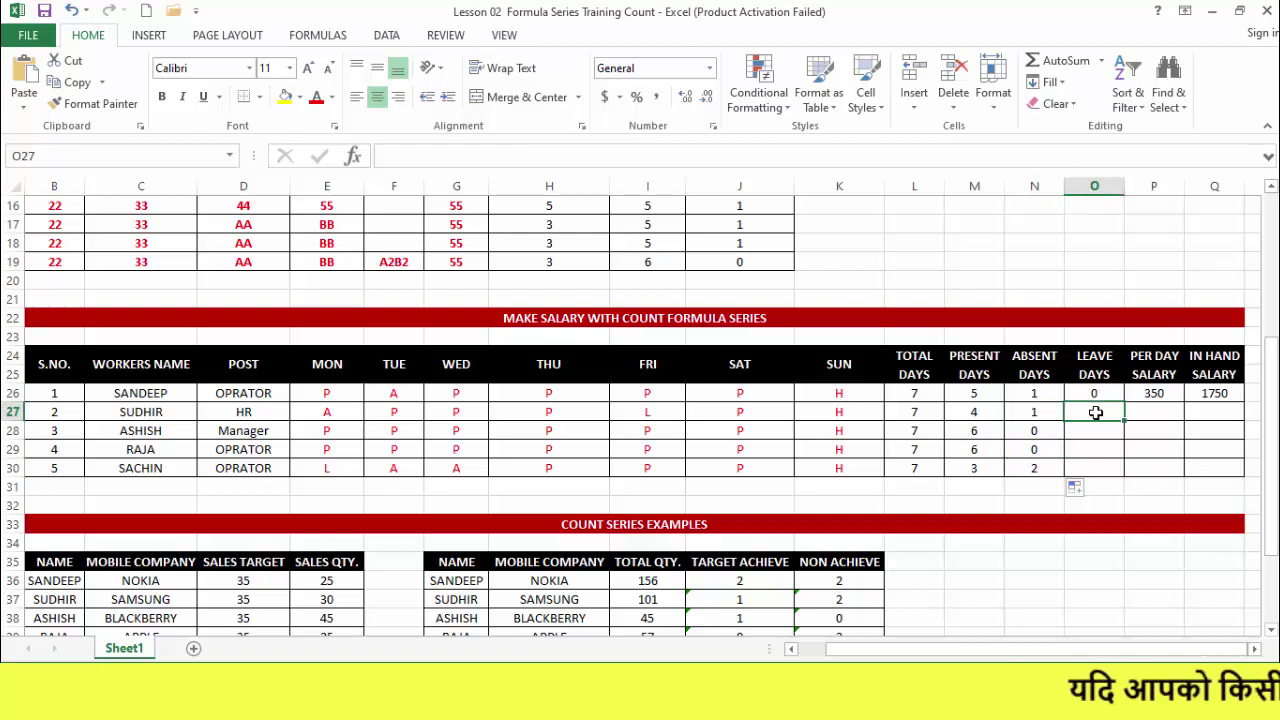
type("=count")
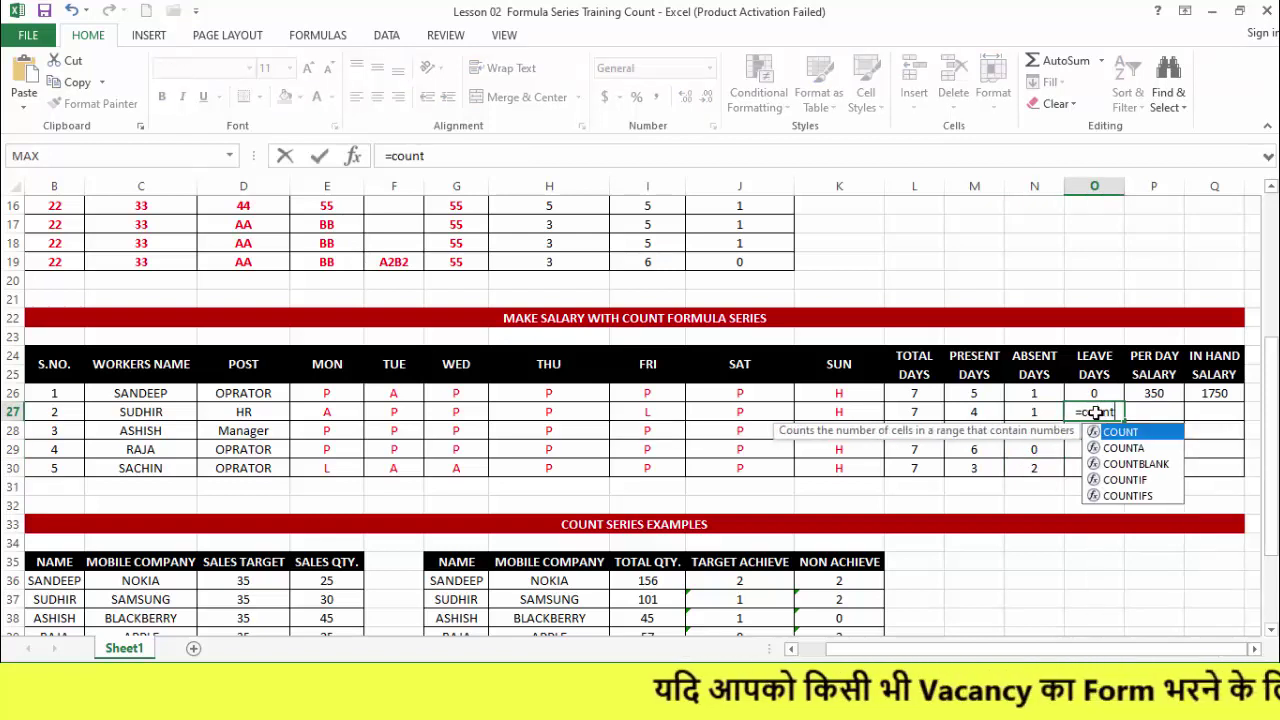
key("Down")
key("Down")
key("Down")
key("Down")
key("Up")
key("Tab")
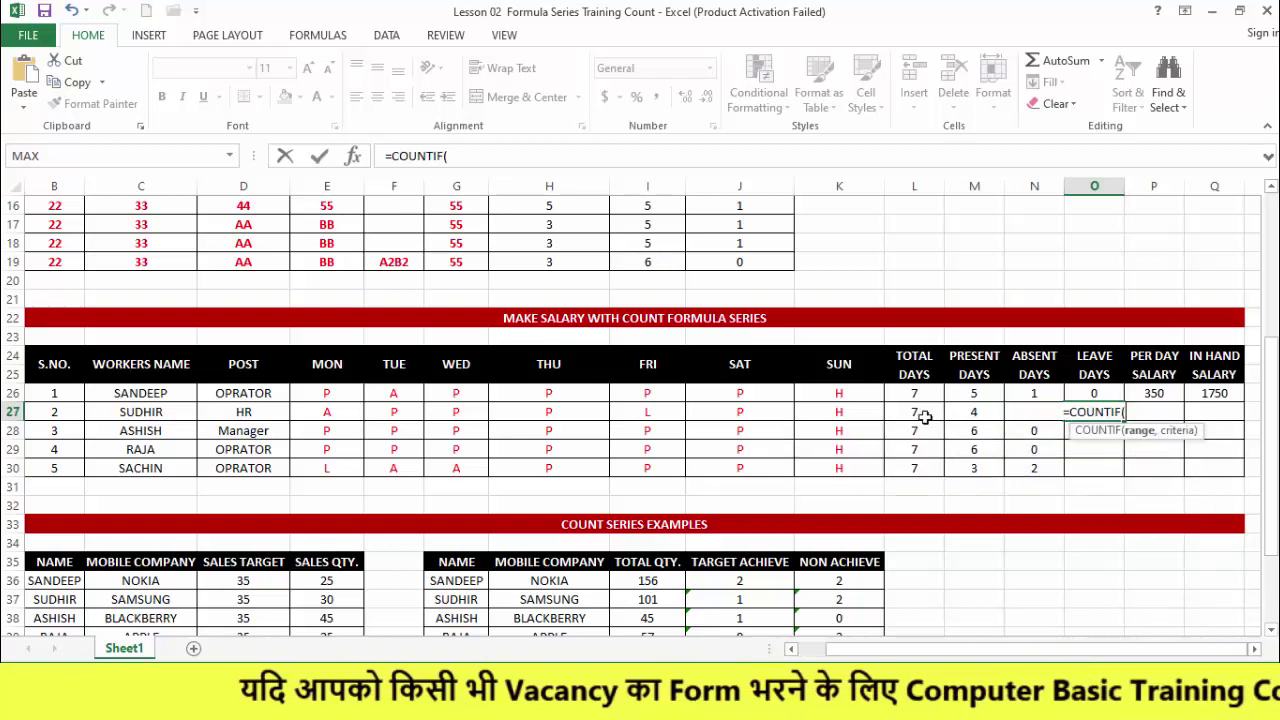
left_click_drag(340, 412, 831, 414)
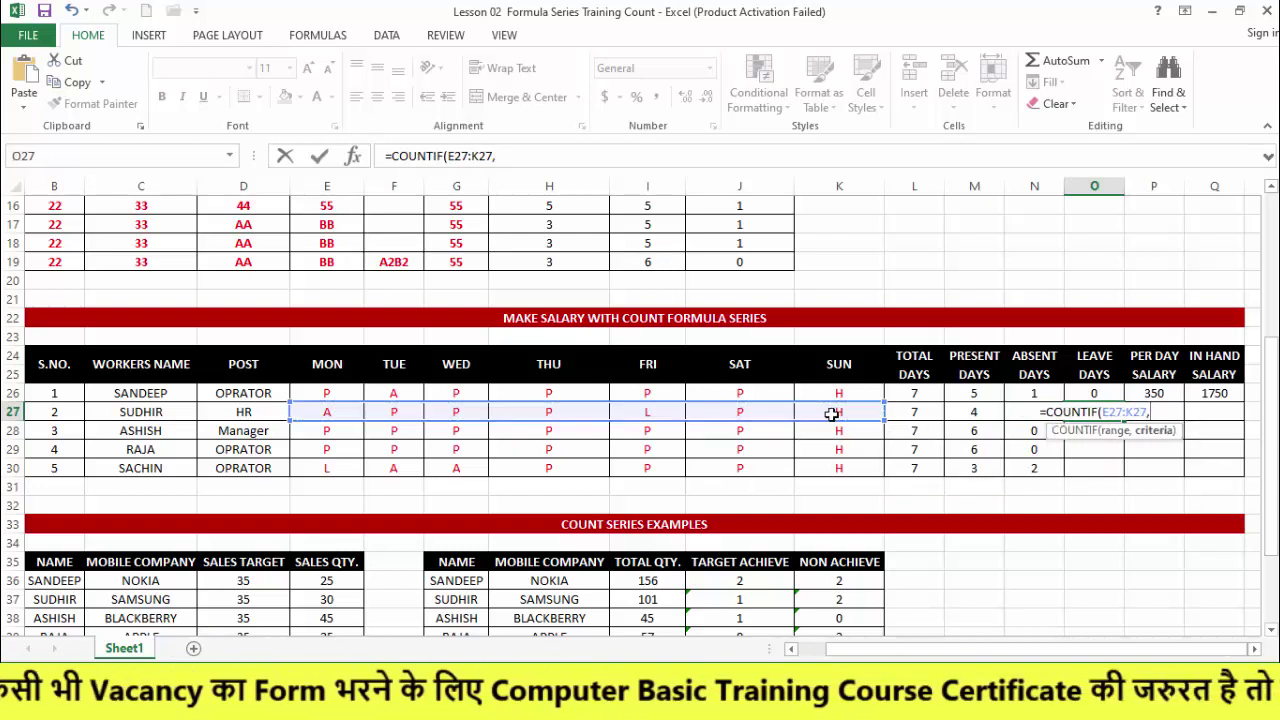
type(",\"\"")
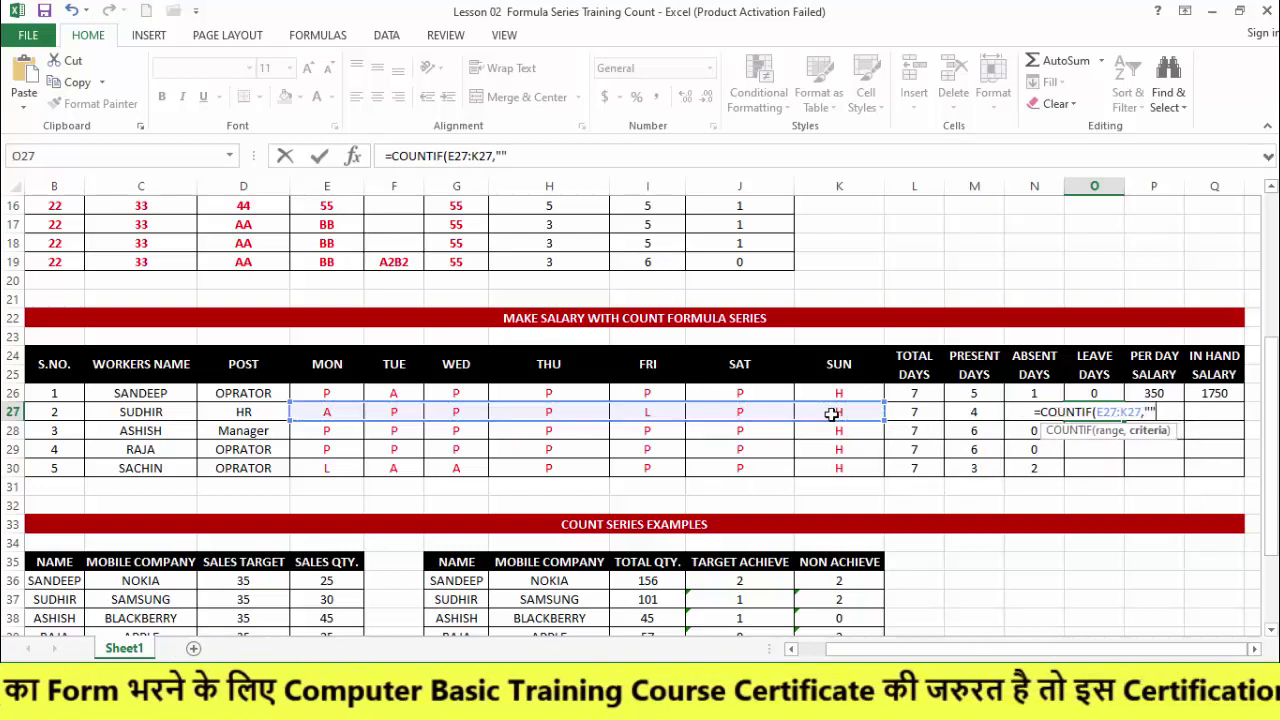
key("Return")
Step: Set the criterion of the LEAVE DAYS formula in O27 to "L" and fill the formula down to O30
left_click(1094, 412)
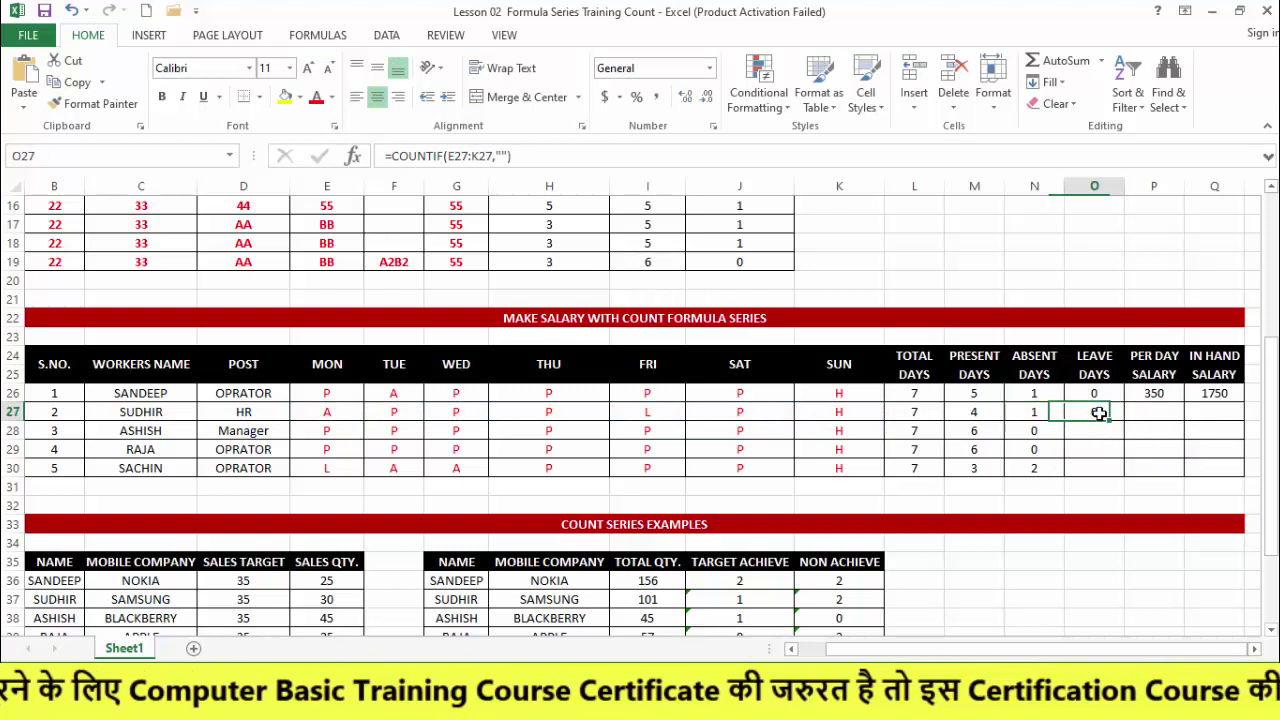
left_click(502, 156)
type("L")
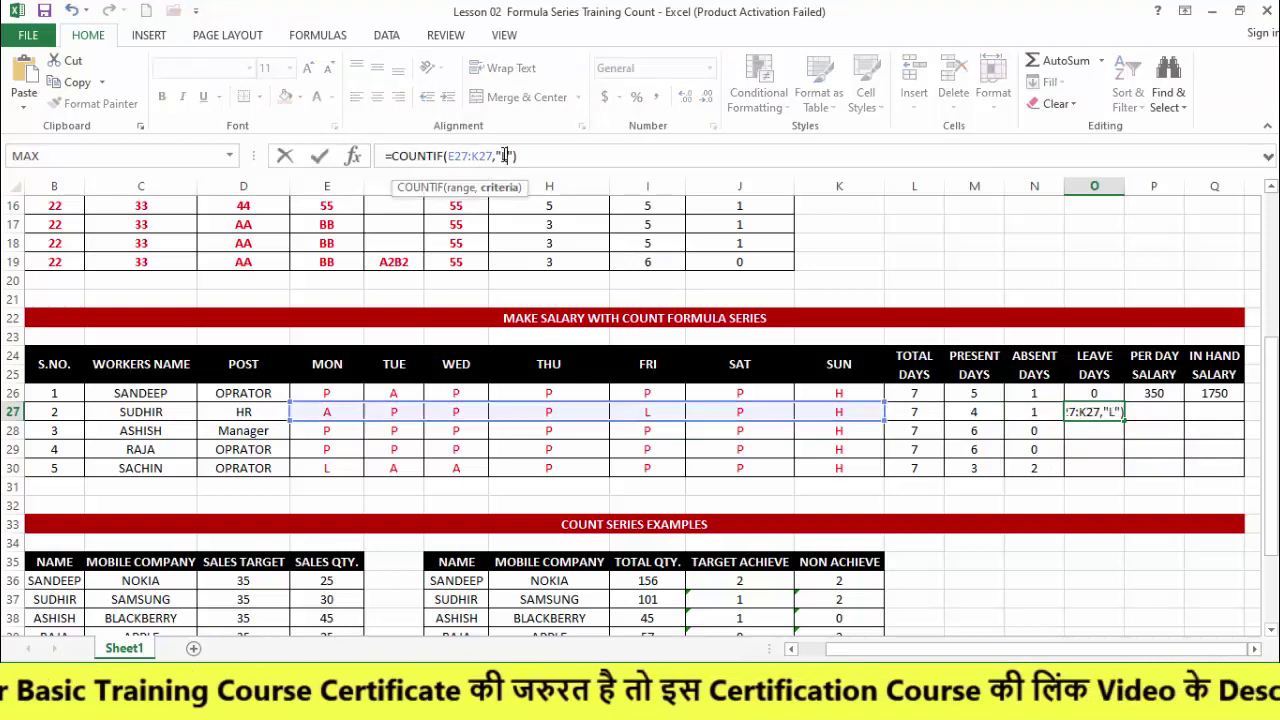
key("Return")
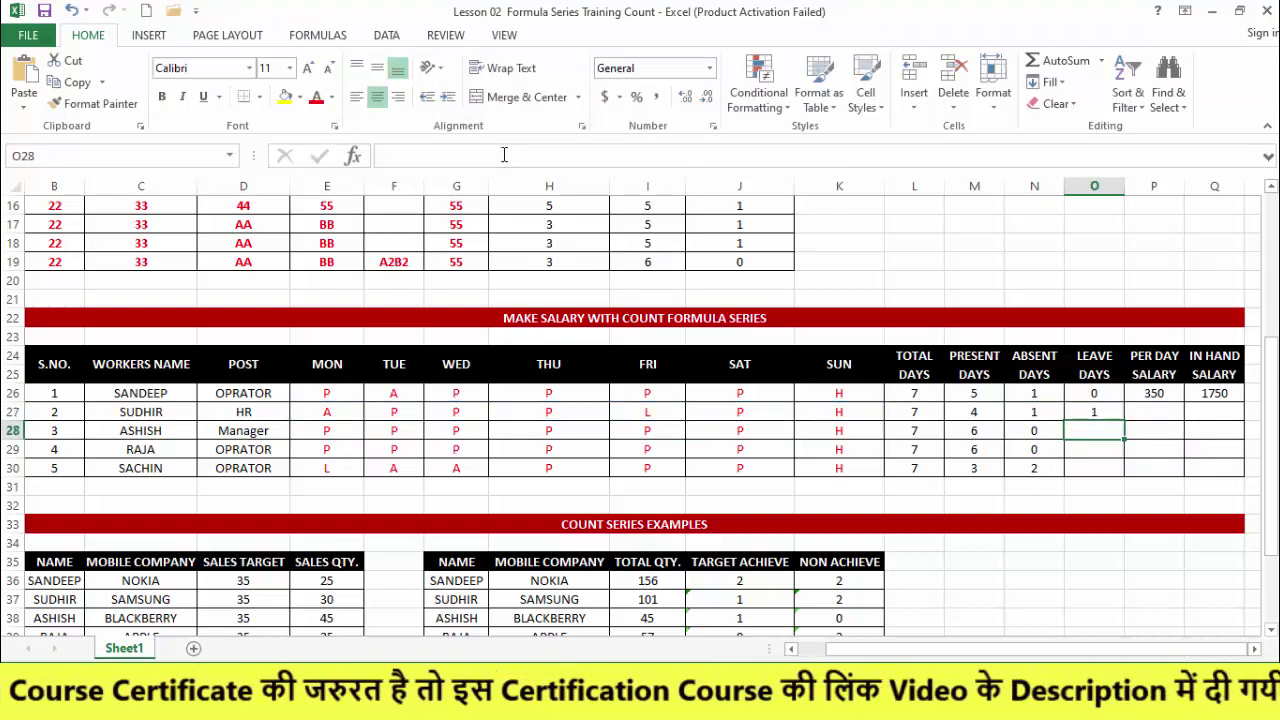
left_click(1094, 414)
left_click_drag(1124, 421, 1124, 476)
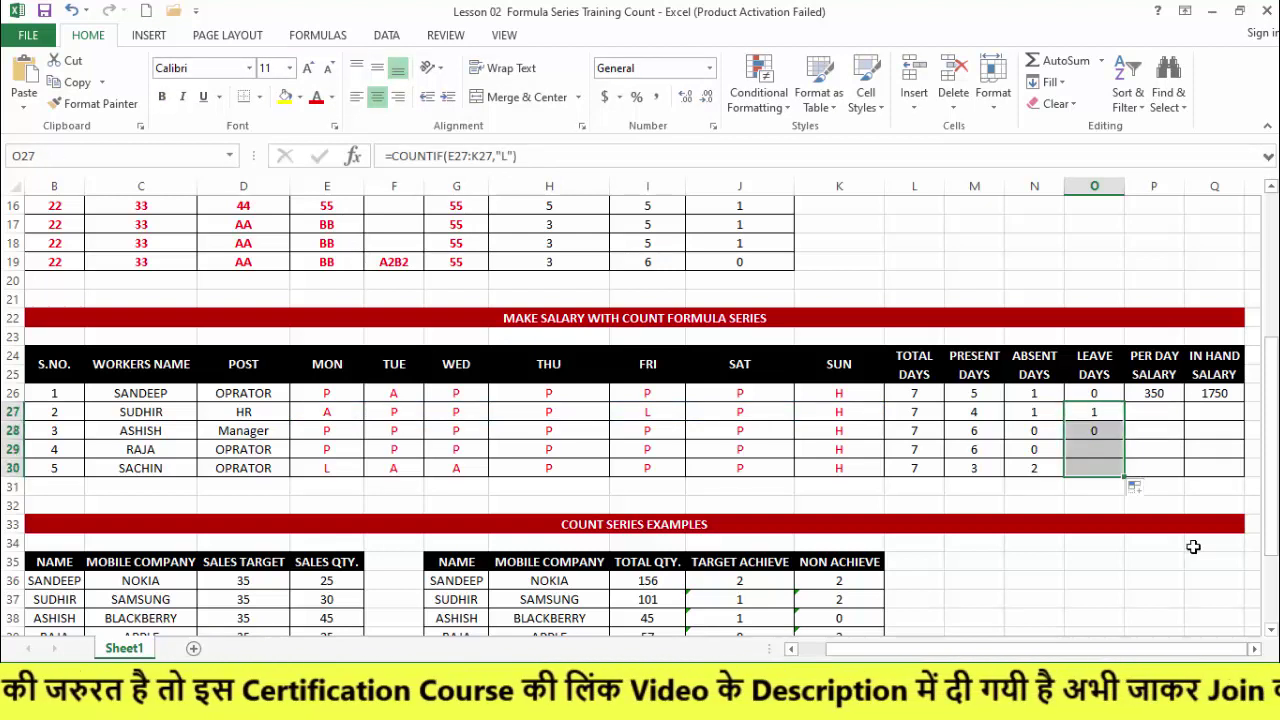
Step: Enter the PER DAY SALARY values 450, 350, 450 and 600 in P27 to P30
left_click(1155, 412)
type("450")
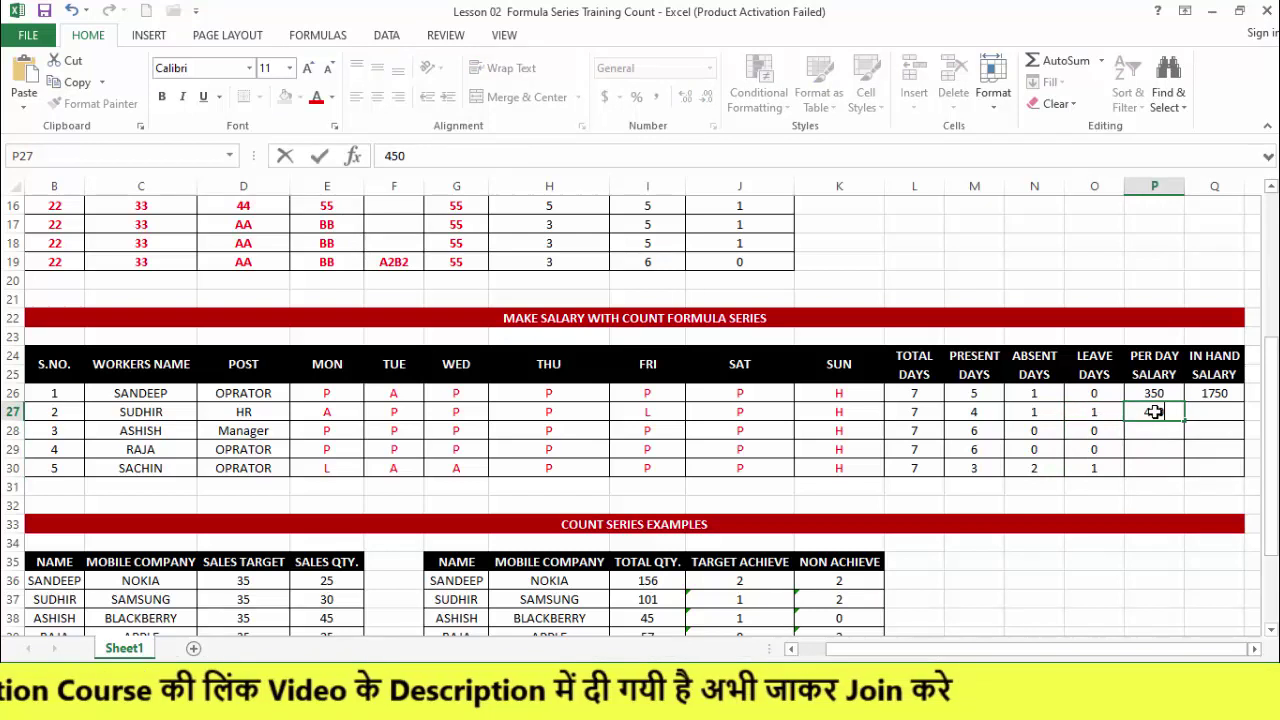
key("Return")
type("350")
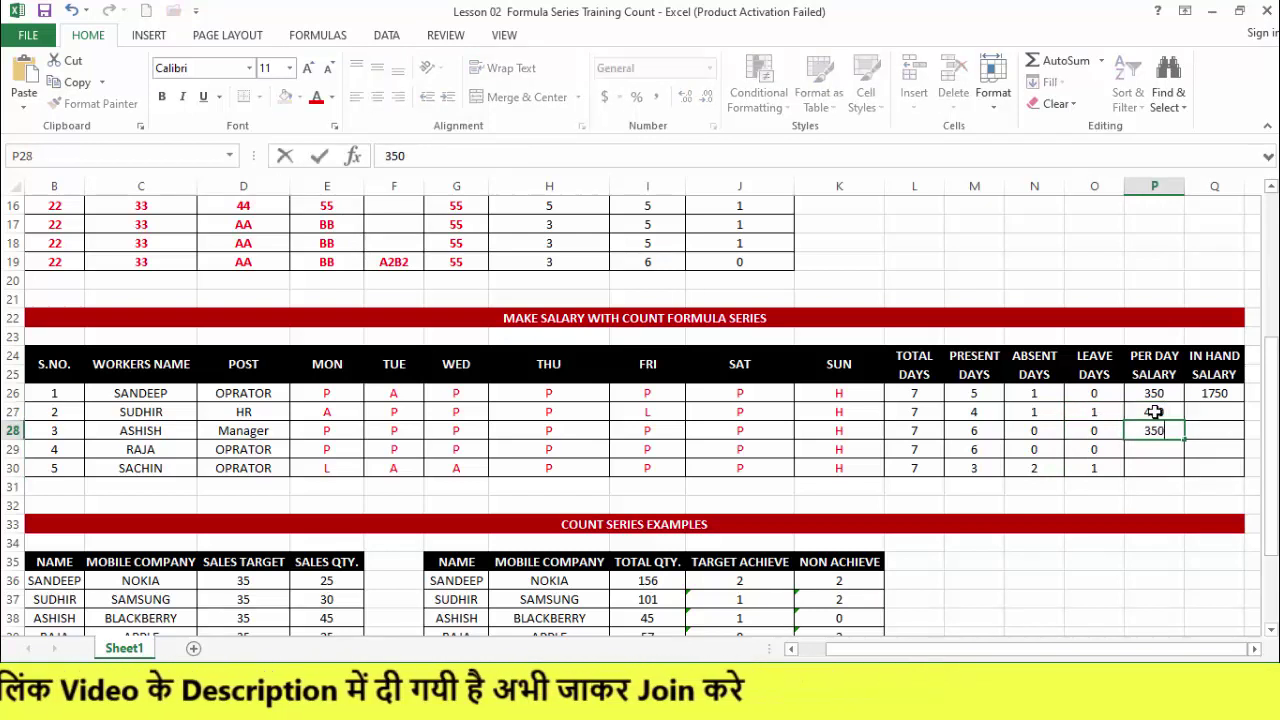
key("Return")
type("450")
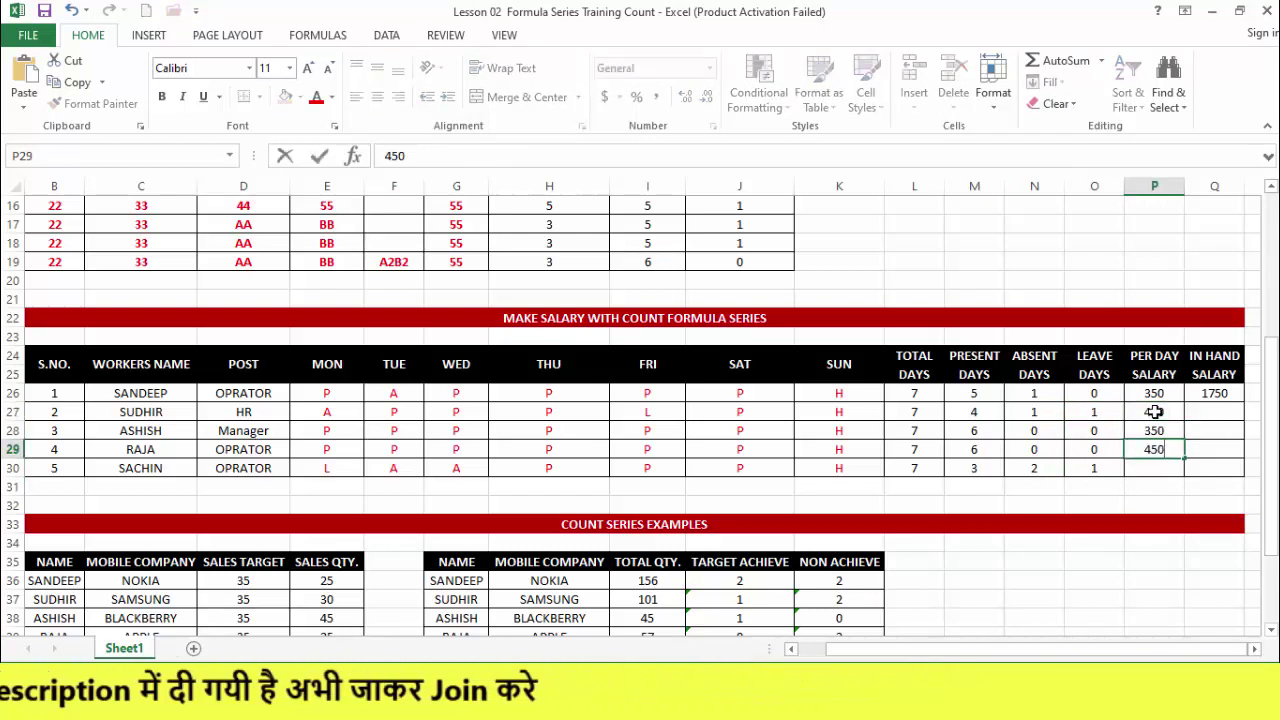
key("Return")
type("600")
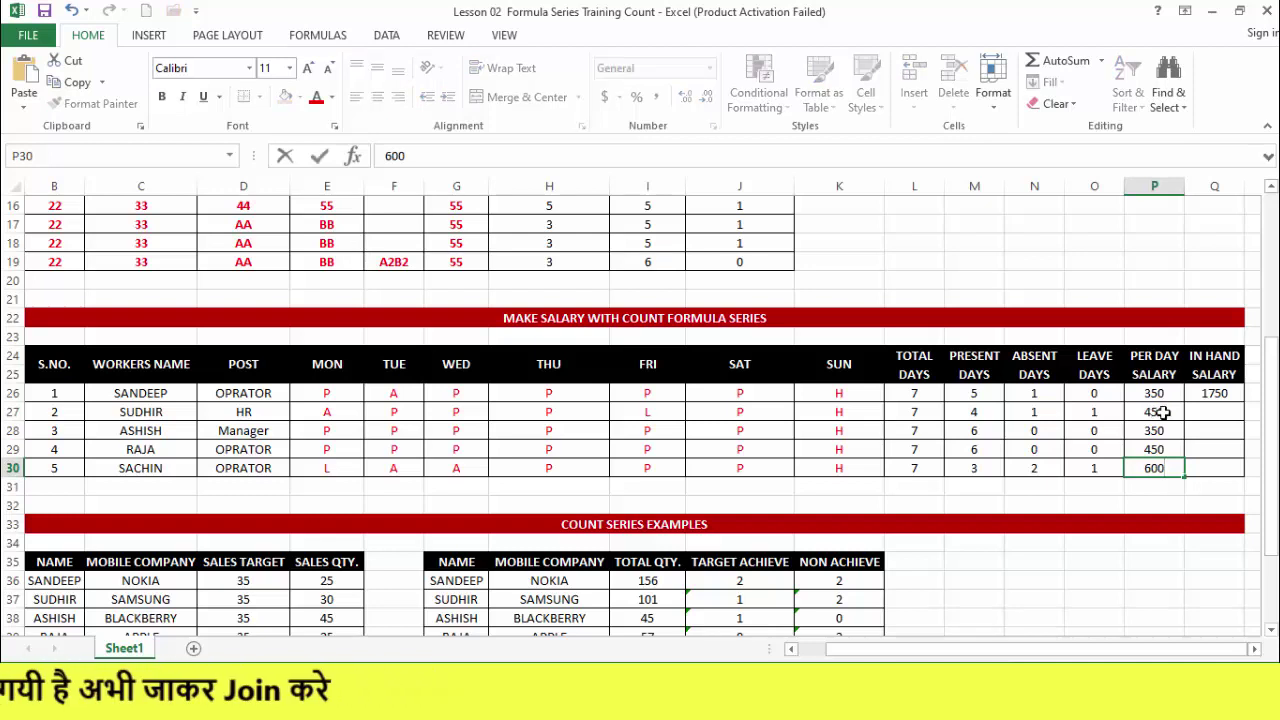
Step: Enter =M27*P27 as the second worker's IN HAND SALARY in Q27 and fill it down to Q30
left_click(1210, 415)
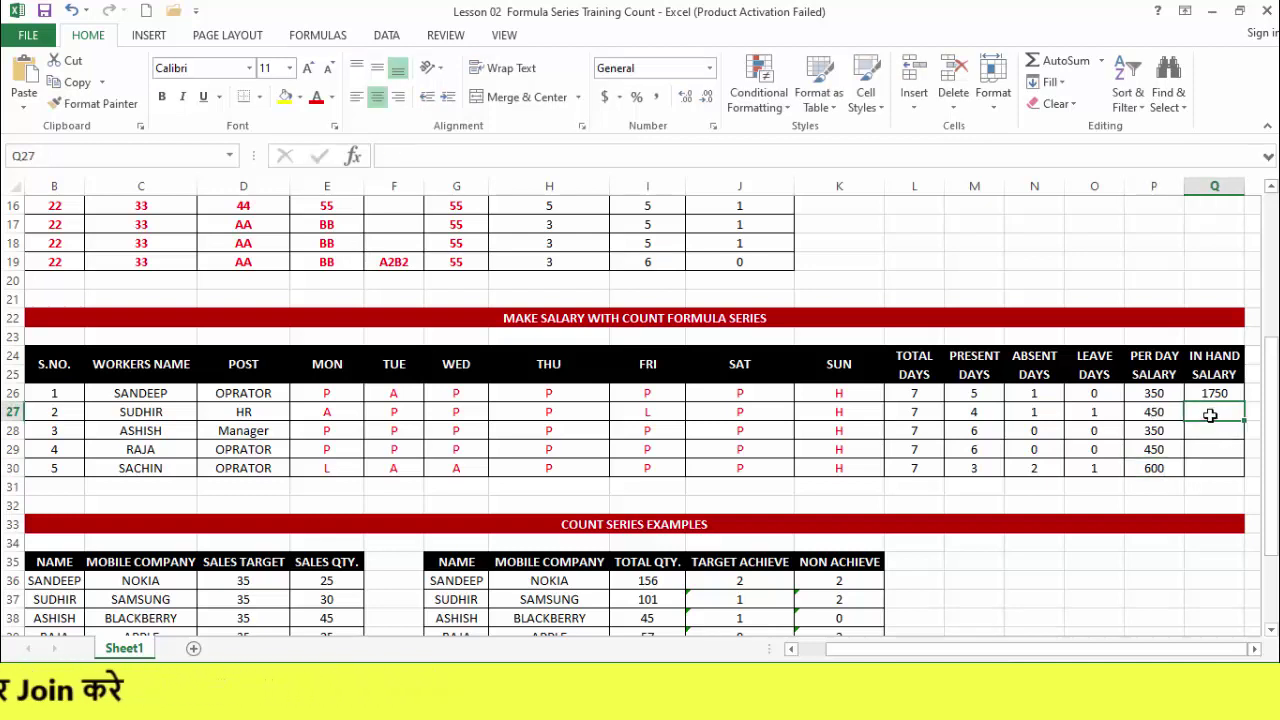
left_click(1211, 395)
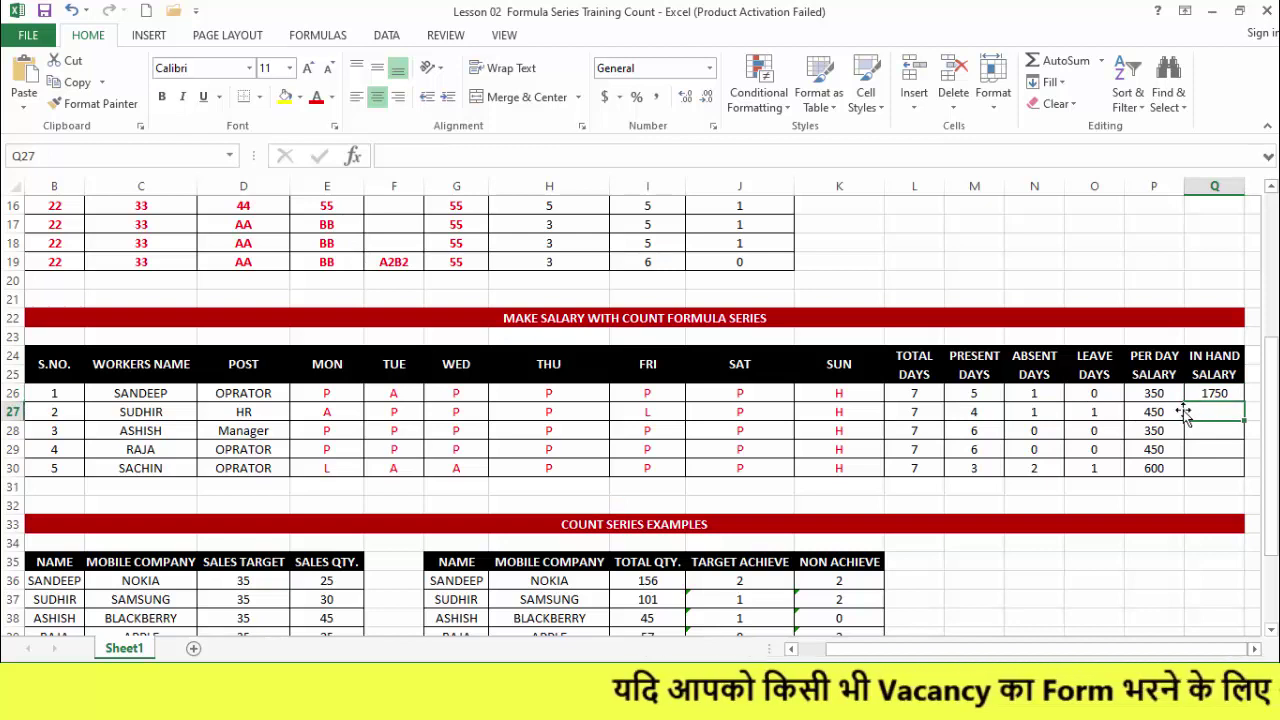
type("=")
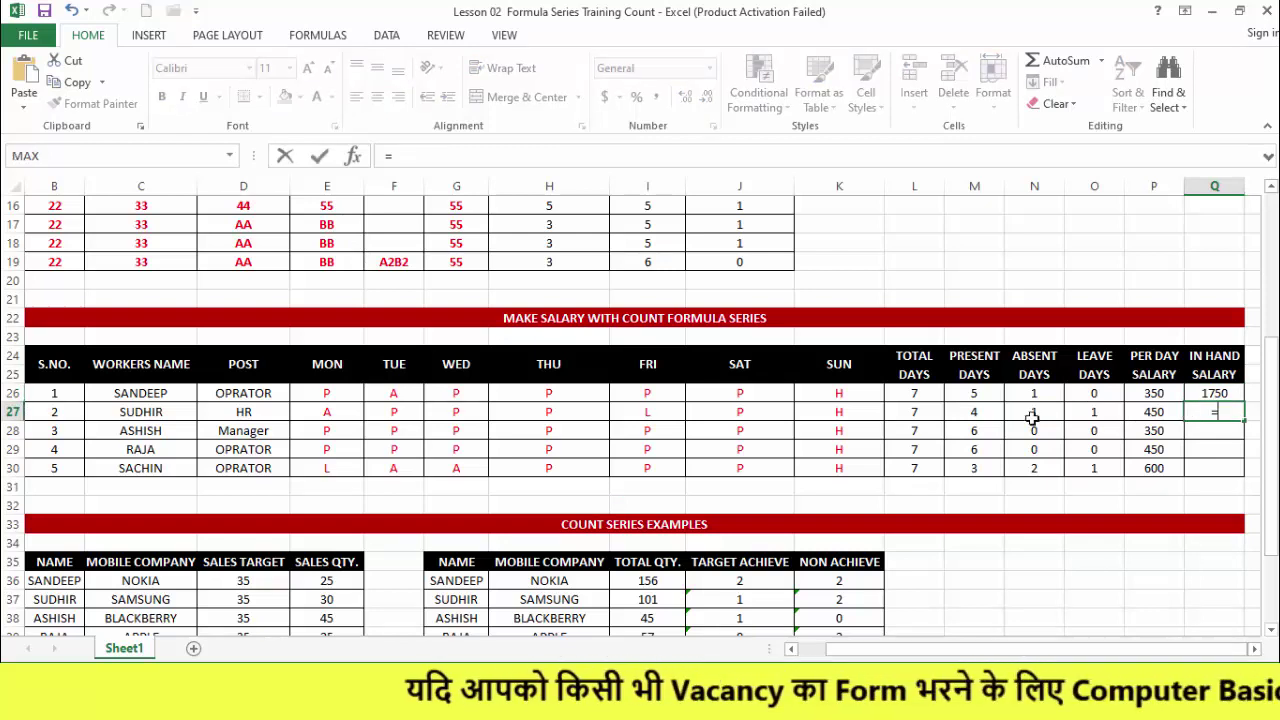
left_click(970, 411)
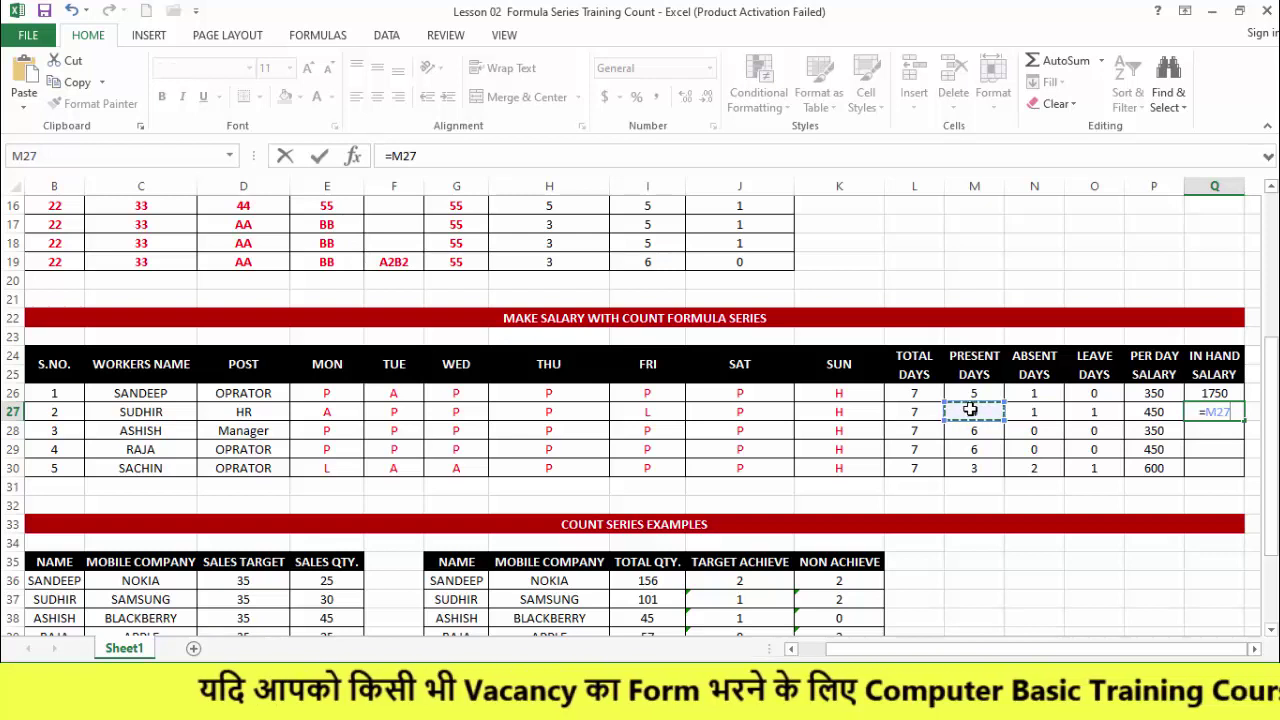
type("*")
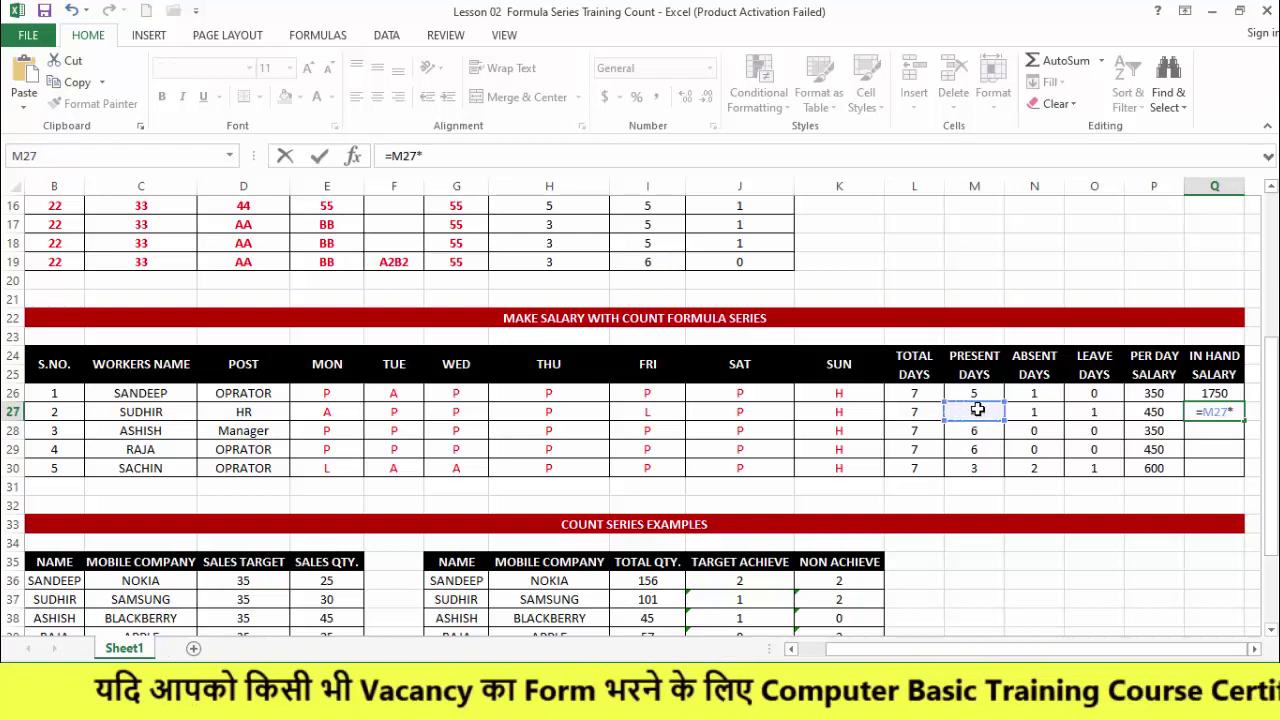
left_click(1152, 414)
key("Return")
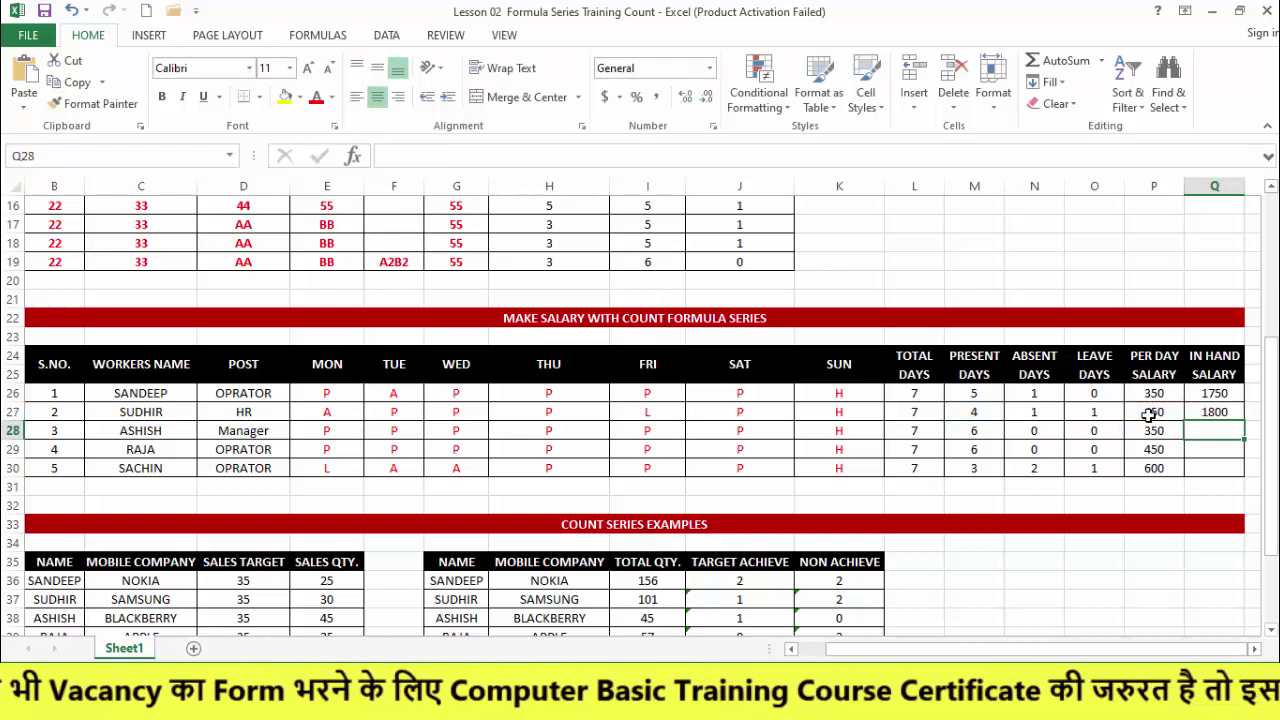
left_click(1218, 416)
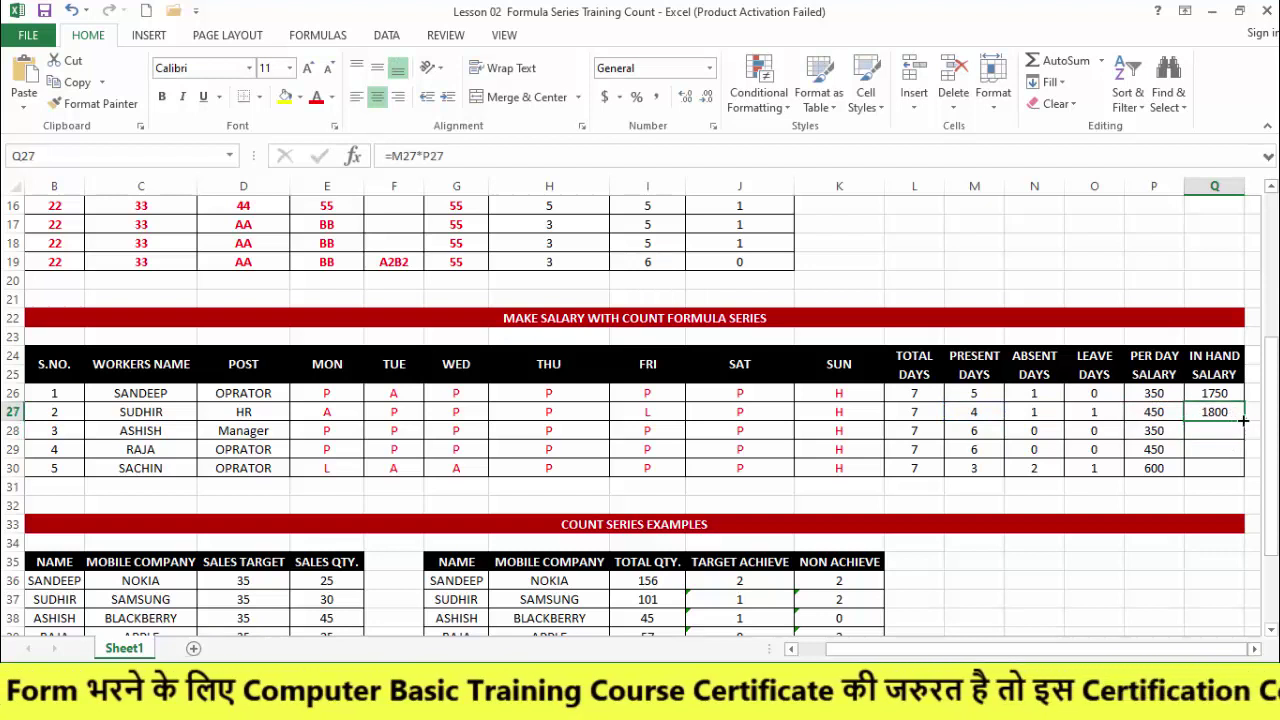
left_click_drag(1244, 437, 1243, 474)
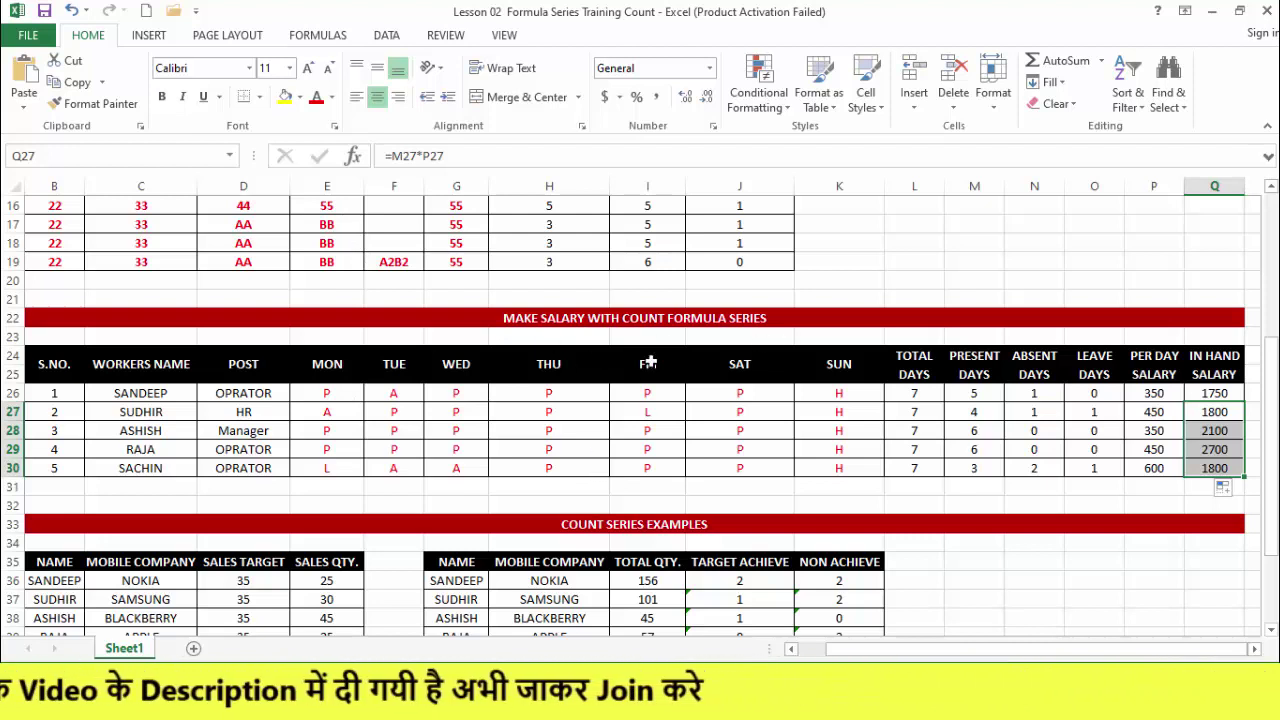
Step: Look up COUNTIFS in the formula series list and examine the sales table in B35:E45
scroll(703, 487, "up", 5)
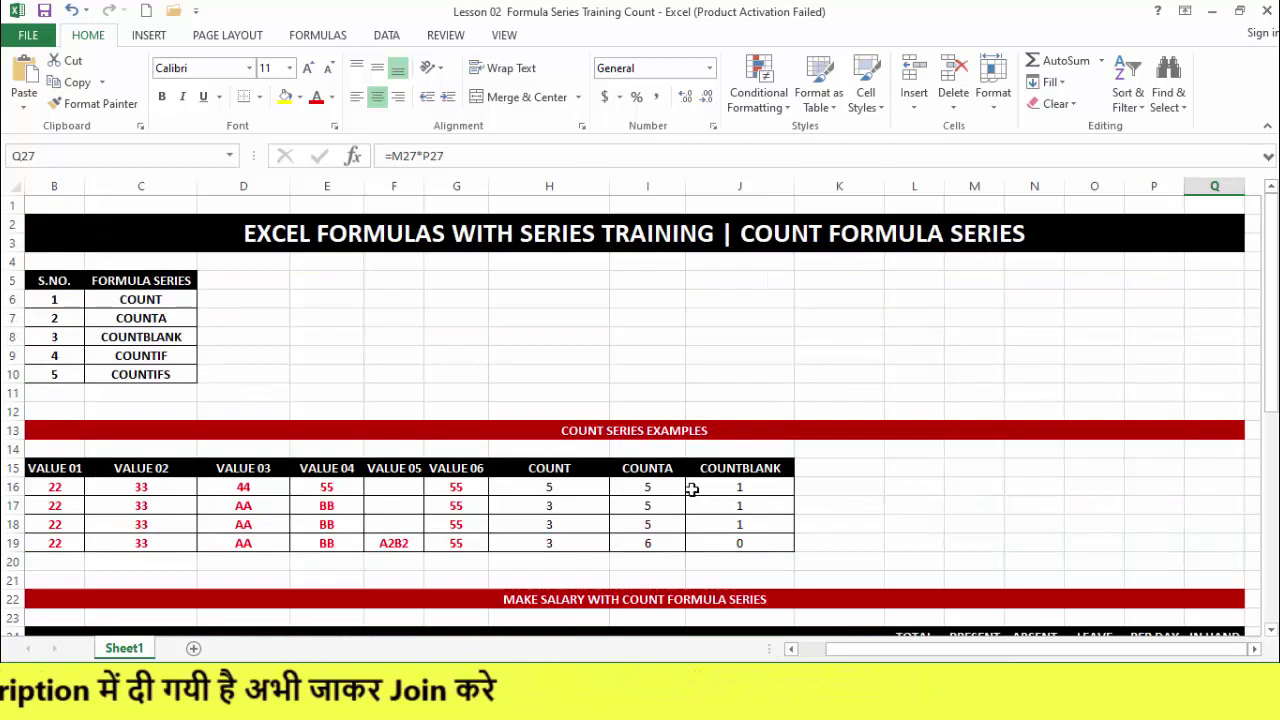
left_click(157, 374)
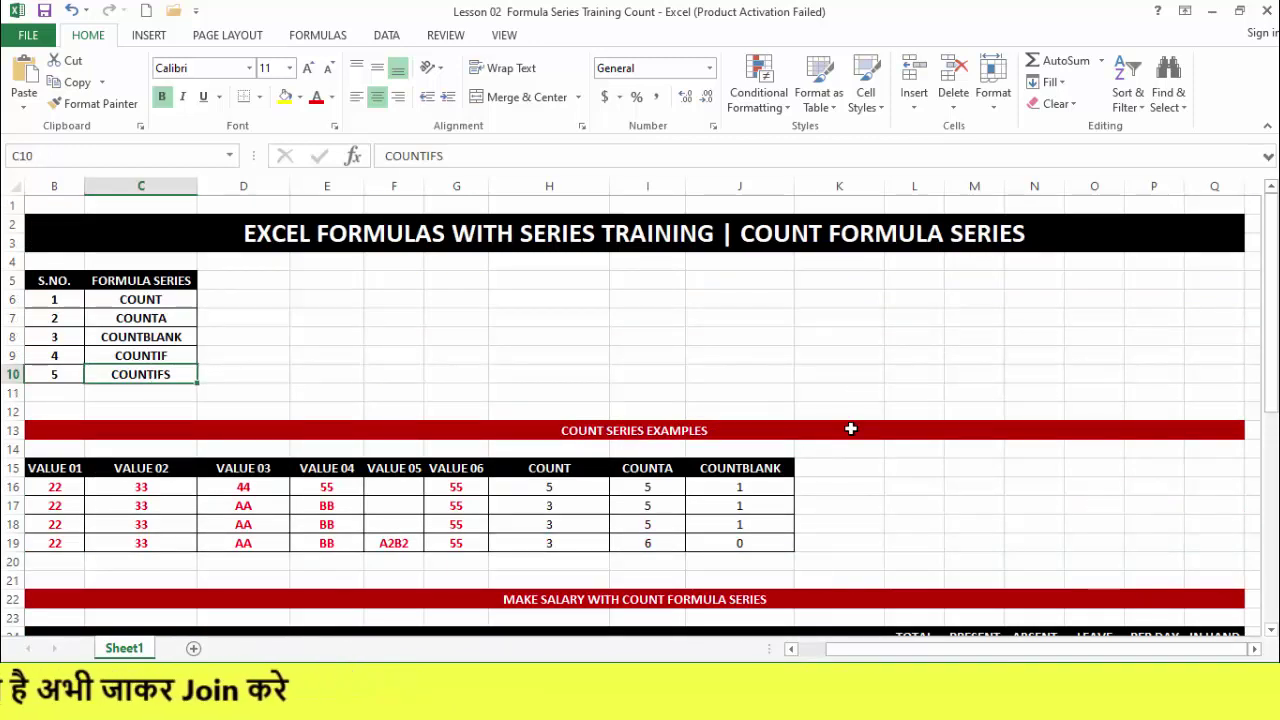
scroll(840, 492, "down", 5)
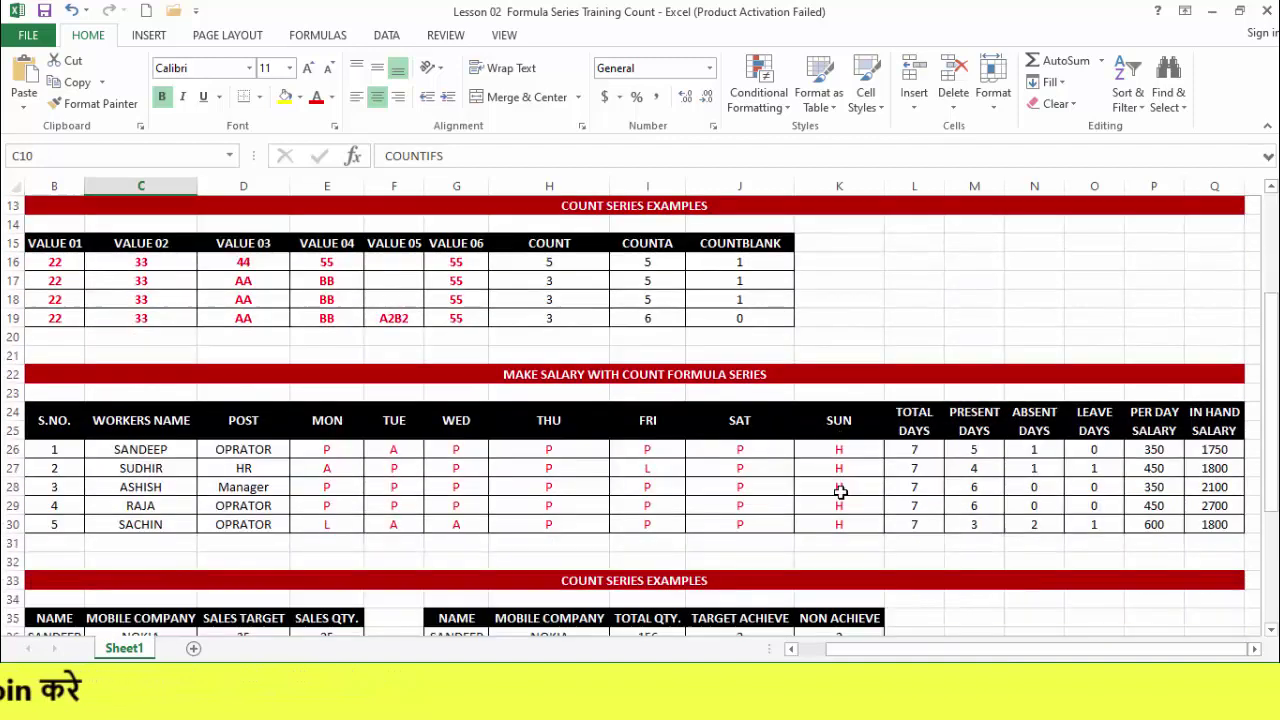
scroll(840, 492, "down", 4)
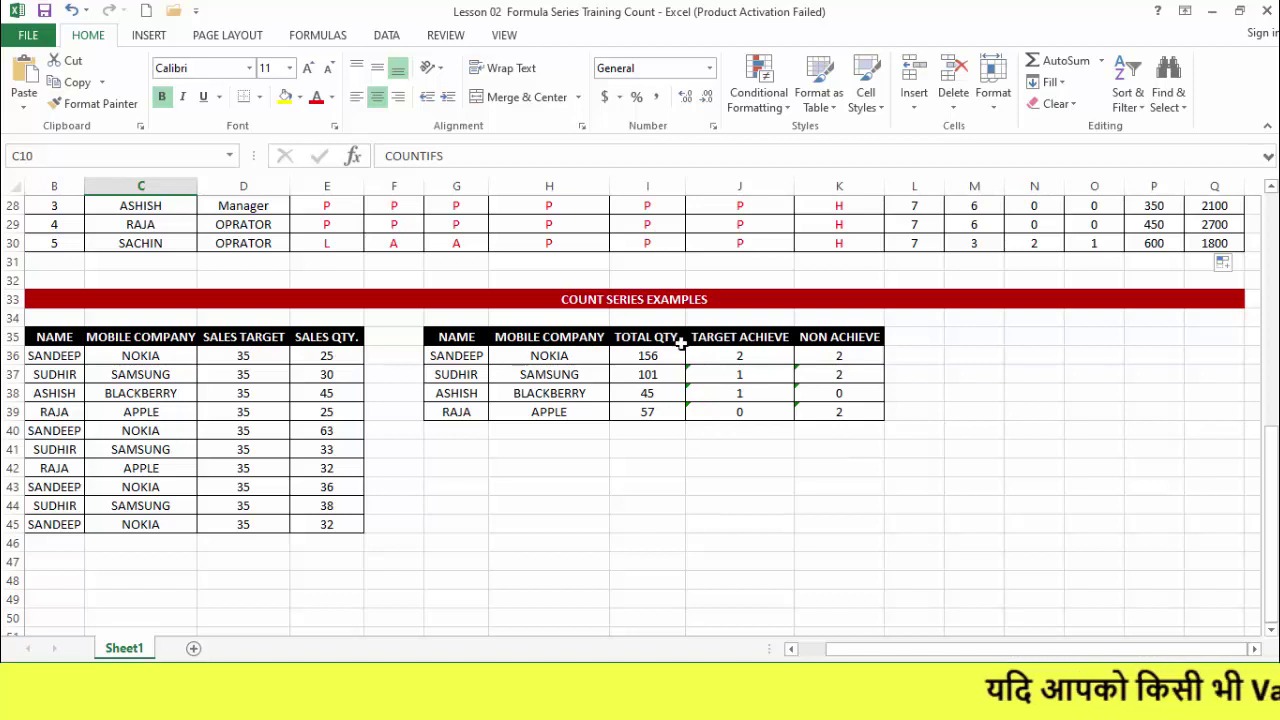
left_click_drag(44, 345, 331, 525)
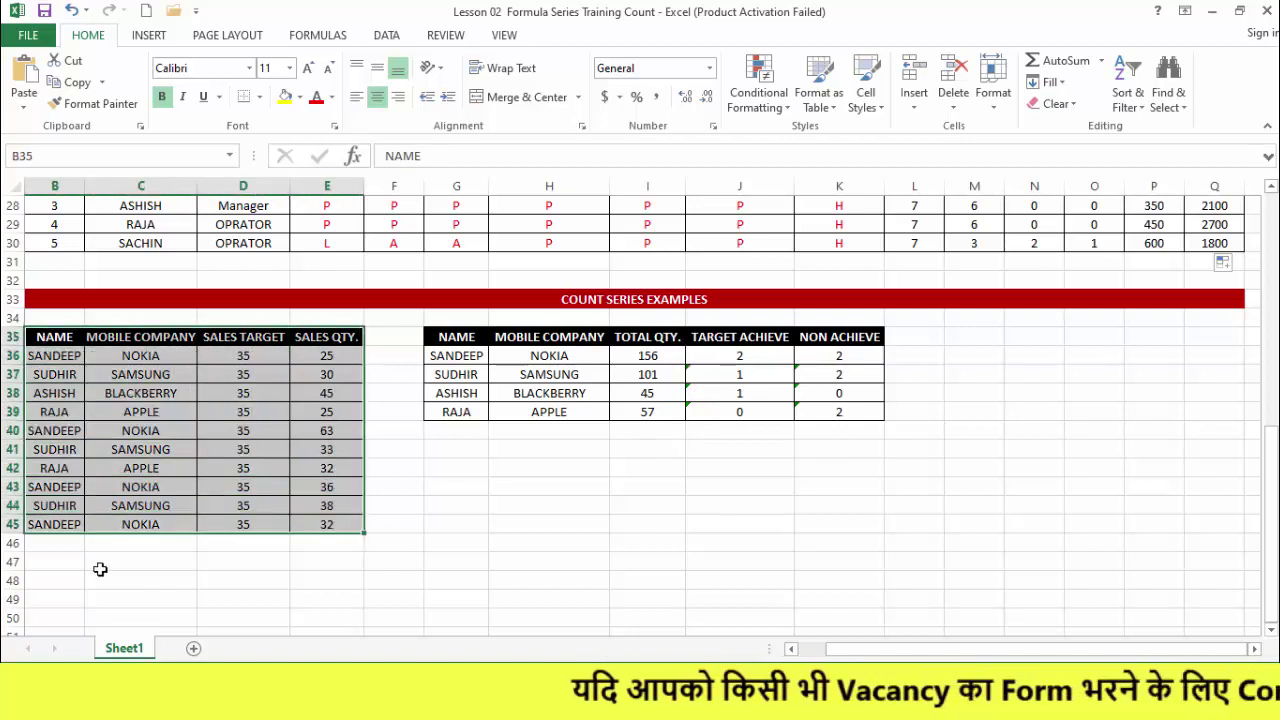
left_click(60, 564)
key("ctrl+Up")
Step: Review the NAME, MOBILE COMPANY, SALES TARGET and SALES QTY. columns of the sales table in rows 36 to 45
left_click(62, 356)
left_click_drag(62, 356, 60, 528)
left_click_drag(142, 364, 143, 527)
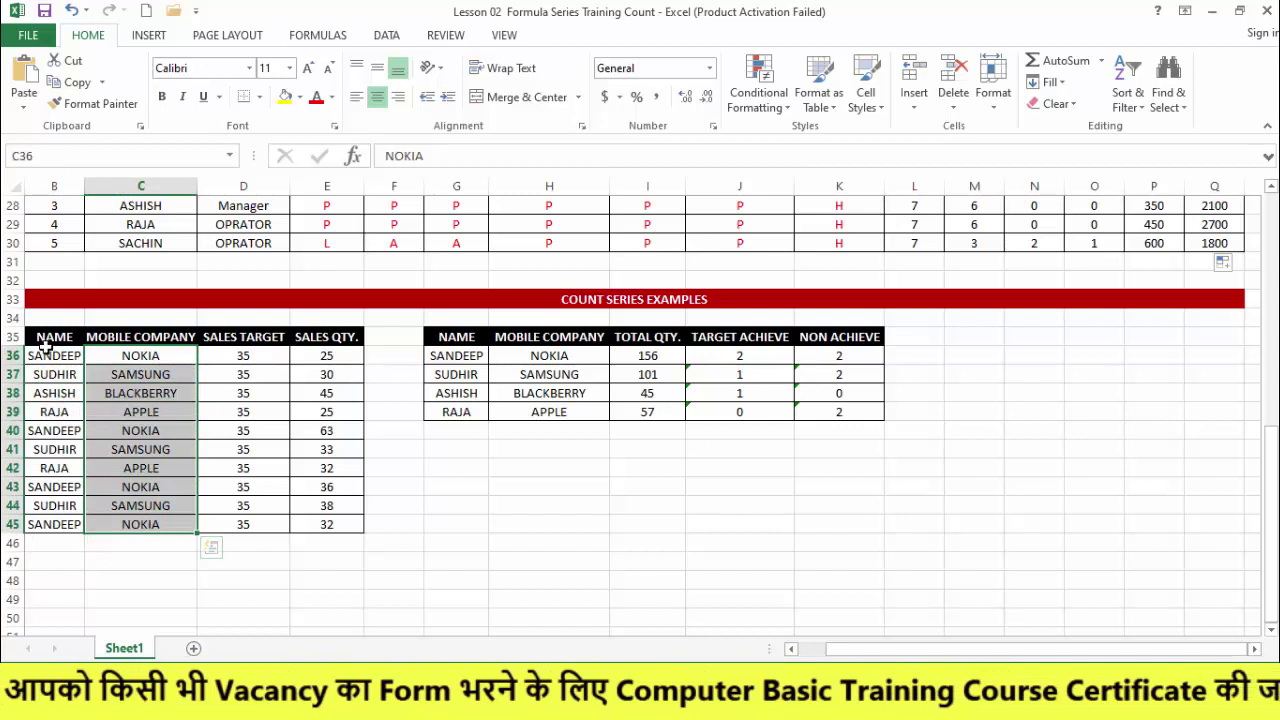
left_click_drag(46, 350, 46, 526)
left_click_drag(135, 355, 140, 515)
left_click_drag(229, 357, 246, 524)
left_click(331, 358)
left_click_drag(331, 358, 334, 528)
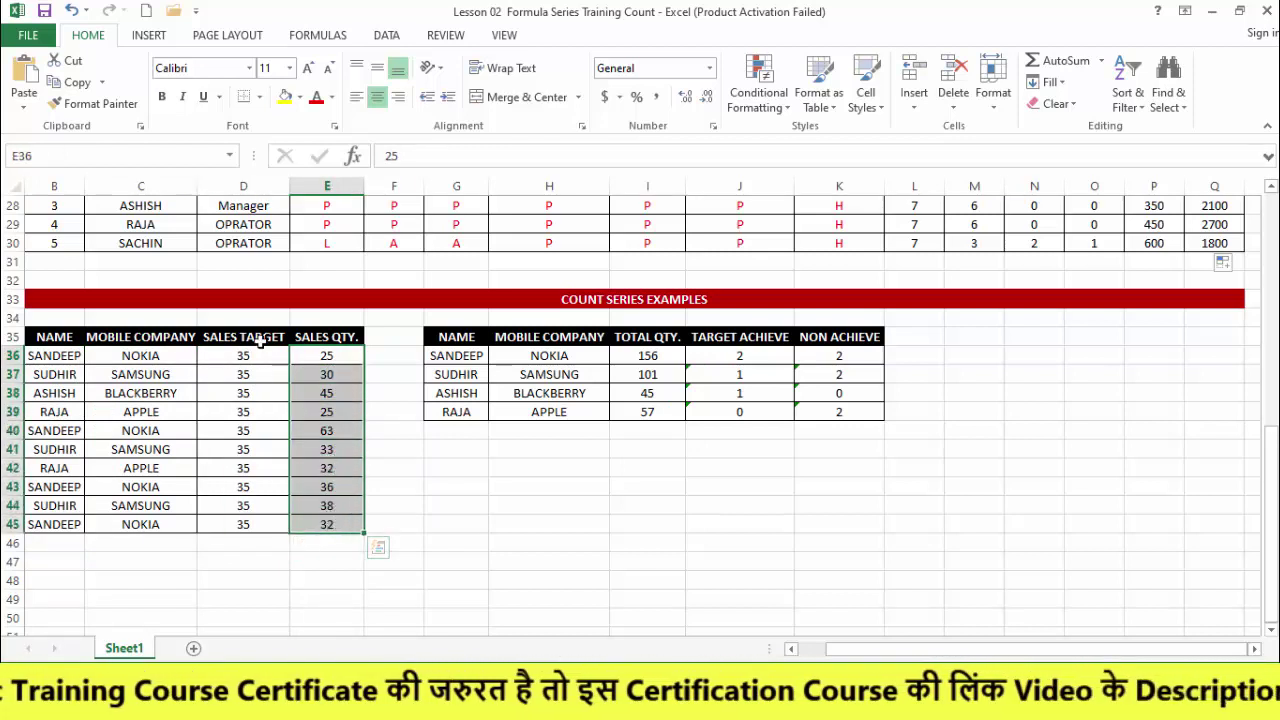
Step: Compare the sales targets with the sales quantities, and match the sales table's names to the summary table starting at G36
left_click(248, 355)
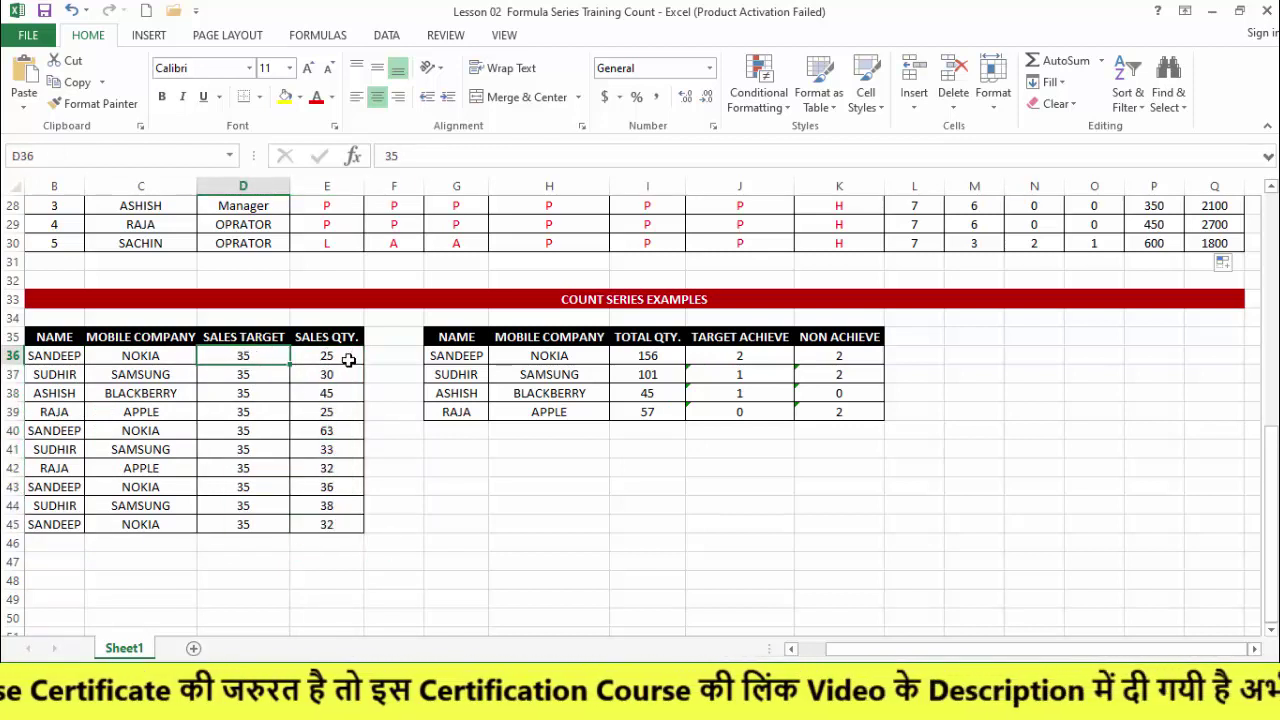
left_click(254, 378)
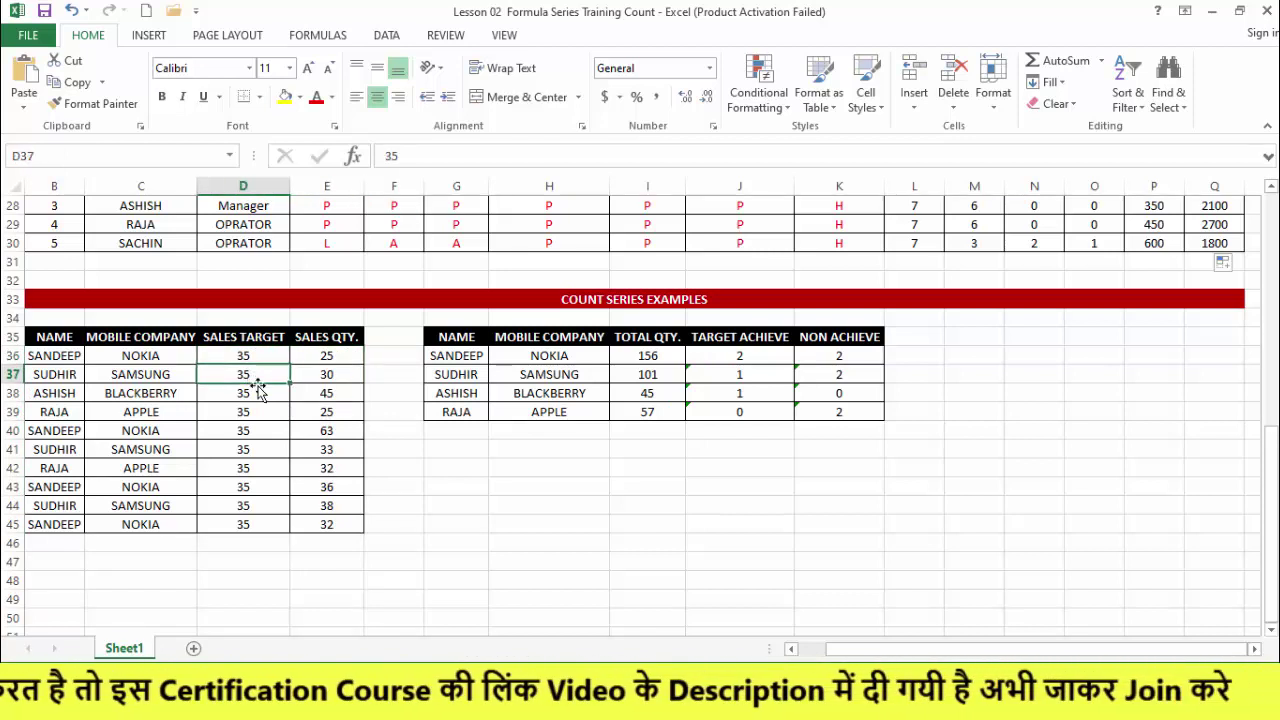
left_click(340, 374)
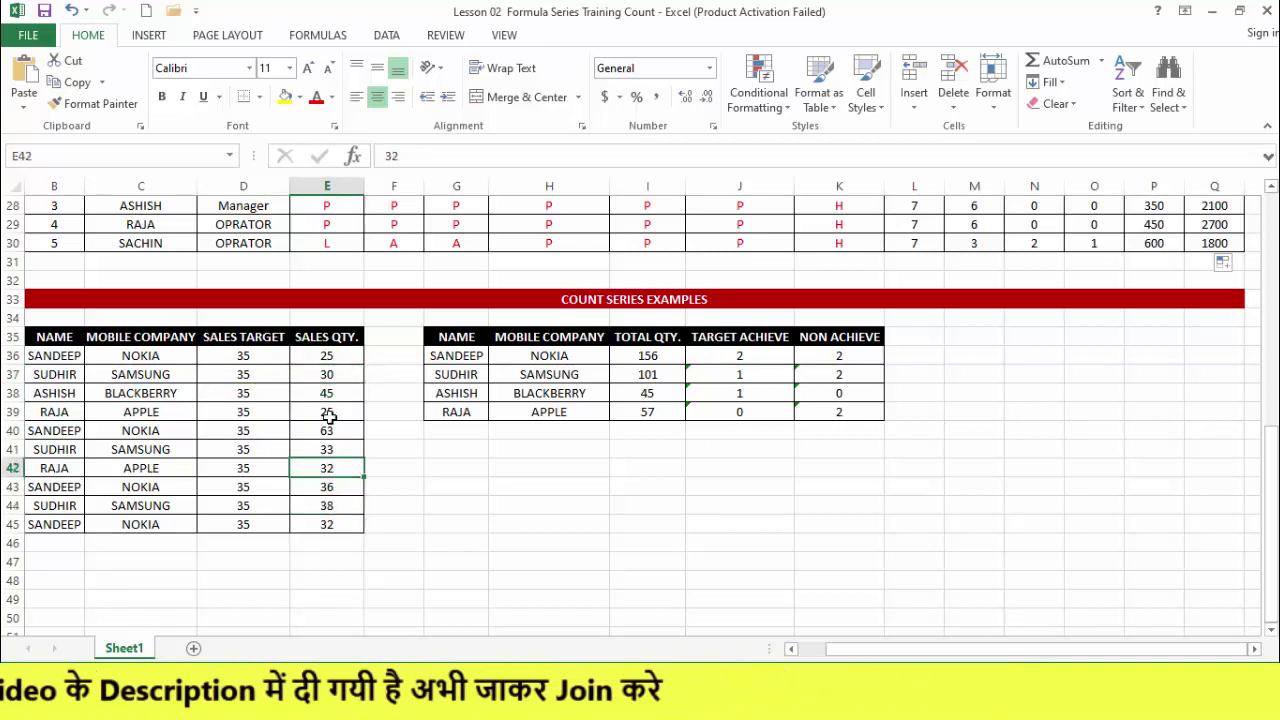
left_click_drag(327, 357, 296, 484)
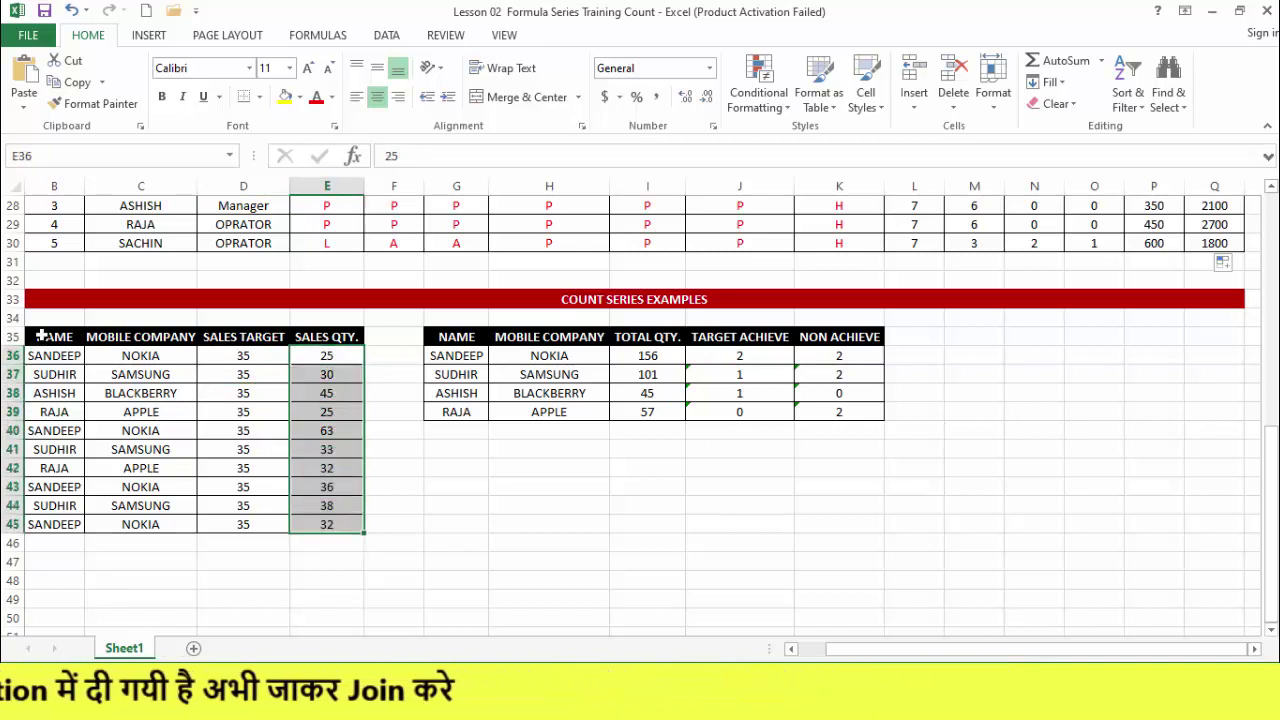
left_click_drag(40, 337, 328, 530)
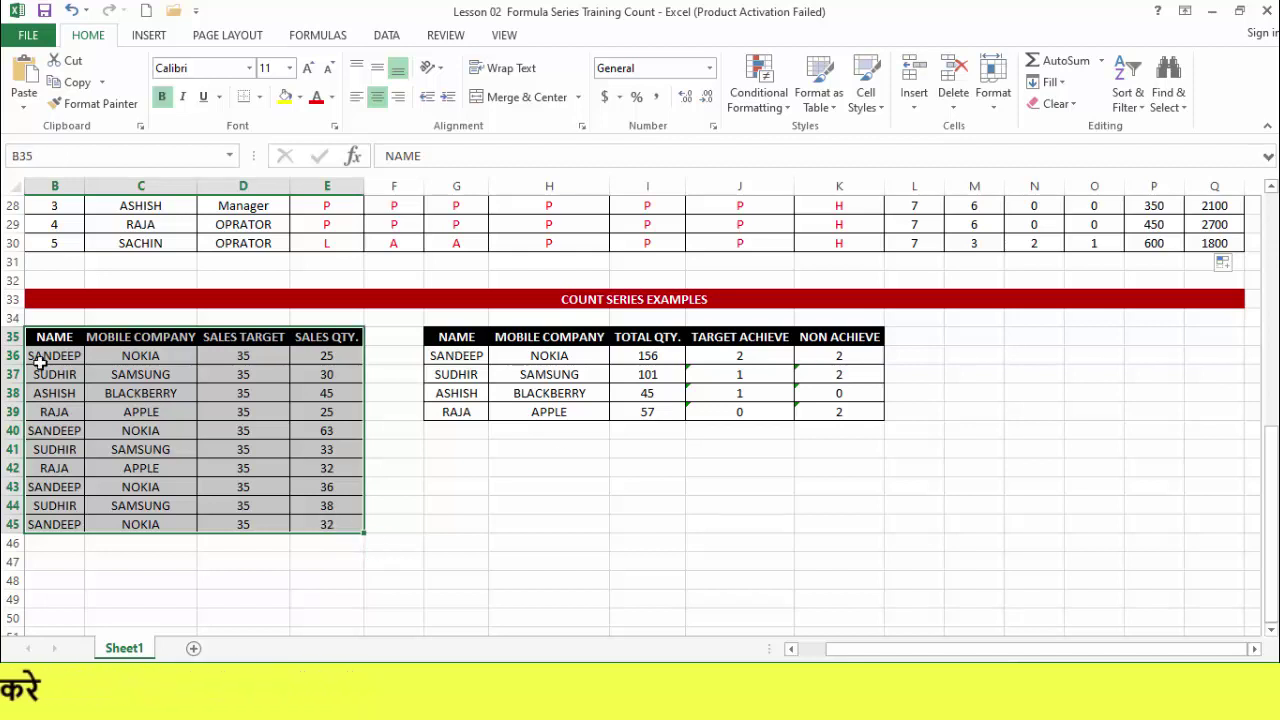
left_click_drag(40, 360, 54, 521)
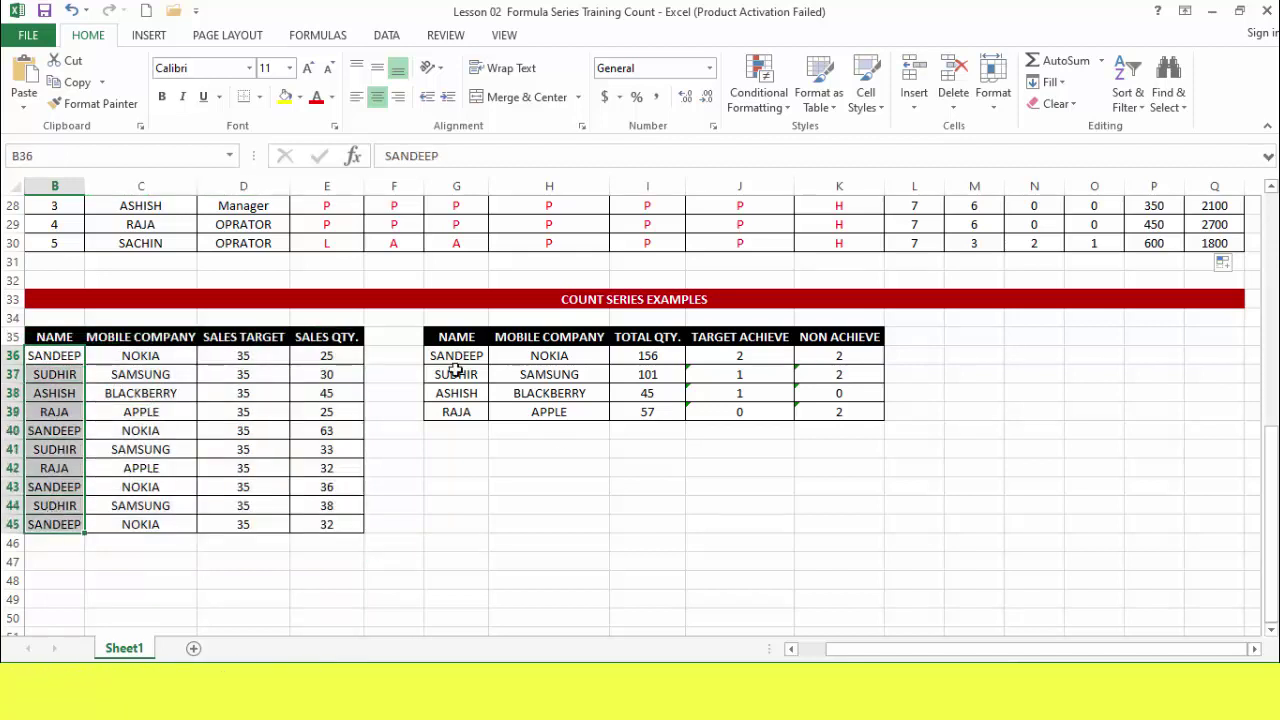
left_click(455, 357)
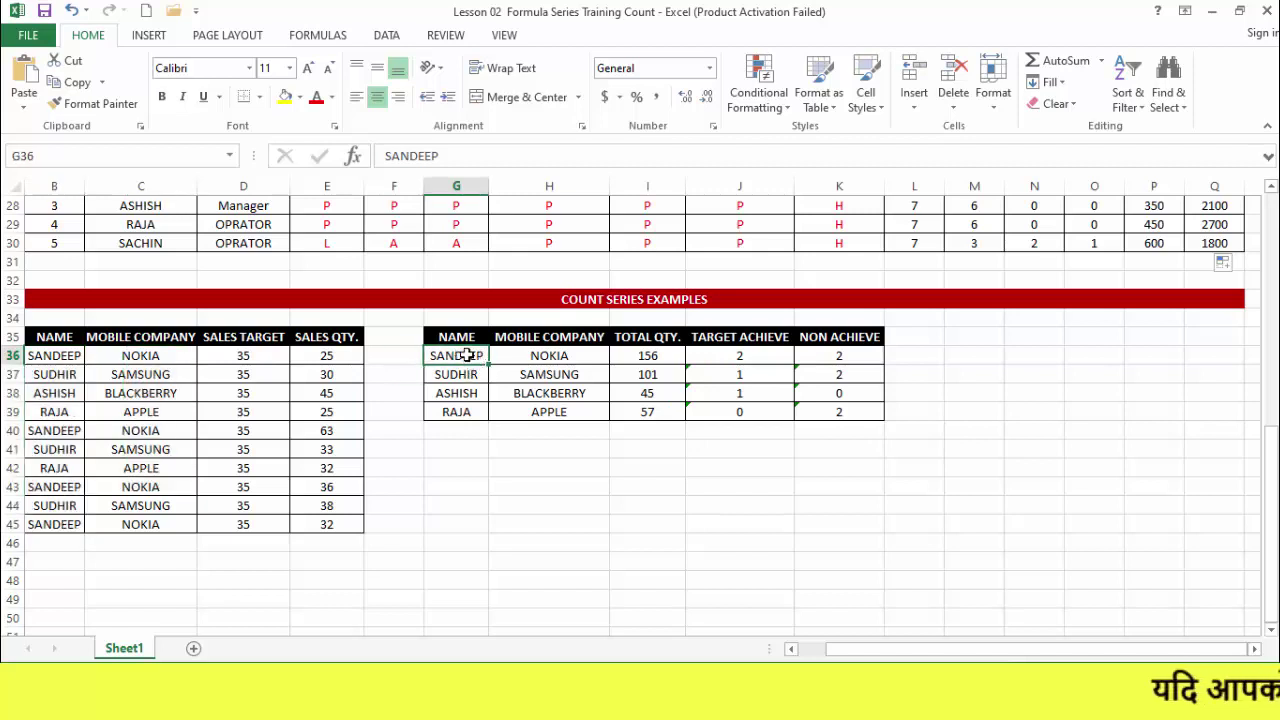
Step: Review the NAME and MOBILE COMPANY entries in G37:H39 and the first TOTAL QTY. formula in I36 of the summary table
left_click(466, 373)
left_click(472, 393)
left_click(462, 411)
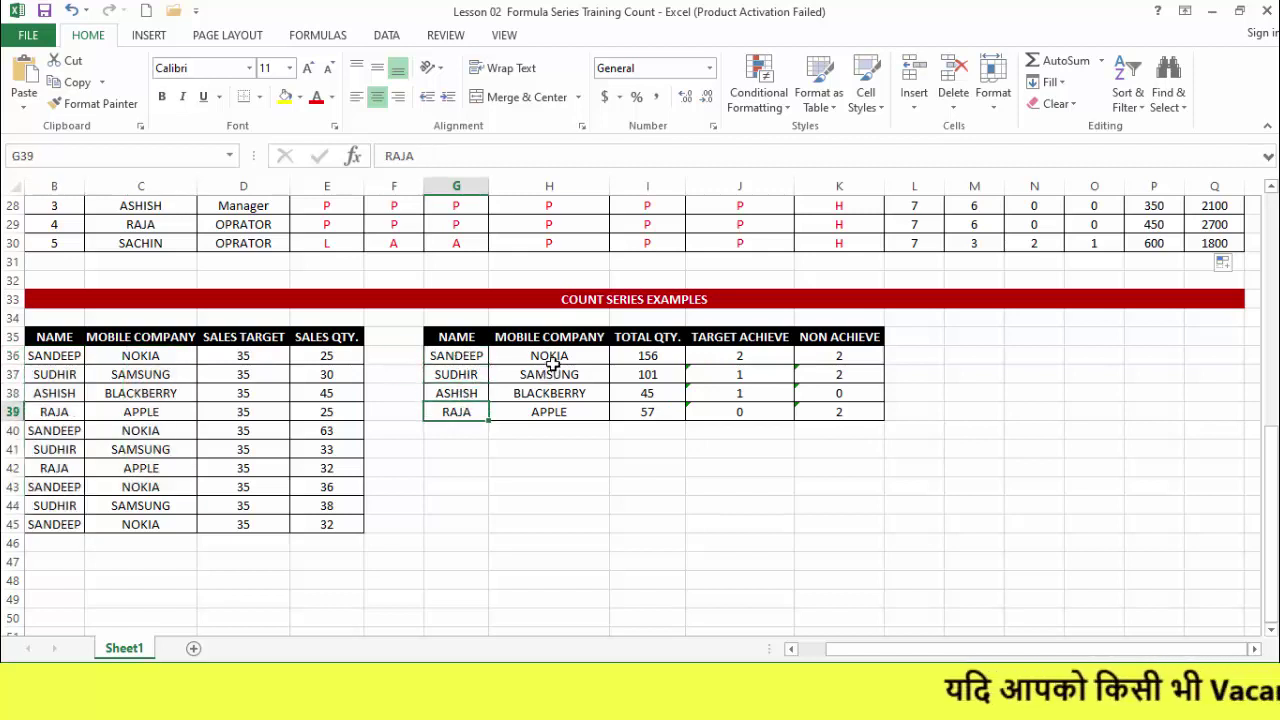
left_click(553, 356)
left_click(545, 373)
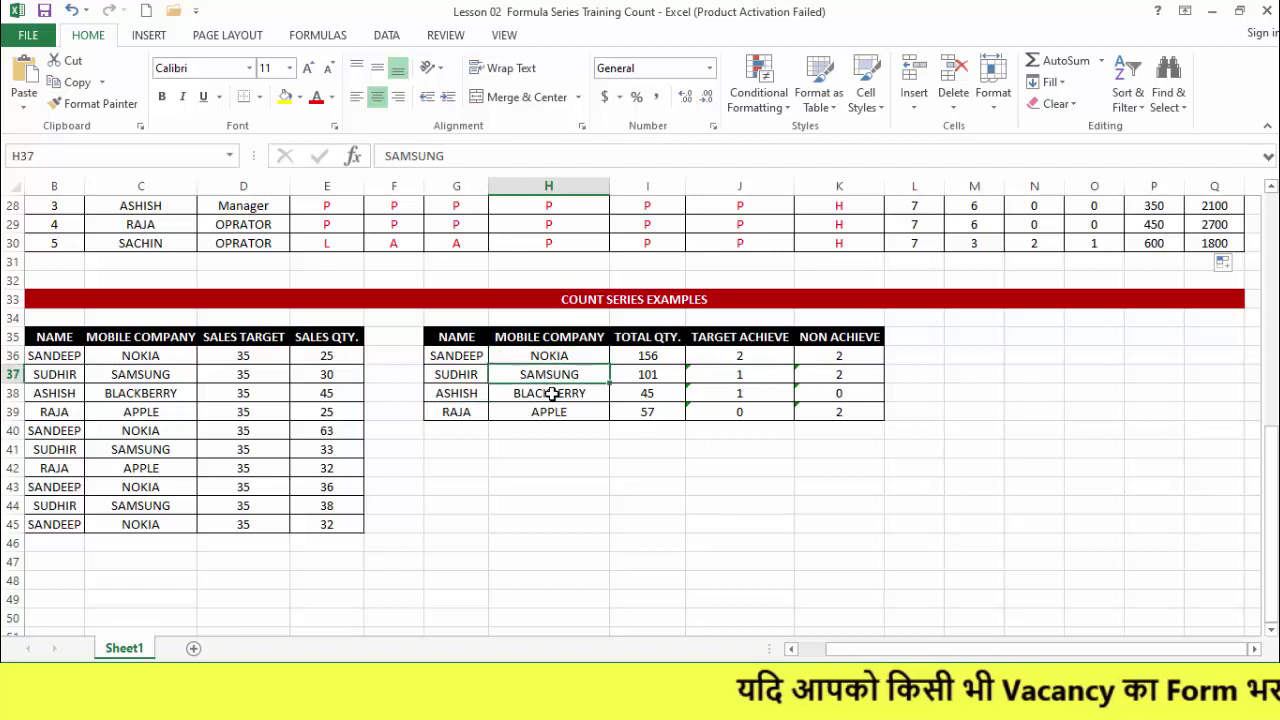
left_click(558, 392)
left_click(551, 411)
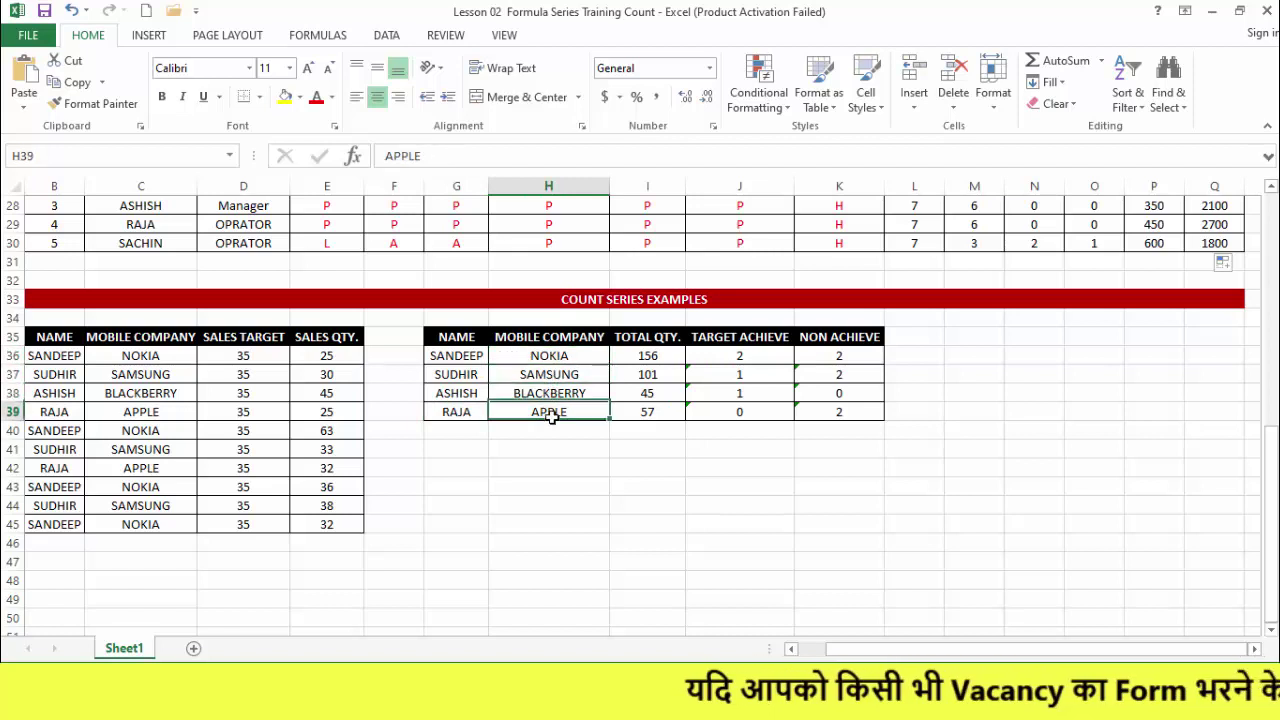
left_click(639, 358)
left_click(578, 358)
left_click(636, 357)
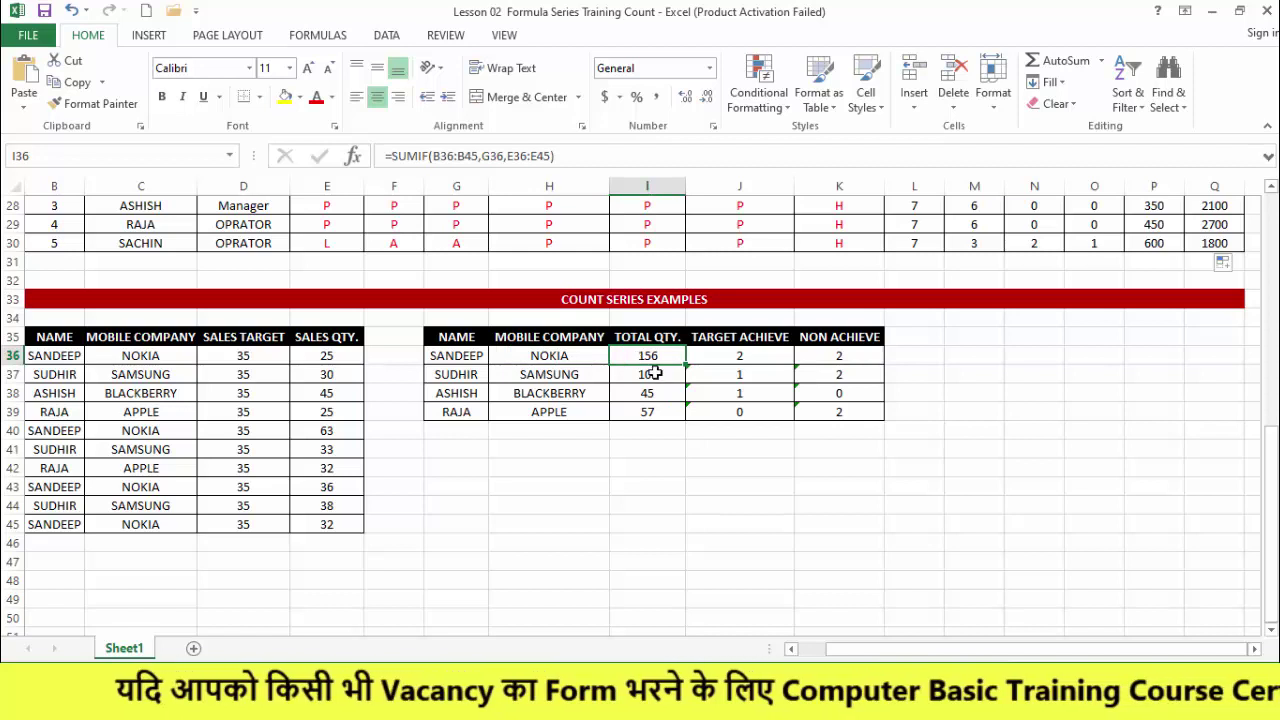
Step: Clear TOTAL QTY. cells I37:I39 and undo back until I38:I39 and J37:K39 are blank while I37 keeps its total
left_click_drag(650, 375, 657, 414)
key("Delete")
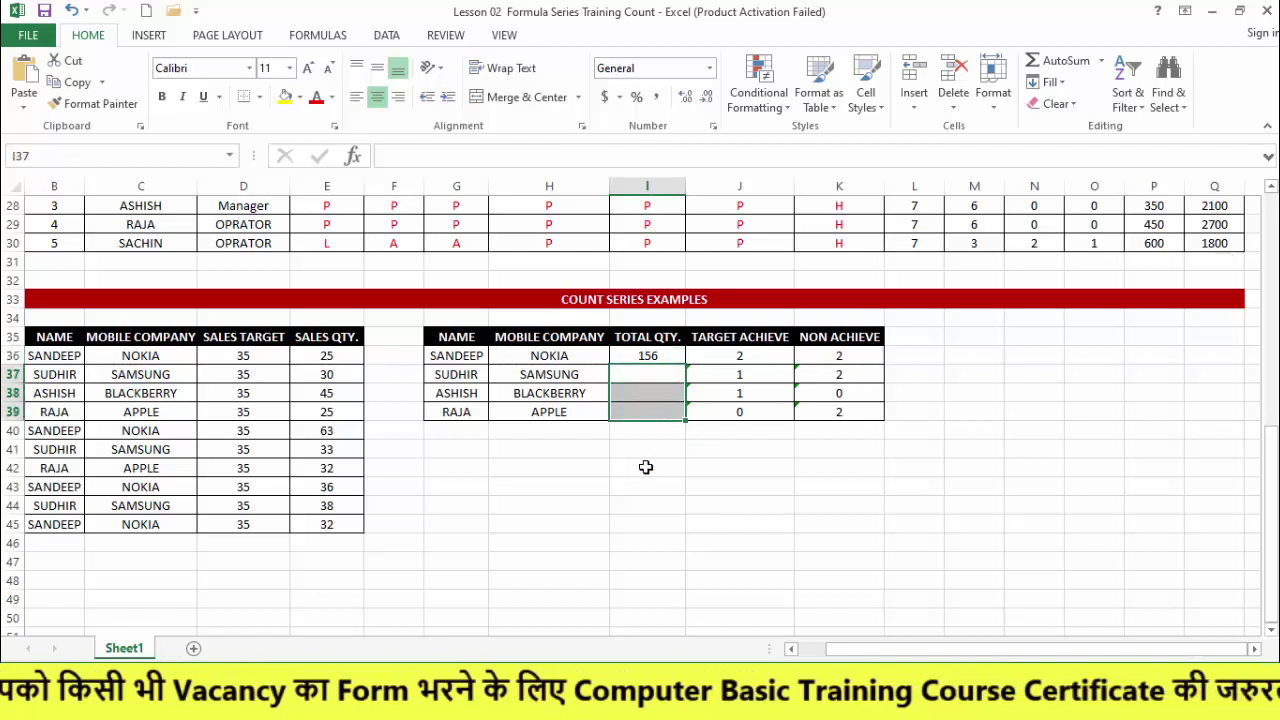
key("ctrl+z")
key("ctrl+z")
key("ctrl+z")
Step: Build the third salesperson's TOTAL QTY. formula in I38 as =SUMIF(B36:B45,G38,E36:E45)
left_click(628, 389)
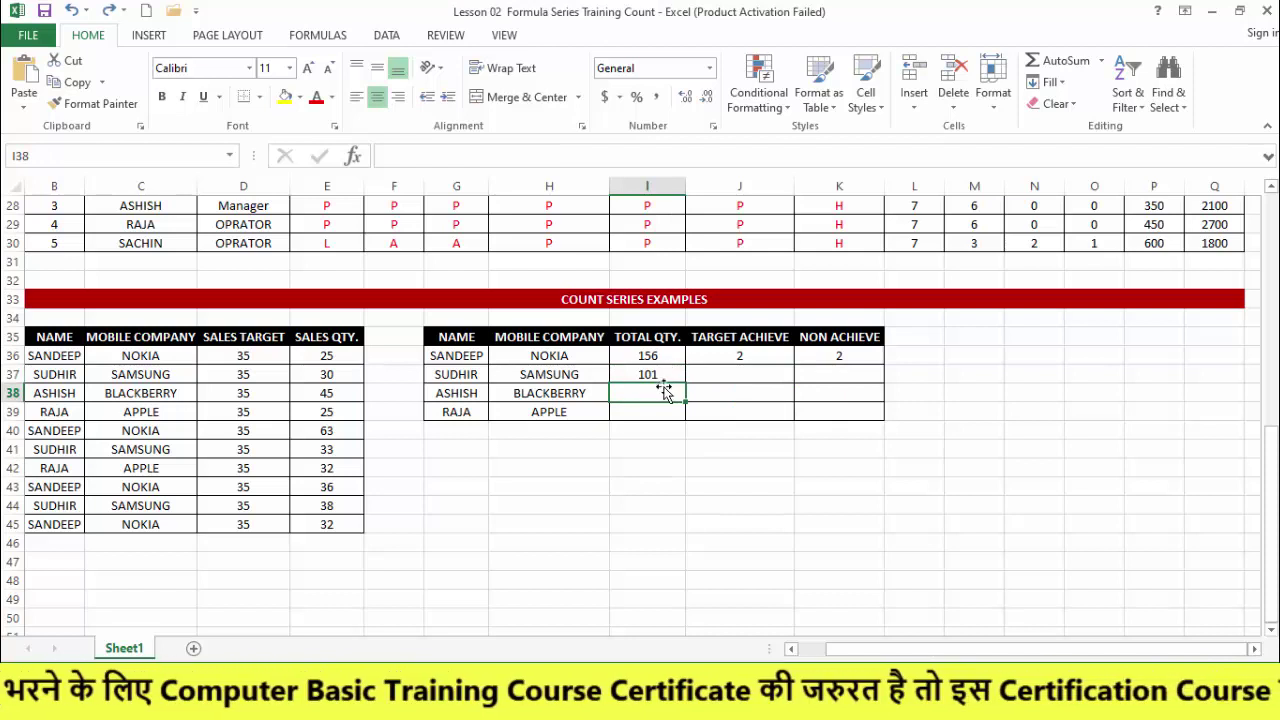
left_click(460, 397)
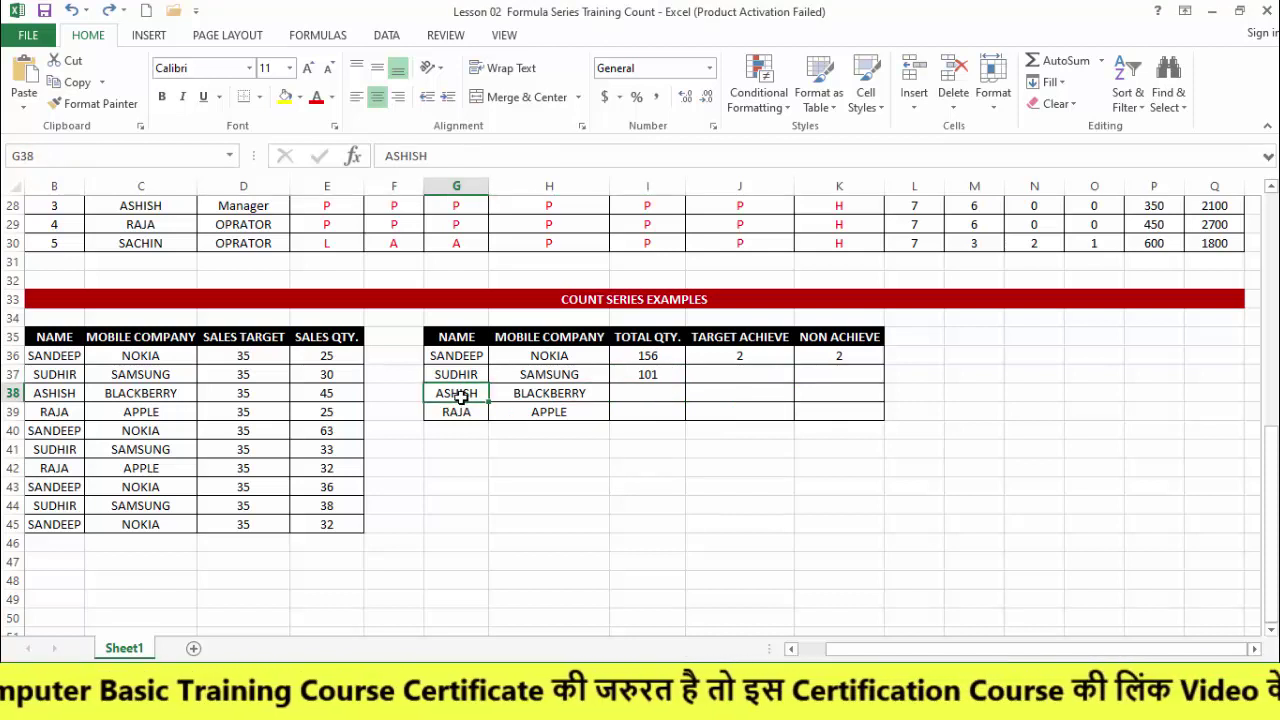
left_click(555, 399)
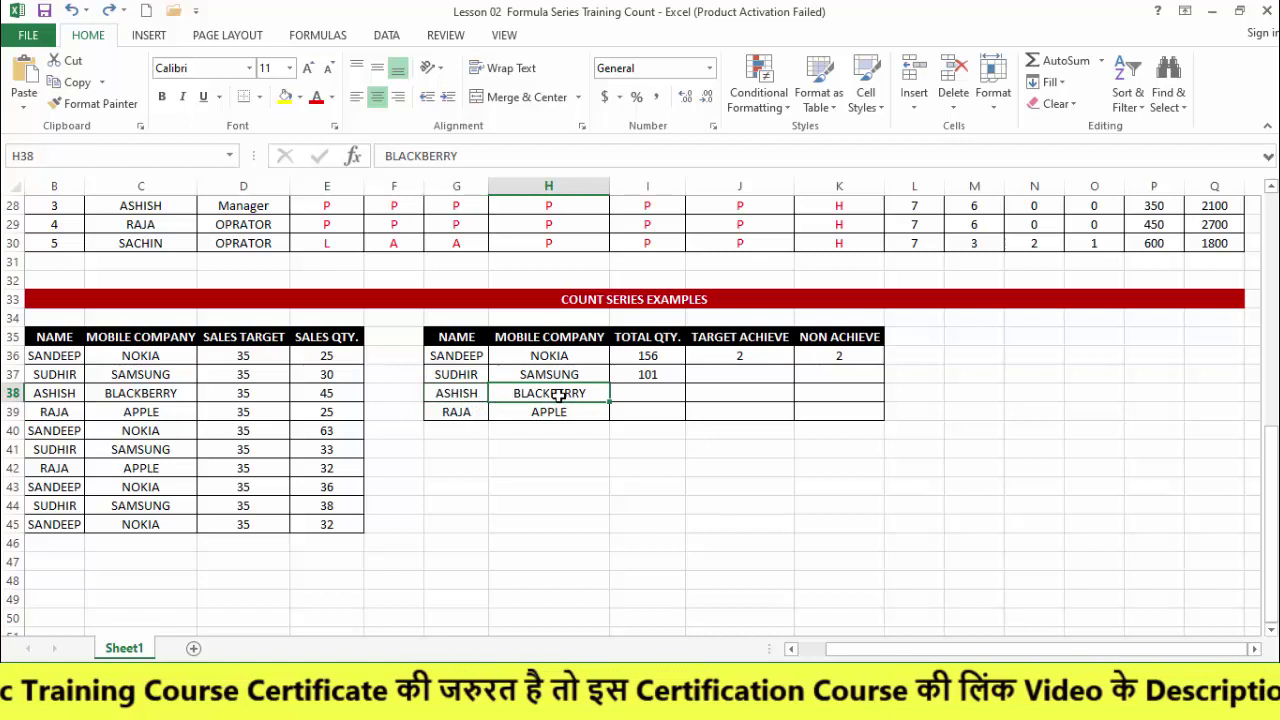
left_click(631, 393)
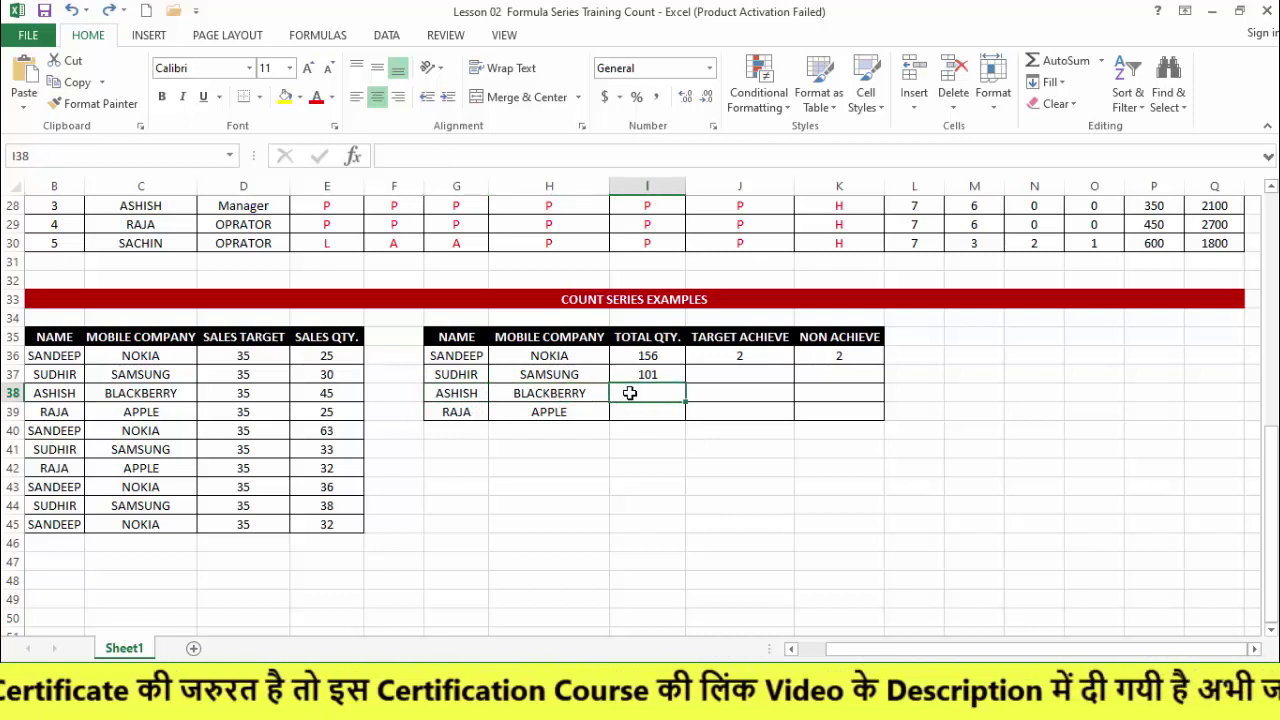
type("=")
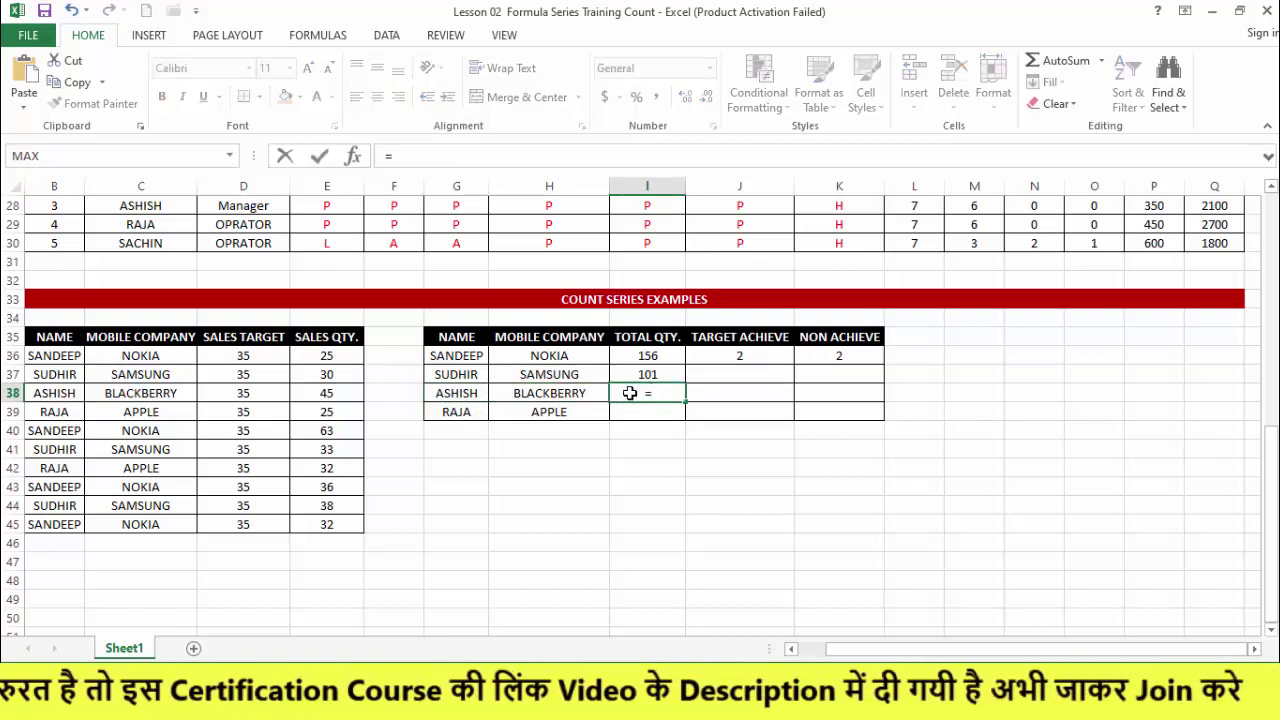
type("sumif")
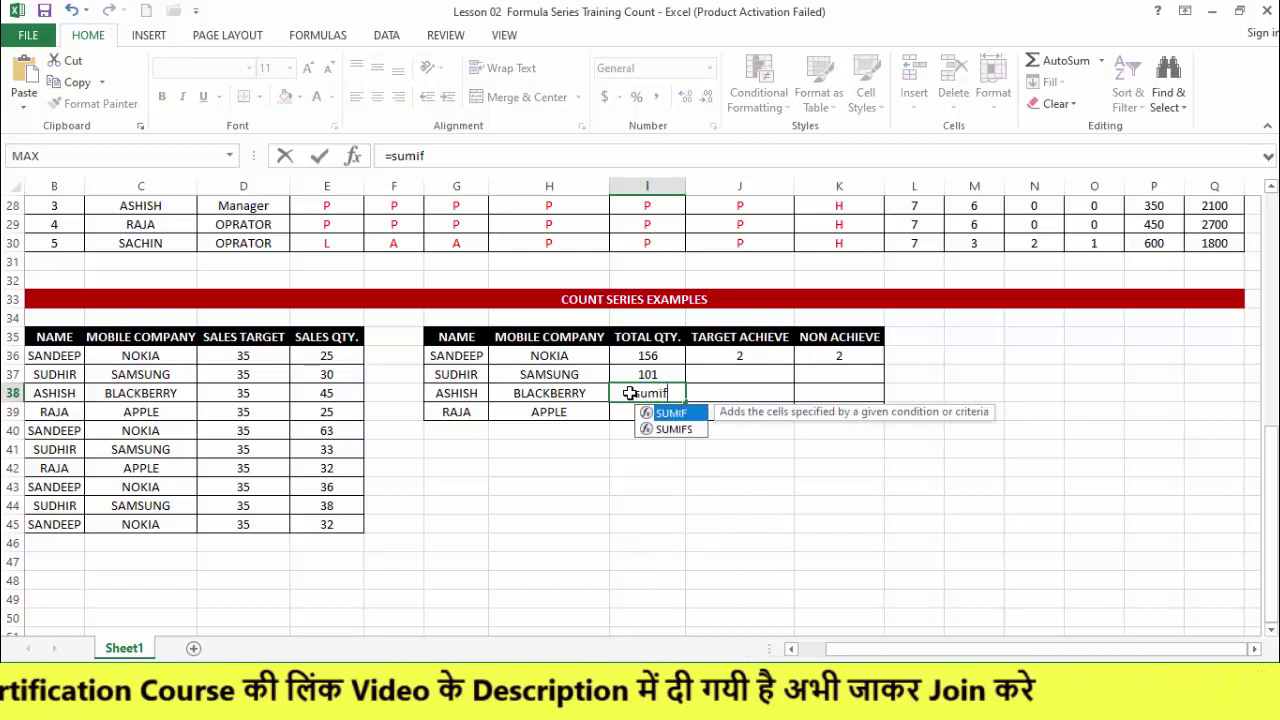
type("(")
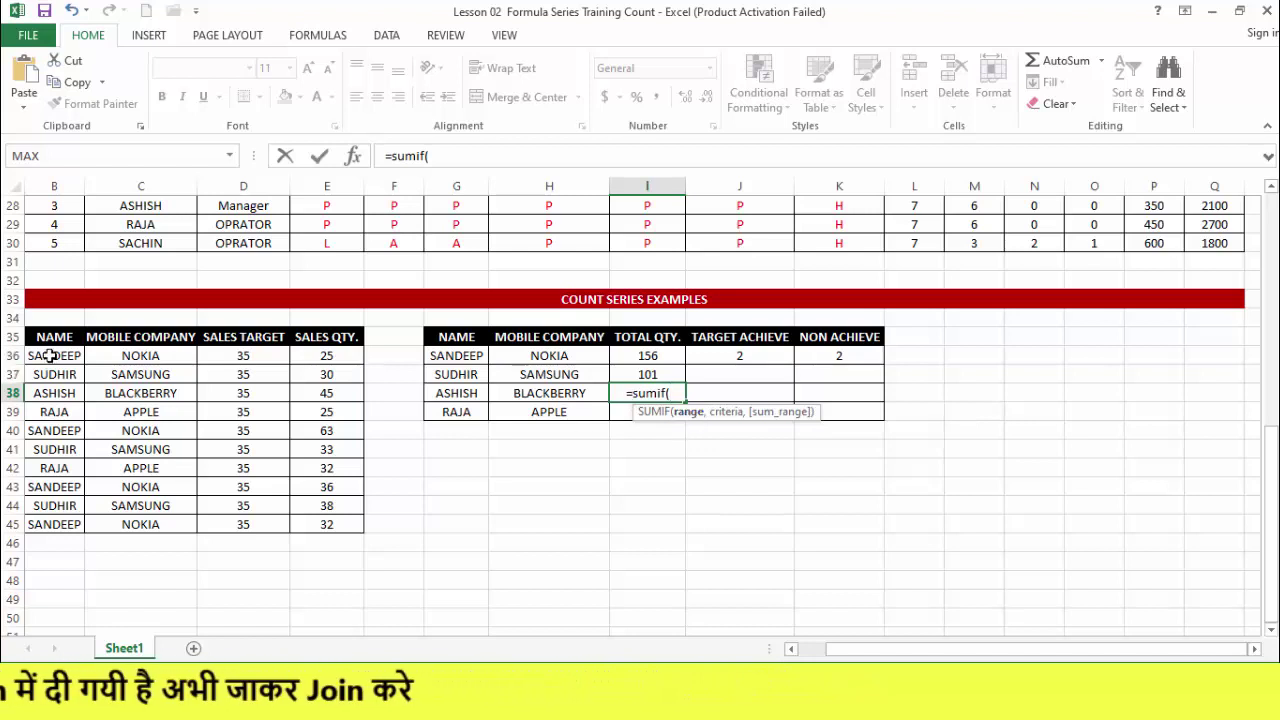
left_click_drag(46, 357, 62, 525)
type(",")
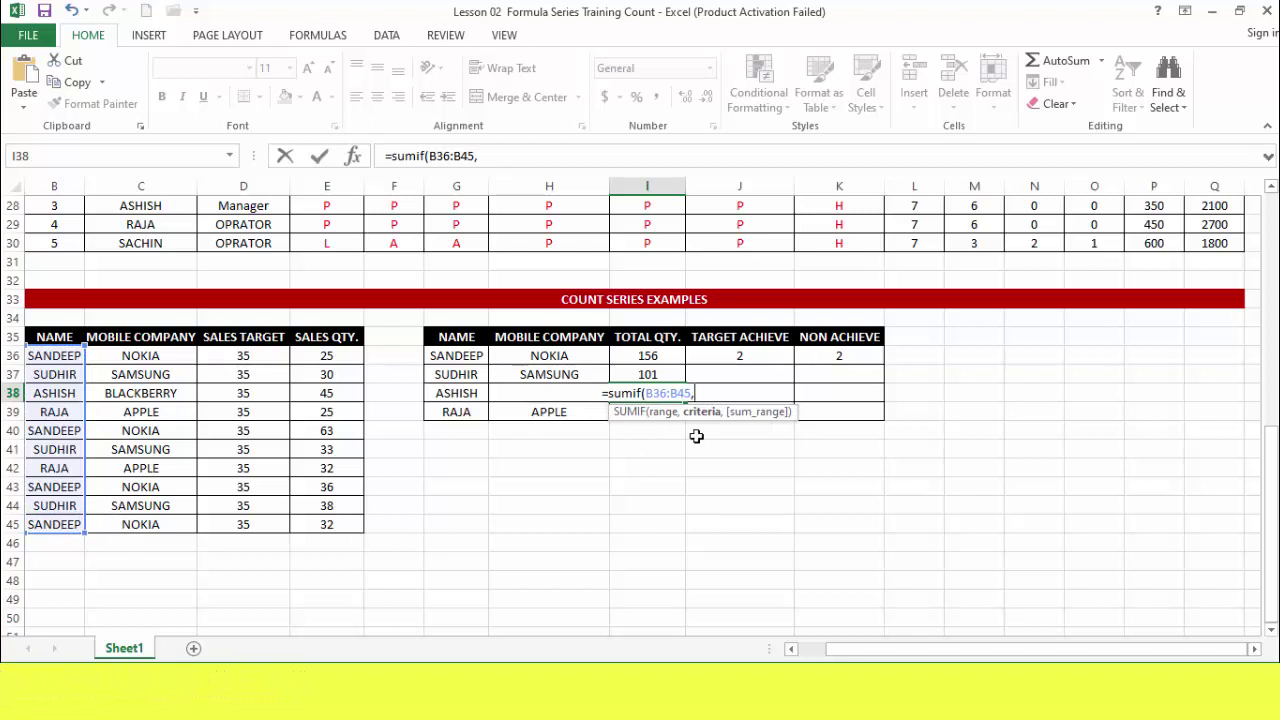
left_click(460, 395)
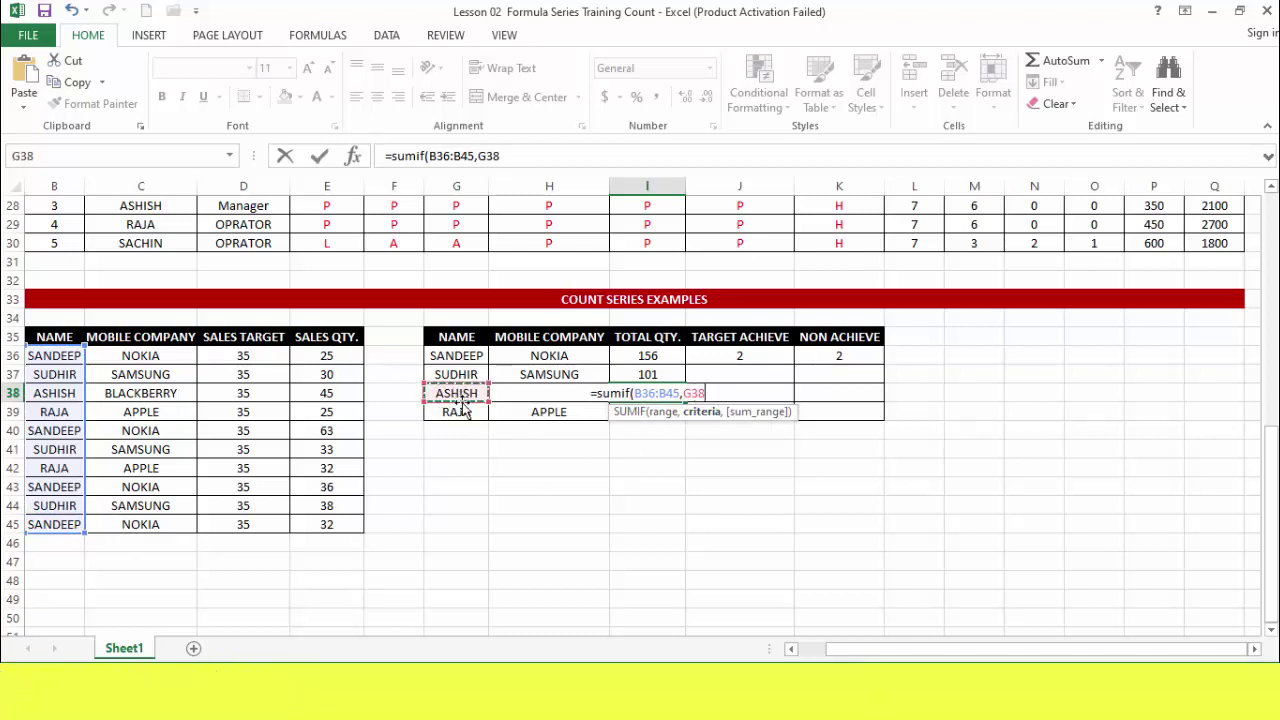
type(",")
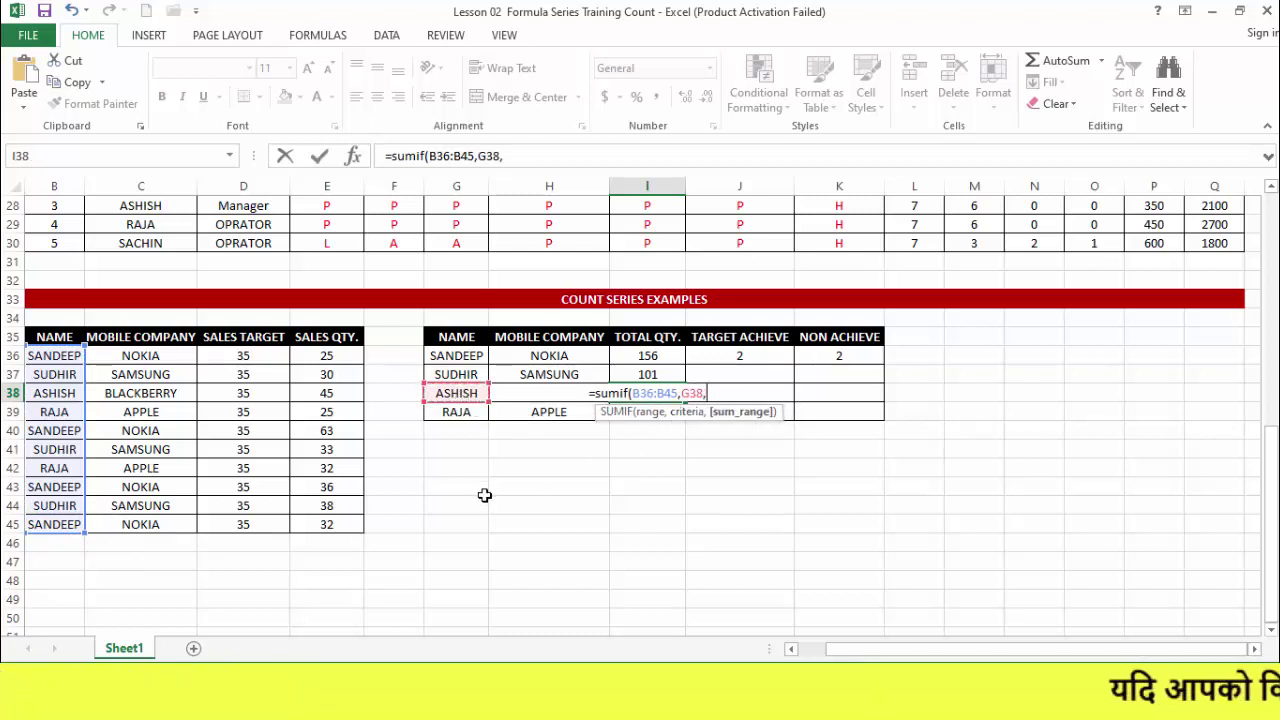
left_click_drag(333, 360, 333, 477)
left_click_drag(333, 531, 333, 531)
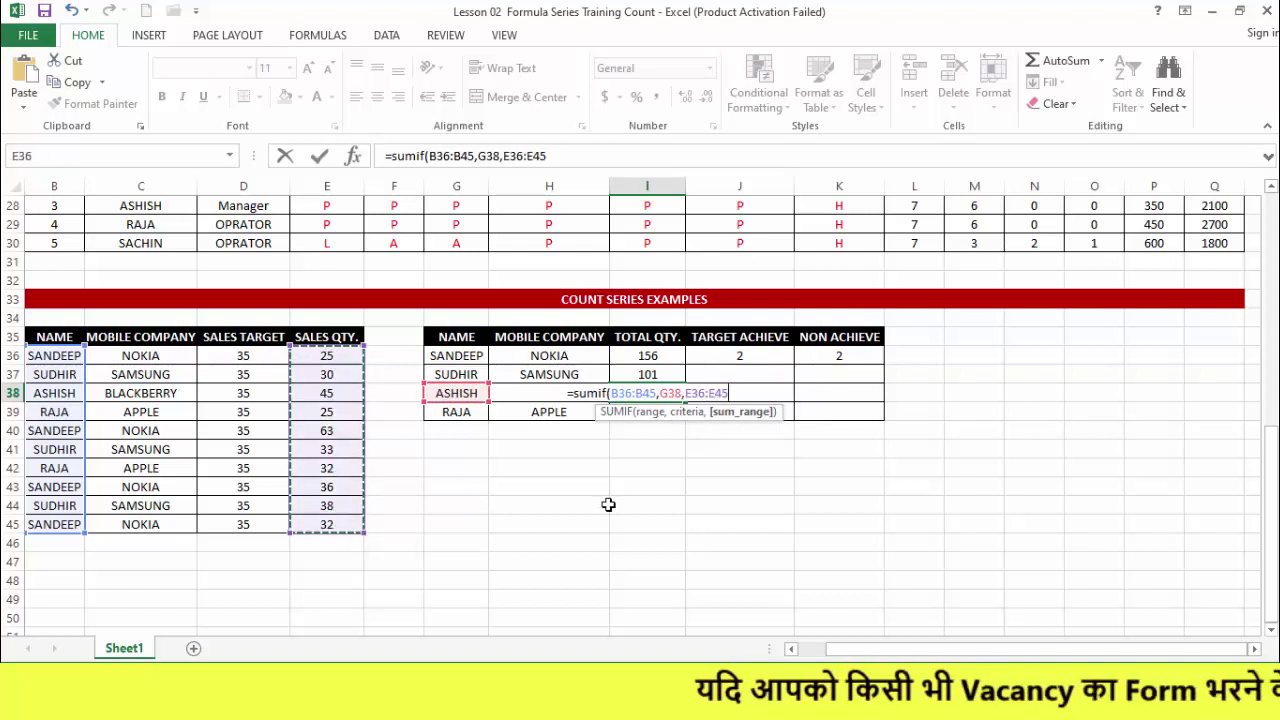
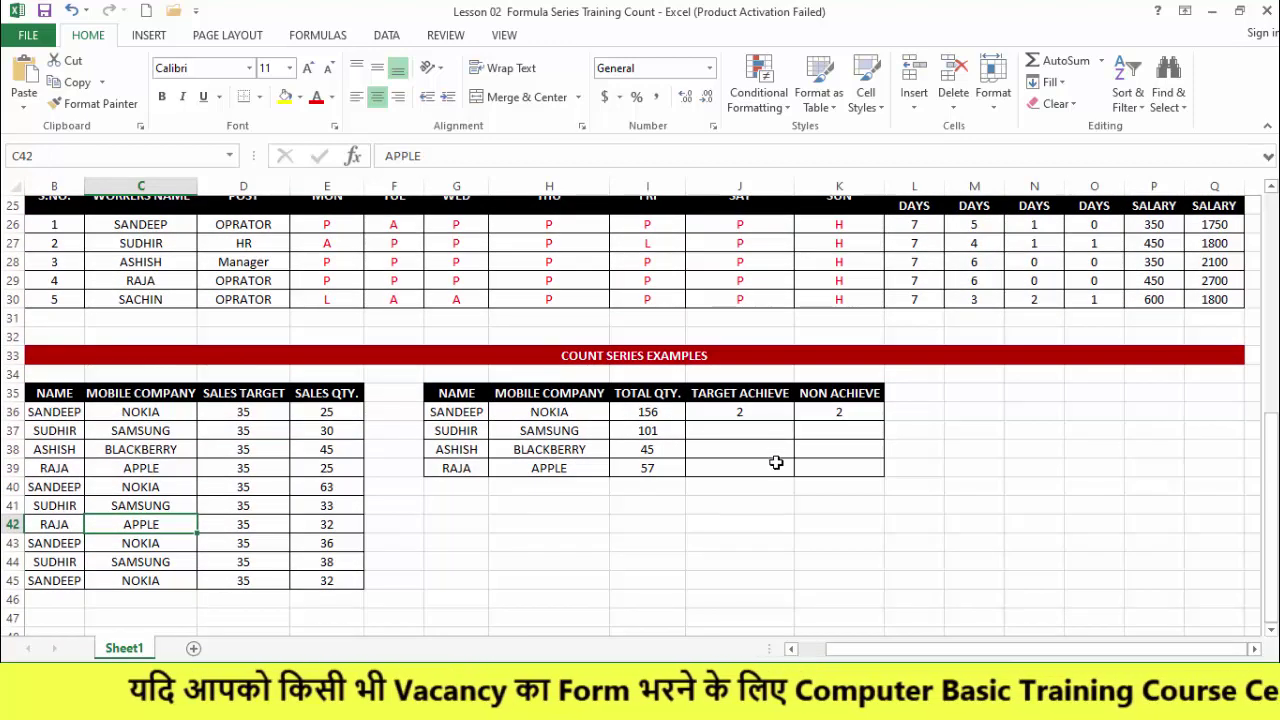
Step: Start a COUNTIFS formula in J37 that matches B36:B45 with G37 and C36:C45 with H37
left_click(709, 427)
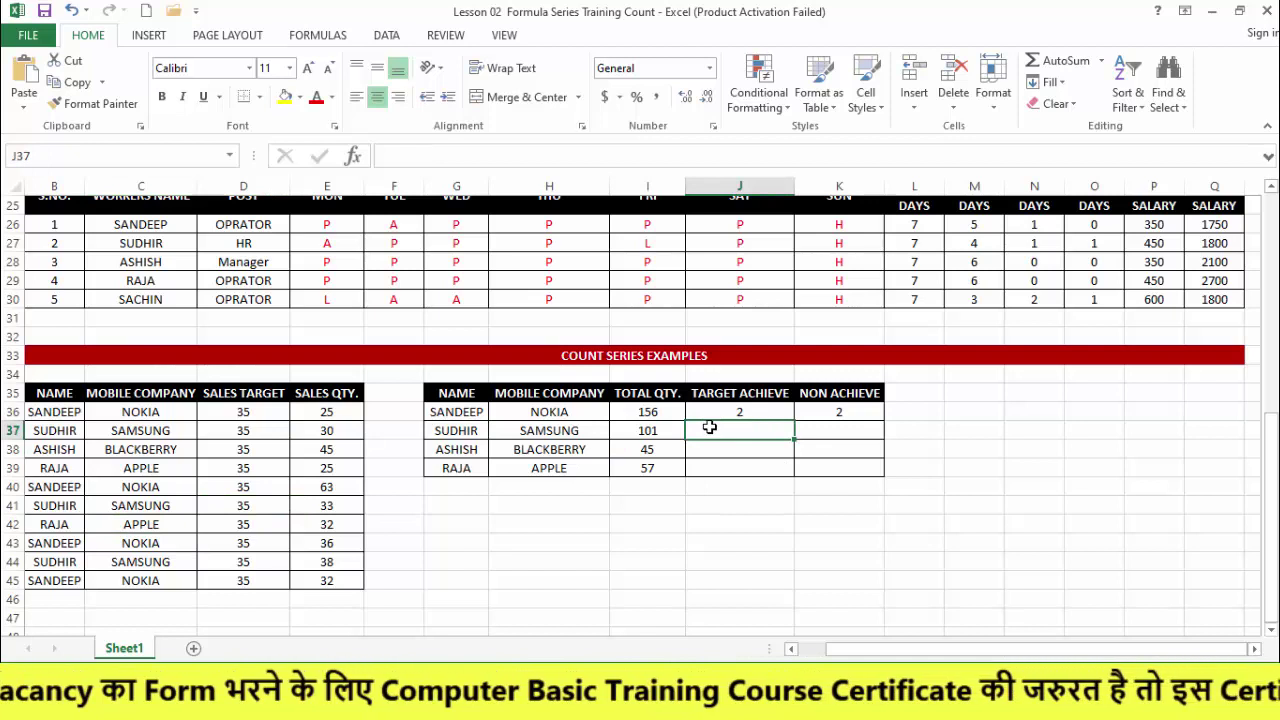
type("=")
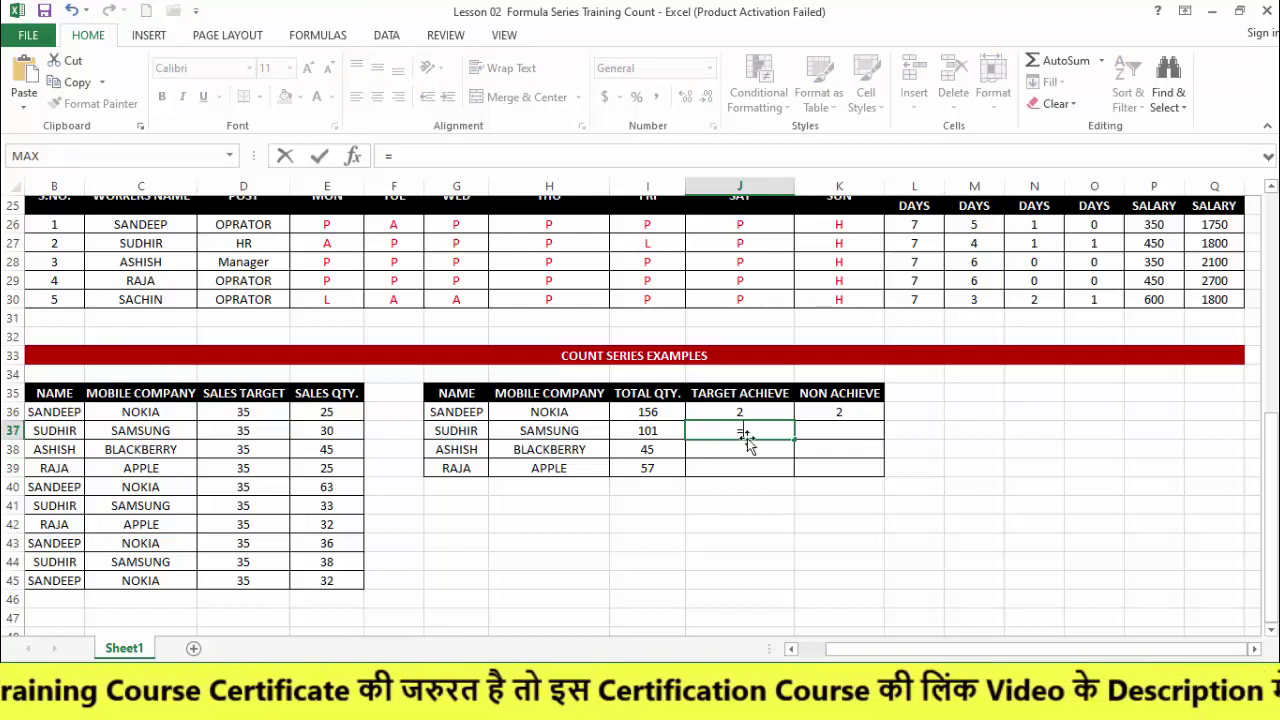
type("count")
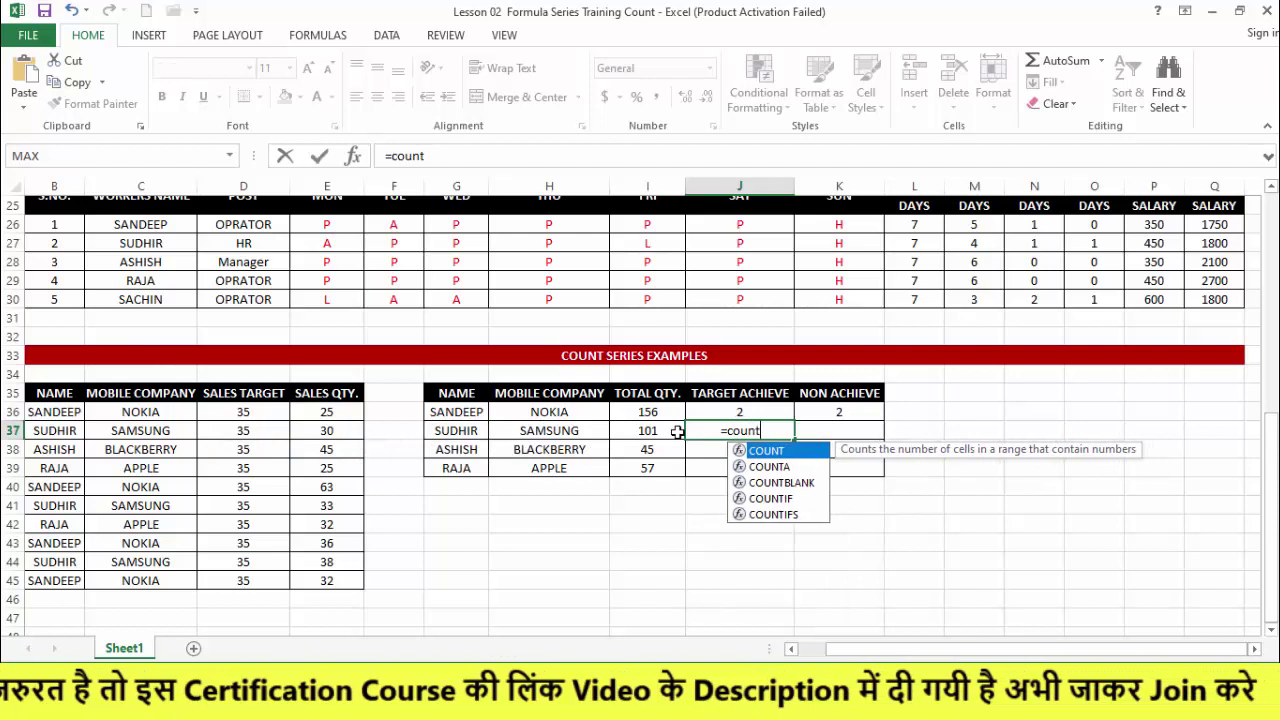
left_click(768, 516)
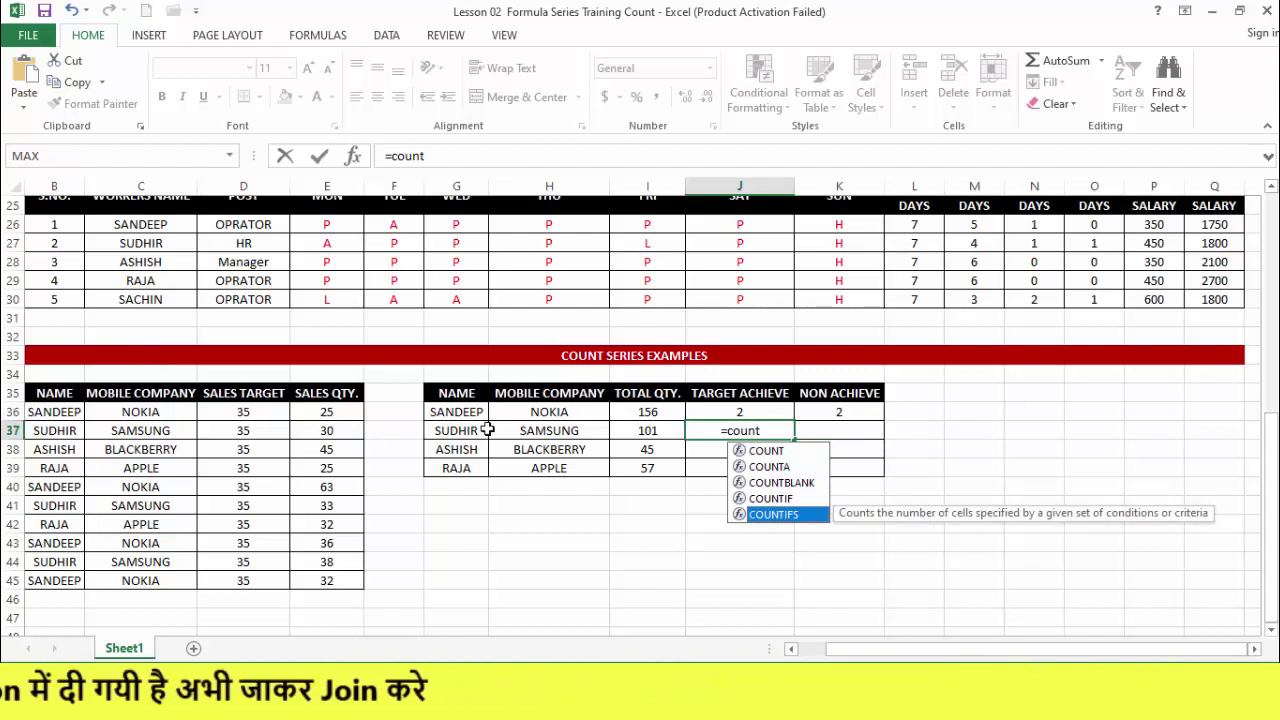
key("Tab")
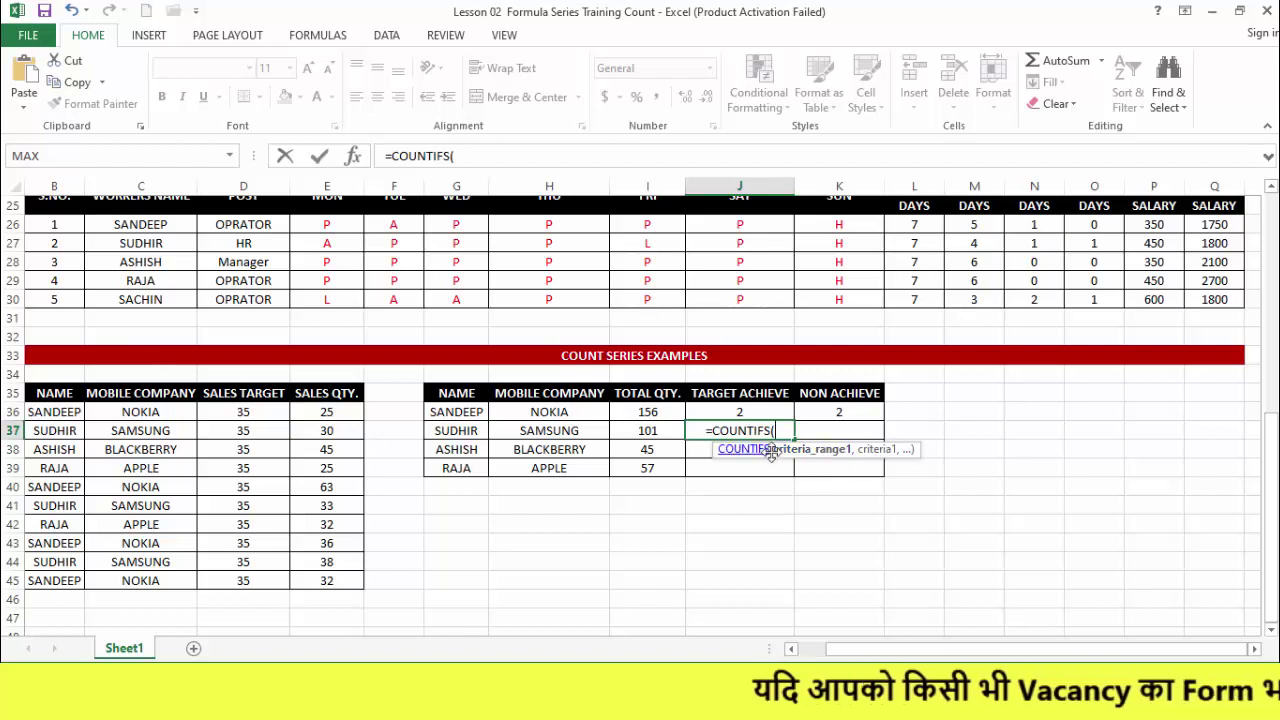
left_click_drag(57, 411, 62, 579)
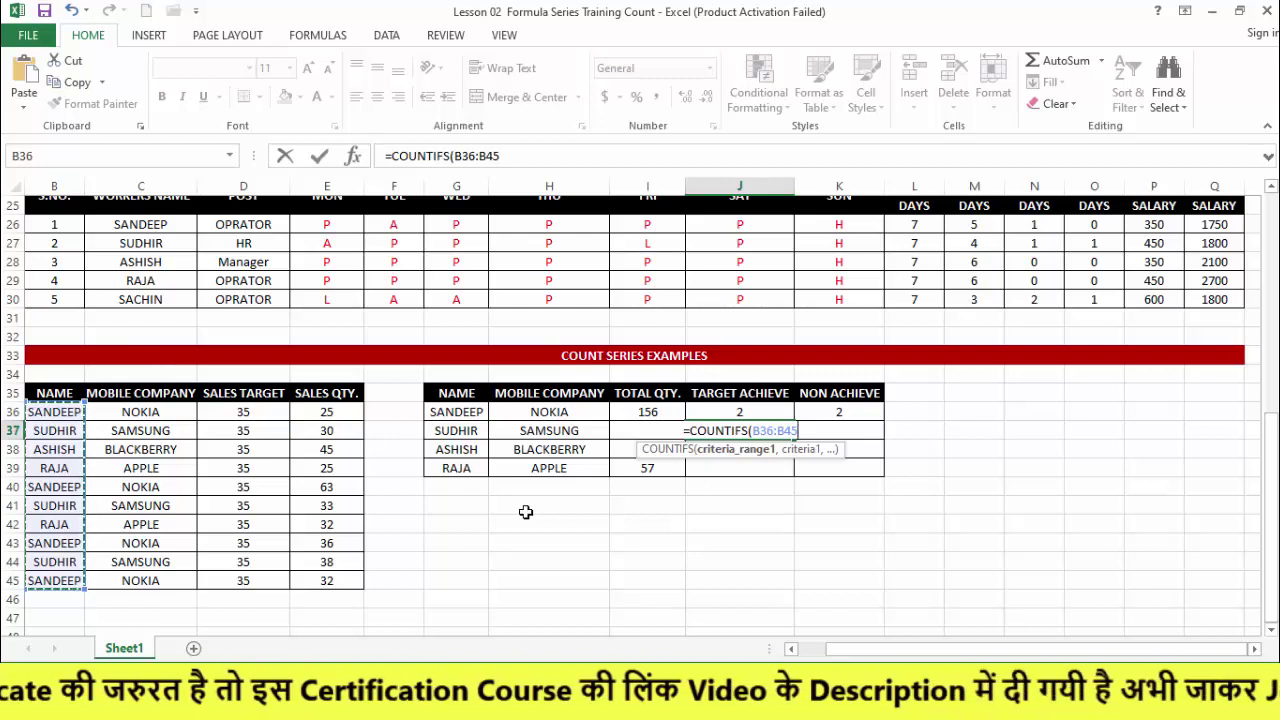
type(",")
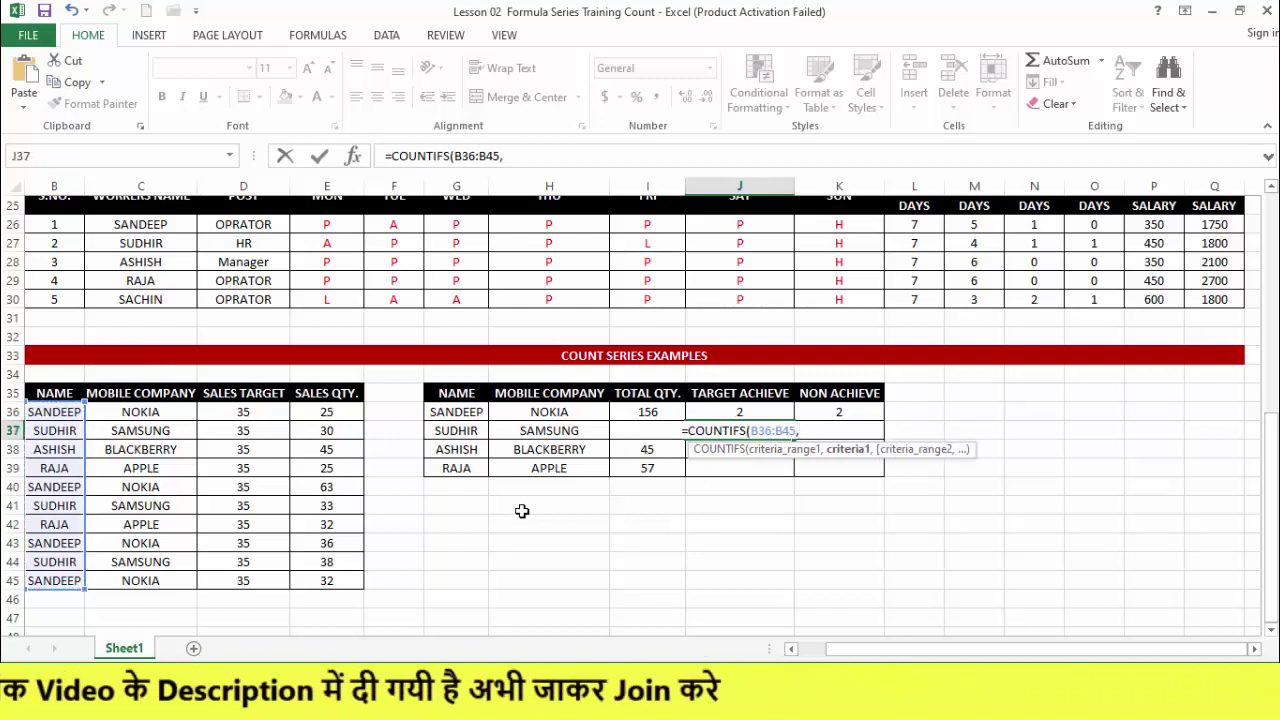
left_click(467, 432)
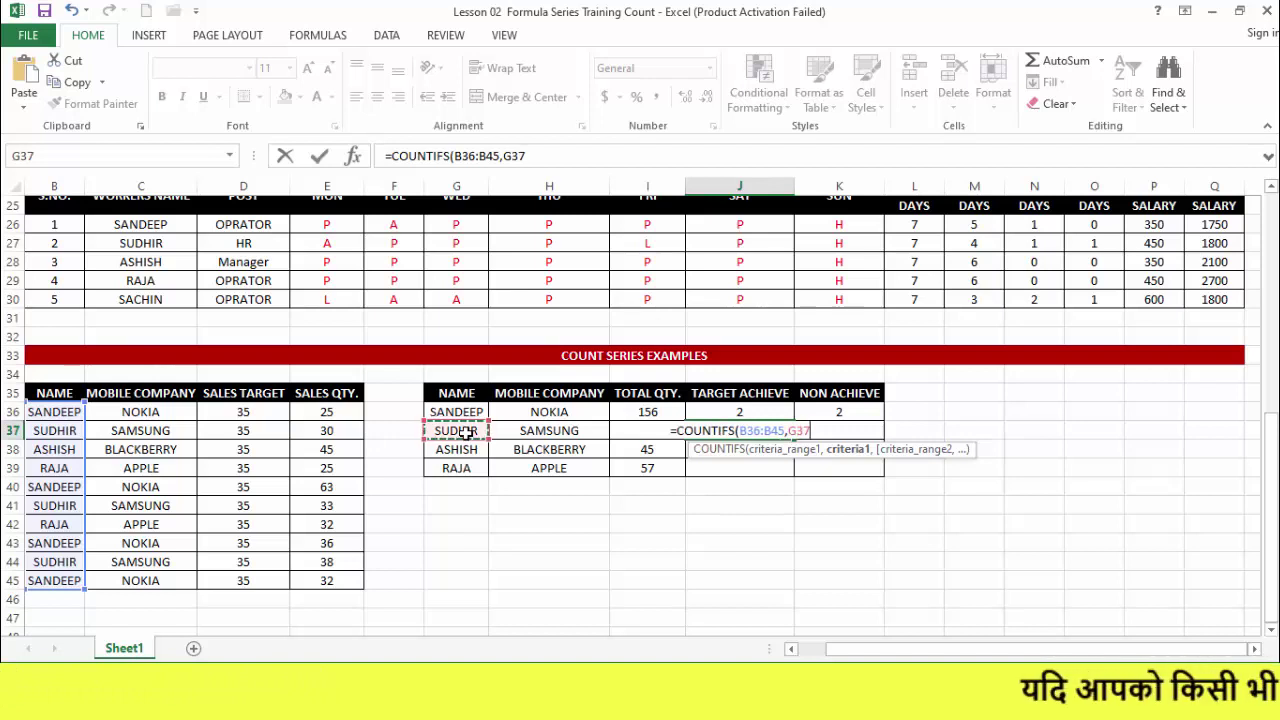
type(",")
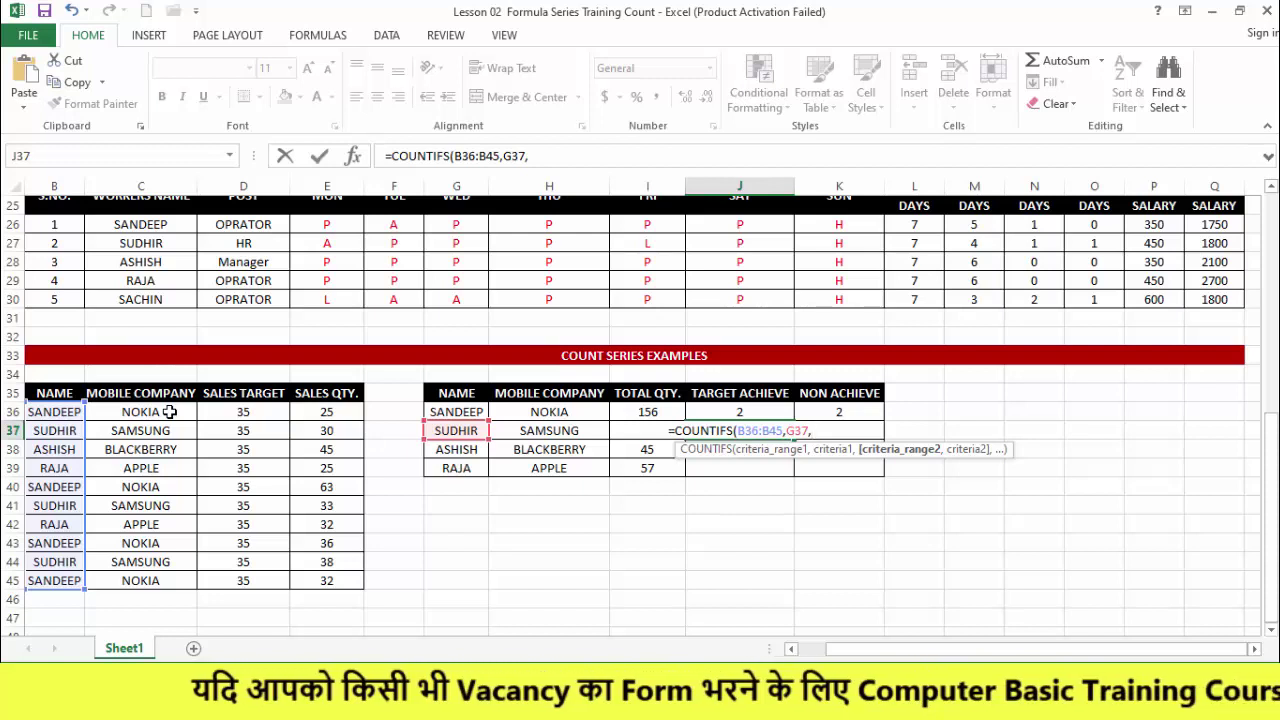
left_click_drag(170, 412, 172, 572)
type(",")
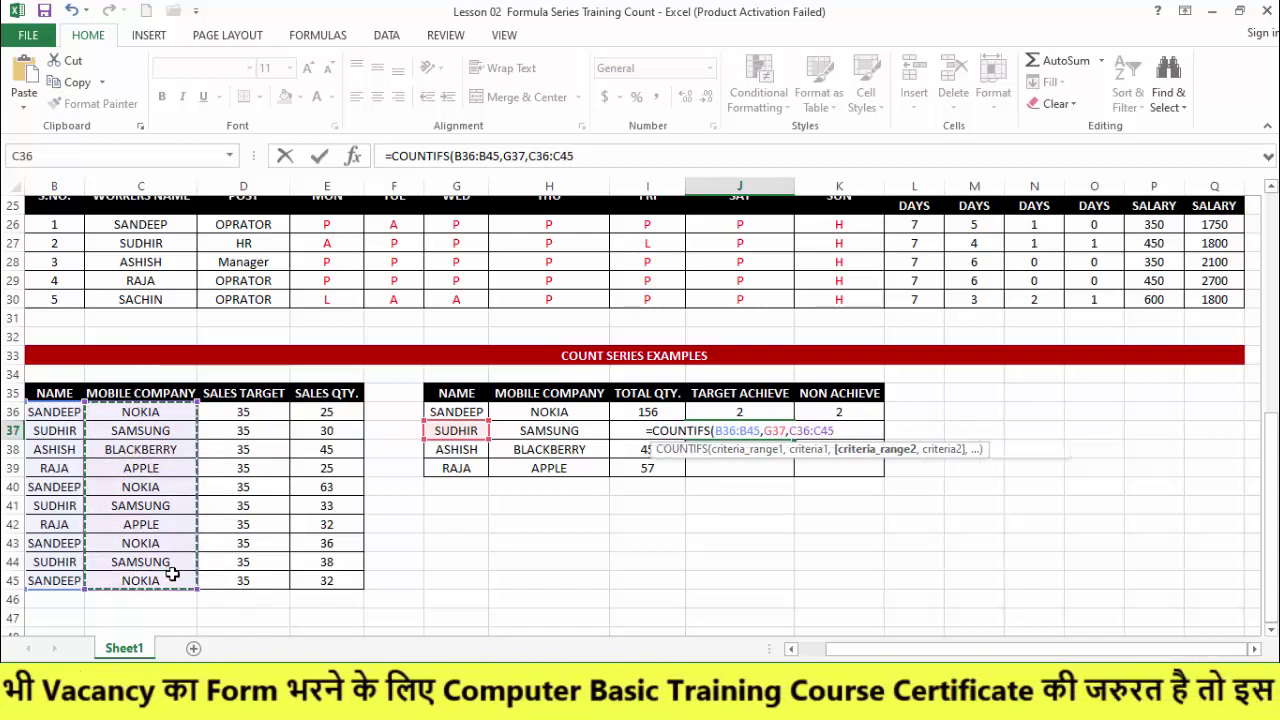
left_click(551, 434)
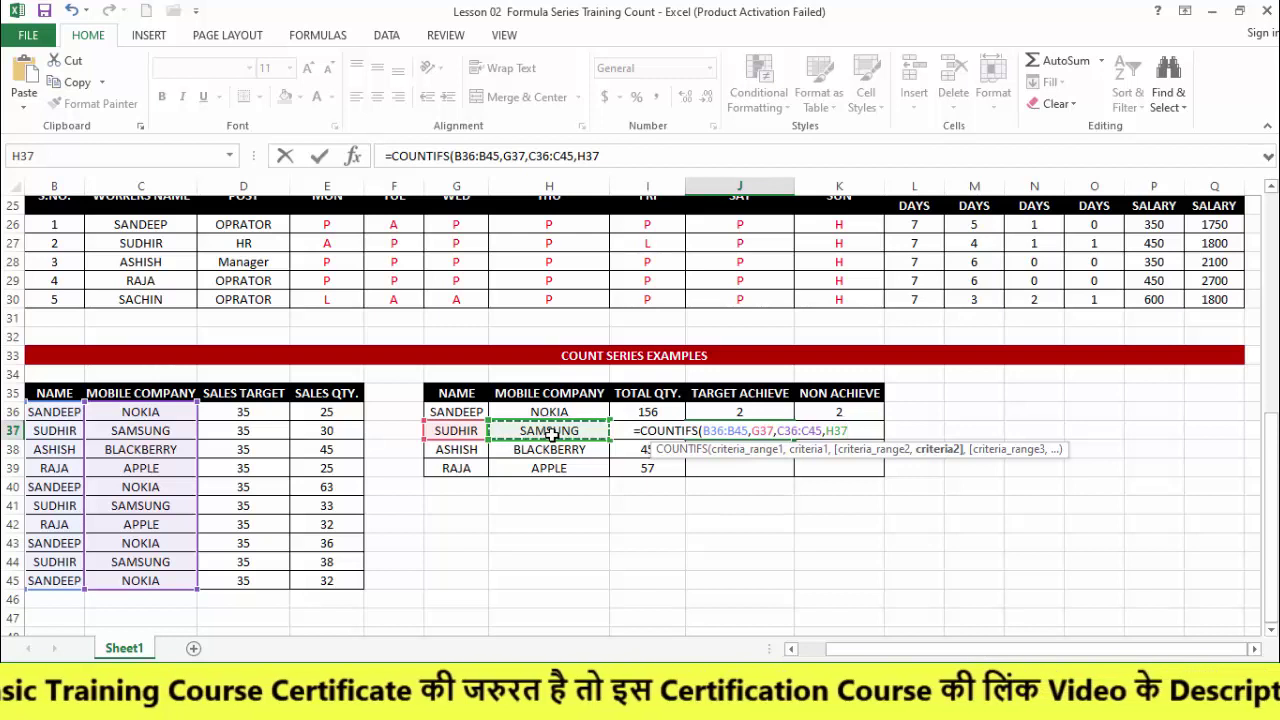
Step: Add the sales quantity range E36:E45 with the criterion ">35" to the COUNTIFS formula in J37 and enter it
type(",")
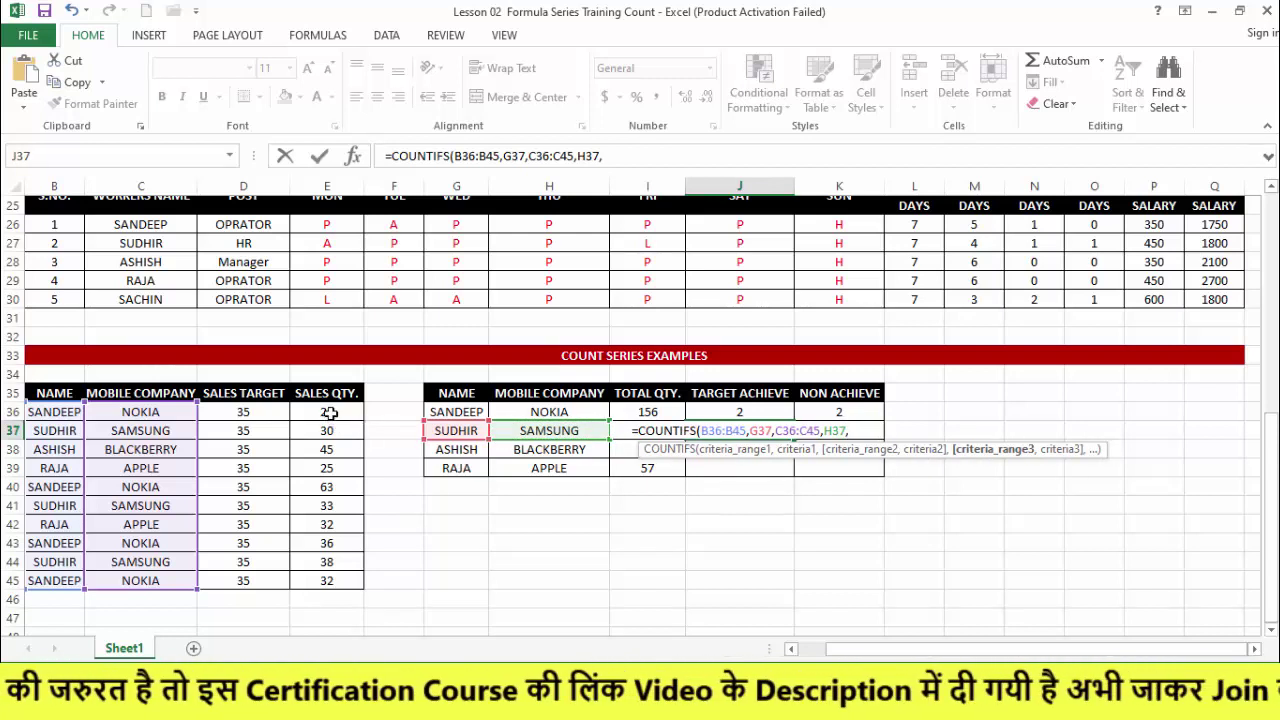
left_click_drag(330, 413, 331, 583)
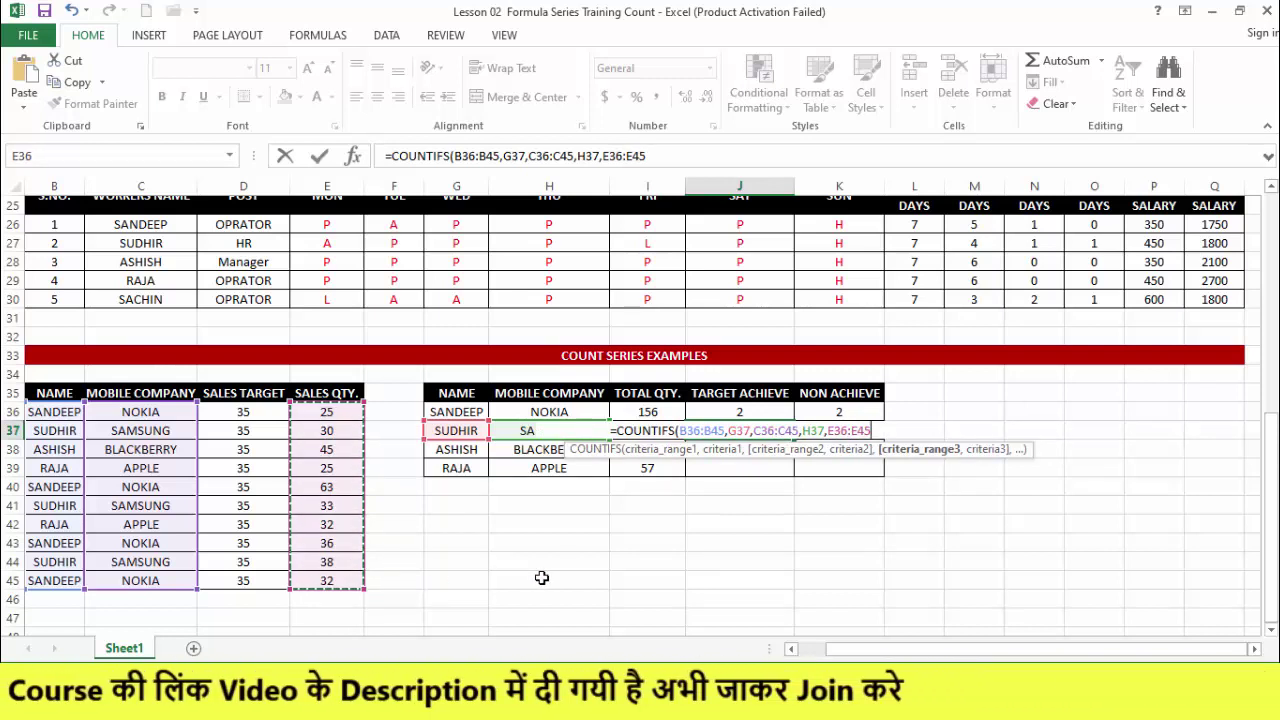
type(",\"\"")
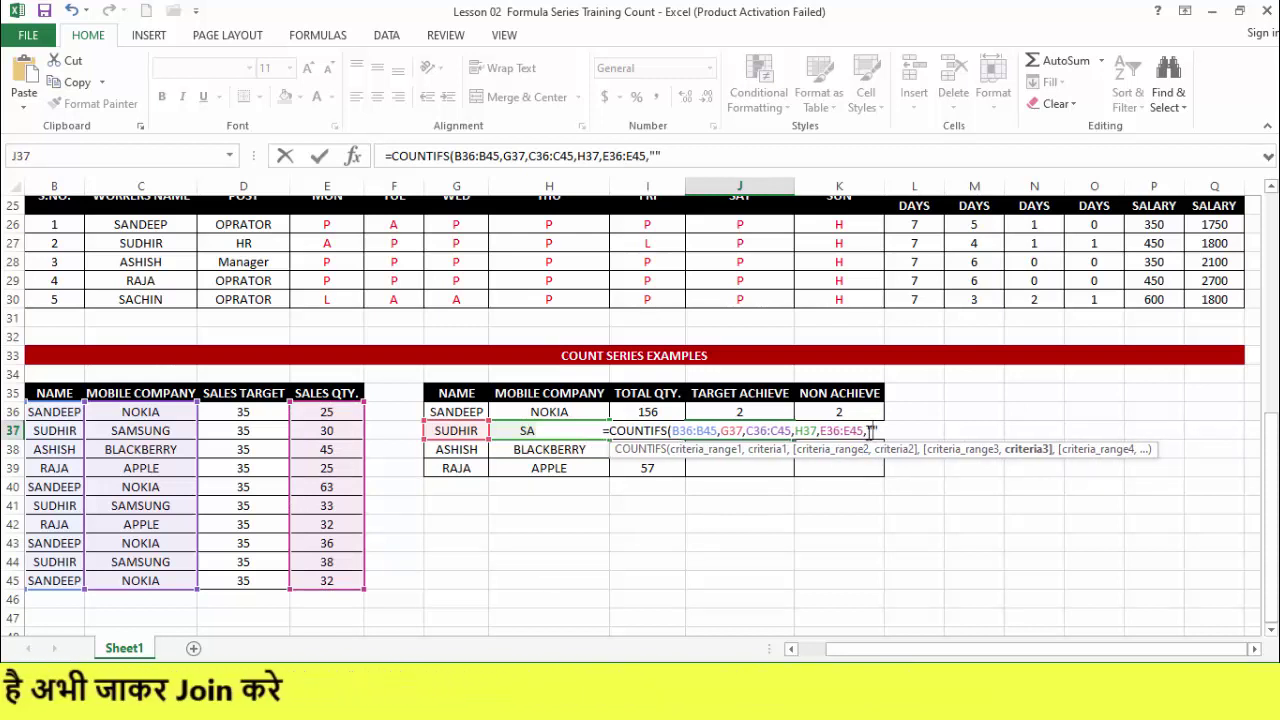
type(">35")
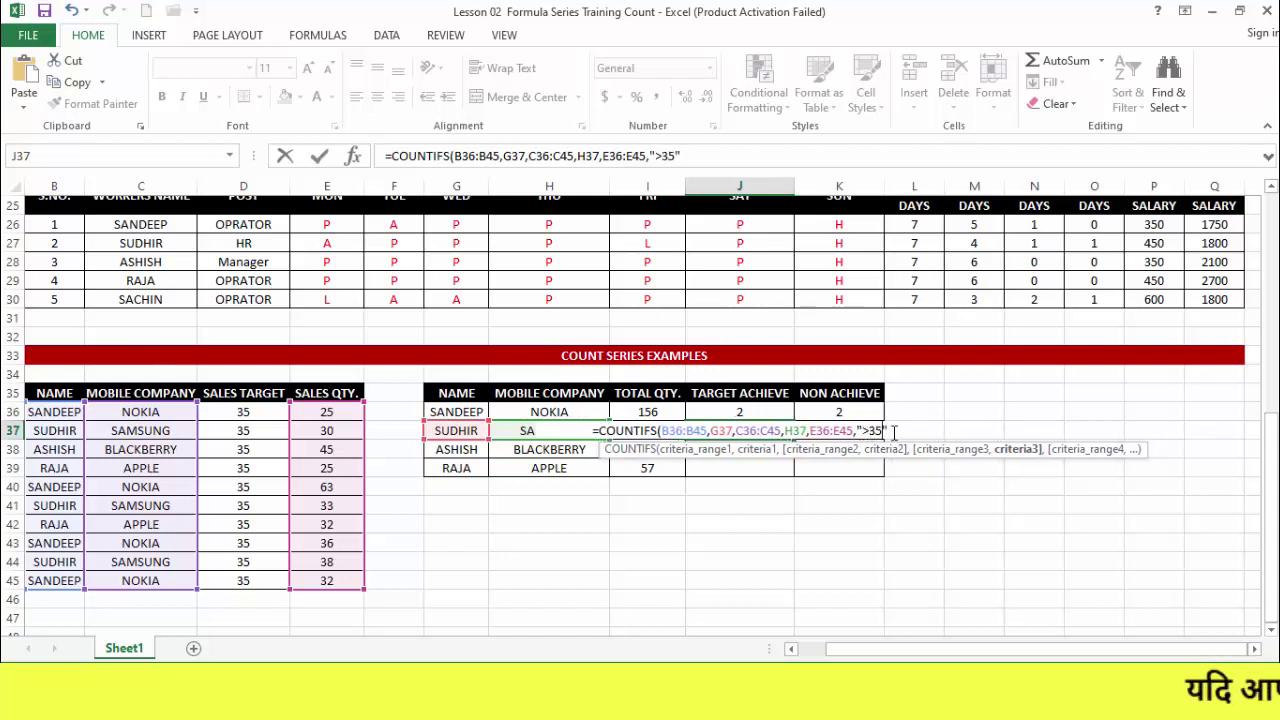
type(")")
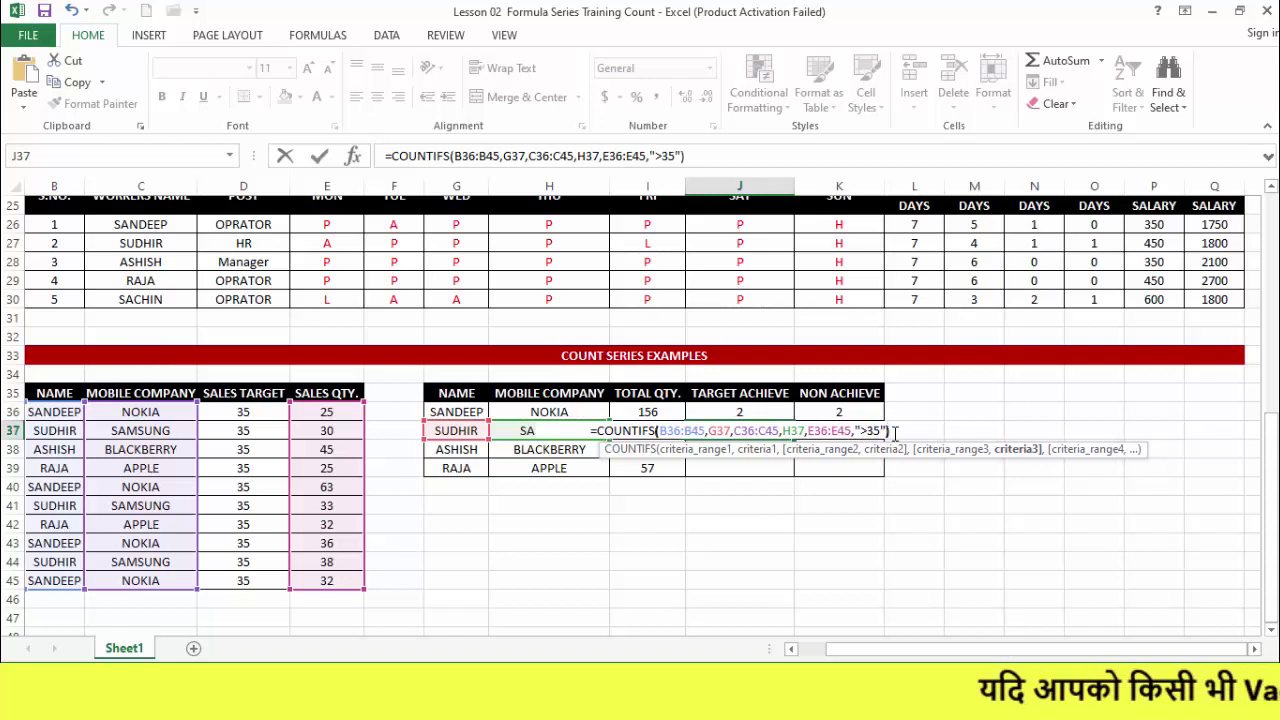
key("Return")
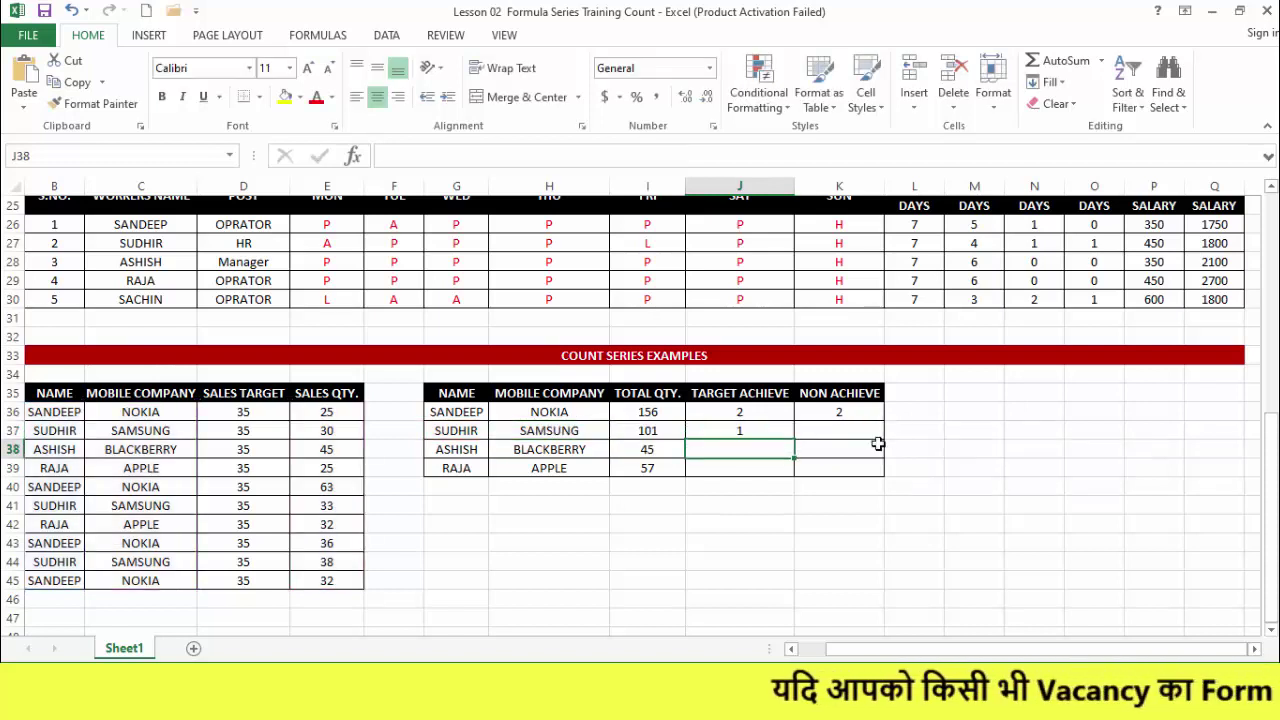
left_click(483, 431)
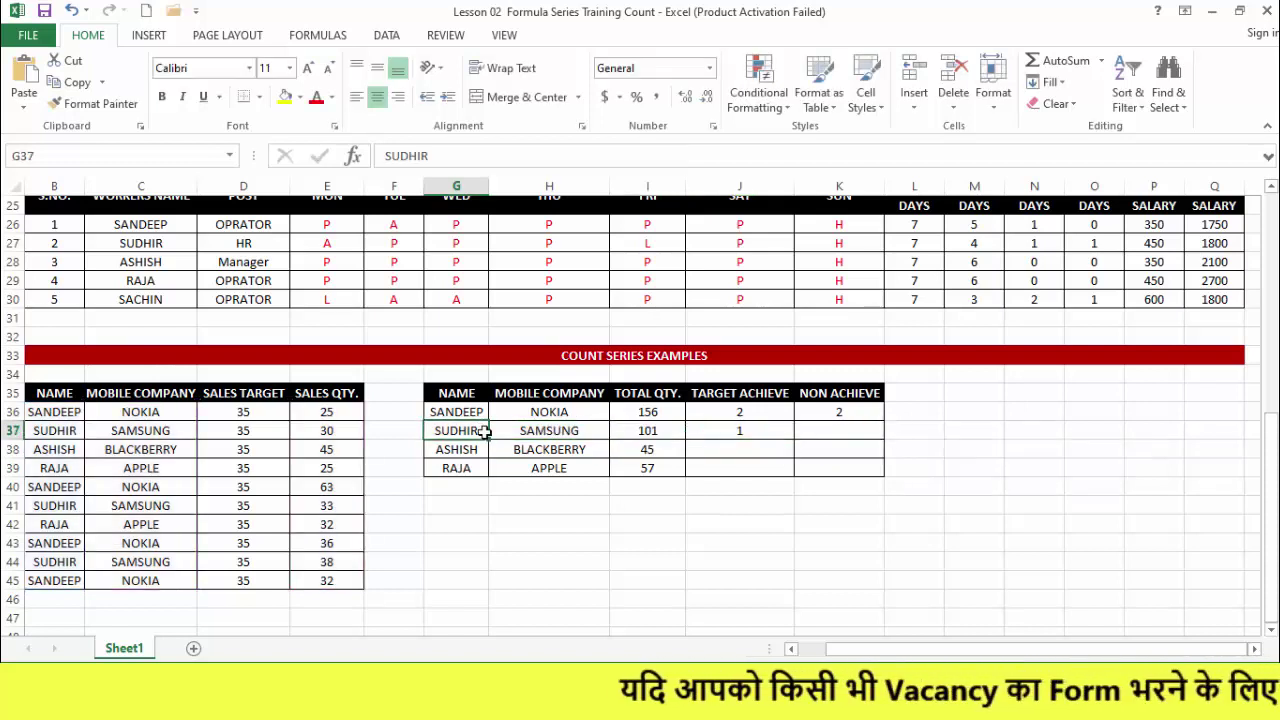
Step: Check the second salesperson's TARGET ACHIEVE count in J37 against that person's quantities in the sales list
left_click(567, 431)
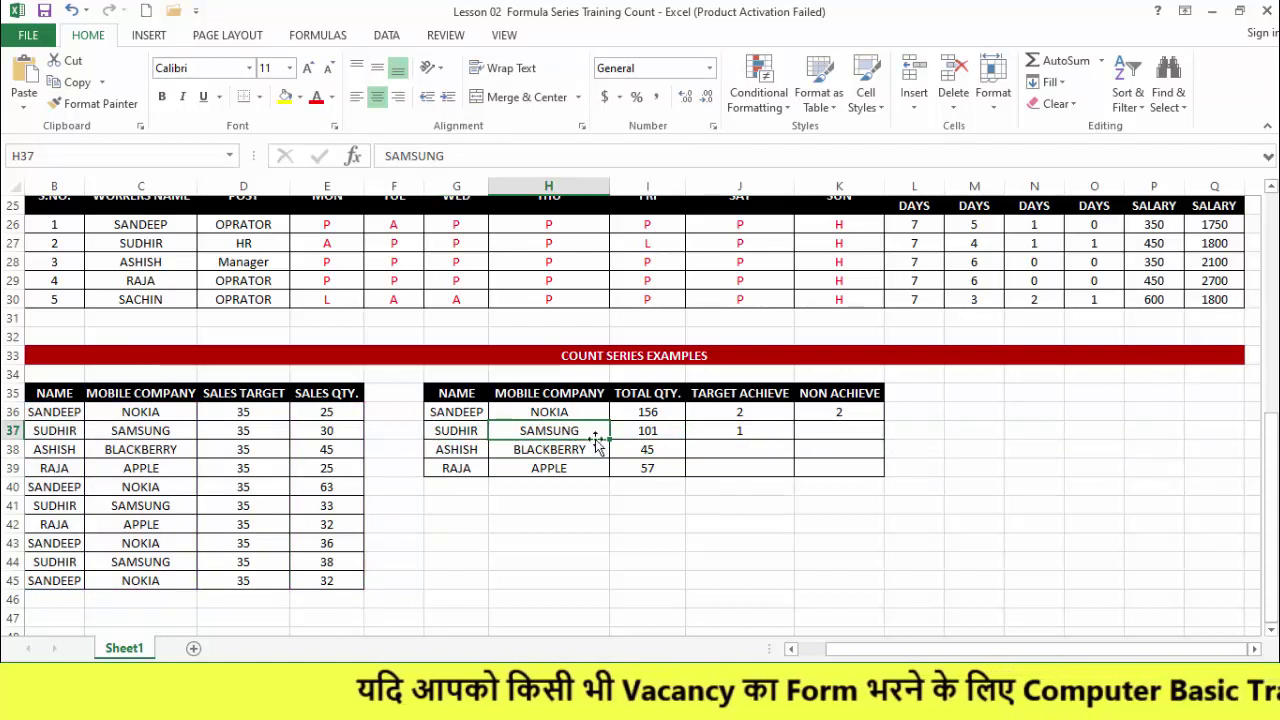
left_click(755, 430)
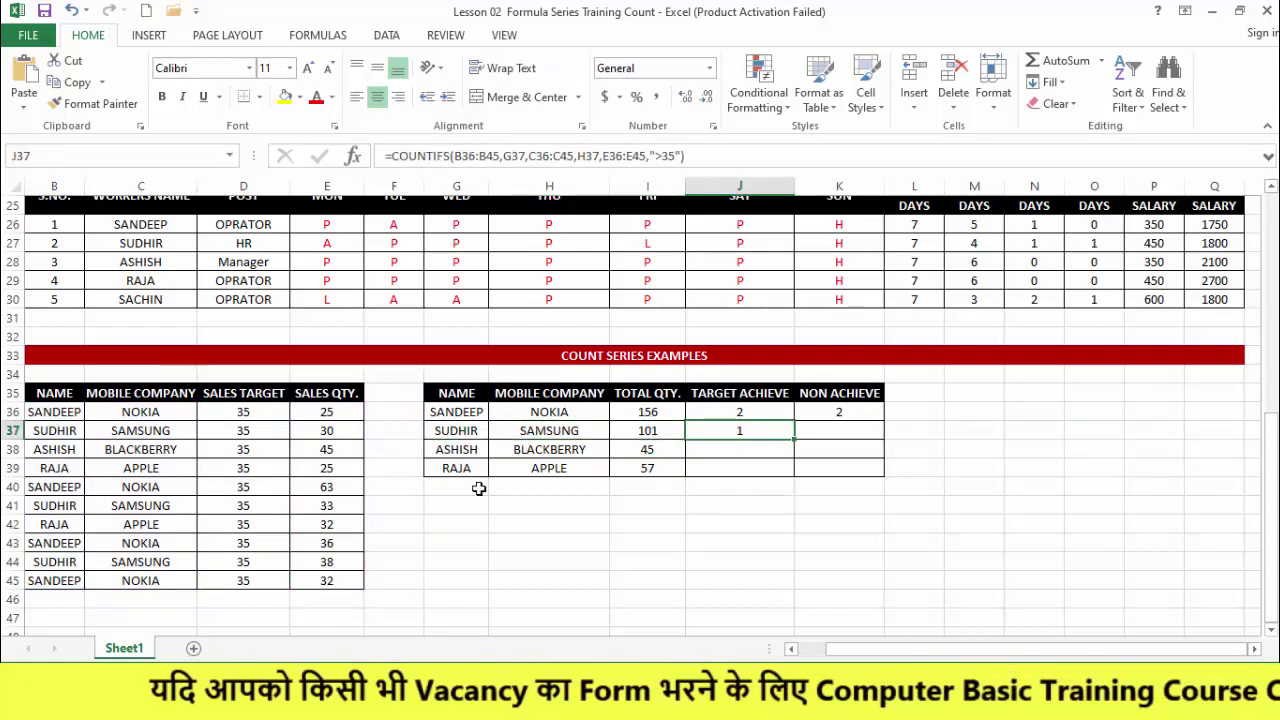
left_click(58, 432)
left_click(339, 434)
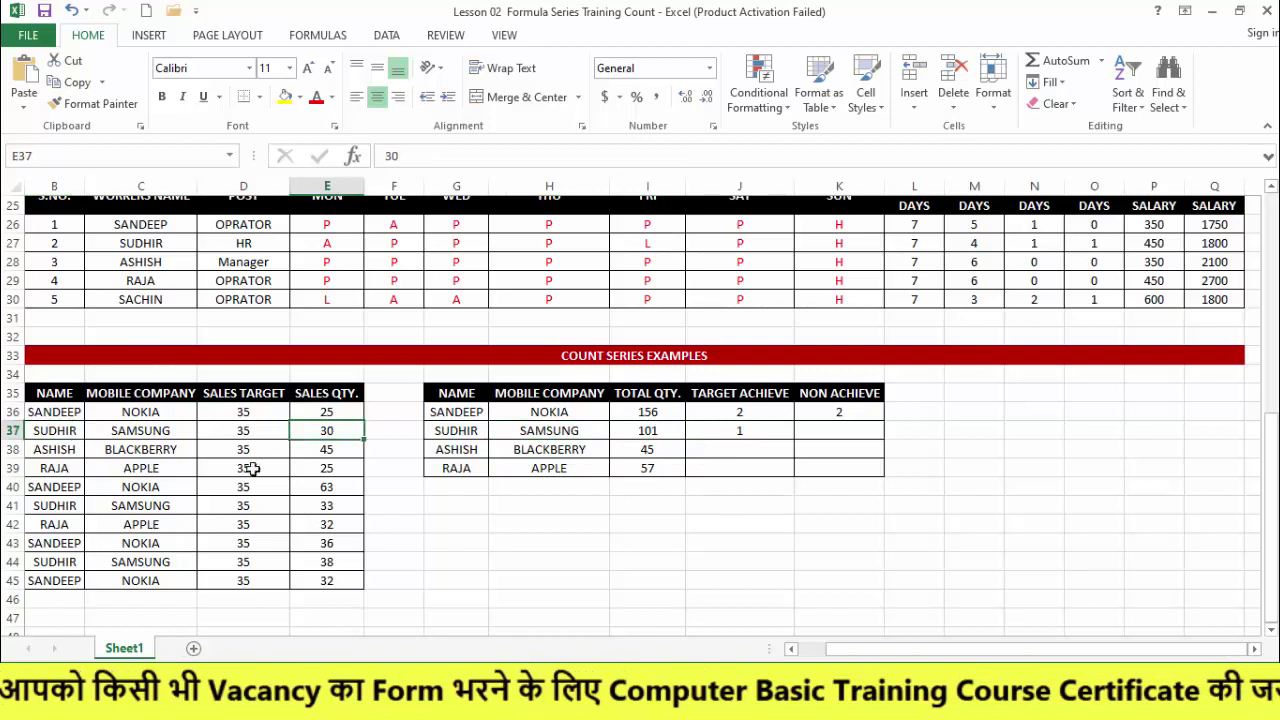
left_click(334, 508)
left_click(57, 562)
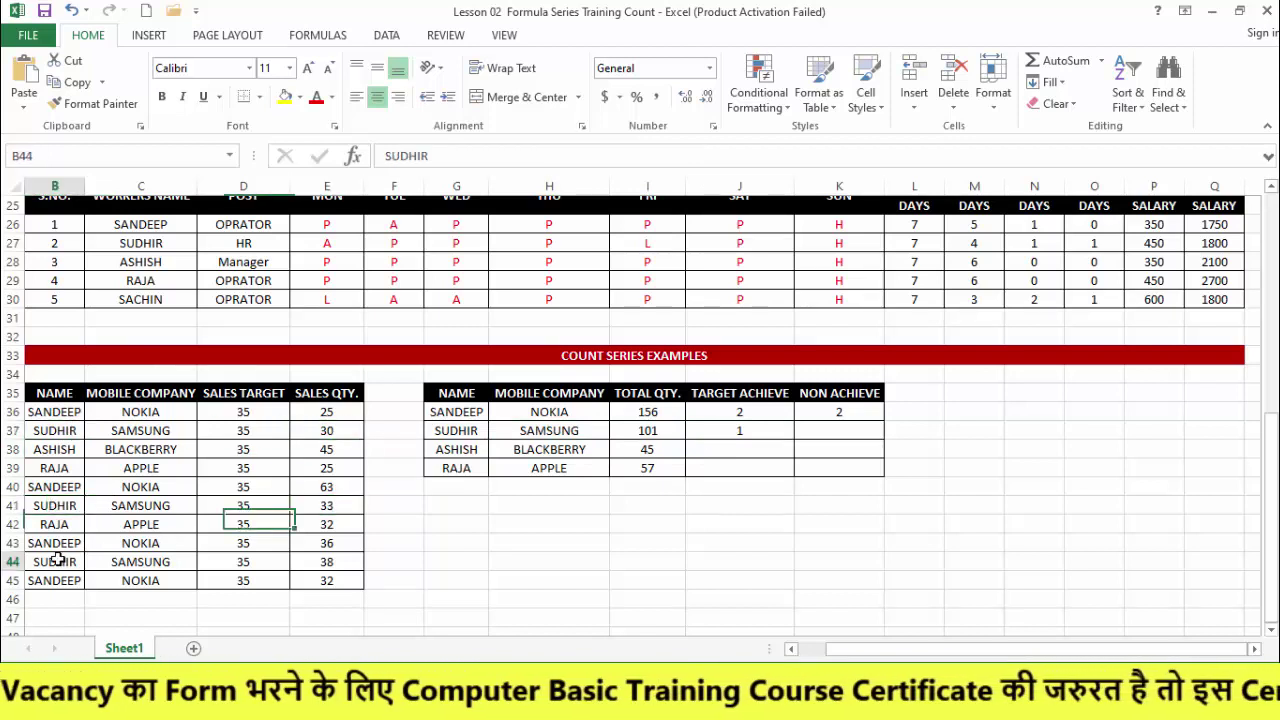
left_click(346, 564)
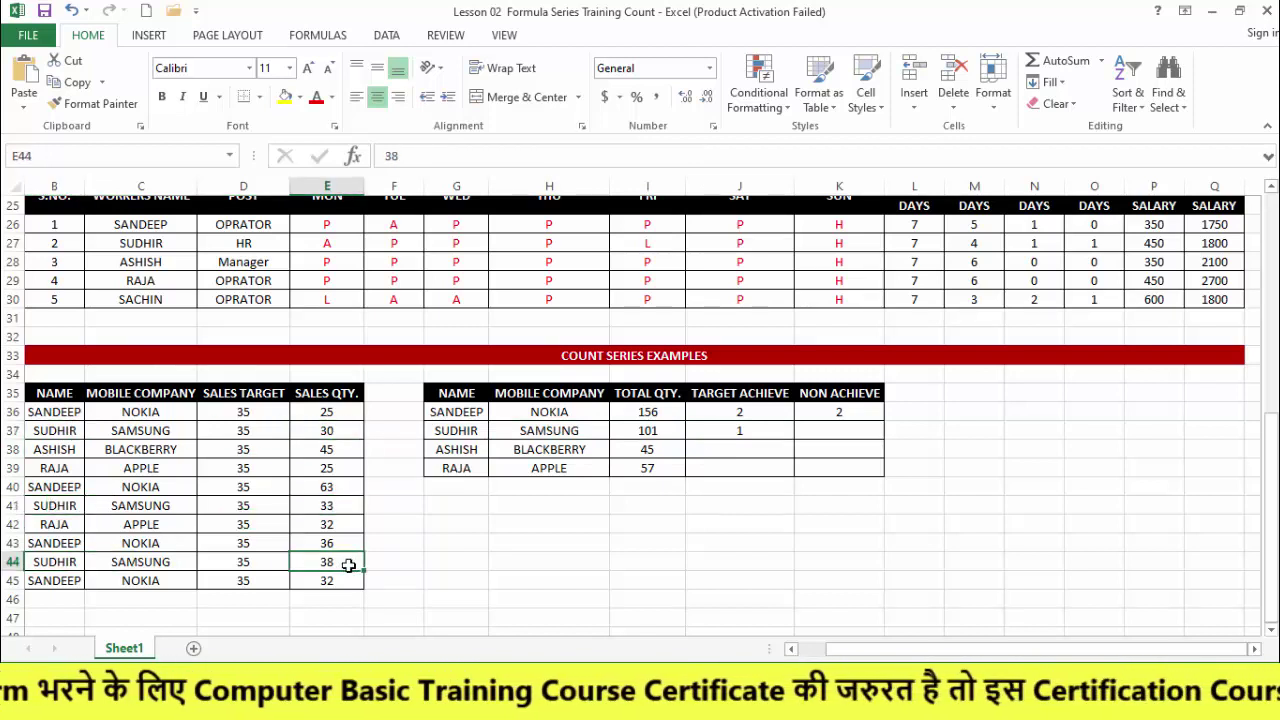
Step: Start a COUNTIFS formula in J38 that matches the name range B36:B45 with G38
left_click(705, 454)
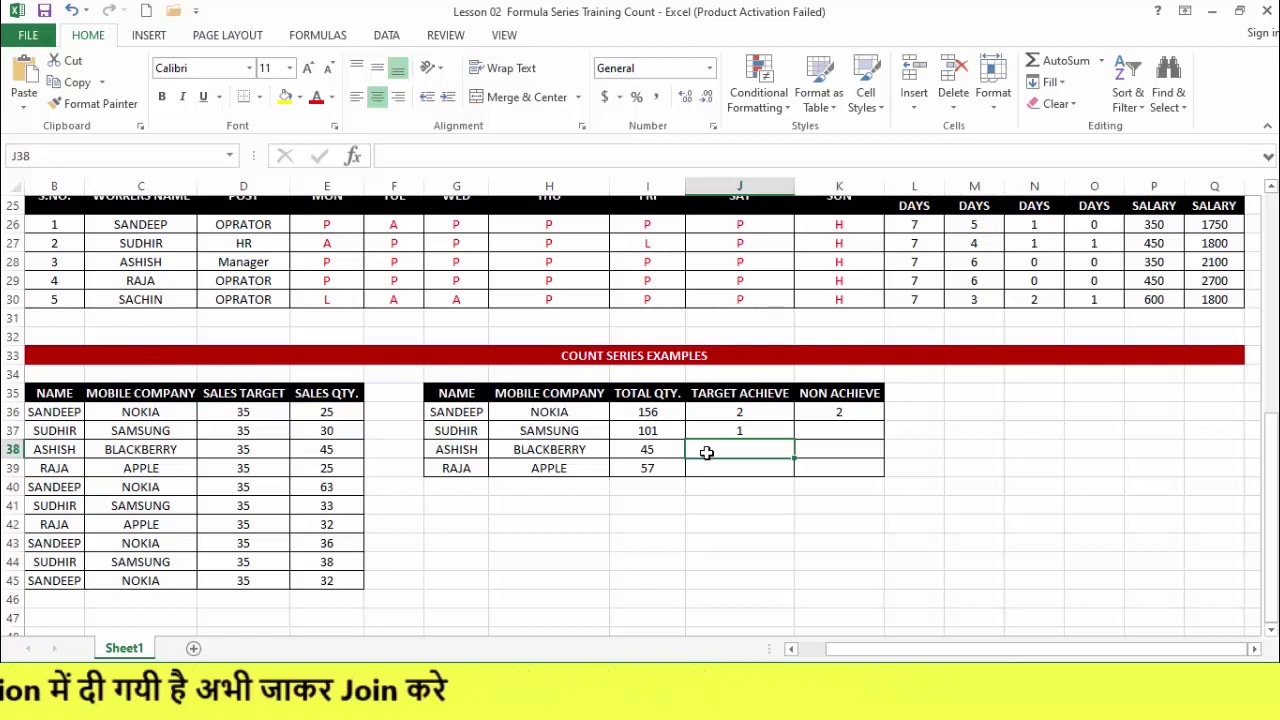
type("=count")
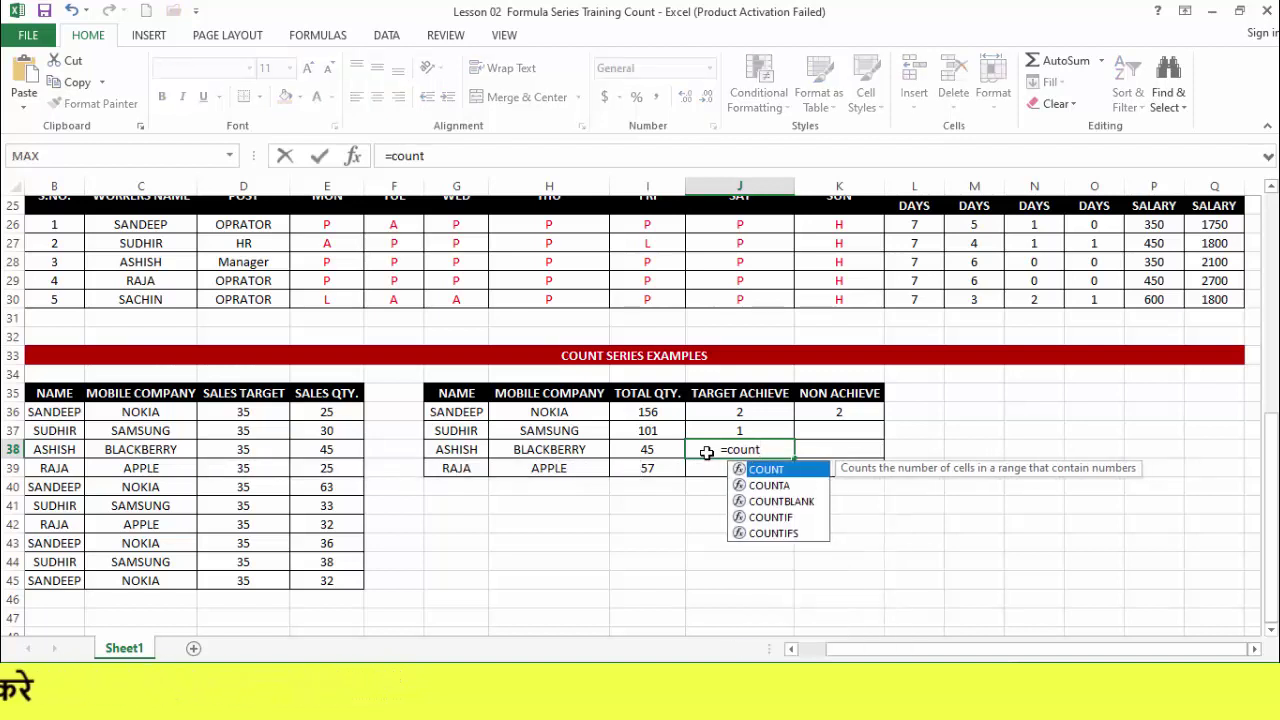
key("Down")
key("Down")
key("Down")
key("Down")
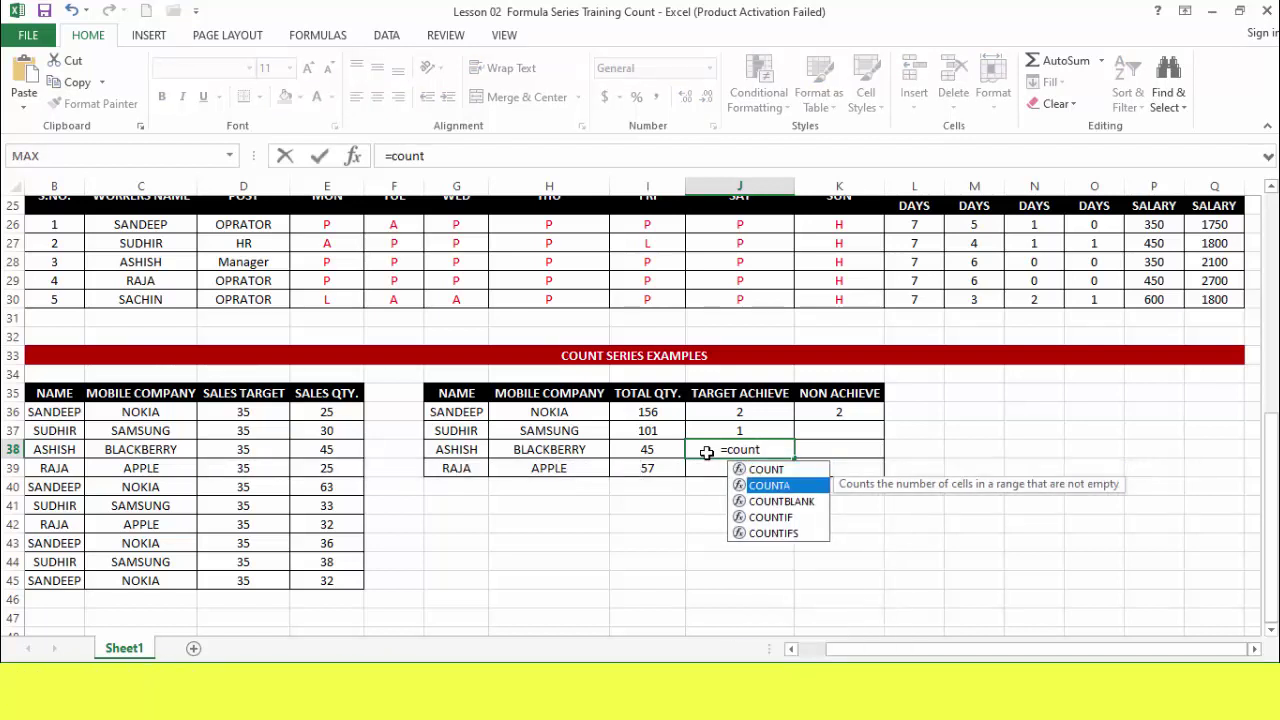
key("Tab")
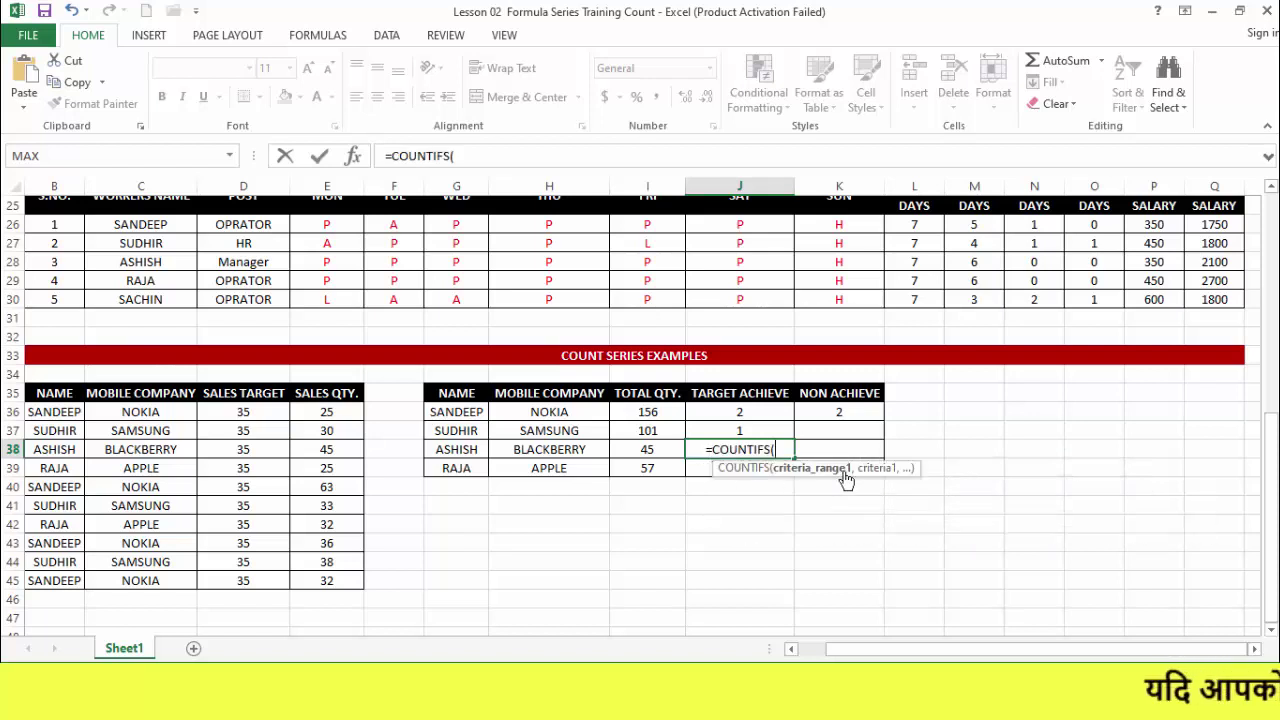
left_click_drag(55, 412, 56, 582)
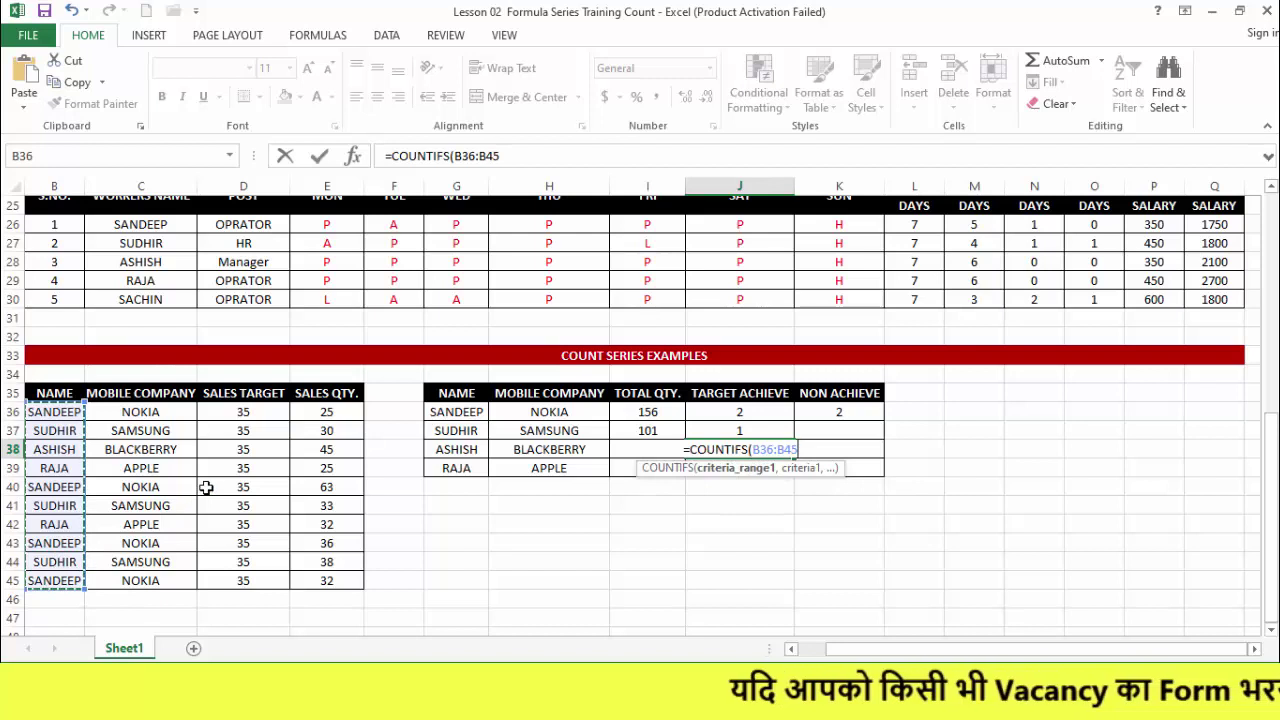
type(",")
left_click(443, 450)
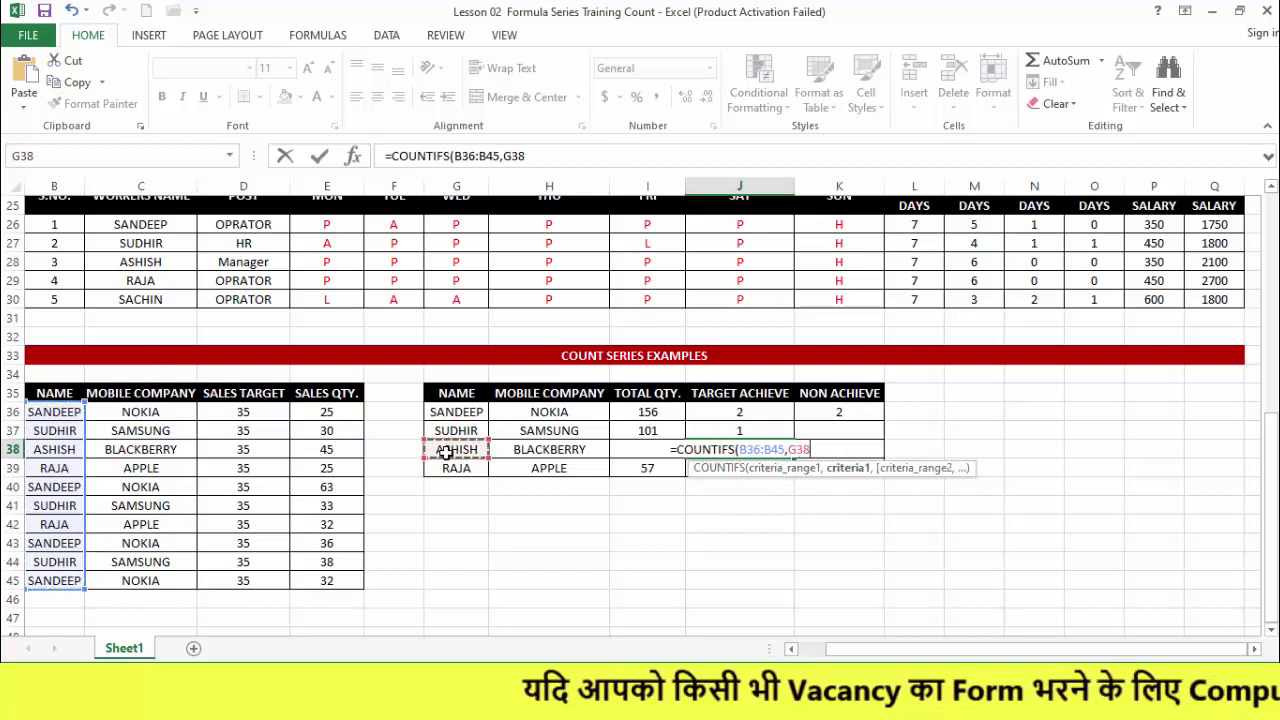
type(",")
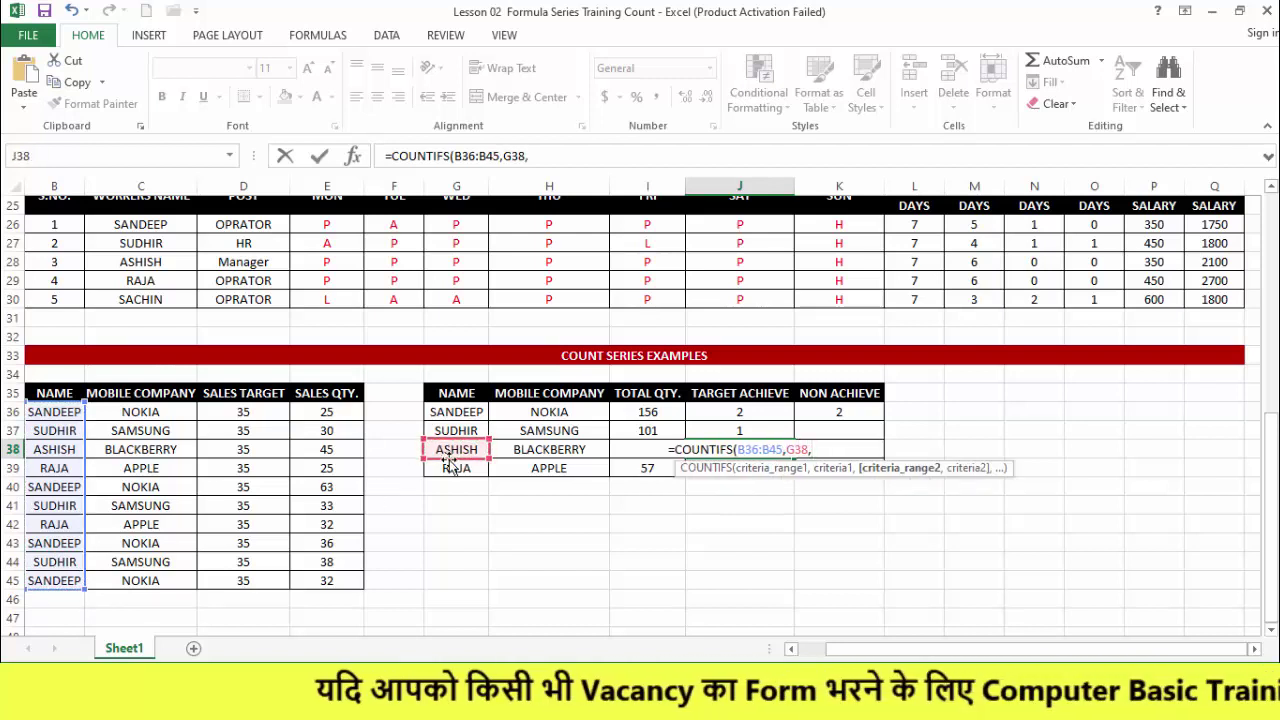
Step: Add the mobile company range C36:C45 with criterion H38 to the COUNTIFS formula in J38
left_click(166, 410)
left_click_drag(163, 432, 166, 580)
type(",")
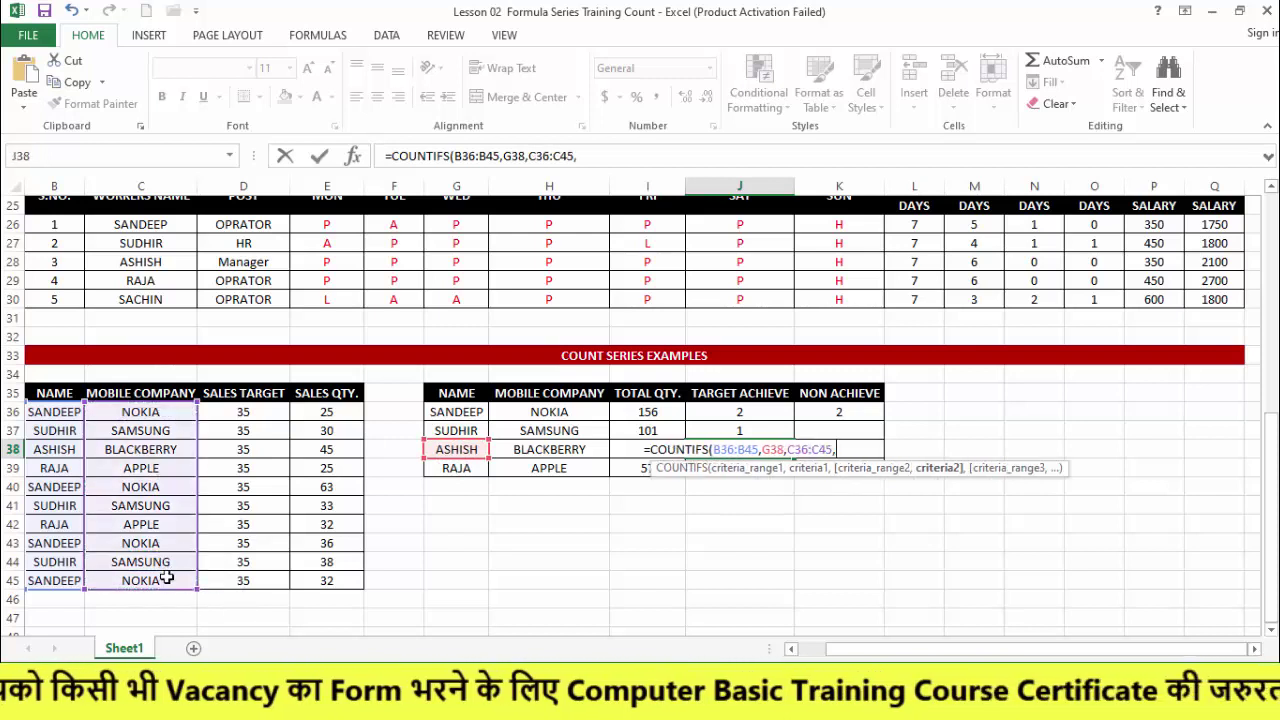
left_click(525, 450)
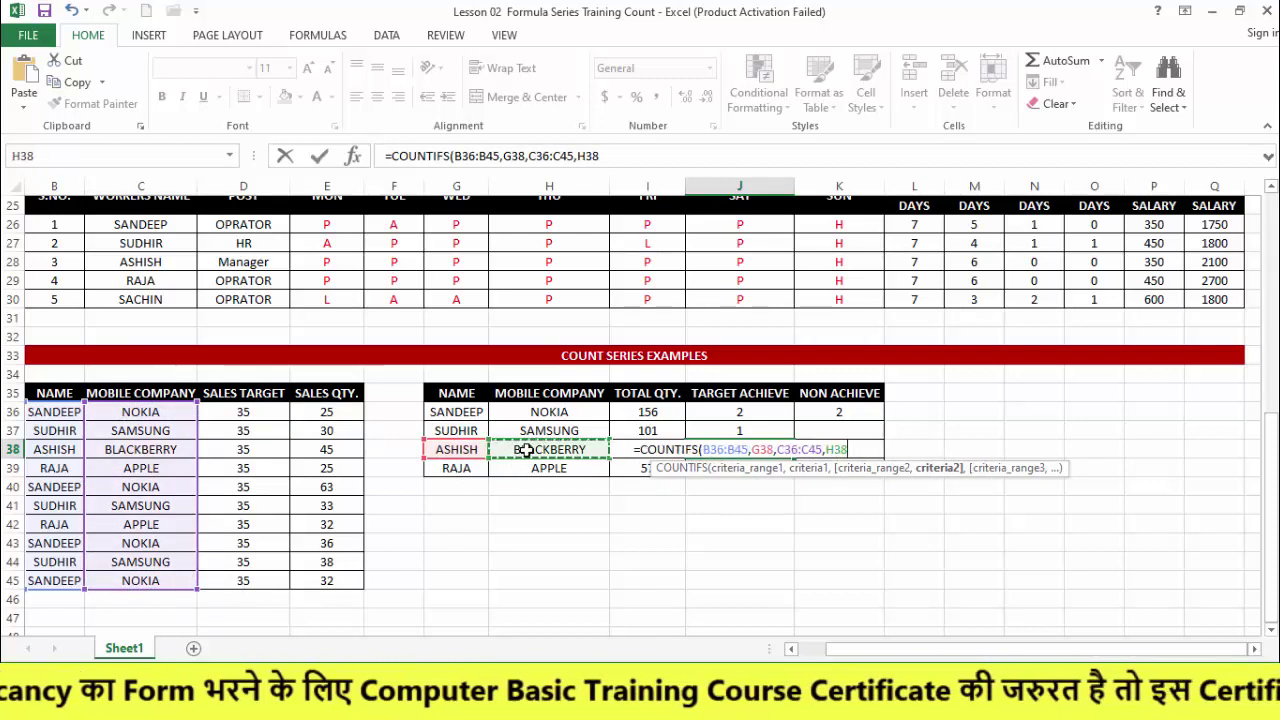
type(",")
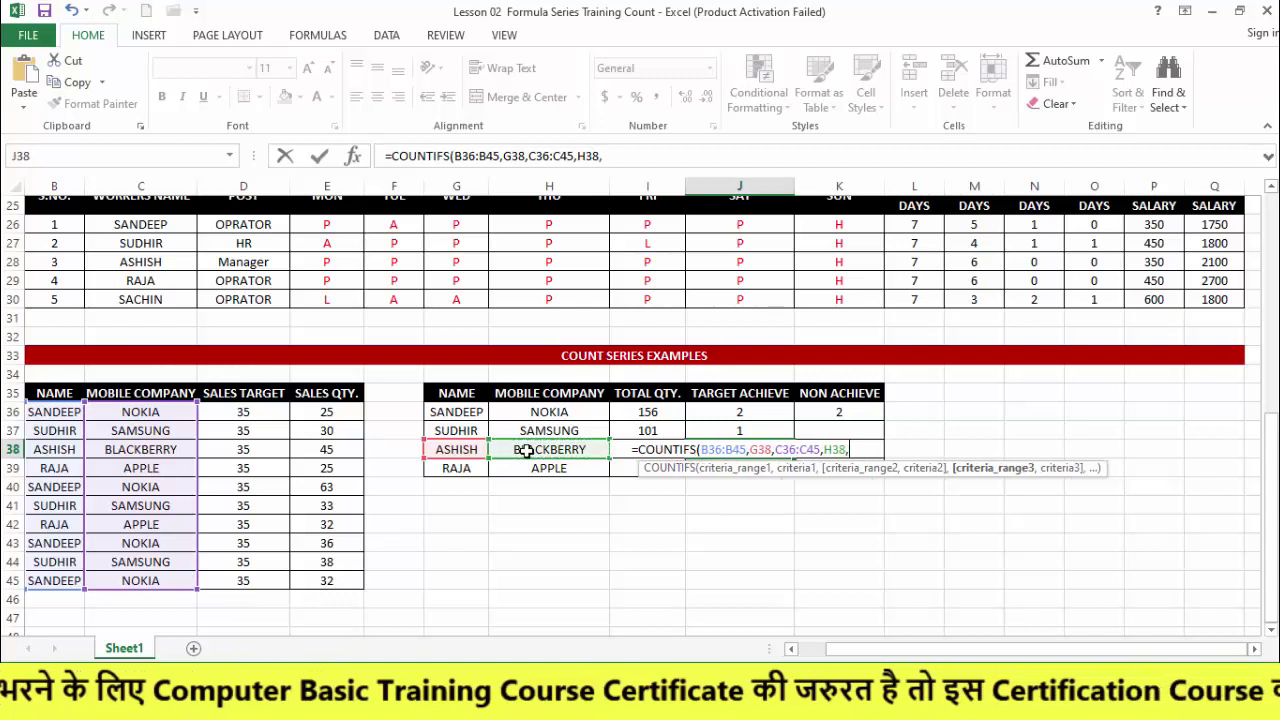
Step: Add the sales quantity range E36:E45 with the criterion ">35" to the COUNTIFS formula in J38 and enter it
left_click_drag(334, 411, 336, 580)
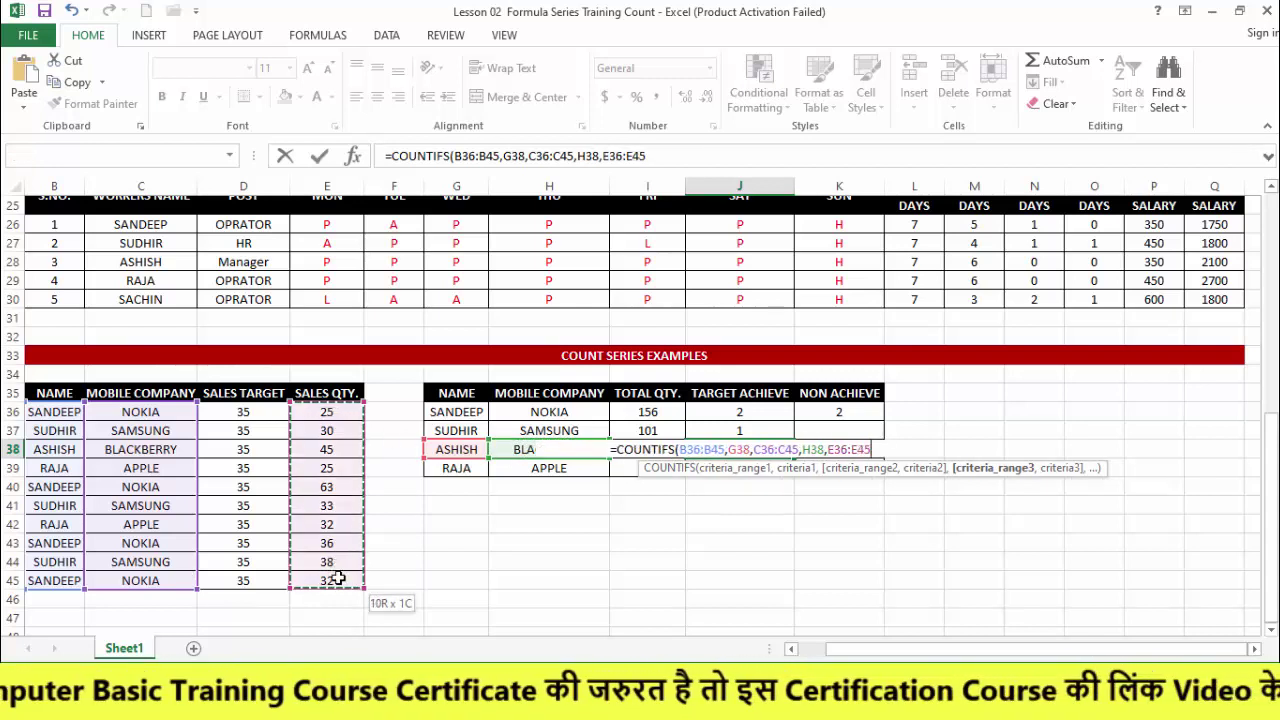
type(",")
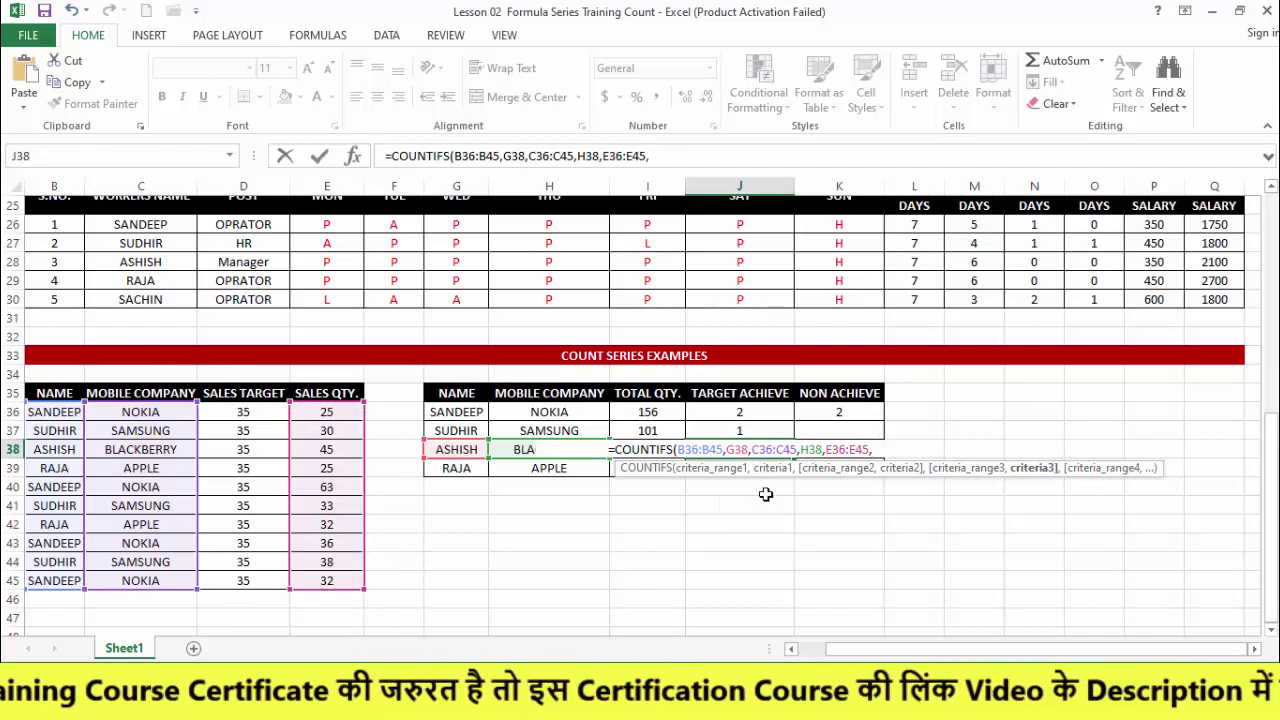
type("\"\"")
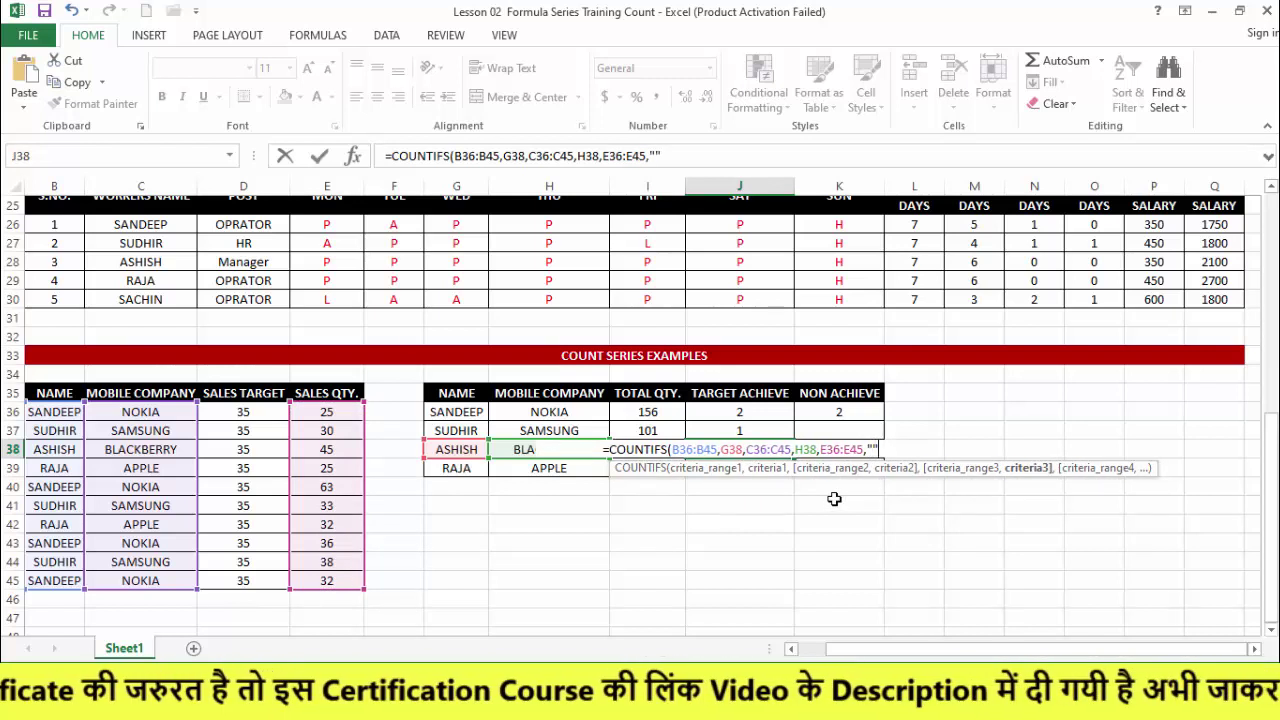
left_click(873, 449)
type(">35\"")
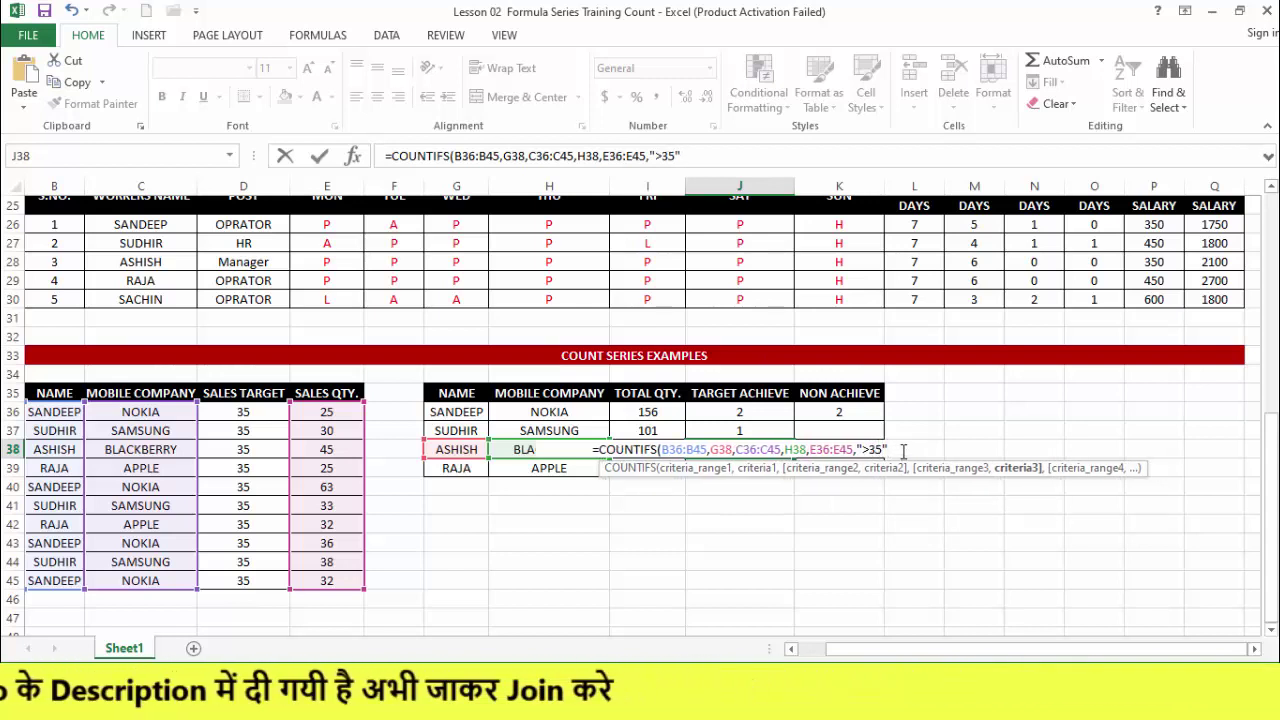
type(")")
key("Return")
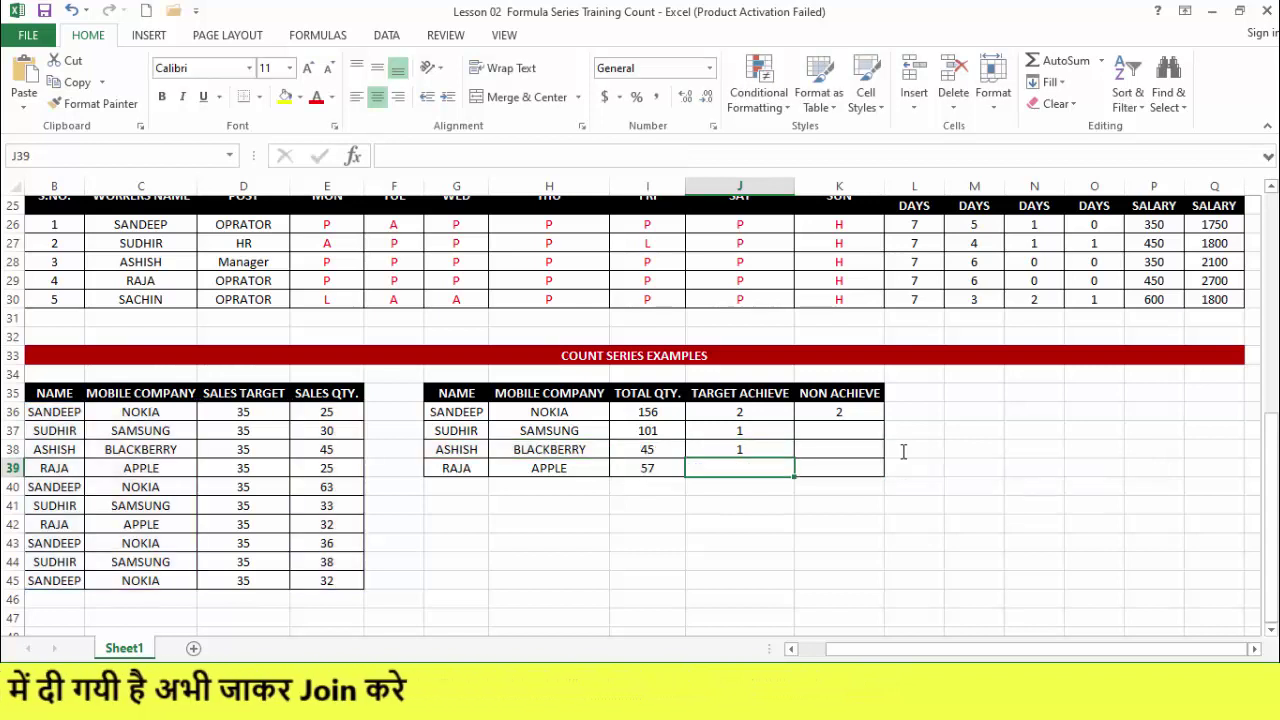
Step: Check the third salesperson's row in the sales list and fill the COUNTIFS formula from J38 down to J39
left_click(468, 451)
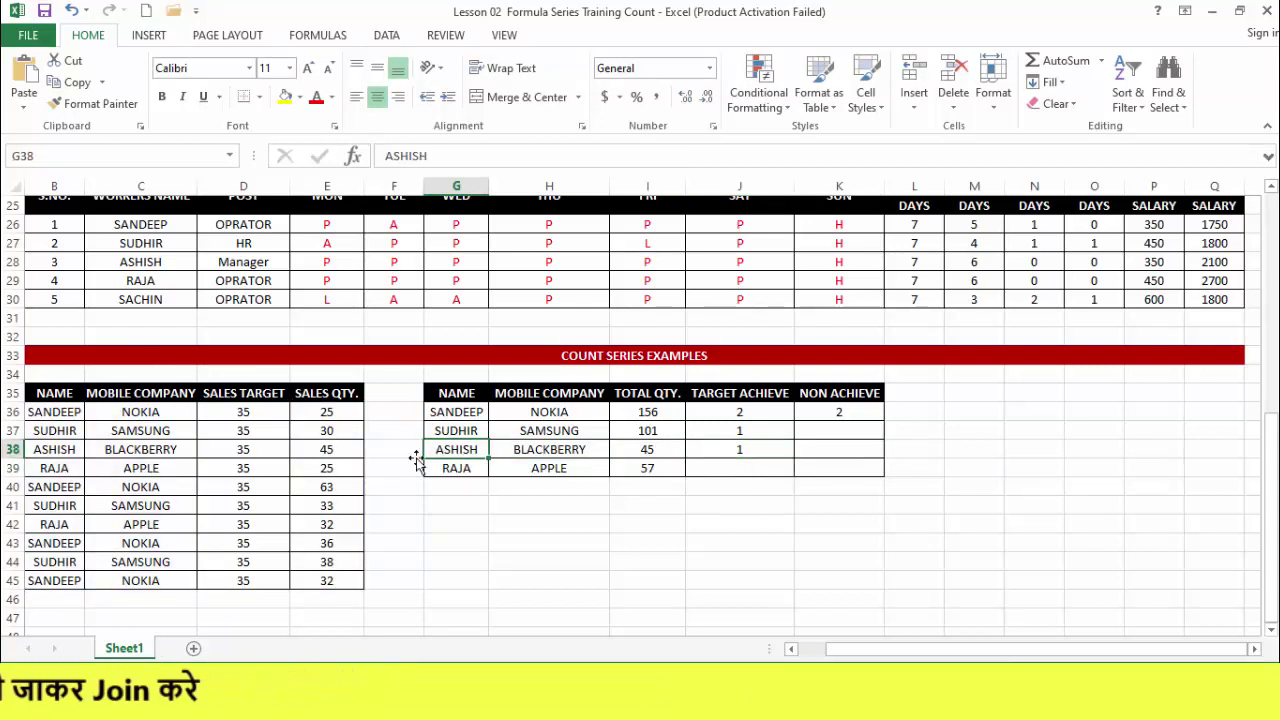
left_click(51, 449)
left_click(171, 449)
left_click(328, 452)
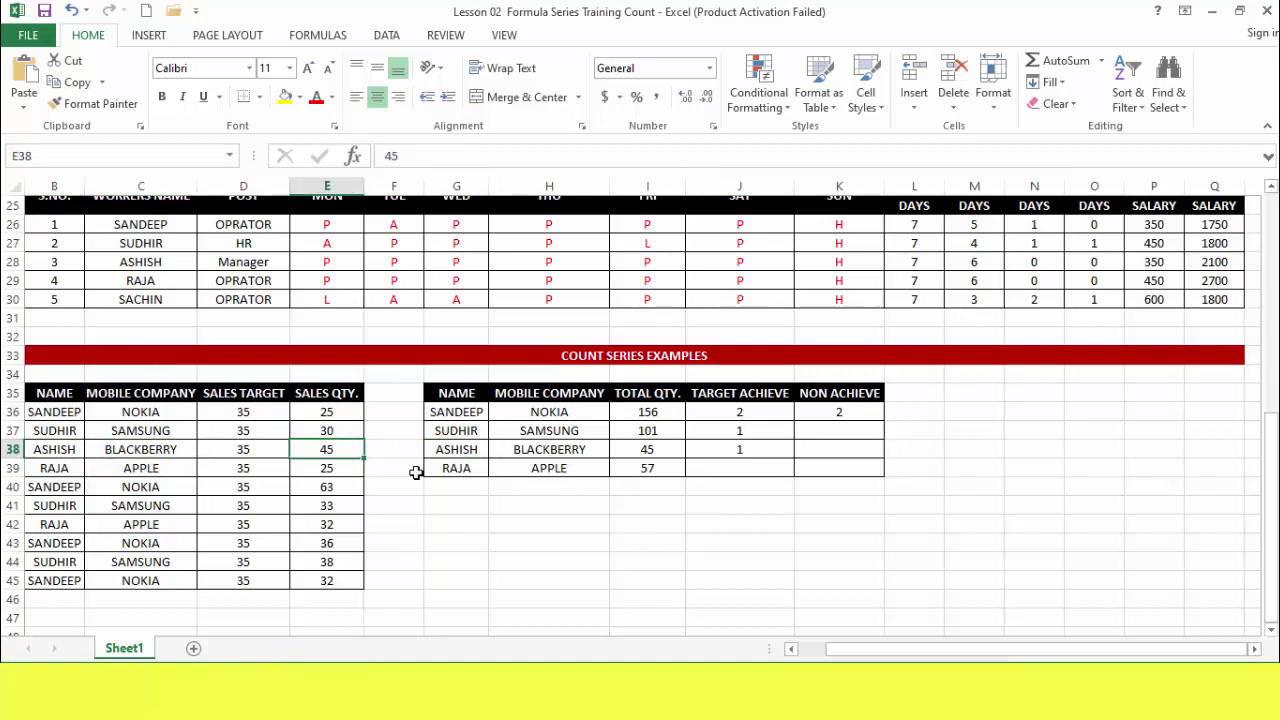
left_click(766, 452)
left_click_drag(794, 456, 795, 477)
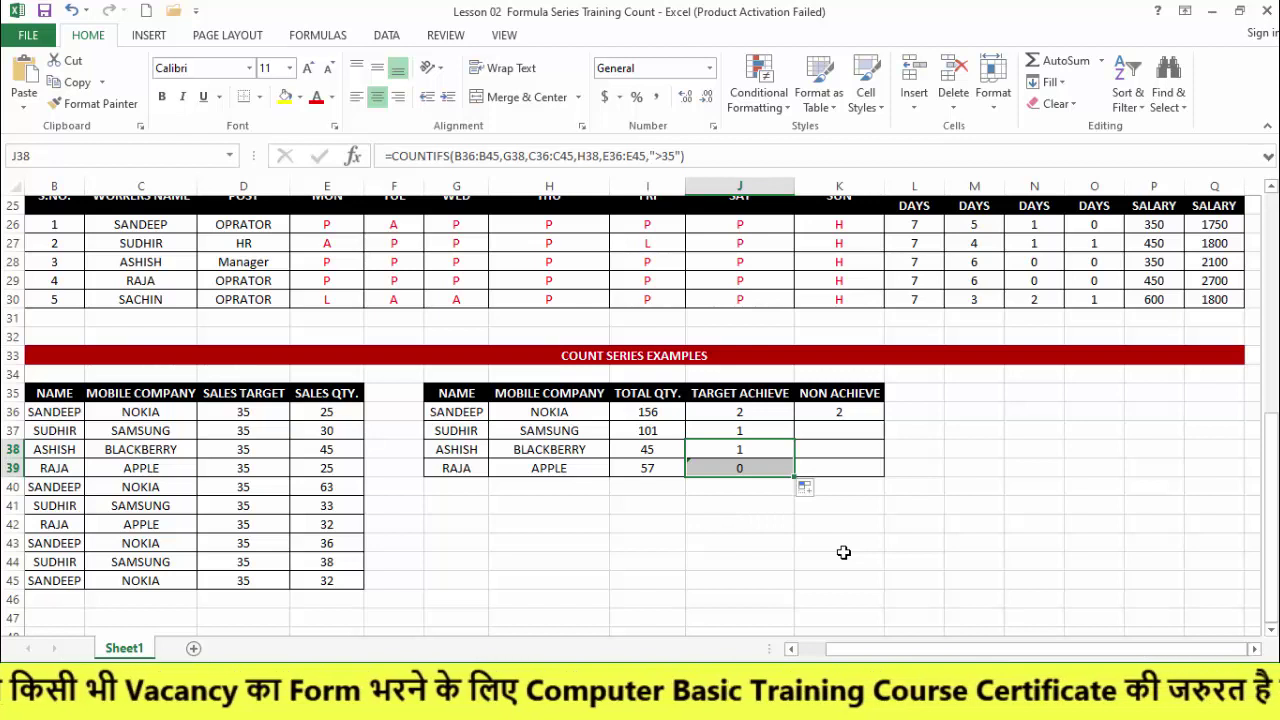
Step: Start a NON ACHIEVE COUNTIFS formula in K37 that matches the name range B36:B45 with G37
left_click(848, 397)
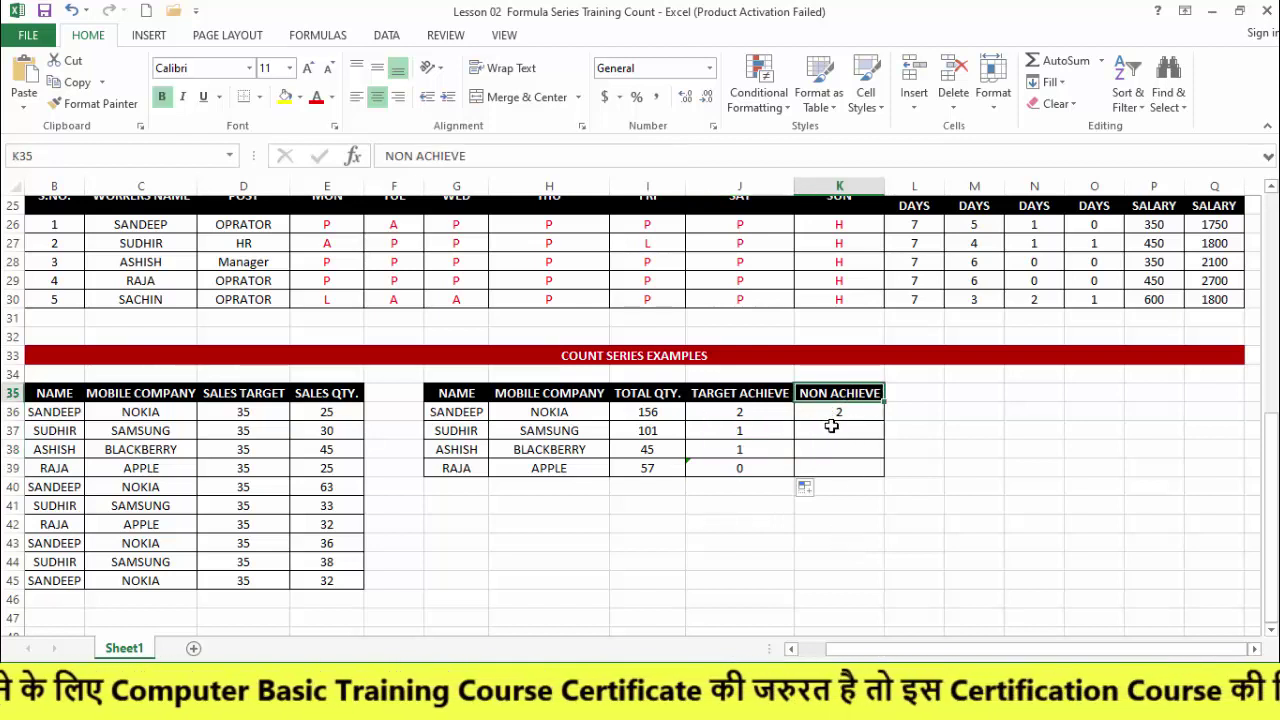
left_click(831, 428)
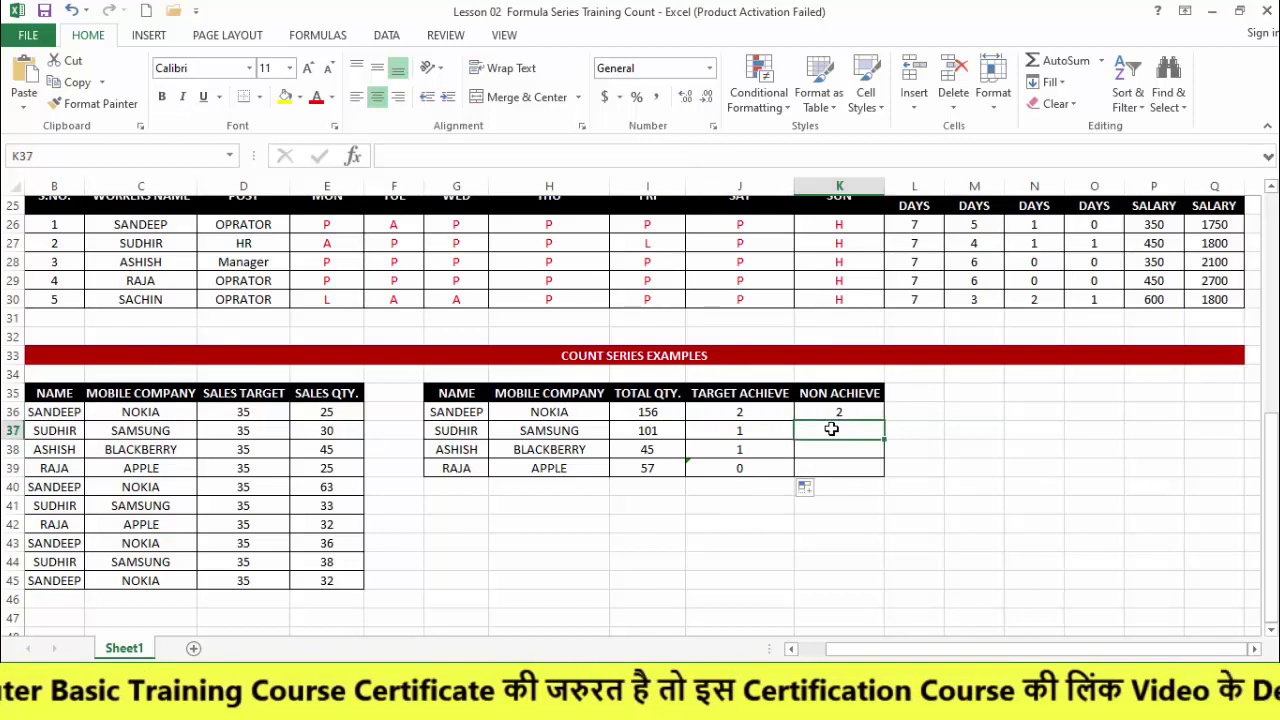
type("=countif")
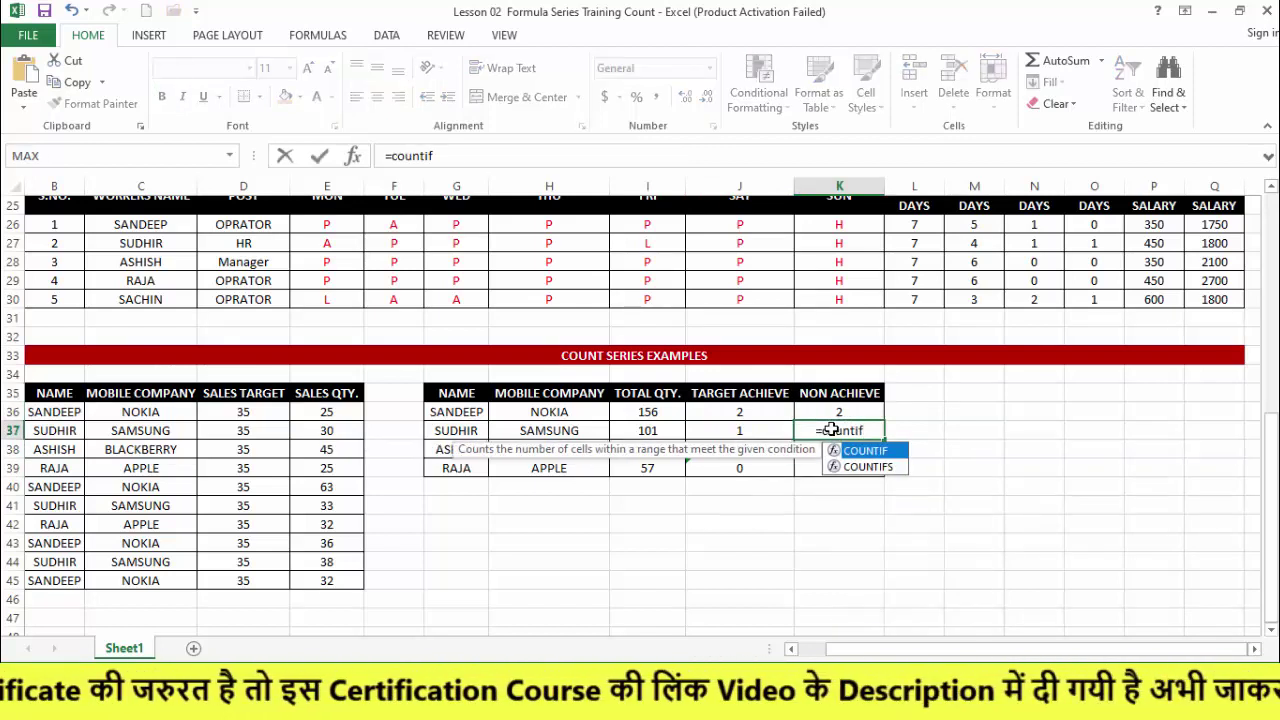
key("Down")
key("Tab")
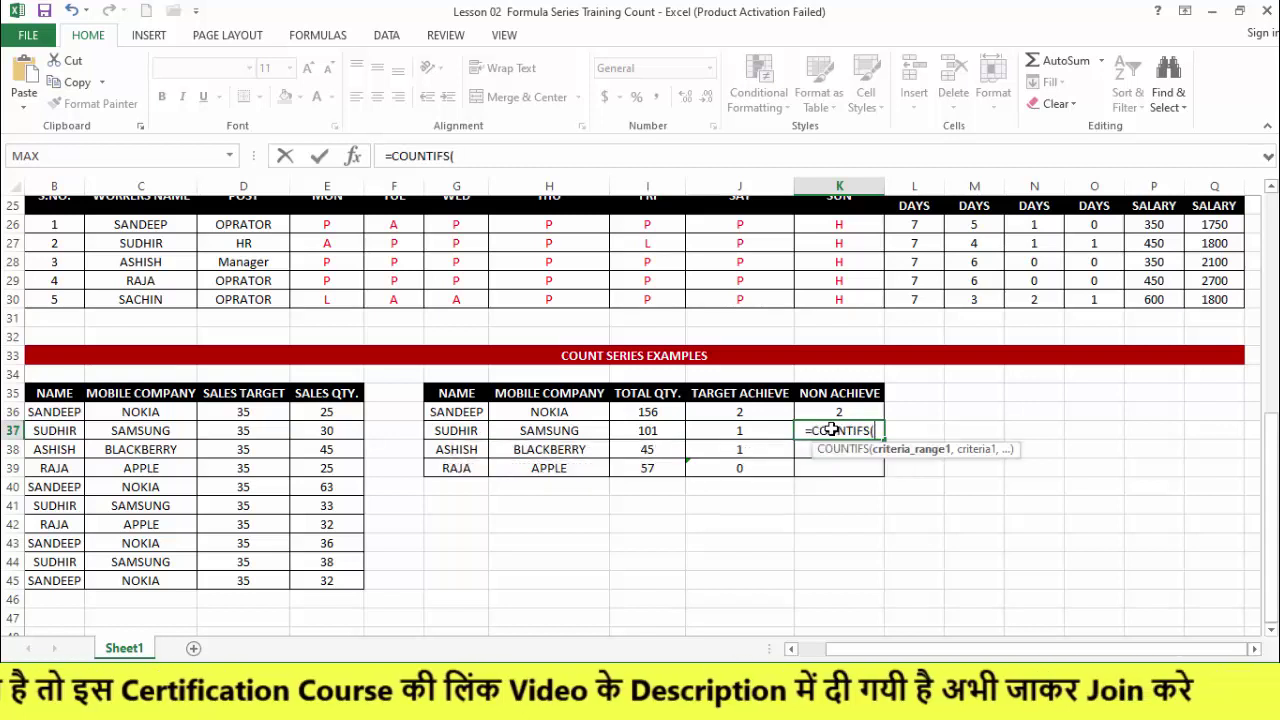
left_click_drag(46, 412, 47, 580)
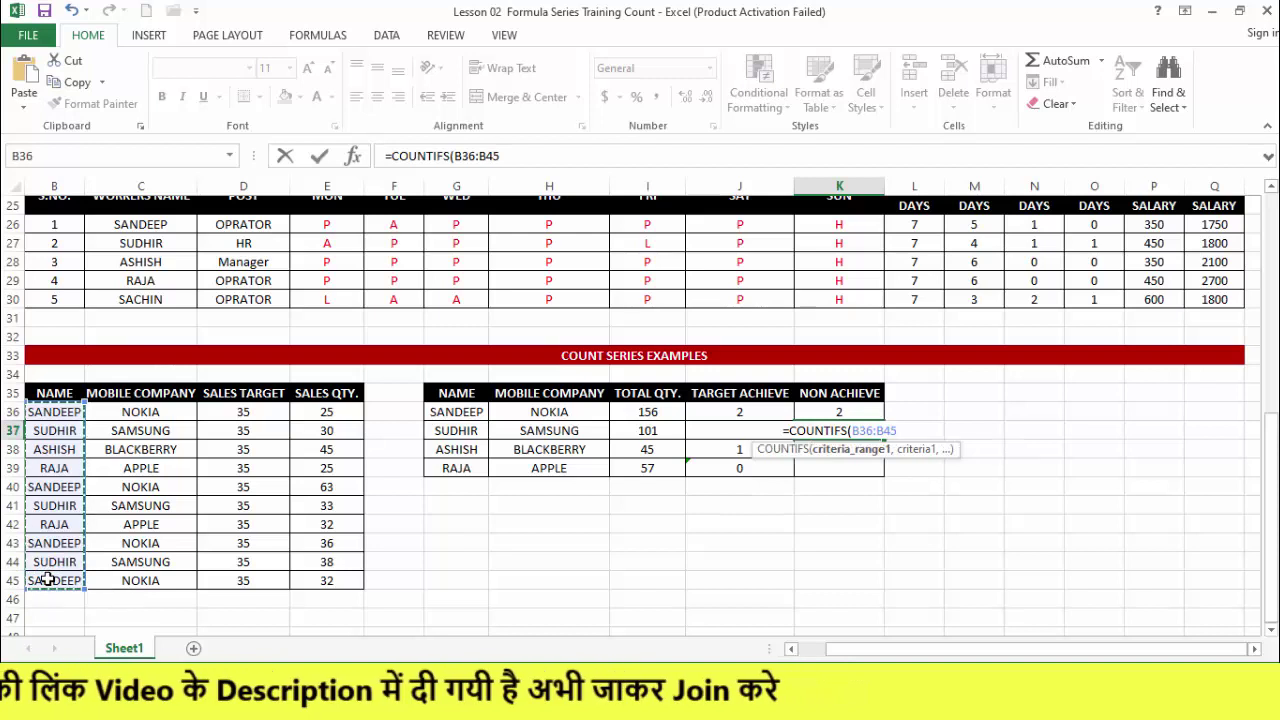
type(",")
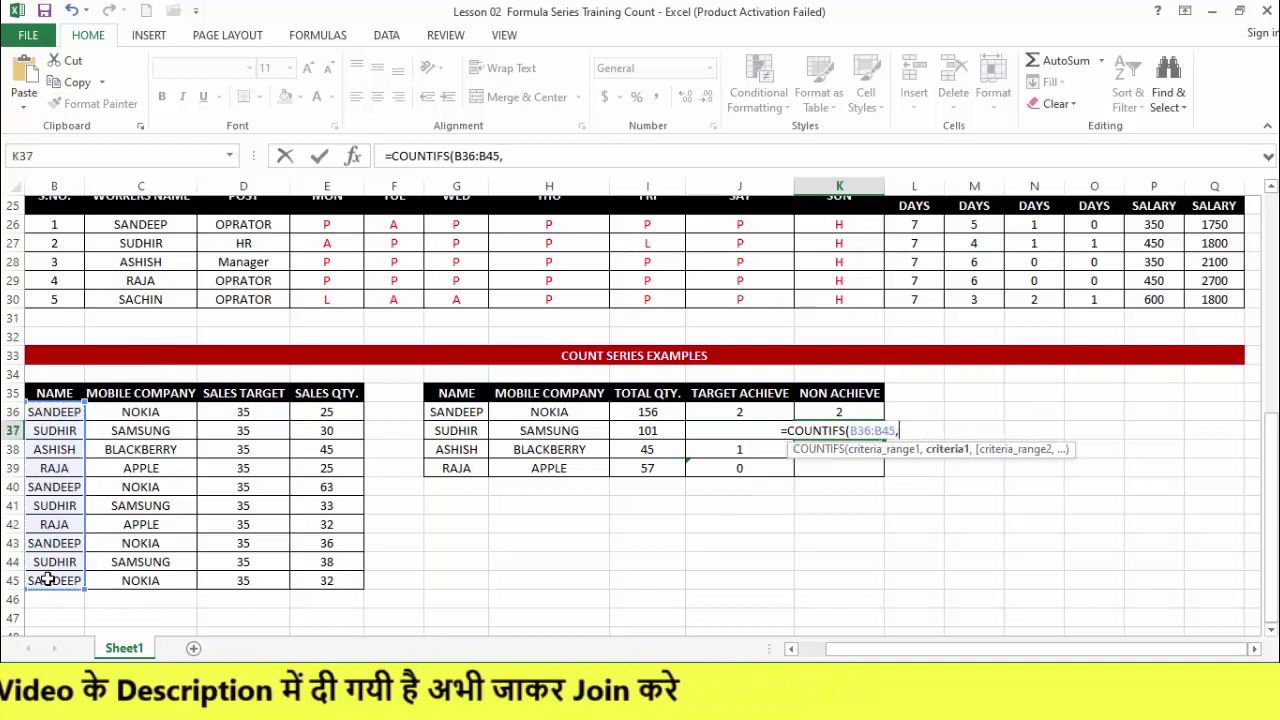
left_click(469, 431)
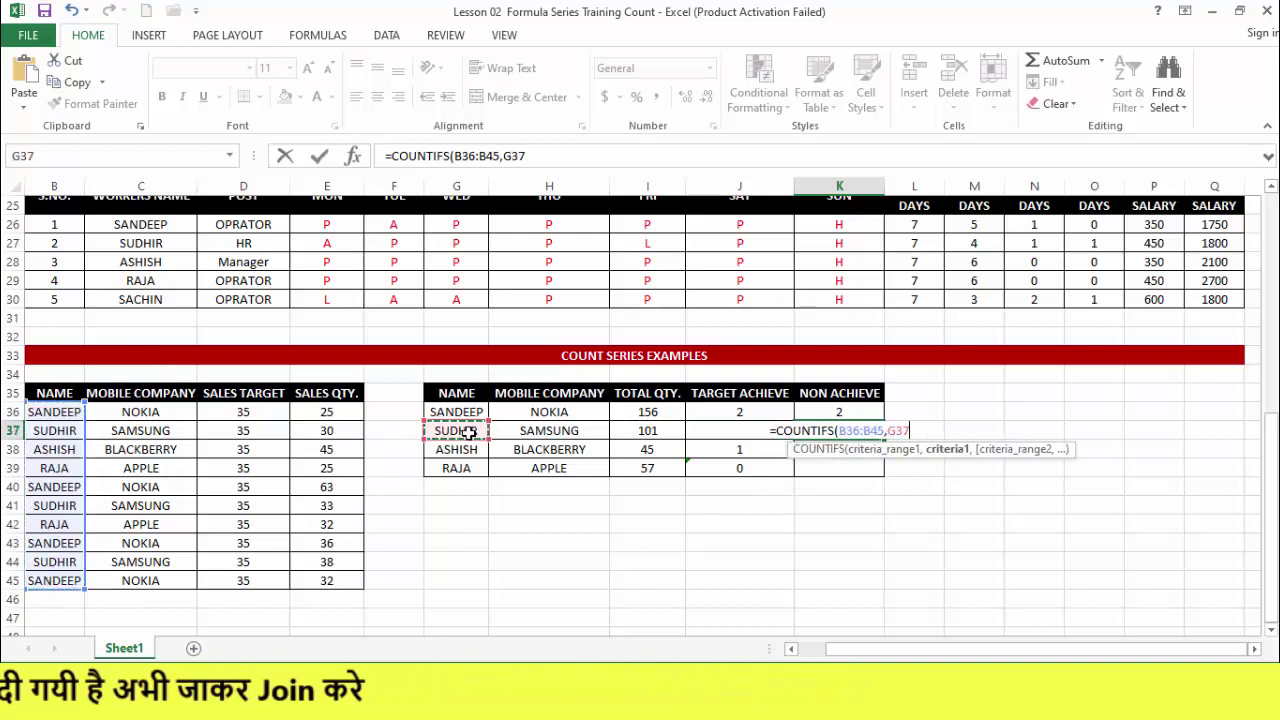
type(",")
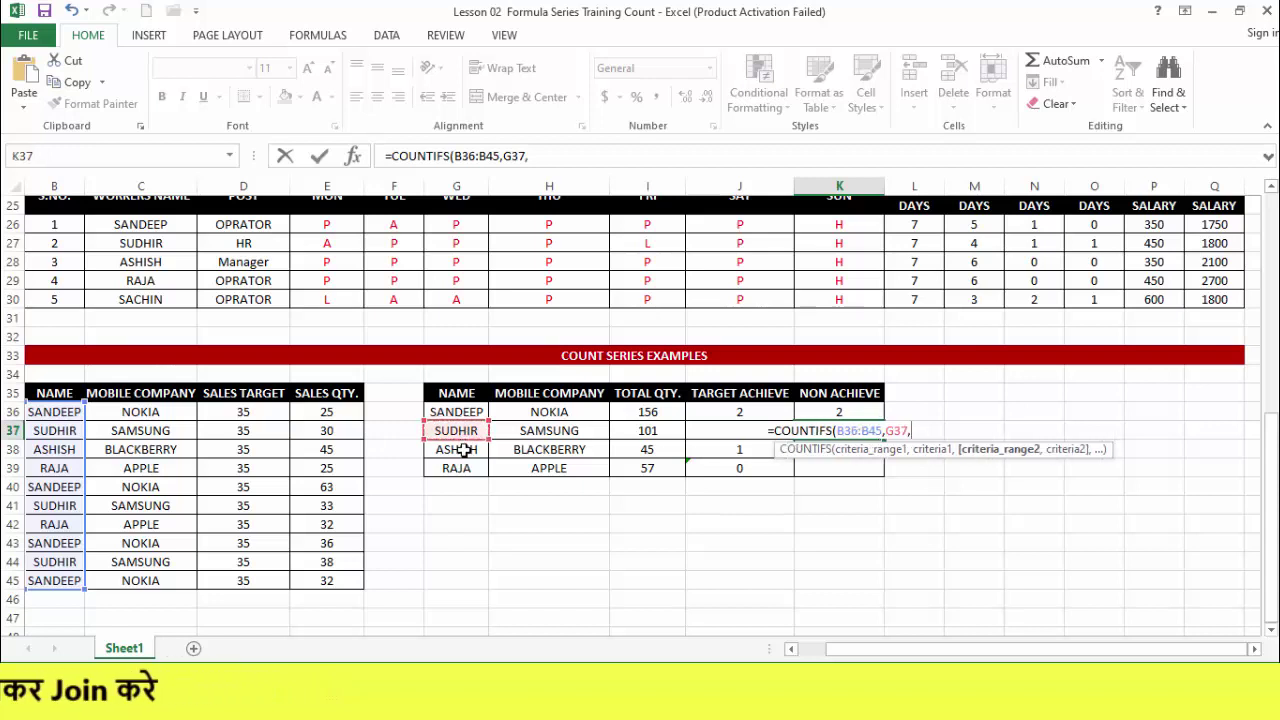
Step: Add the mobile company range C36:C45 with criterion H37 to the COUNTIFS formula in K37
left_click(168, 414)
left_click_drag(167, 553, 171, 578)
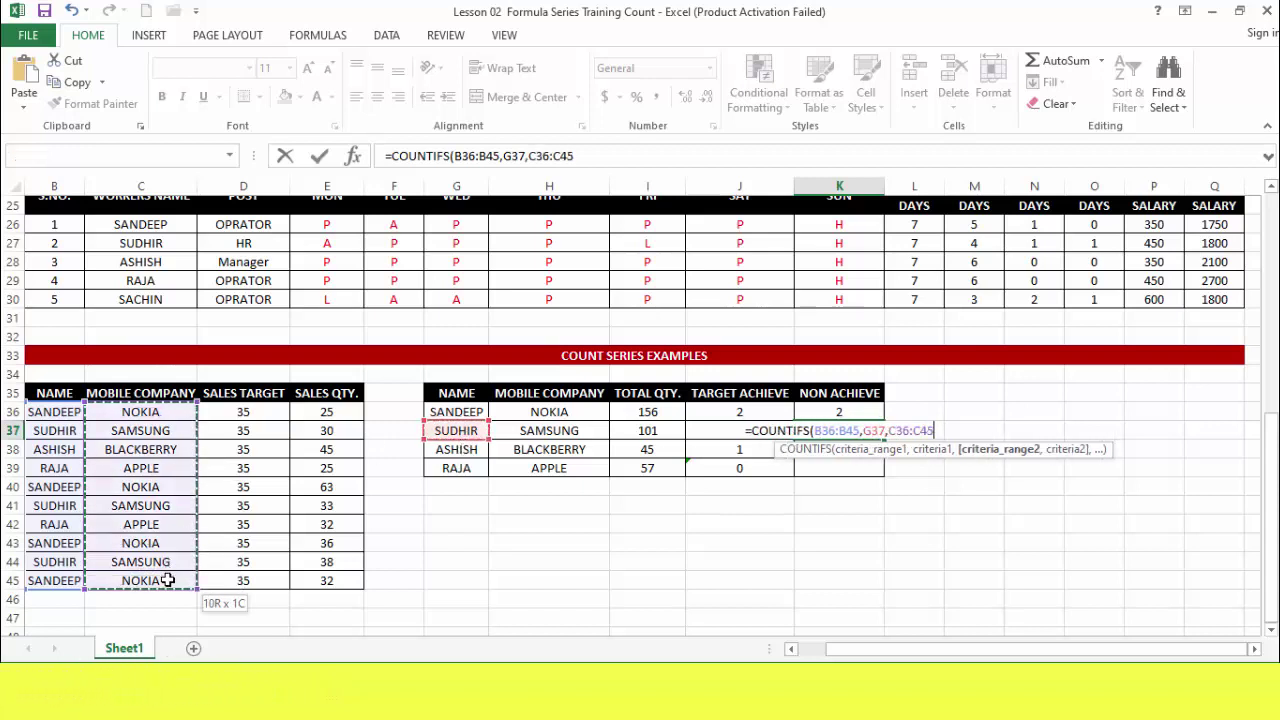
type(",")
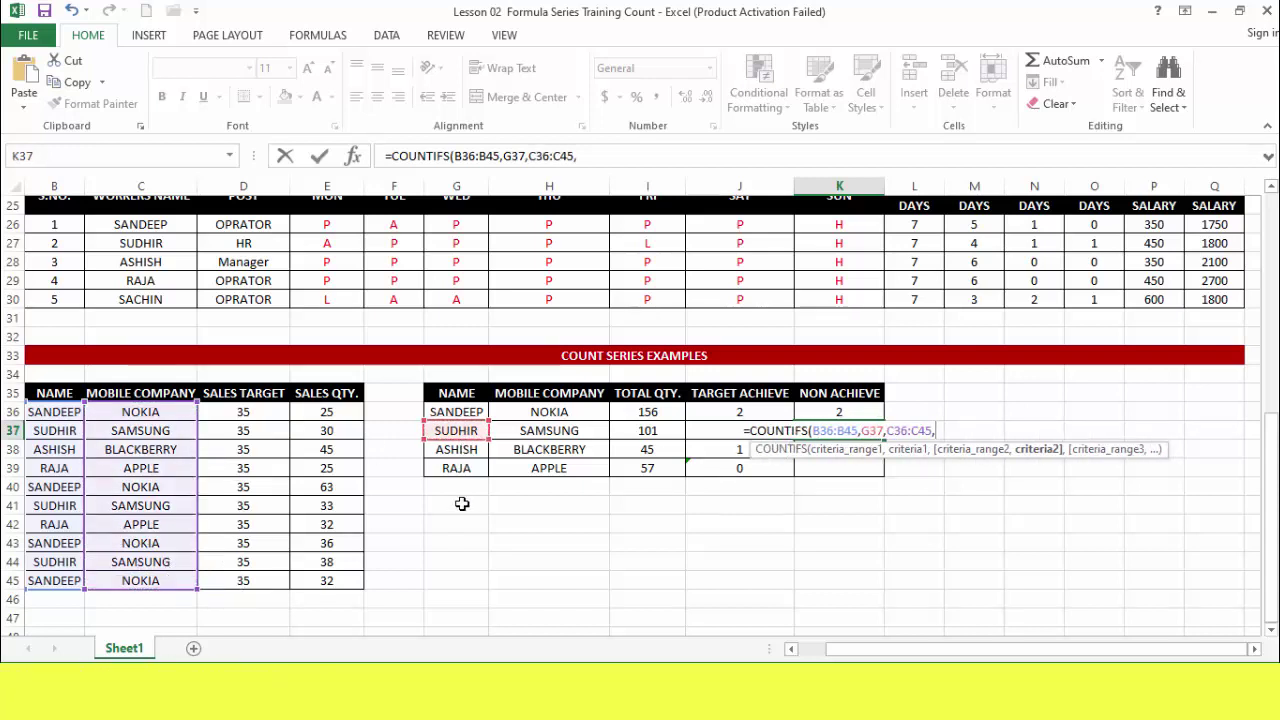
left_click(513, 430)
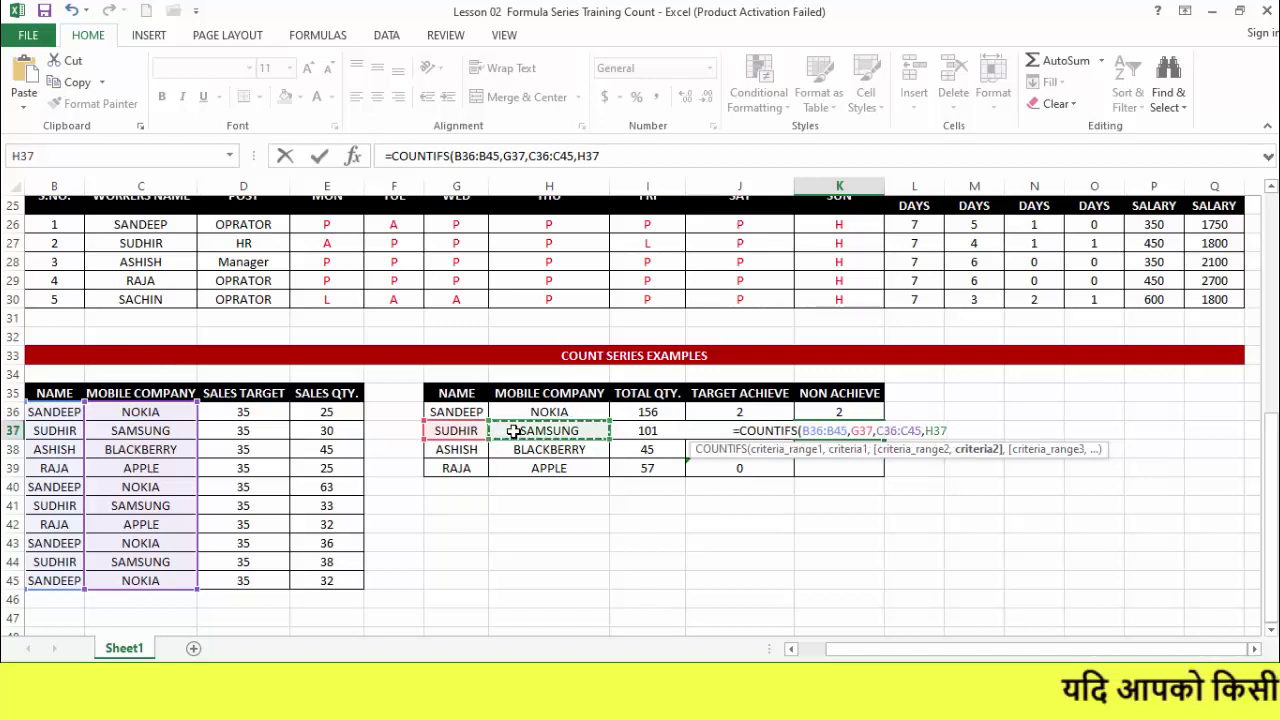
type(",")
Step: Add the sales quantity range E36:E45 with the criterion "<35" to the COUNTIFS formula in K37 and enter it
left_click(328, 414)
left_click_drag(330, 430, 331, 584)
type(",")
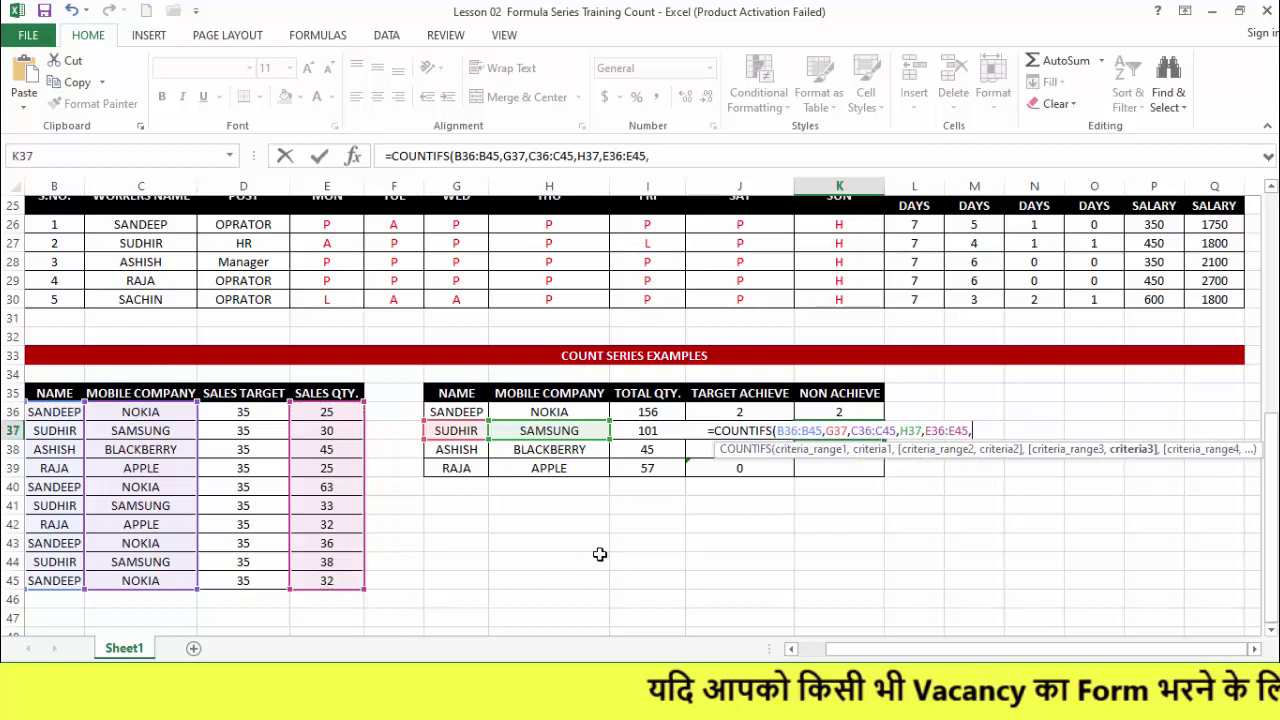
type("\"\"")
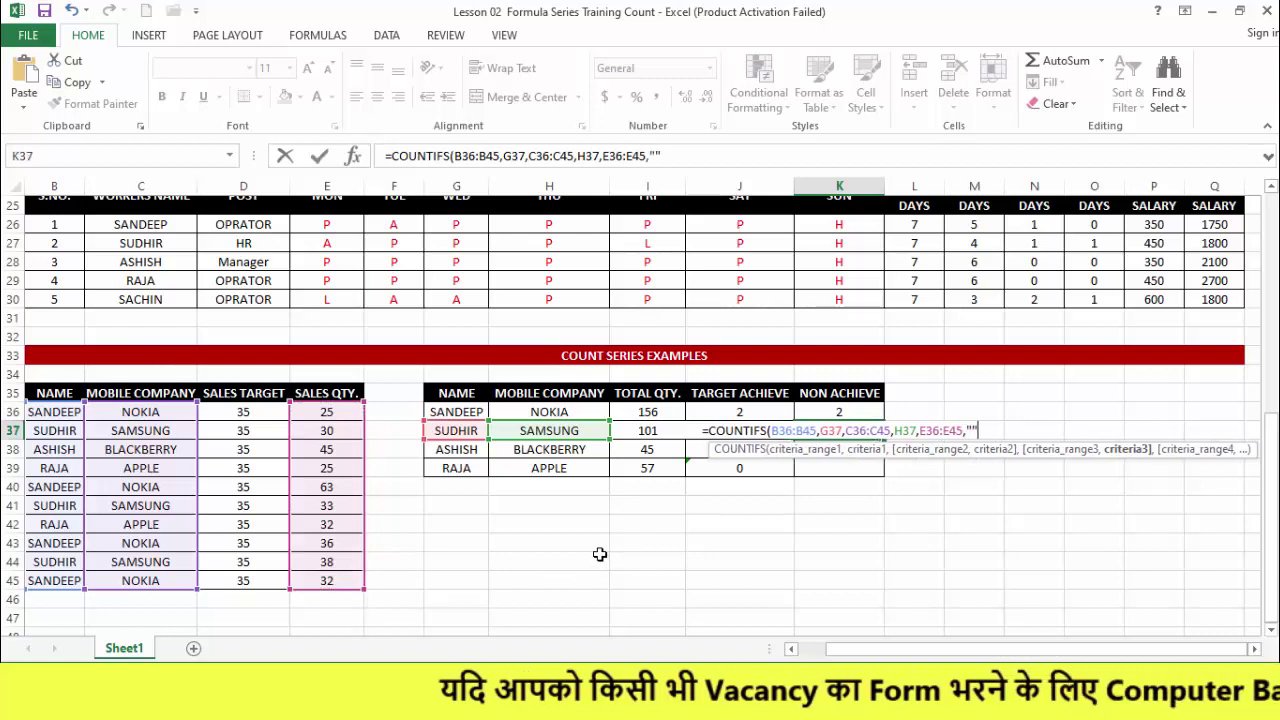
left_click(657, 158)
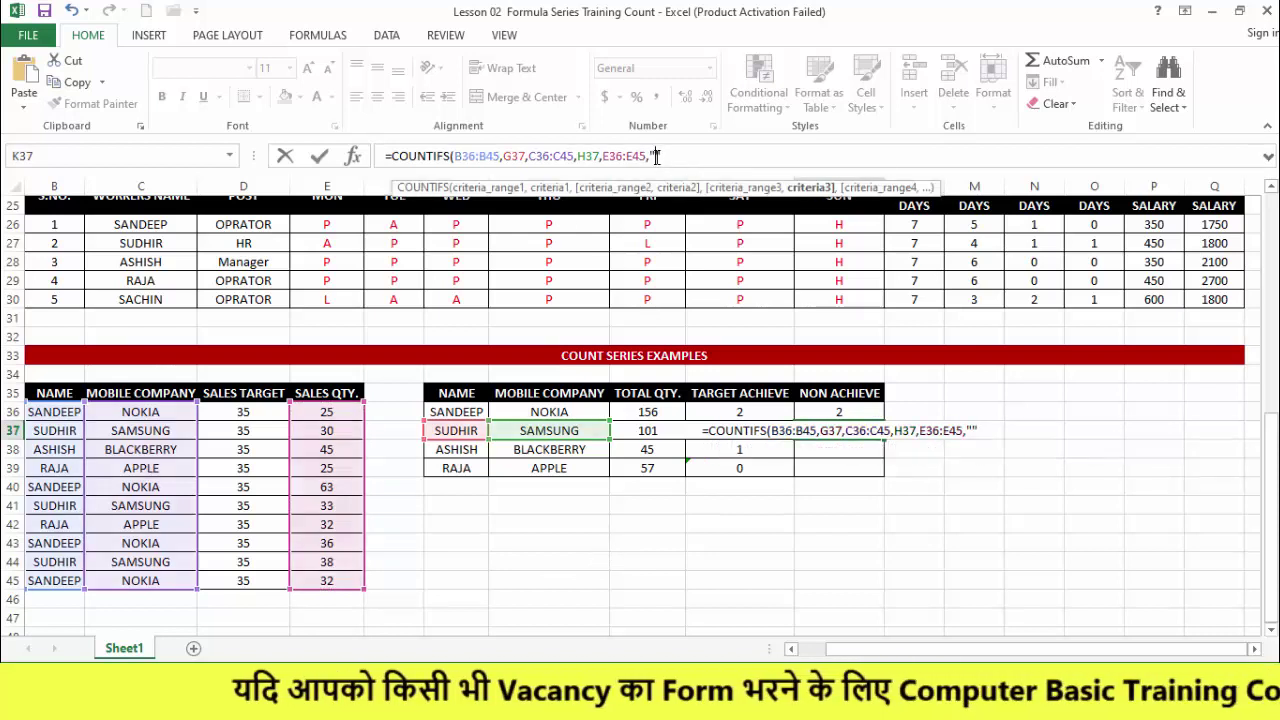
type("<35\"")
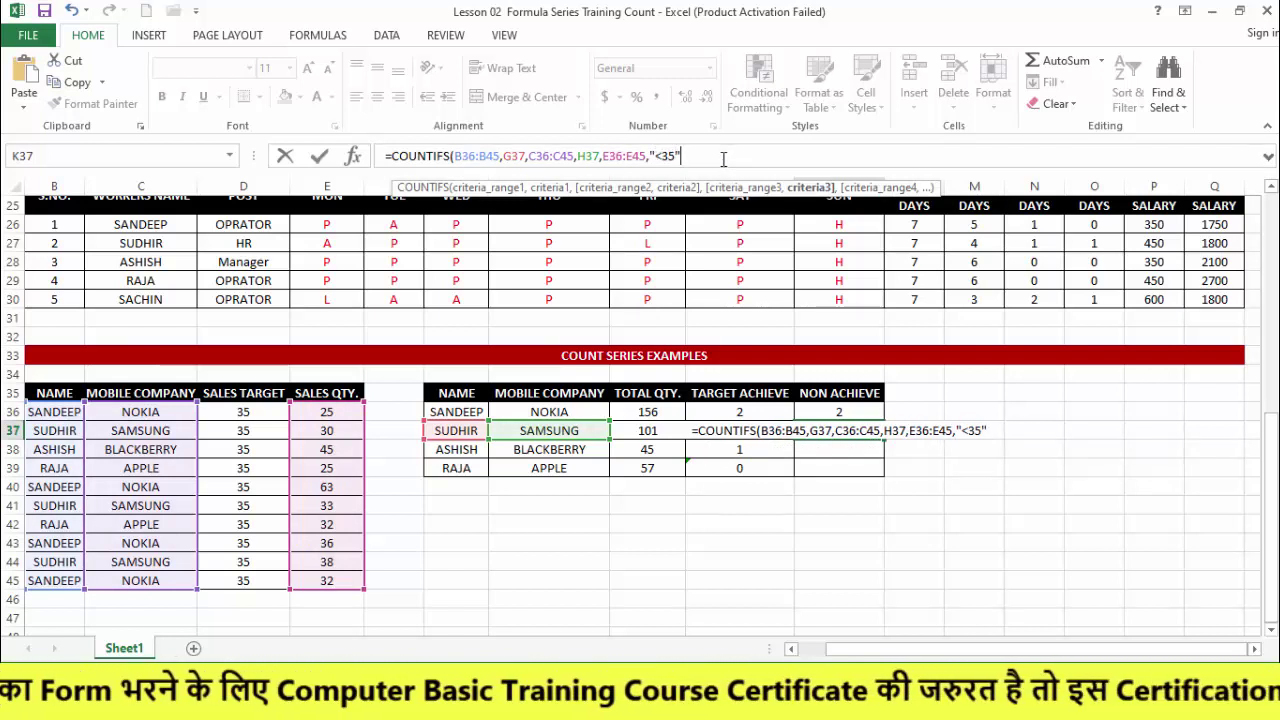
type(")")
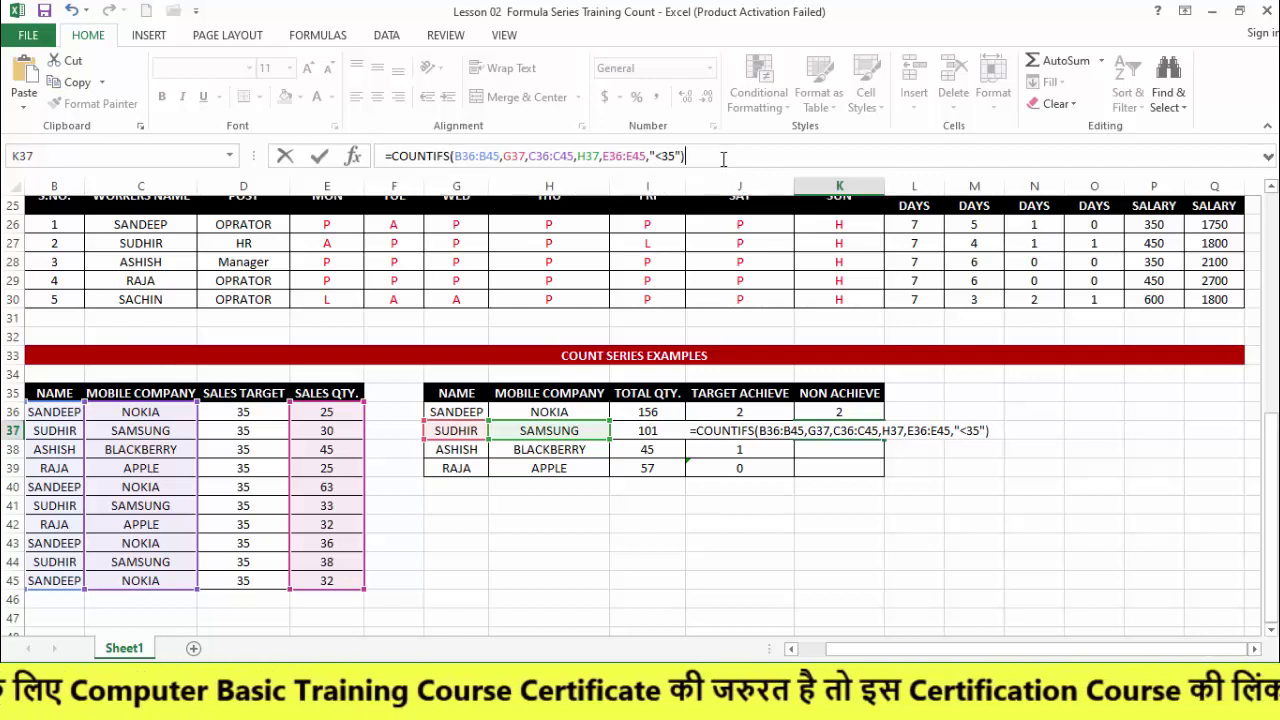
key("Return")
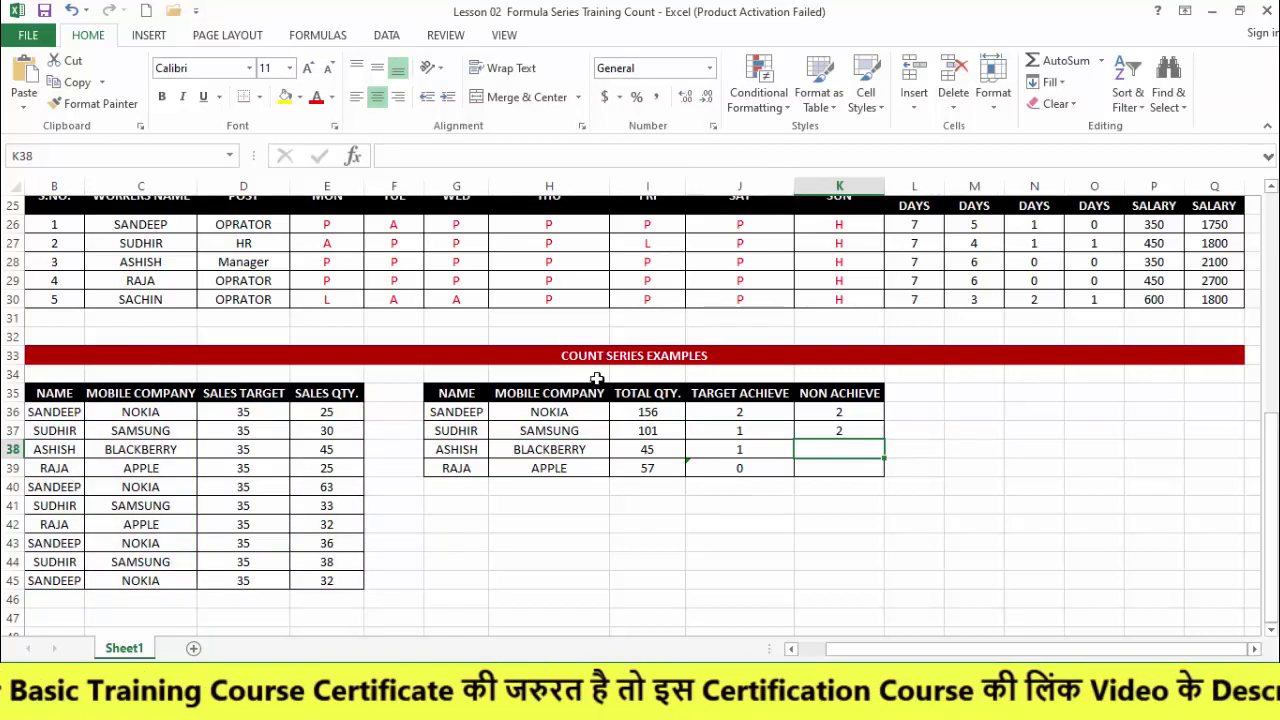
Step: Check the NON ACHIEVE count in K37 against the second salesperson's rows and quantities in the sales list
left_click(858, 434)
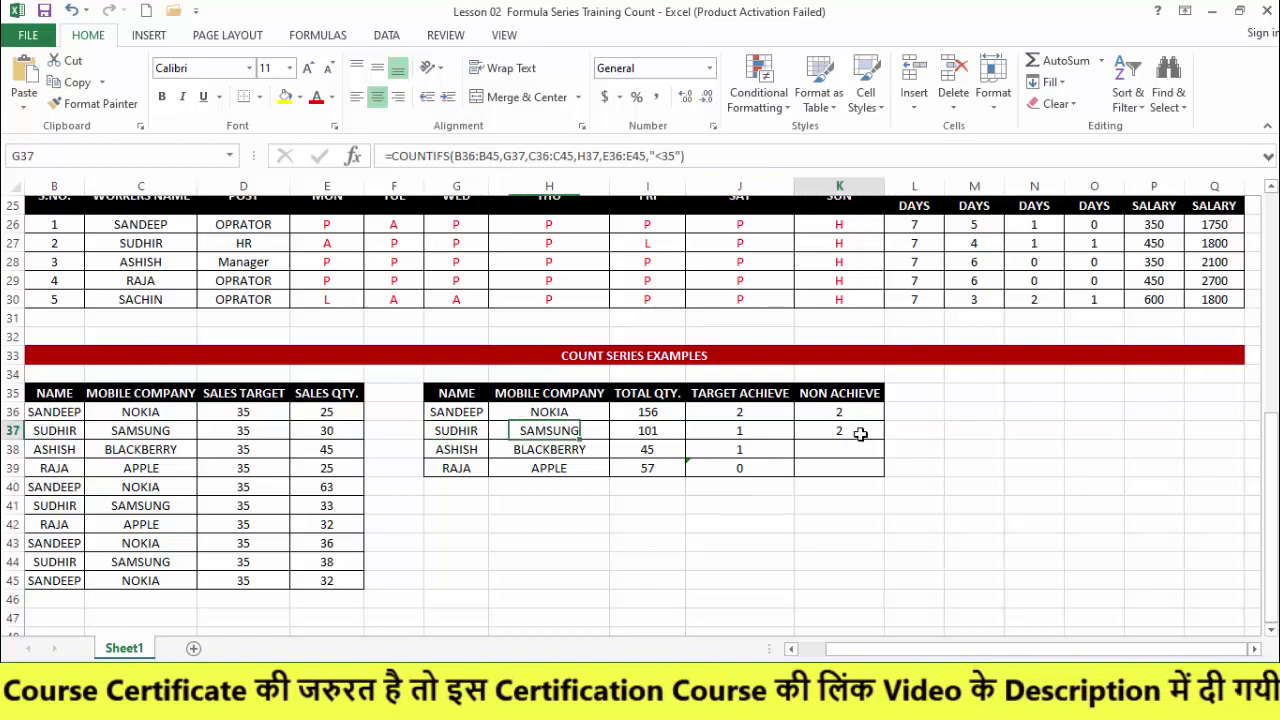
left_click(60, 432)
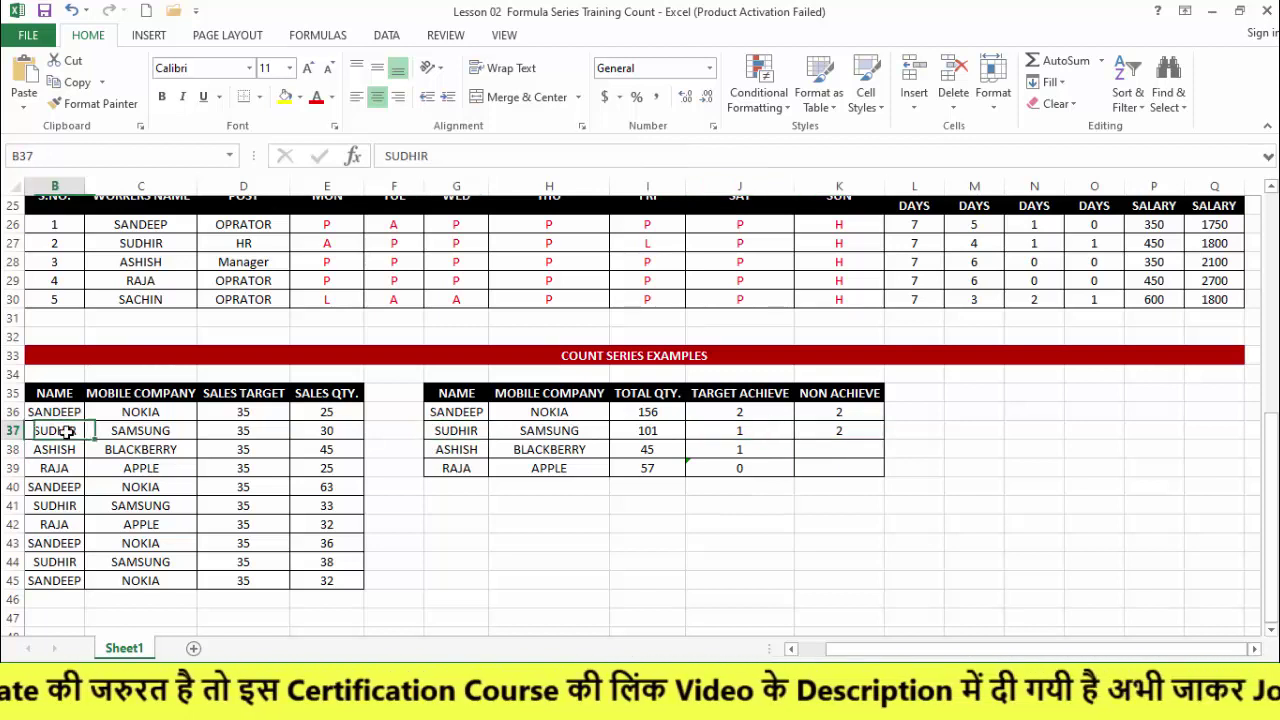
left_click(343, 430)
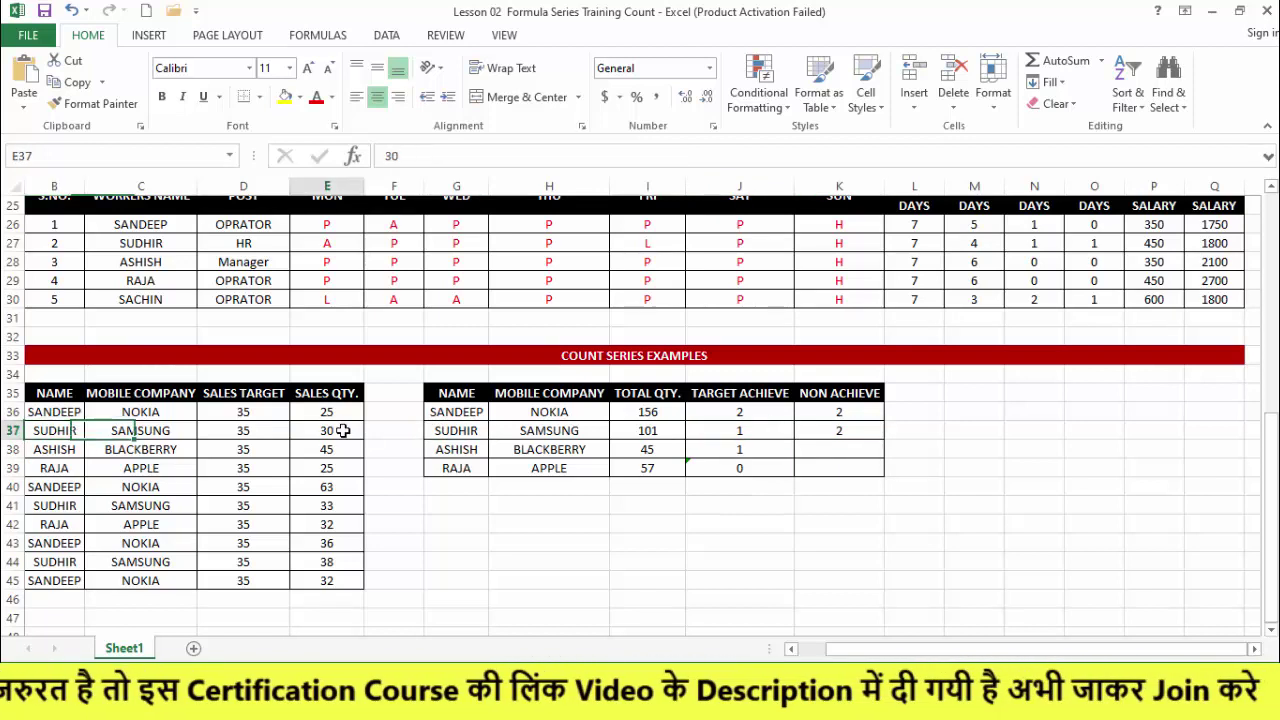
left_click(62, 507)
left_click(352, 505)
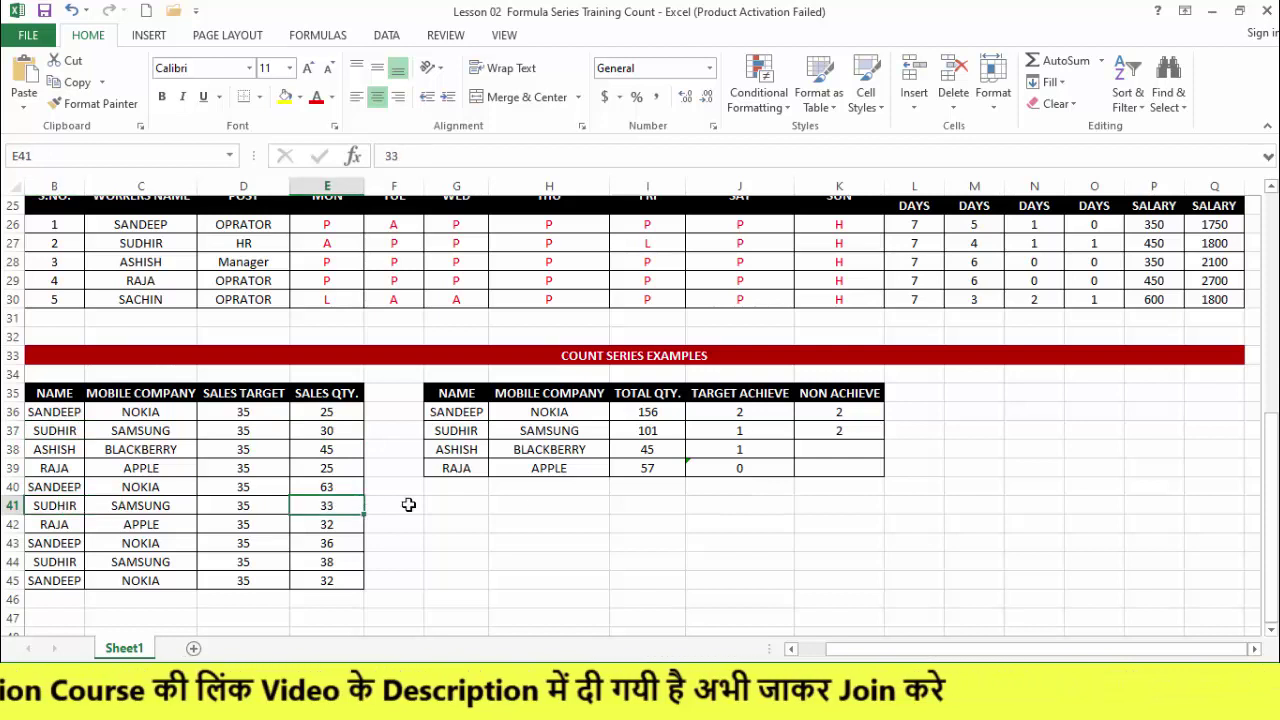
left_click(848, 433)
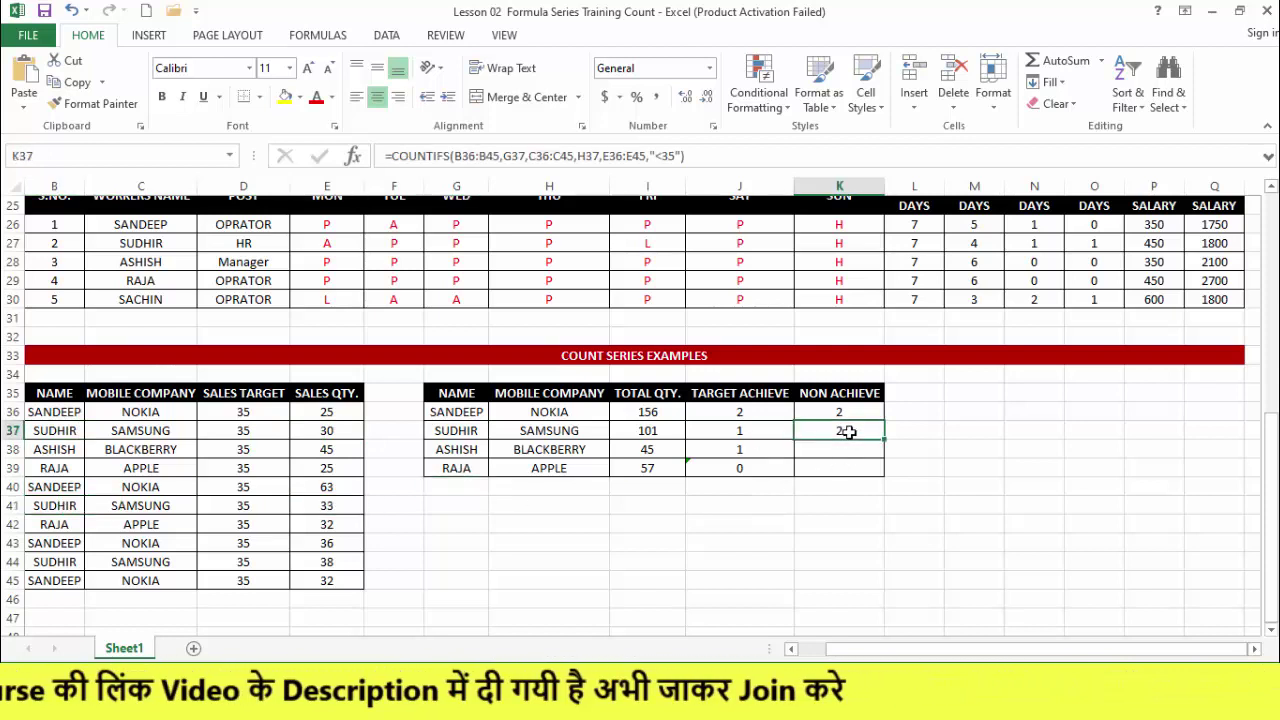
left_click(748, 451)
Step: Fill the COUNTIFS formula from K37 down to K39 and check the achieve and non-achieve counts in row 38
left_click(869, 435)
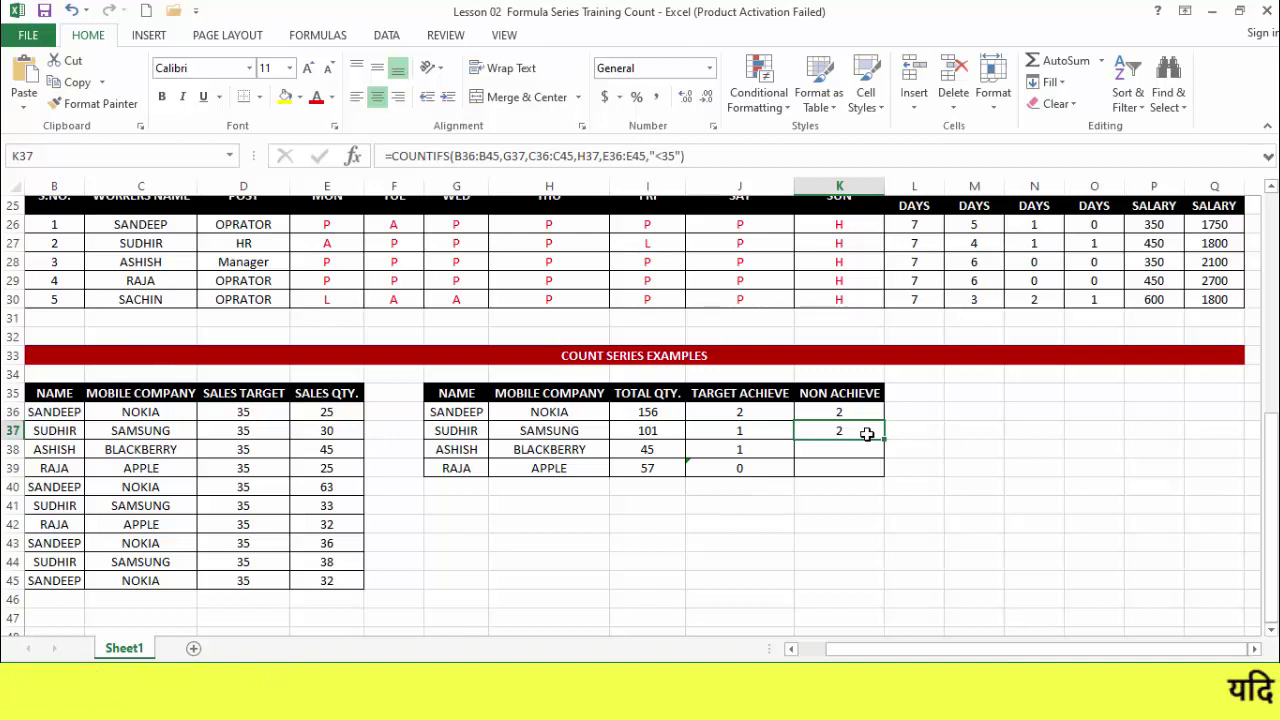
left_click_drag(885, 440, 886, 478)
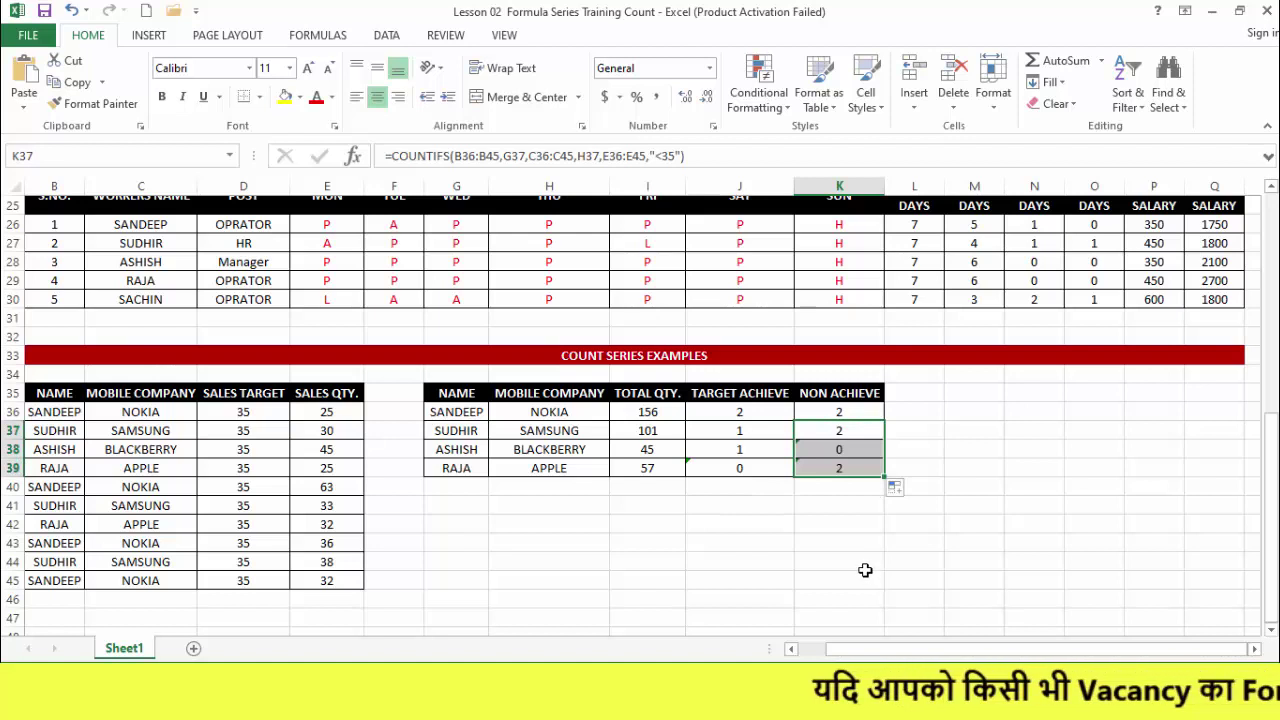
left_click(462, 452)
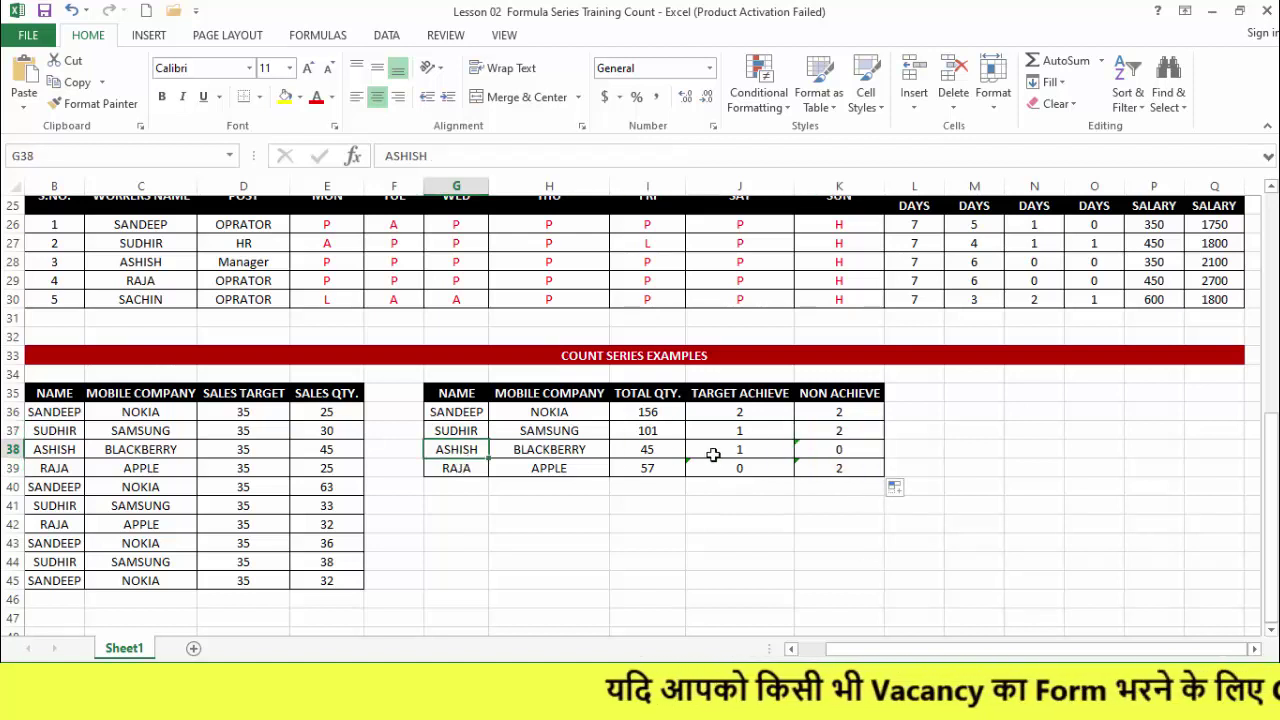
left_click(737, 450)
left_click(845, 452)
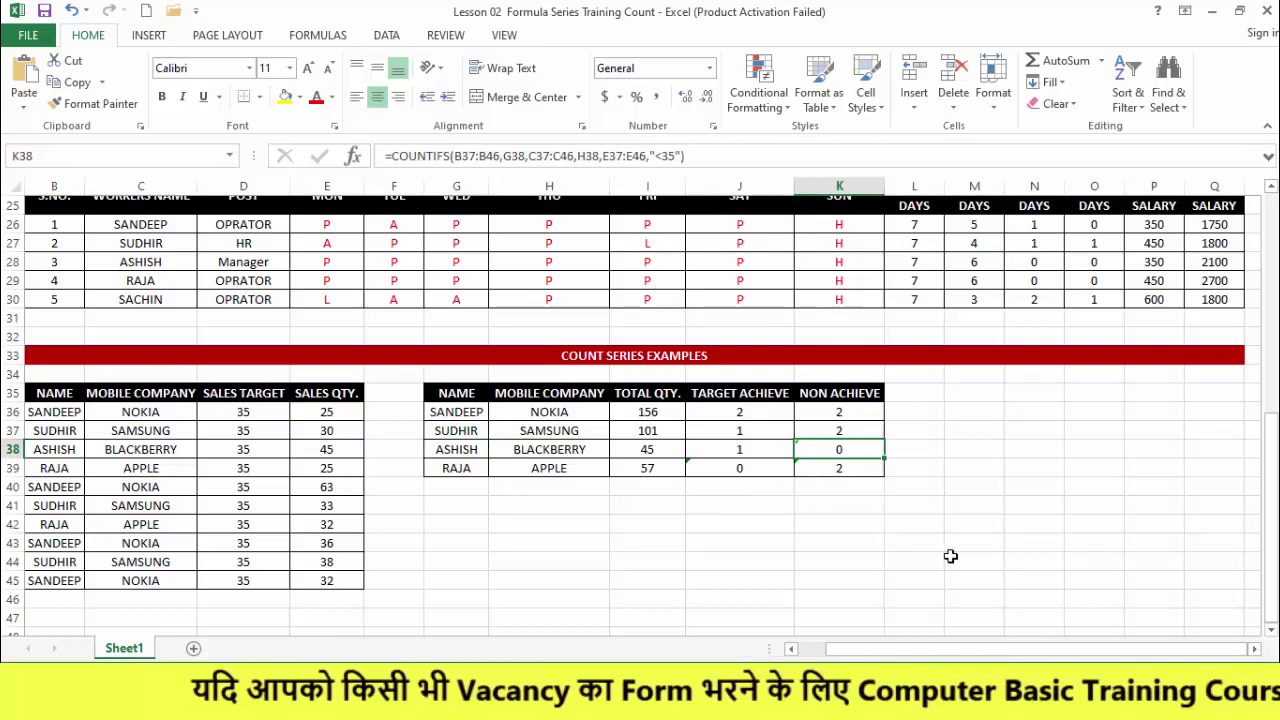
Step: Review the formula series list from COUNT to COUNTIFS and look over the worksheet's count, salary and sales examples
scroll(949, 557, "up", 8)
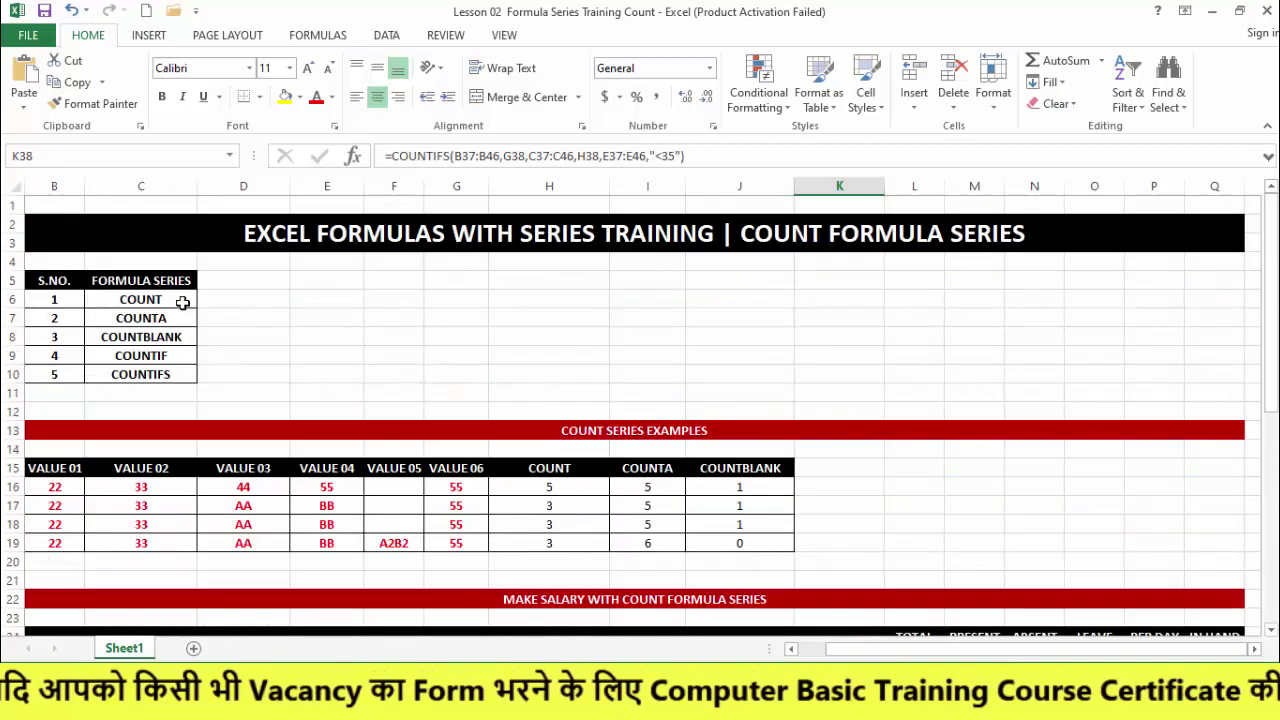
left_click(155, 300)
left_click(172, 321)
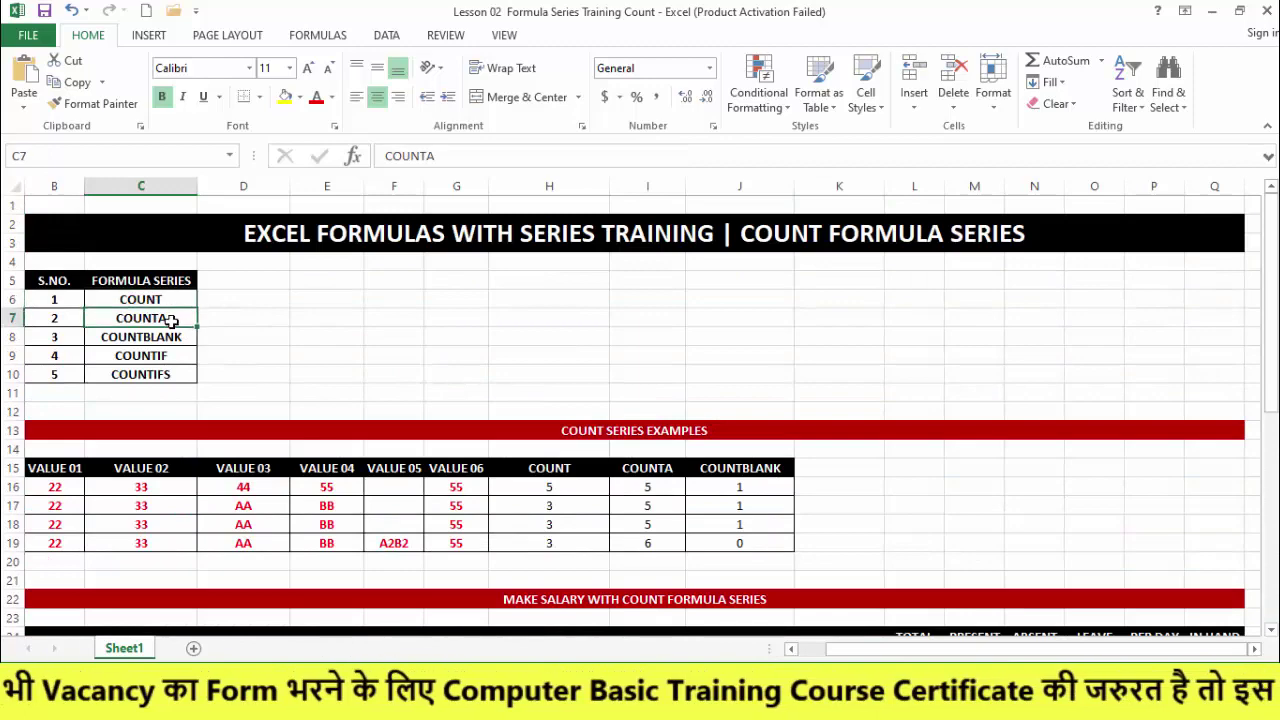
left_click(176, 340)
left_click(175, 356)
left_click(172, 374)
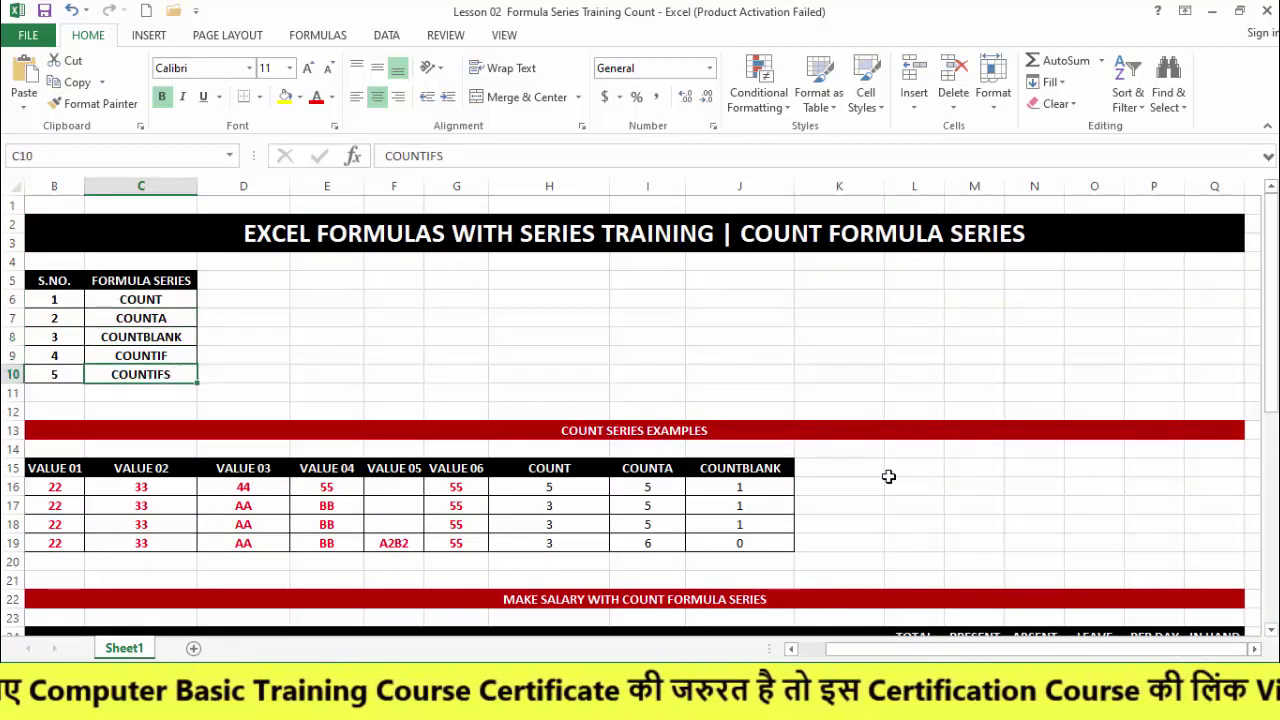
scroll(888, 476, "down", 4)
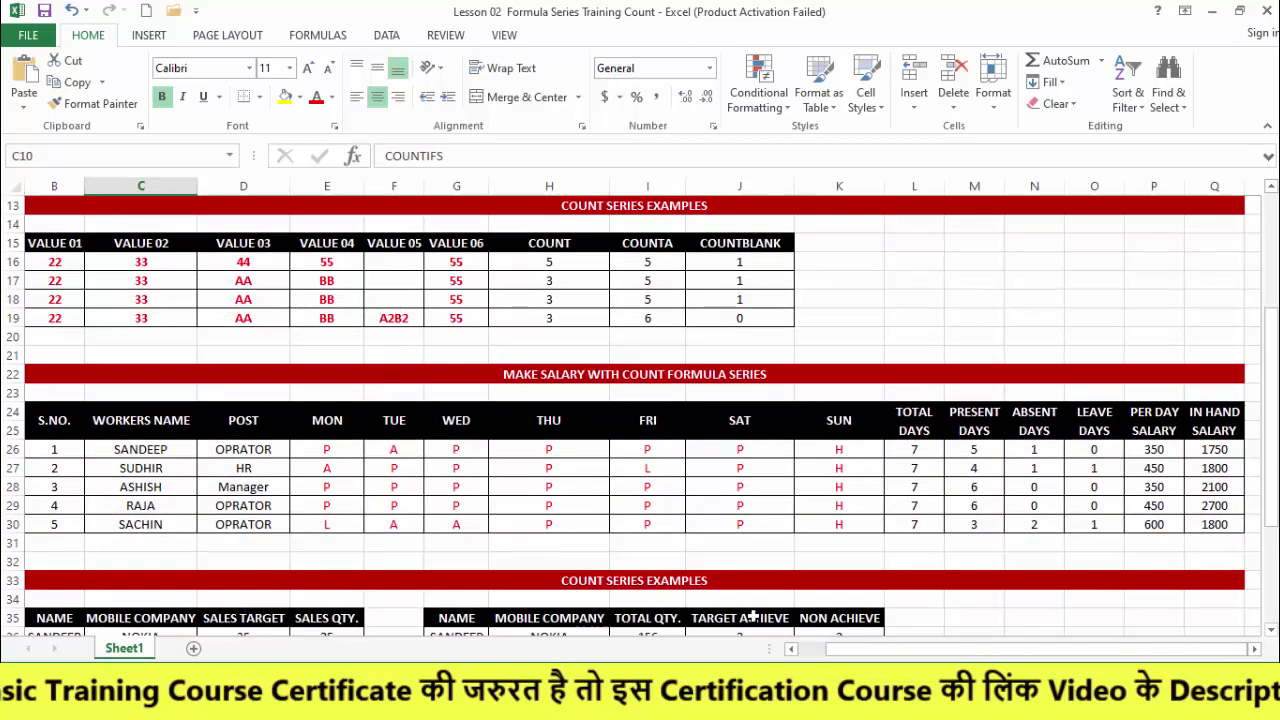
scroll(765, 596, "down", 2)
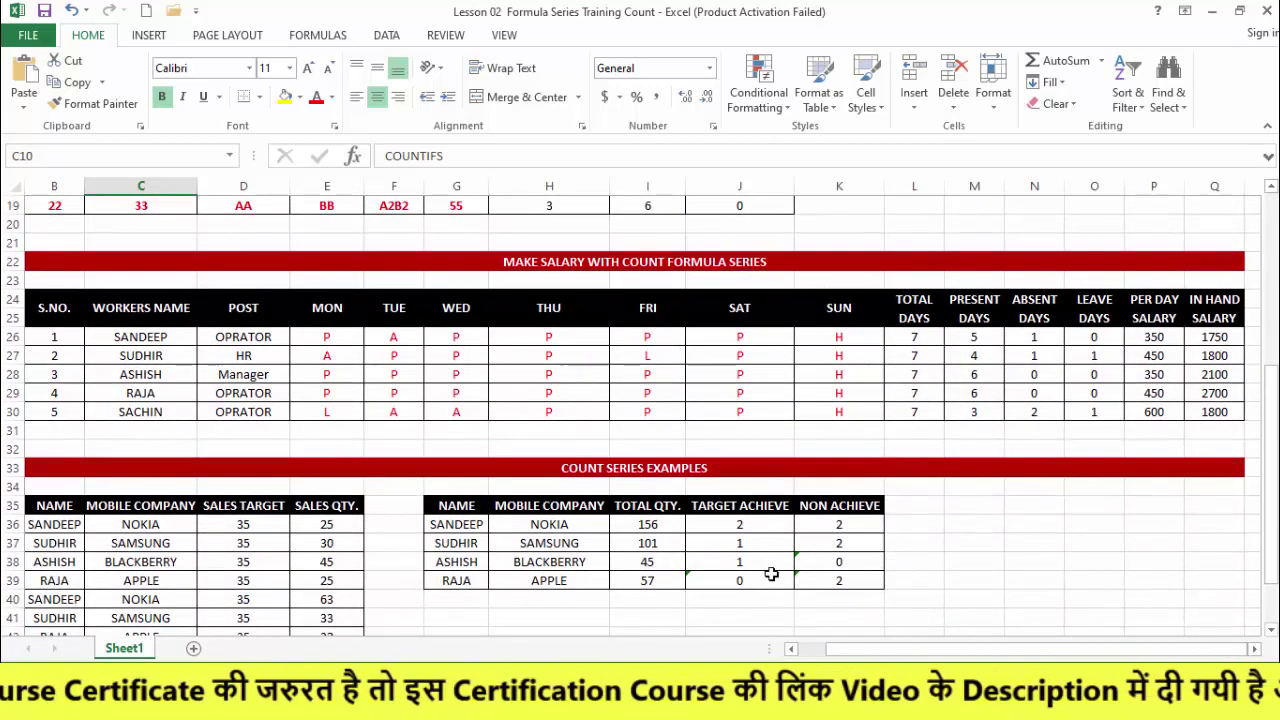
scroll(771, 574, "down", 2)
scroll(771, 570, "up", 6)
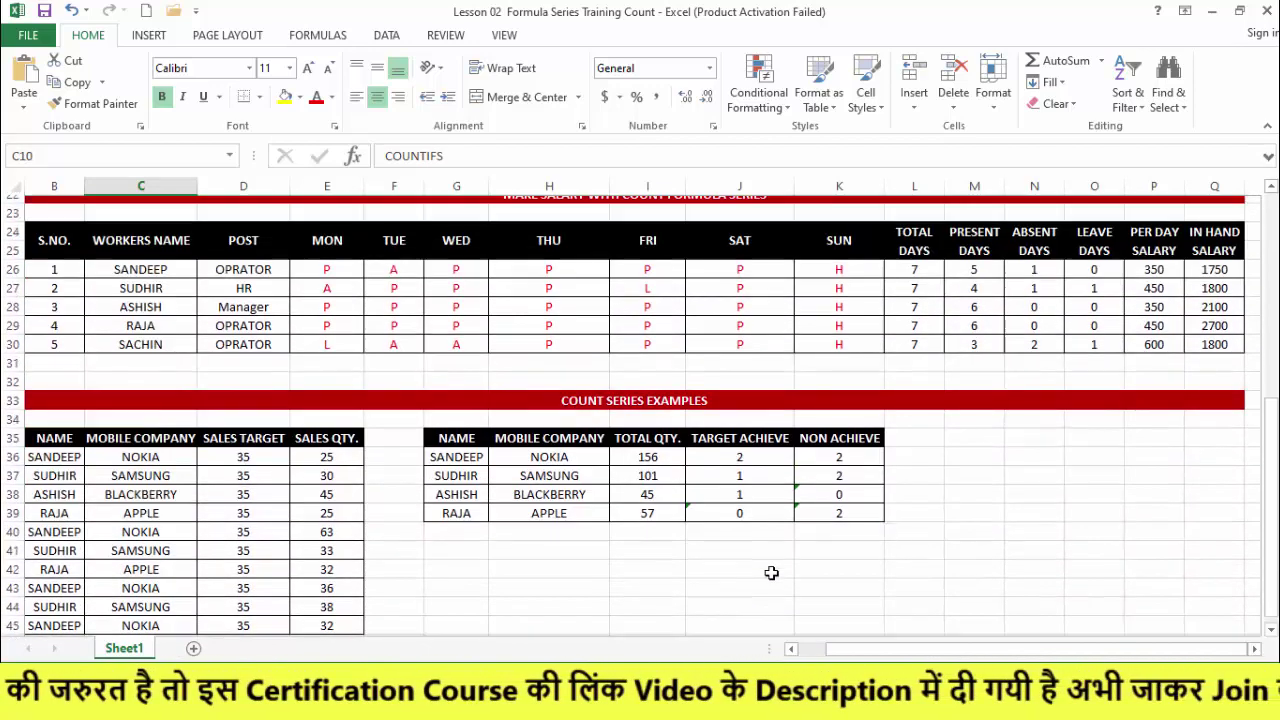